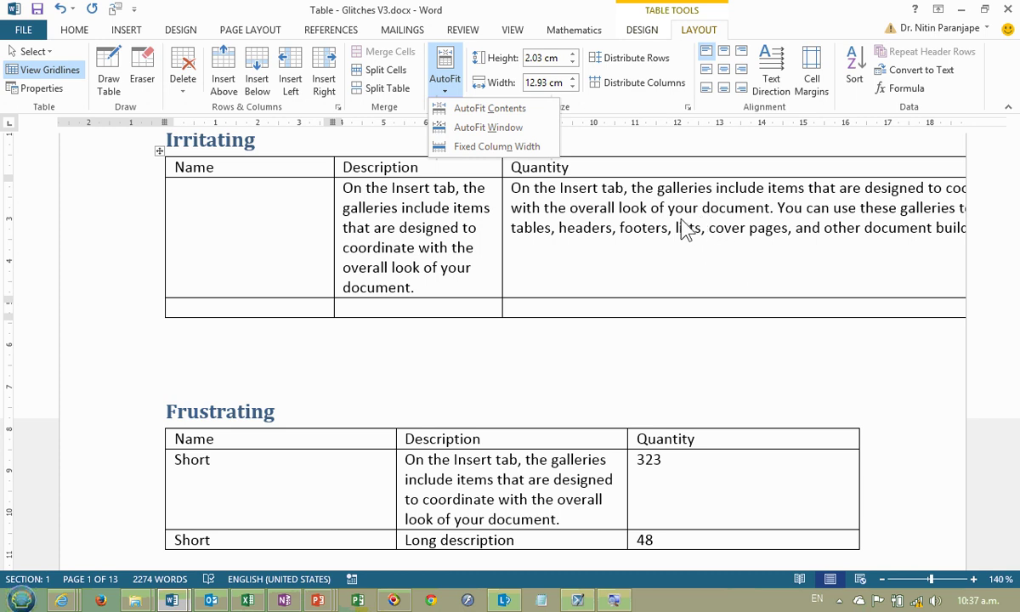
Step: AutoFit the table under the Irritating heading to the window so it stays within the page margins
left_click(513, 139)
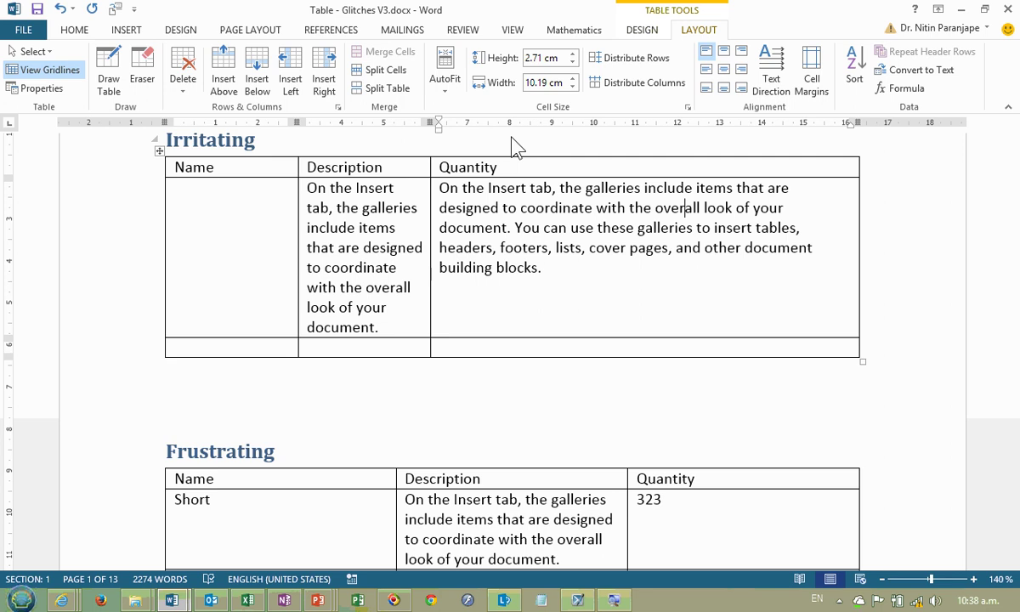
Step: Switch to Excel and open the recent workbook "accounts receivable - data only.xlsx"
left_click(247, 600)
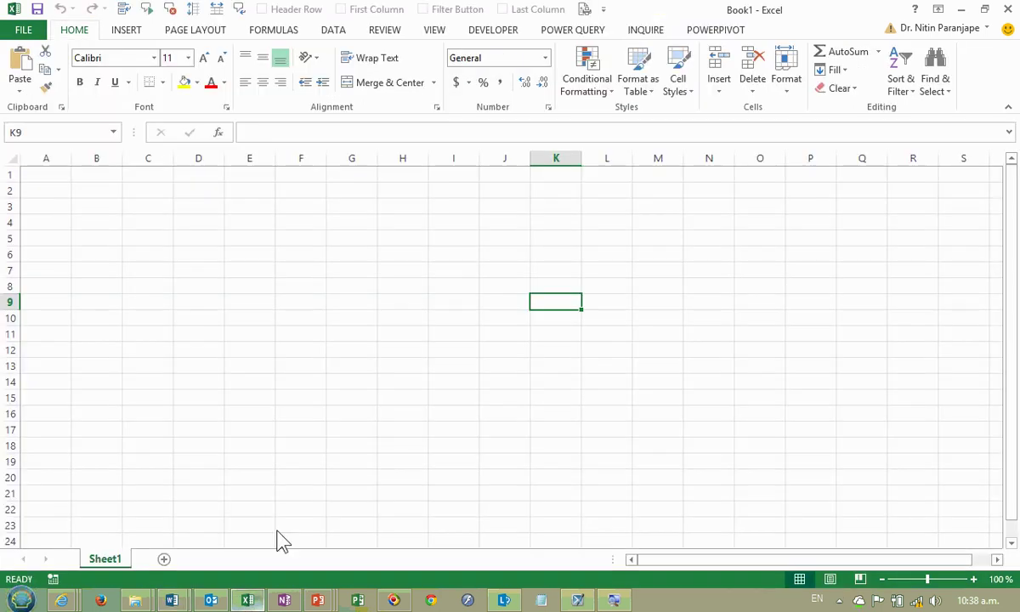
key("alt+f")
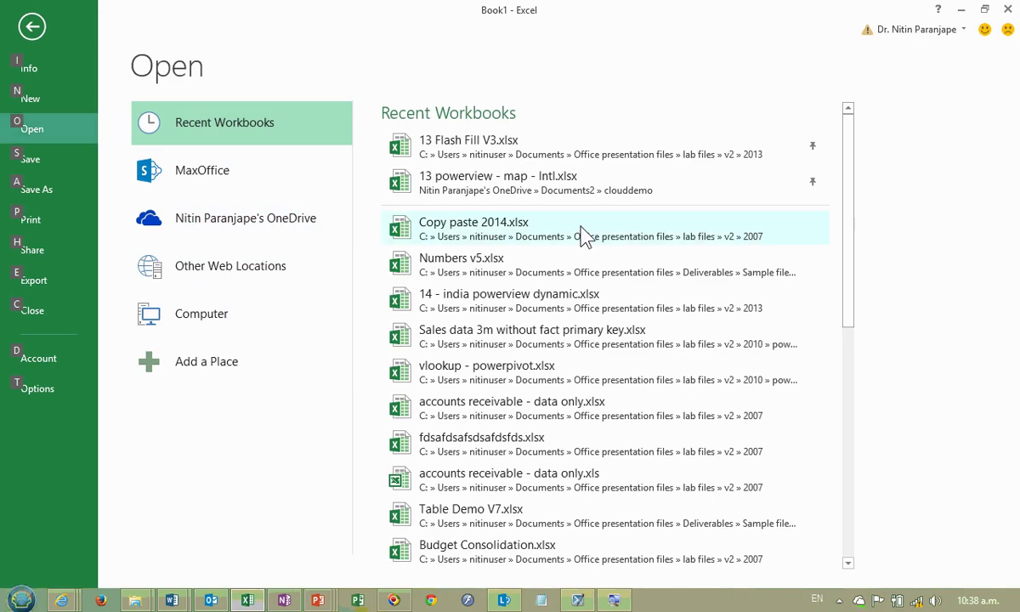
left_click(580, 416)
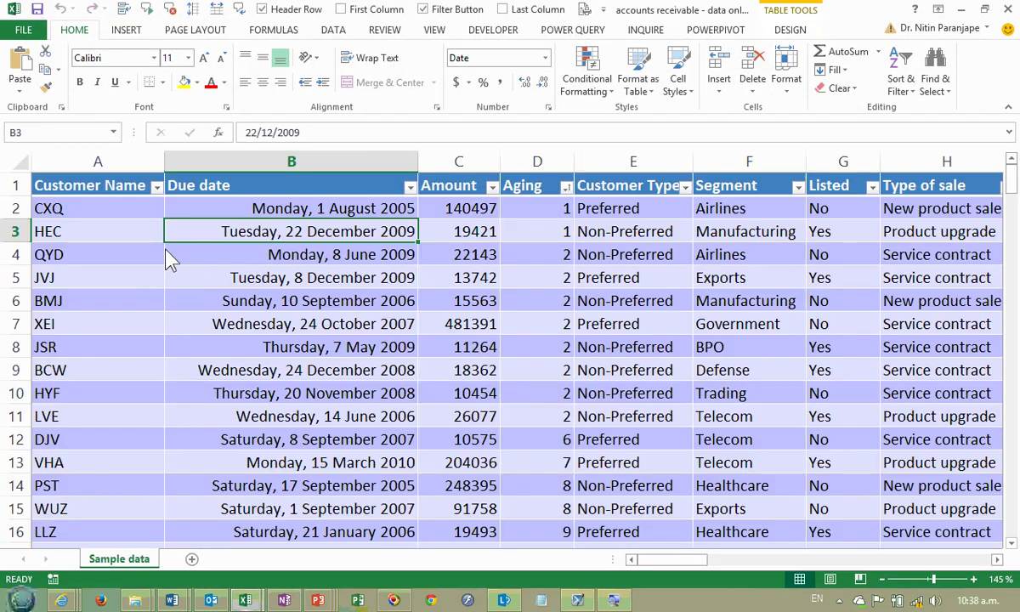
Step: Copy rows 1 to 8 across all columns of the Sample data table and paste them at the end of the Word document Table - Glitches V3.docx
left_click_drag(114, 194, 626, 357)
key("ctrl+c")
key("alt+Tab")
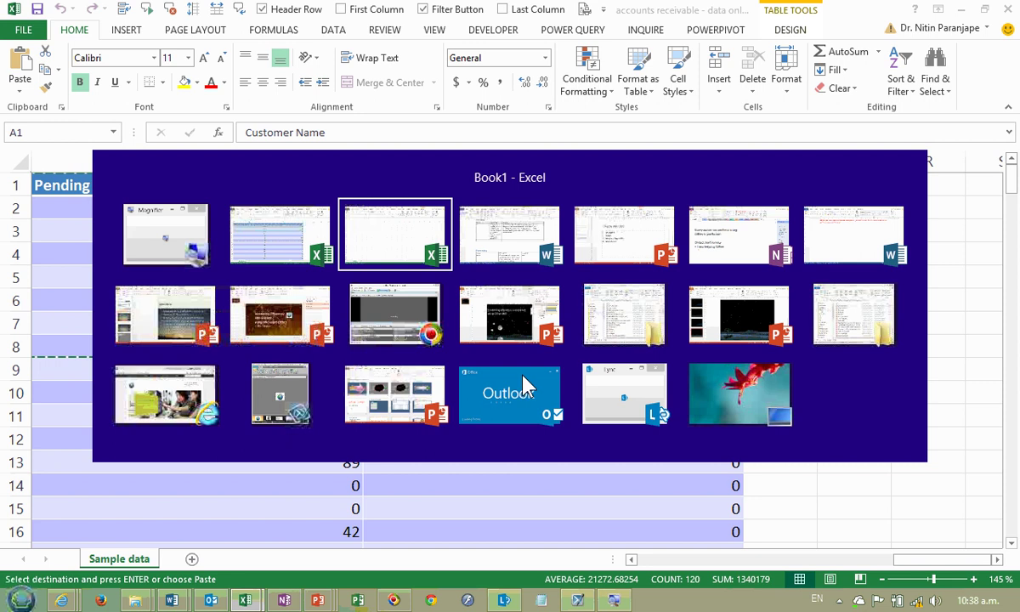
key("alt+Tab")
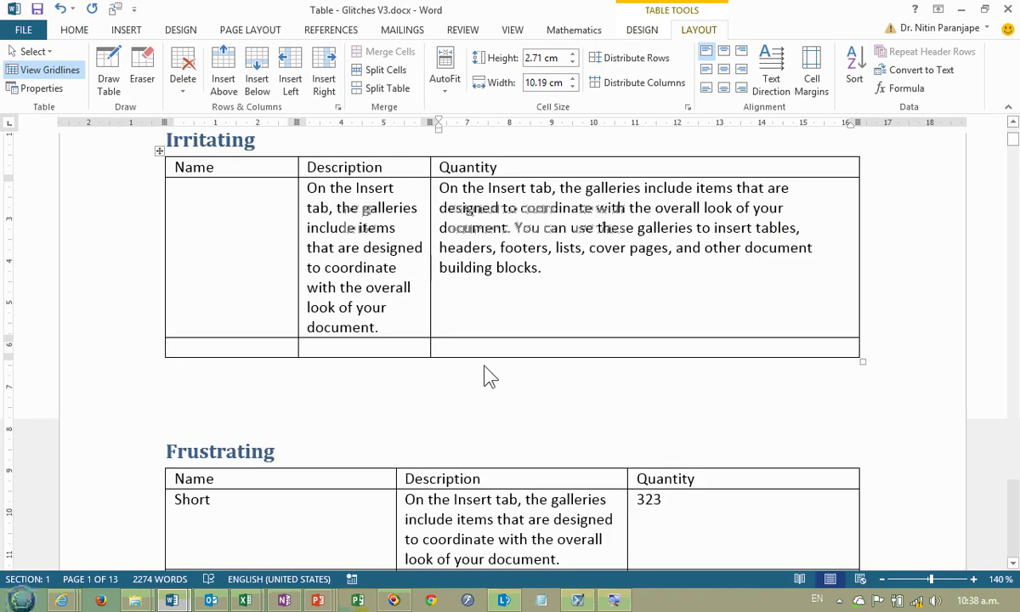
key("ctrl+End")
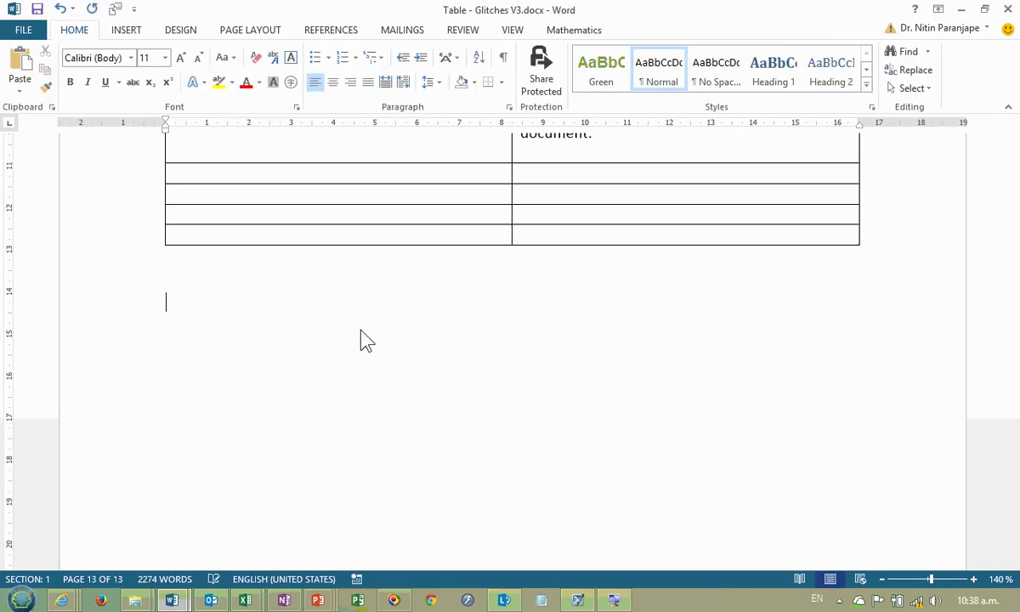
key("ctrl+v")
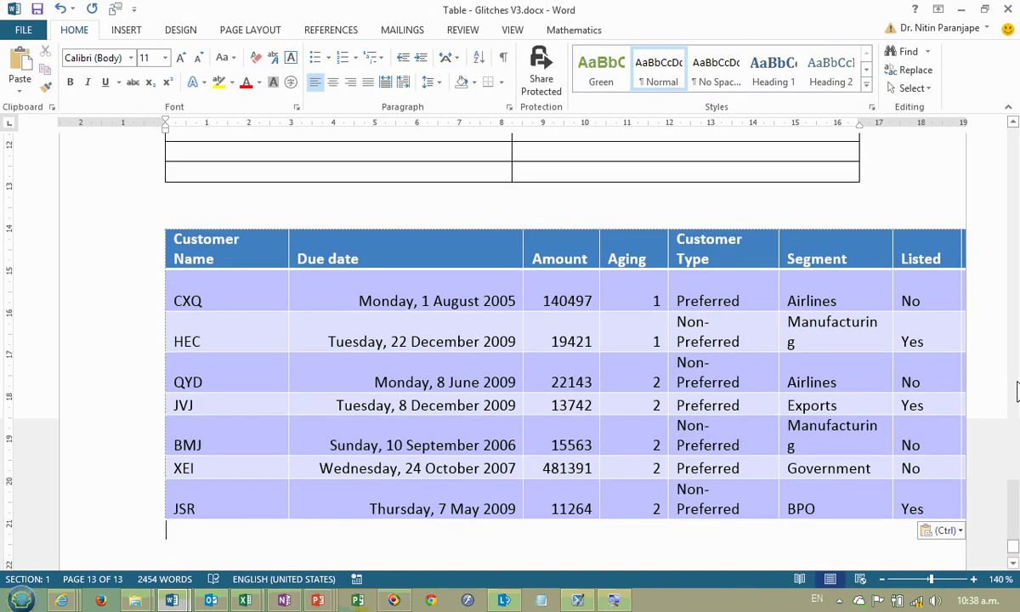
Step: AutoFit the pasted accounts receivable table to the window so all its columns fit the page width
left_click(549, 340)
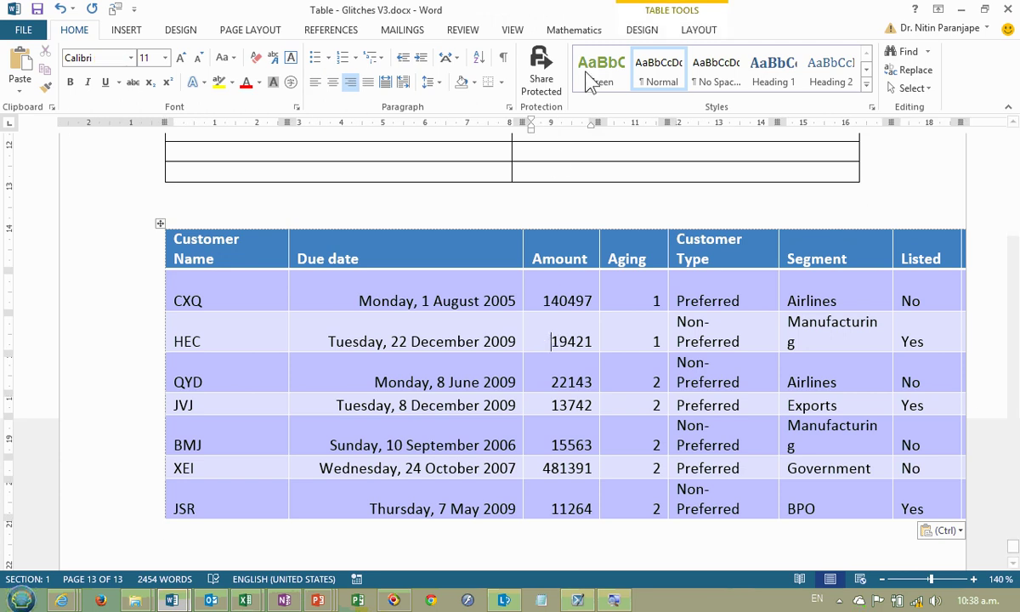
left_click(698, 30)
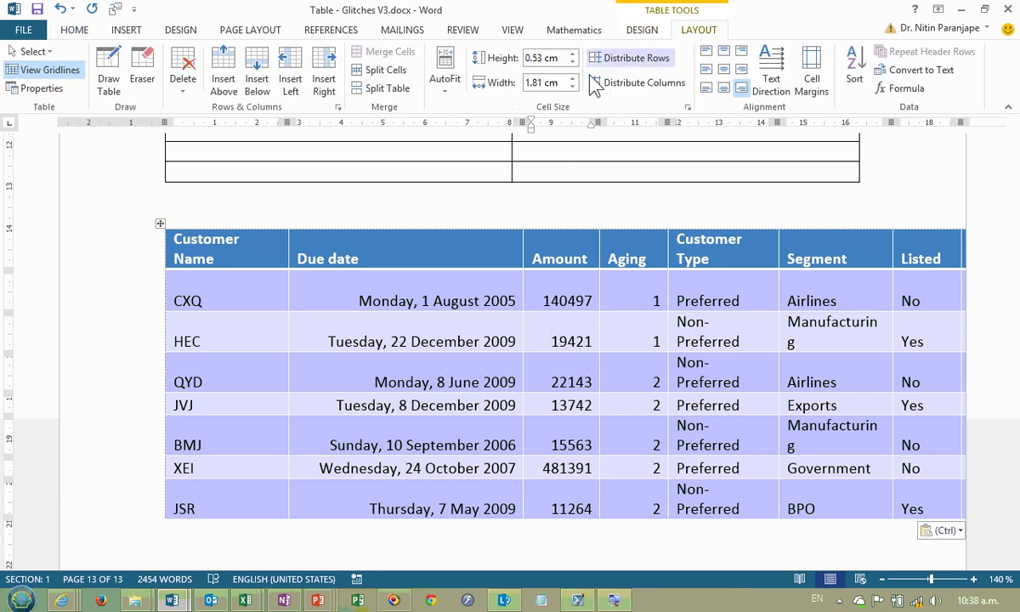
left_click(444, 85)
left_click(455, 125)
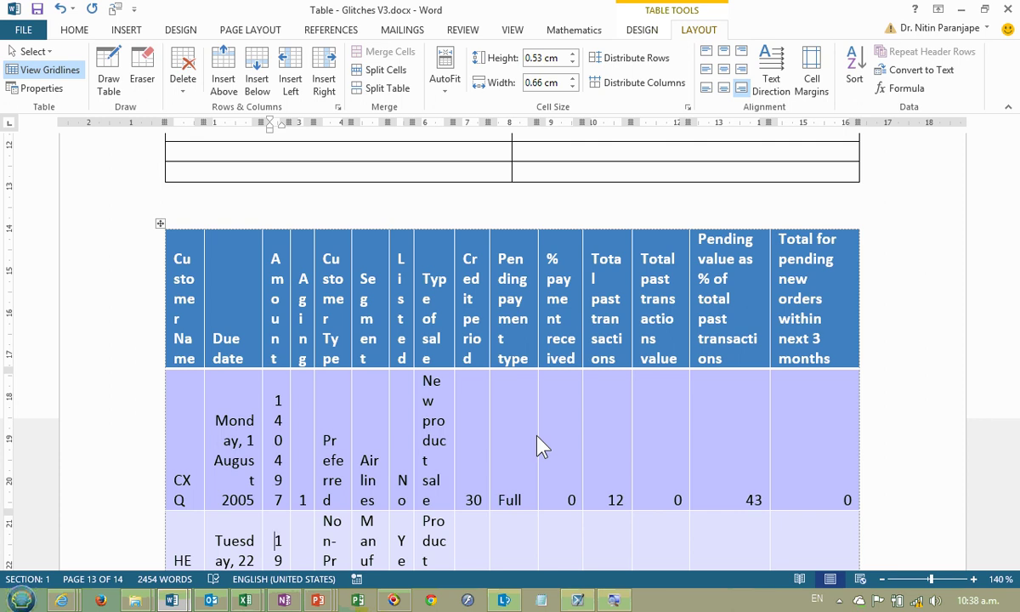
Step: Return to the first page and examine the Name, Description and Quantity columns of the table under the Frustrating heading
scroll(510, 412, "up", 10)
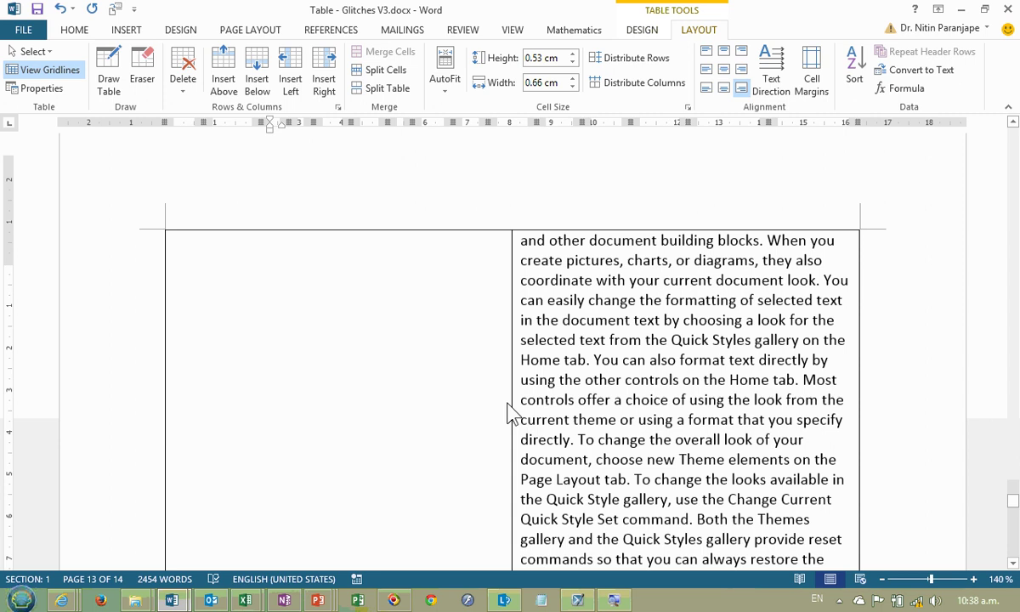
scroll(512, 414, "up", 20)
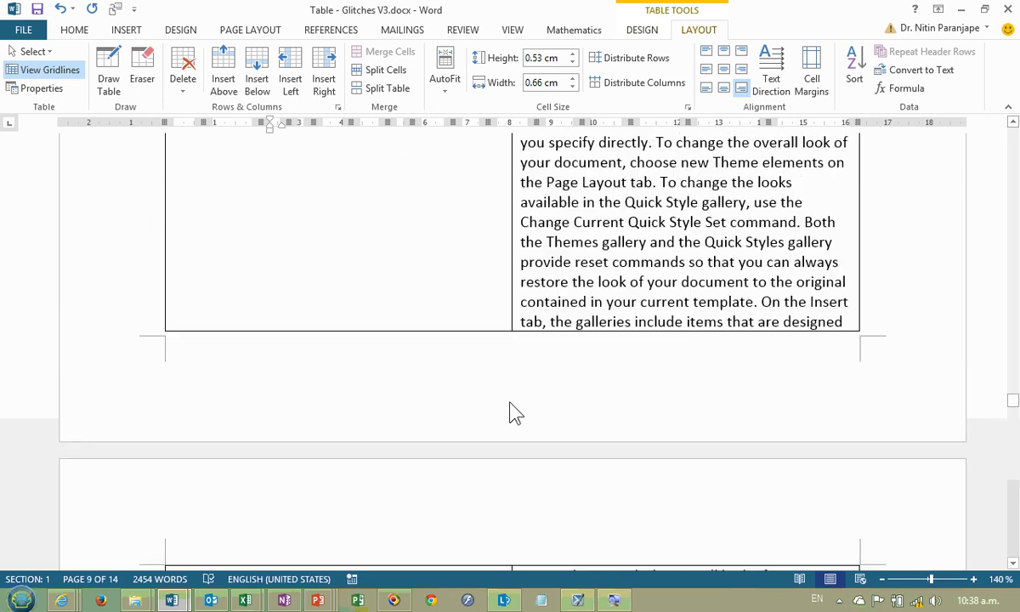
scroll(512, 414, "up", 10)
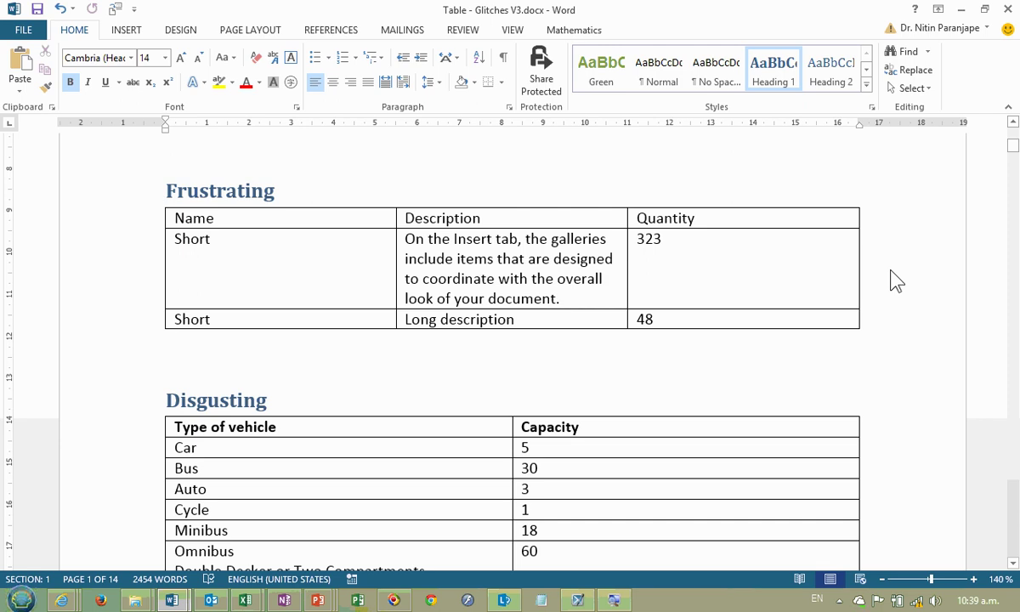
left_click(480, 225)
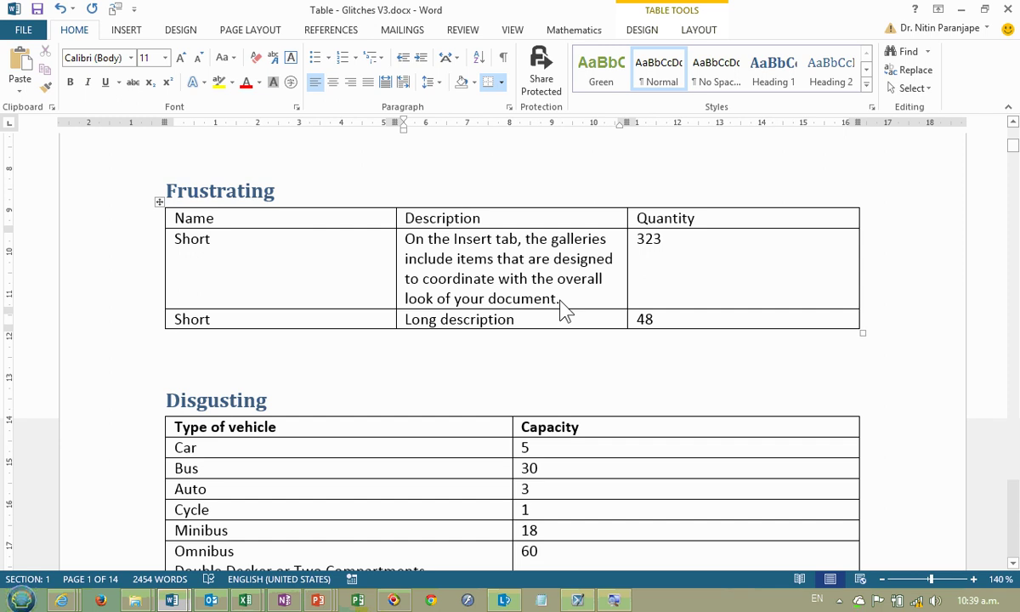
left_click(245, 258)
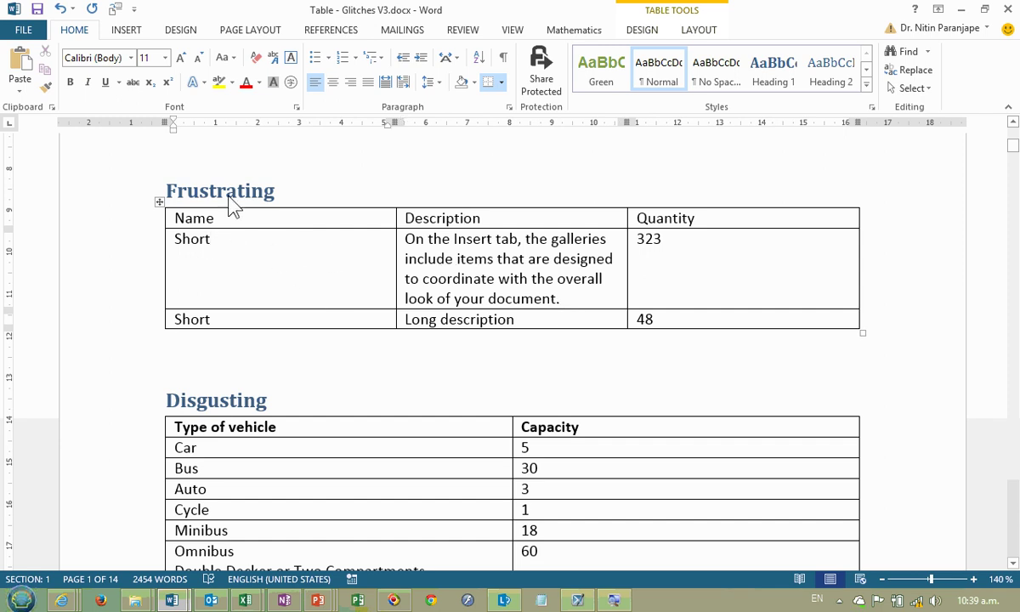
left_click(492, 242)
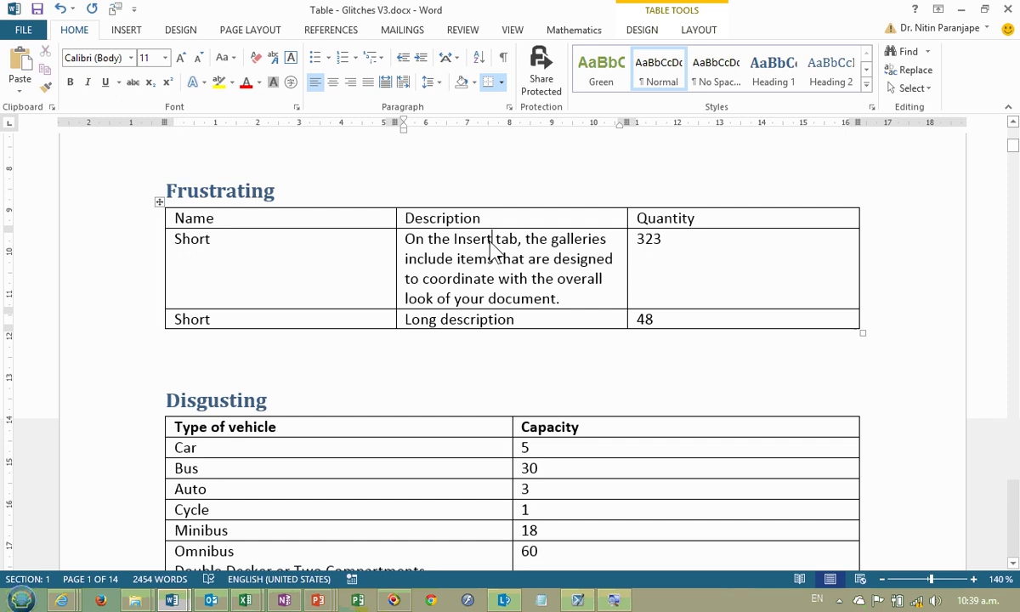
Step: Add two blank lines below the Frustrating heading and insert an empty table of three columns and three rows there
left_click(224, 153)
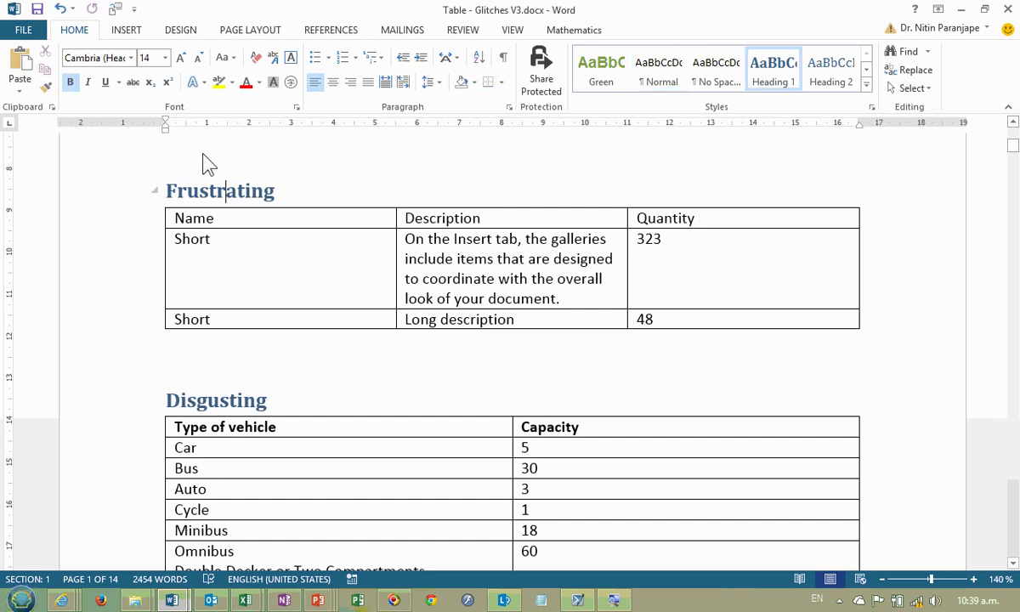
key("End")
key("Return")
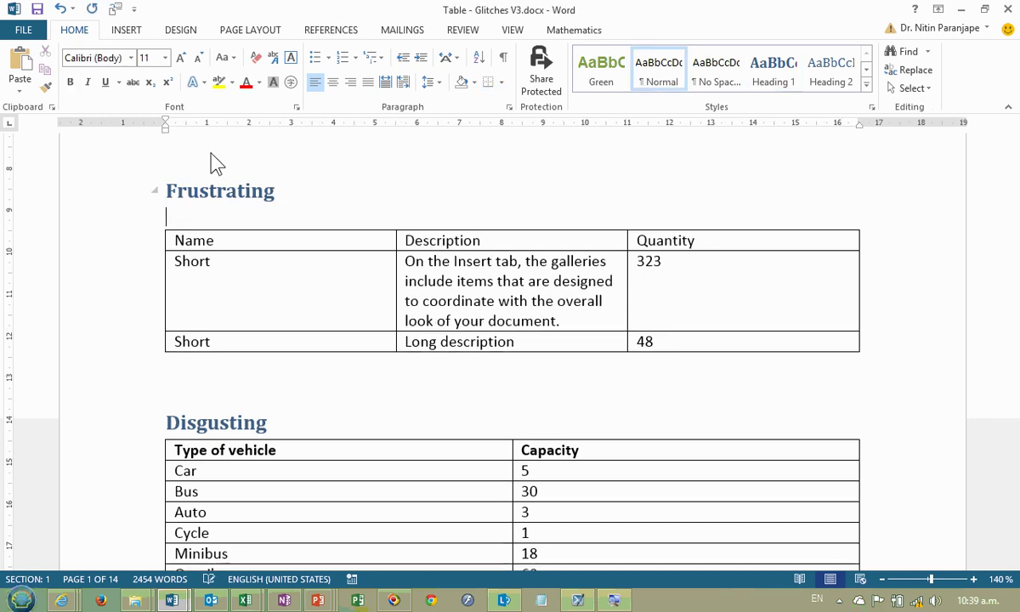
key("Return")
key("Up")
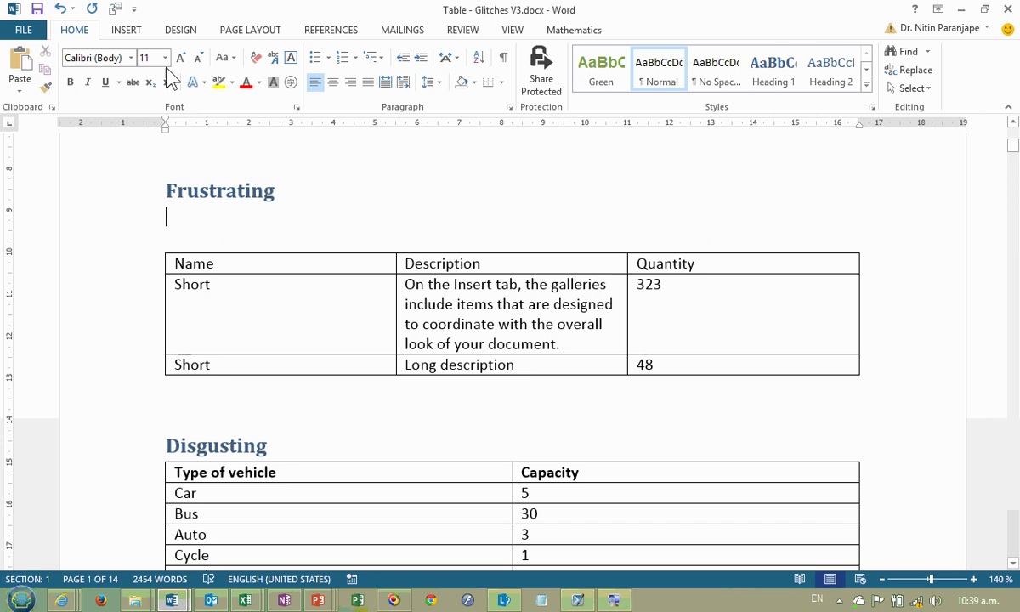
left_click(126, 30)
left_click(104, 68)
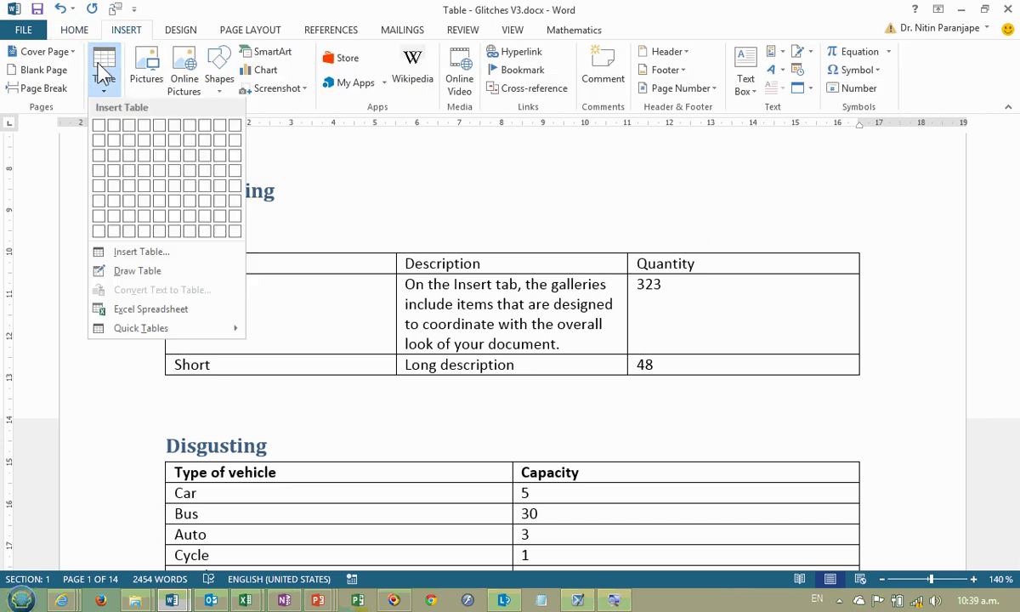
left_click(128, 157)
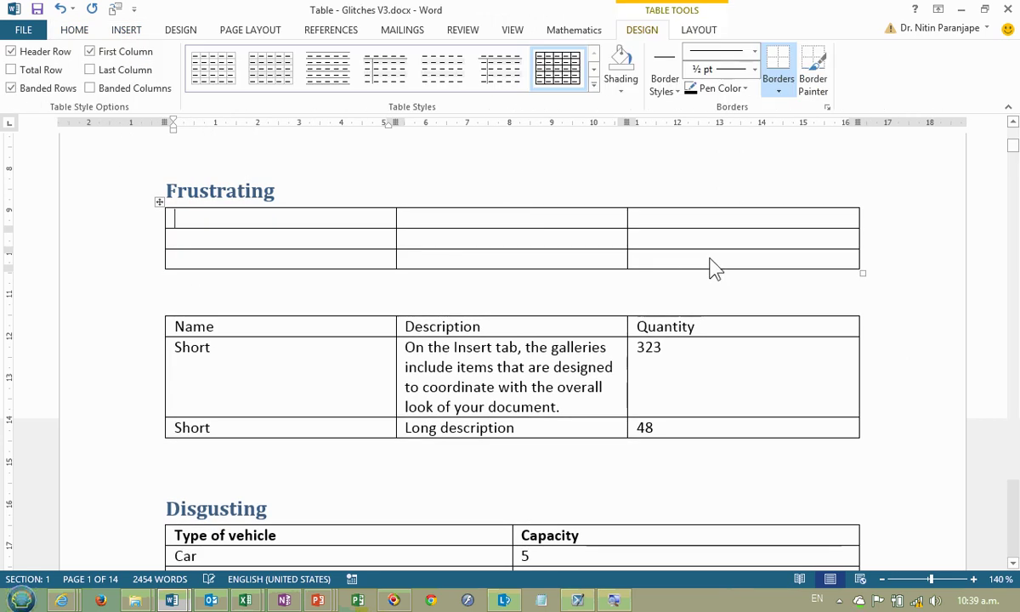
Step: Widen the Description column of the filled Frustrating table by moving its border with the Quantity column
left_click(489, 224)
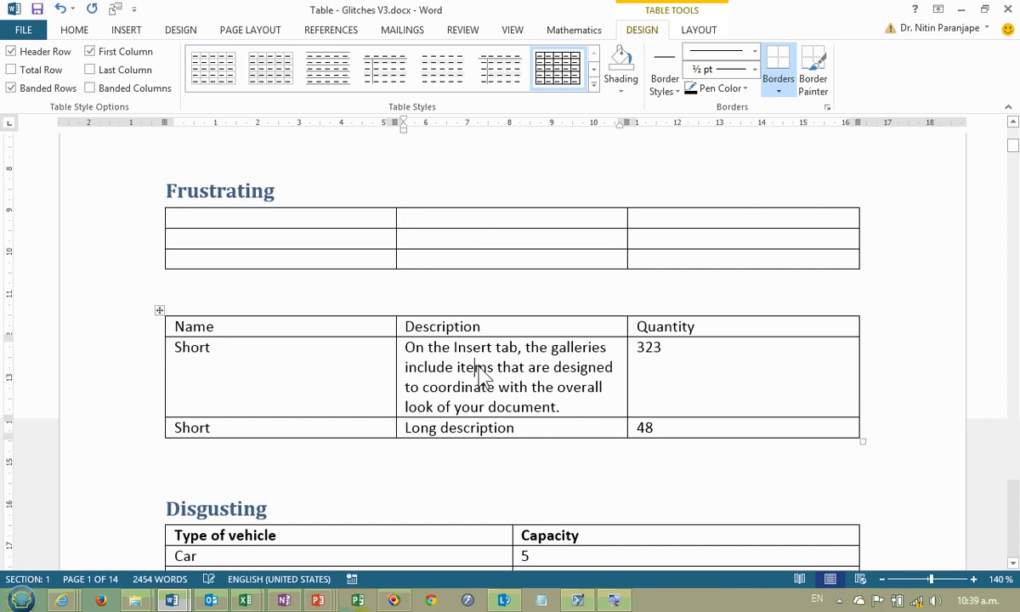
scroll(478, 374, "down", 3)
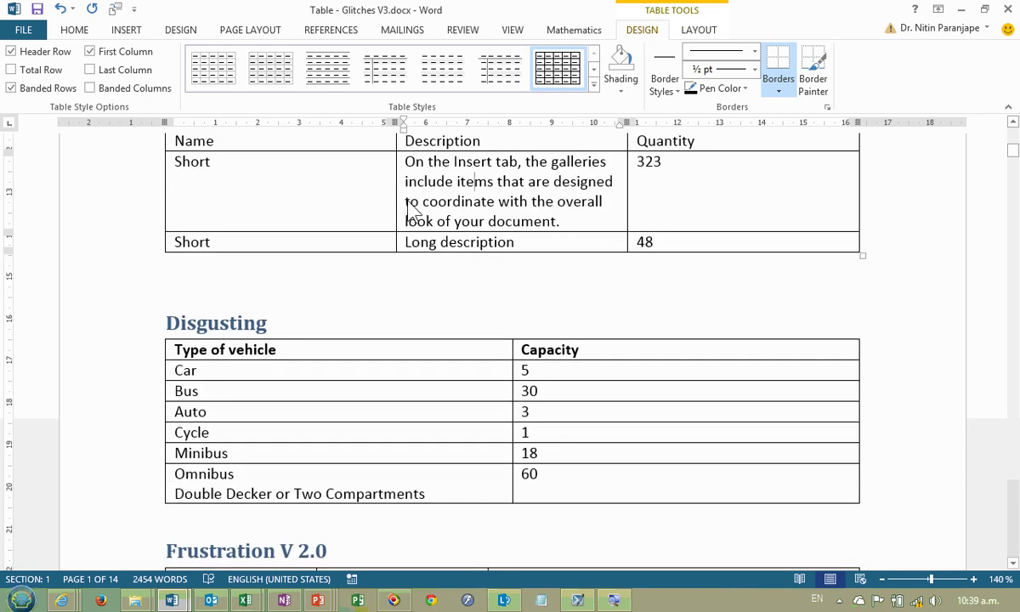
scroll(417, 211, "up", 3)
scroll(418, 213, "down", 2)
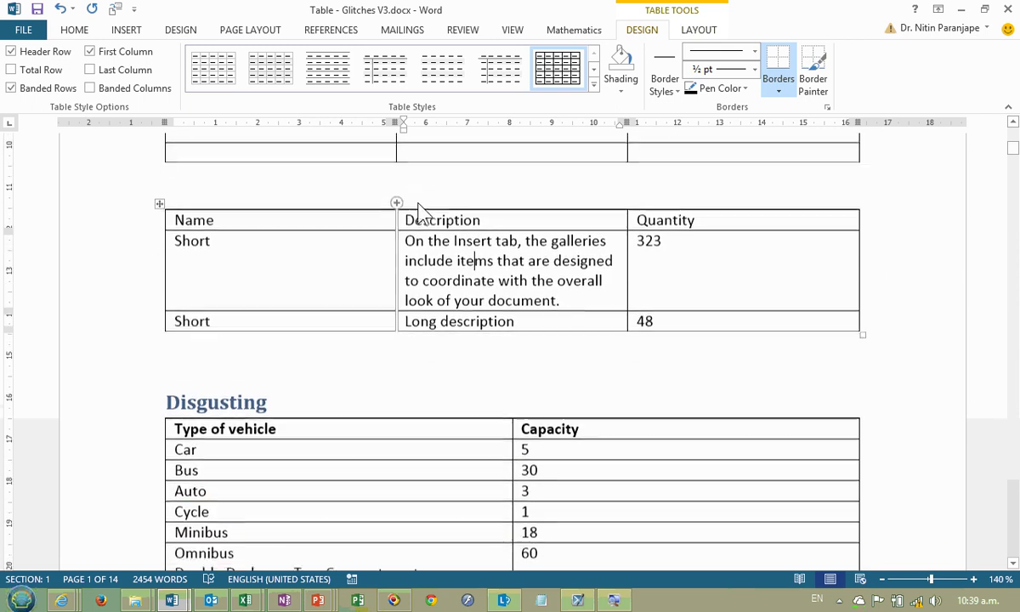
scroll(418, 211, "up", 1)
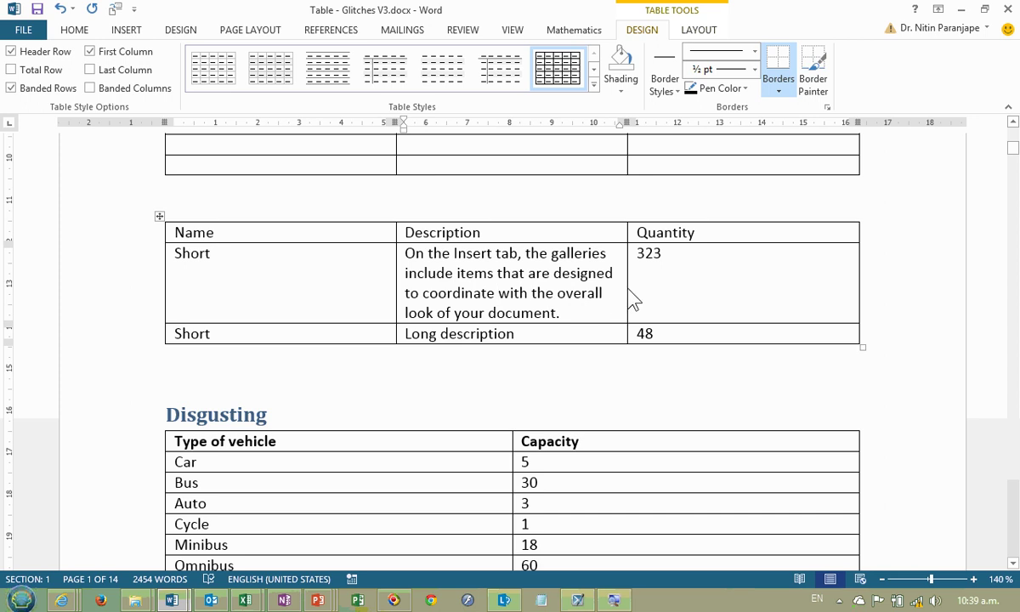
left_click_drag(630, 290, 776, 312)
left_click(702, 294)
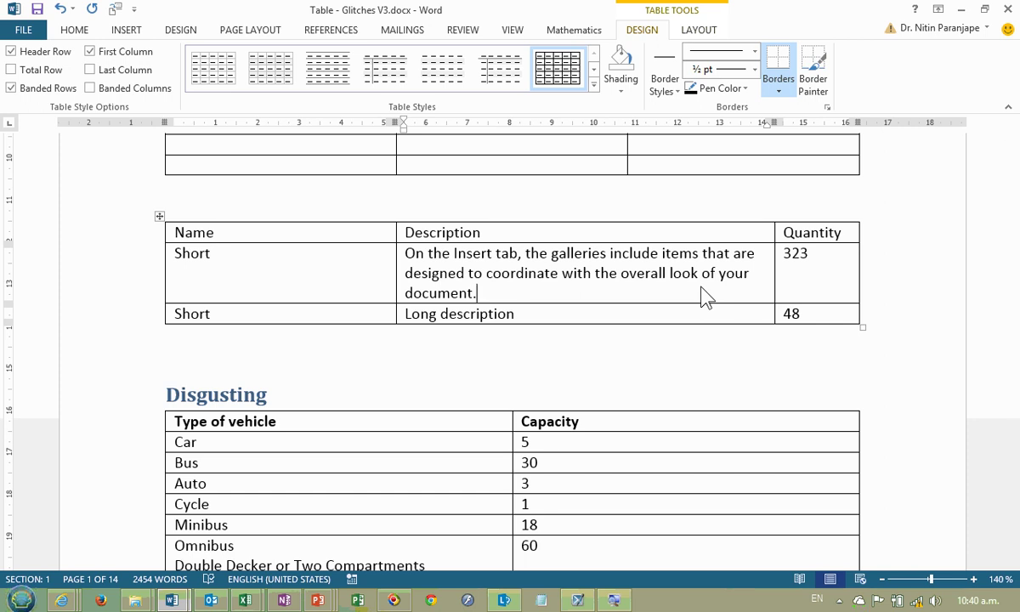
left_click(722, 273)
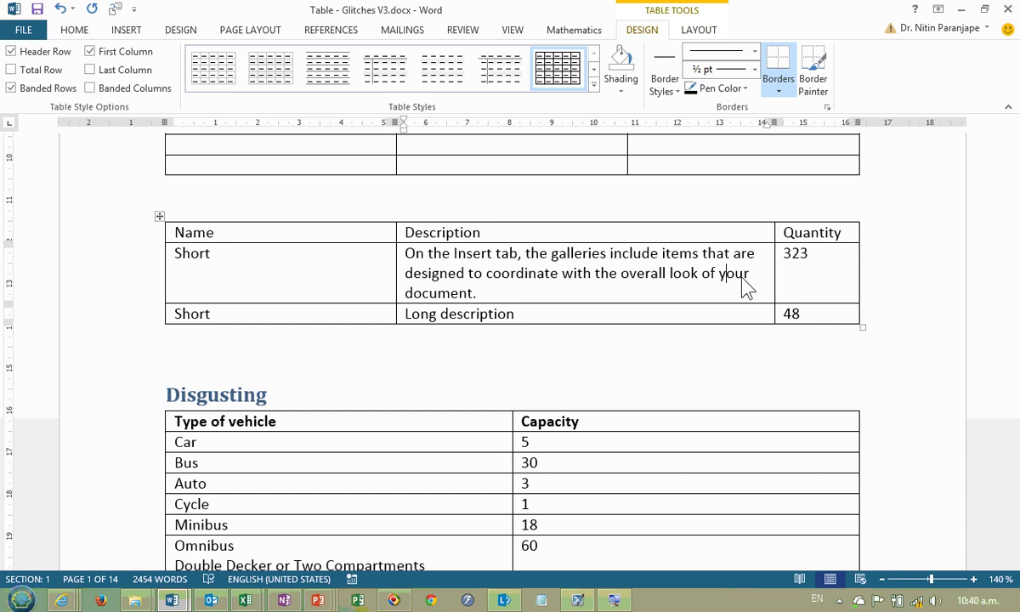
Step: Narrow the Description column of the filled Frustrating table back to about 5.5 cm by moving its border with Quantity
left_click(28, 32)
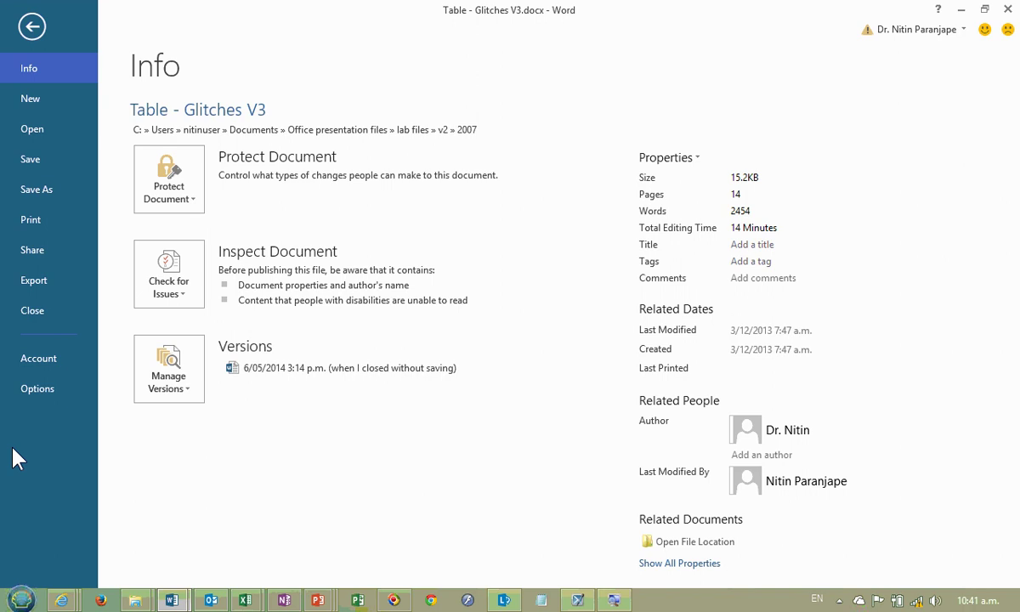
key("Escape")
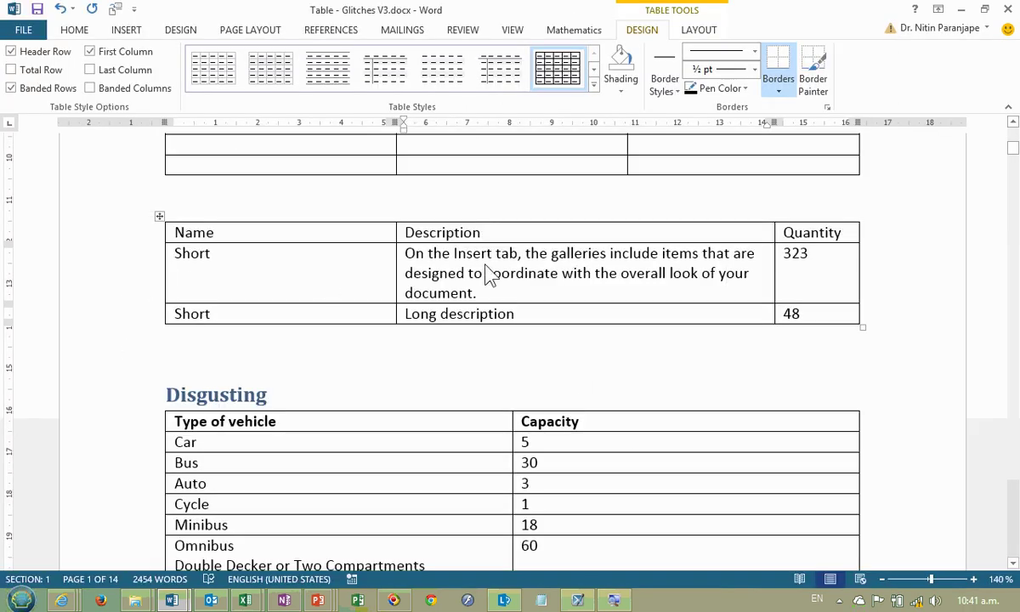
left_click(721, 273)
left_click_drag(775, 288, 629, 298)
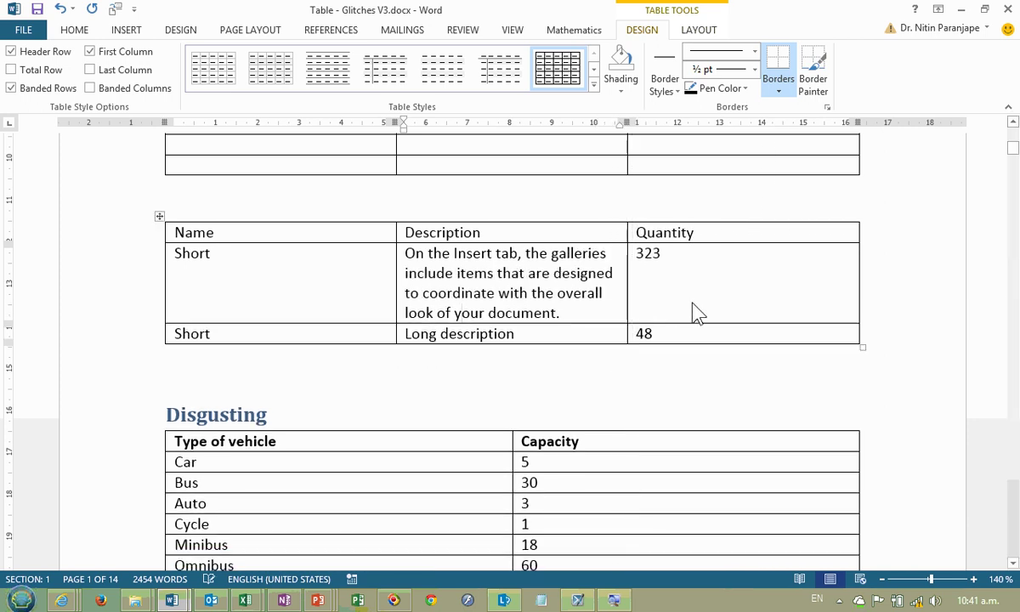
Step: Switch to OneNote to view the Detect Inefficiency notes on the Office page and return to the Word document
key("alt+Tab")
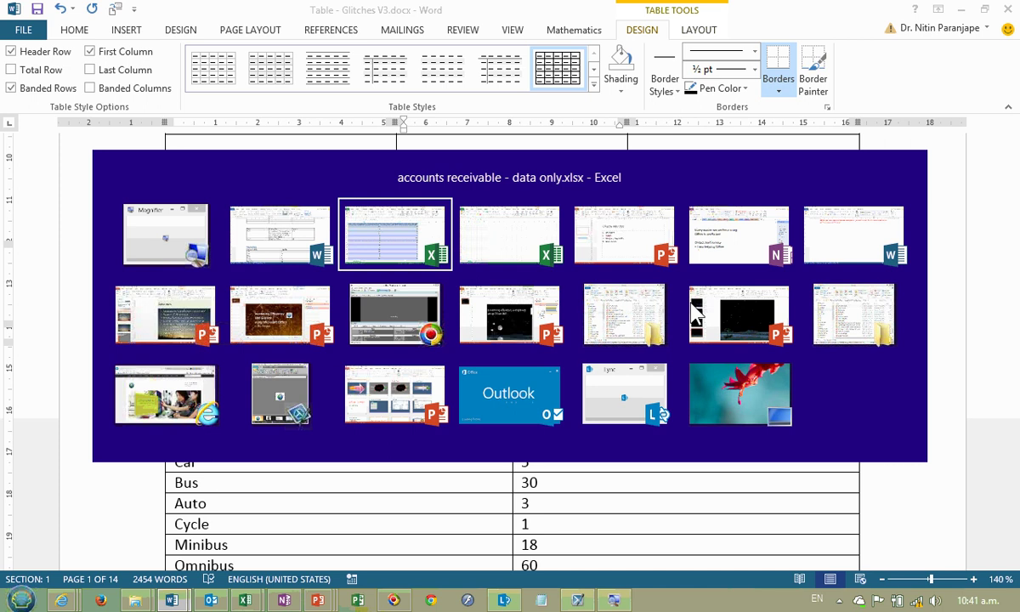
key("alt+Tab")
key("alt+Tab")
key("alt+Tab")
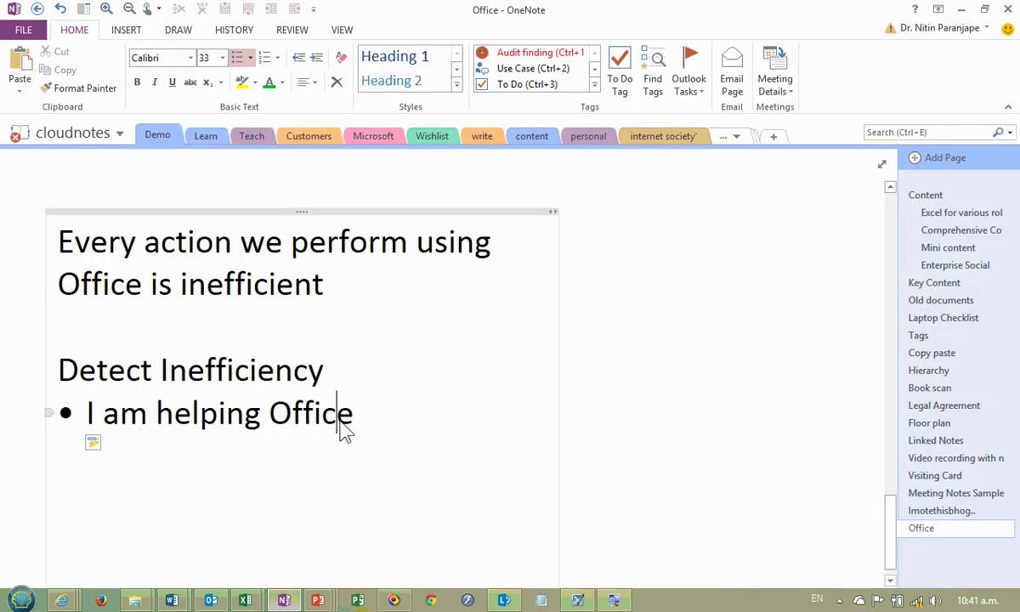
key("alt+Tab")
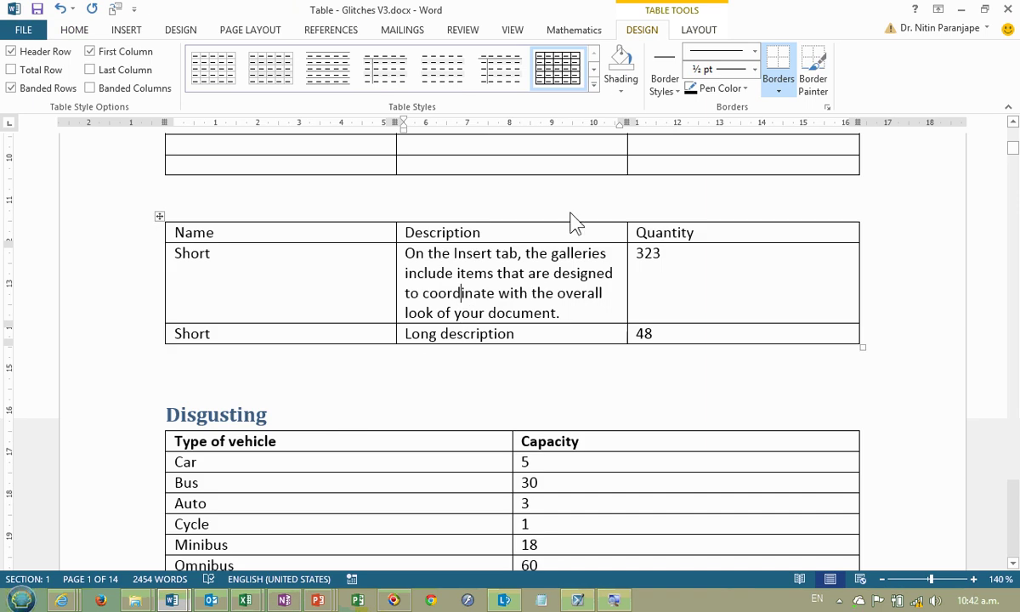
Step: Apply AutoFit Contents to the filled table under the Frustrating heading so its columns follow the text
left_click(694, 32)
left_click(445, 80)
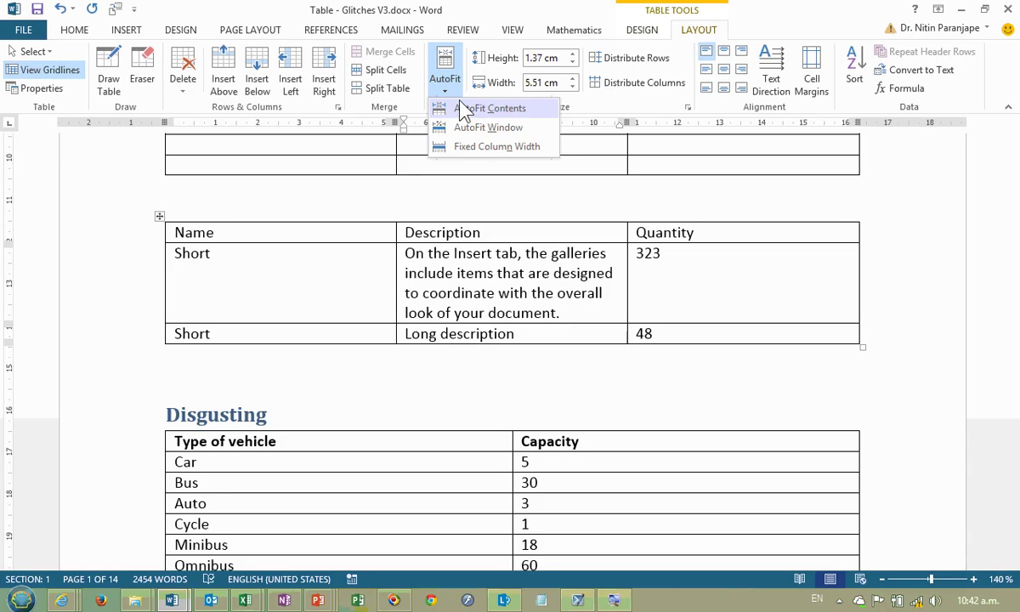
left_click(465, 128)
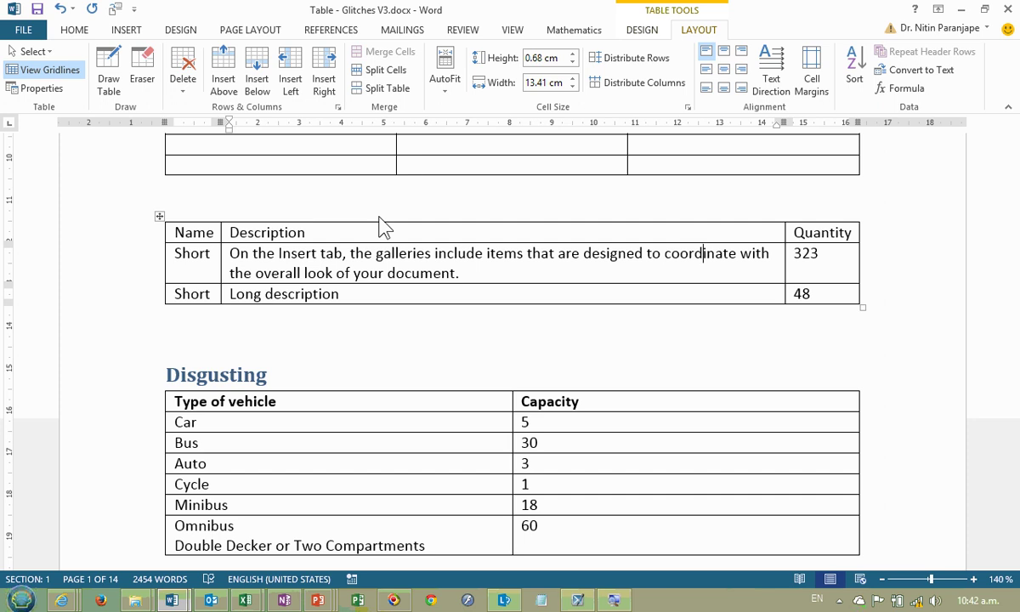
Step: Add a row to the filled Frustrating table and enter "This is not a static setting. It is extremely irritating." in its Name cell
left_click(366, 301)
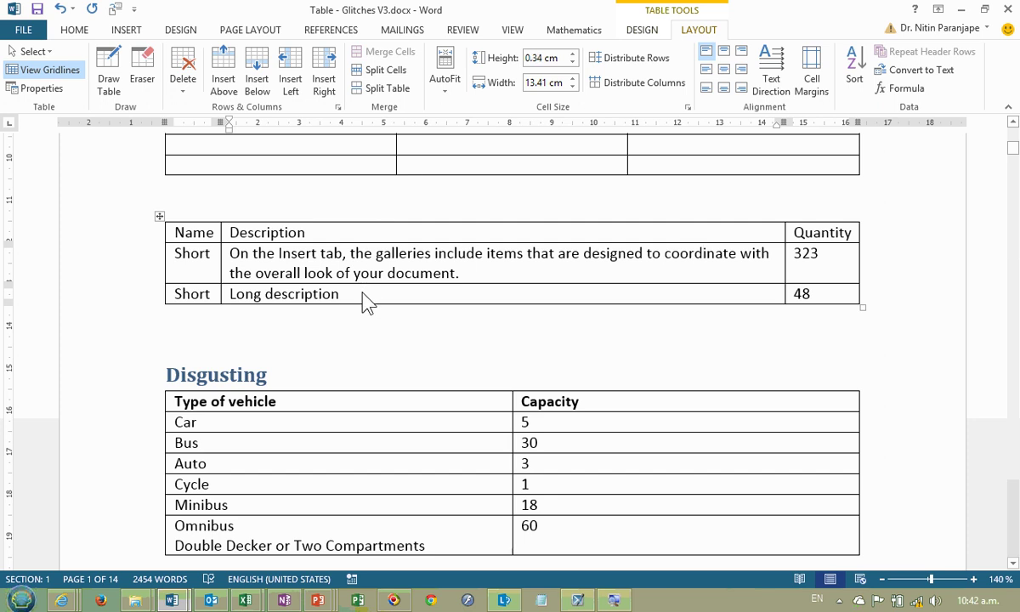
key("Tab")
key("Tab")
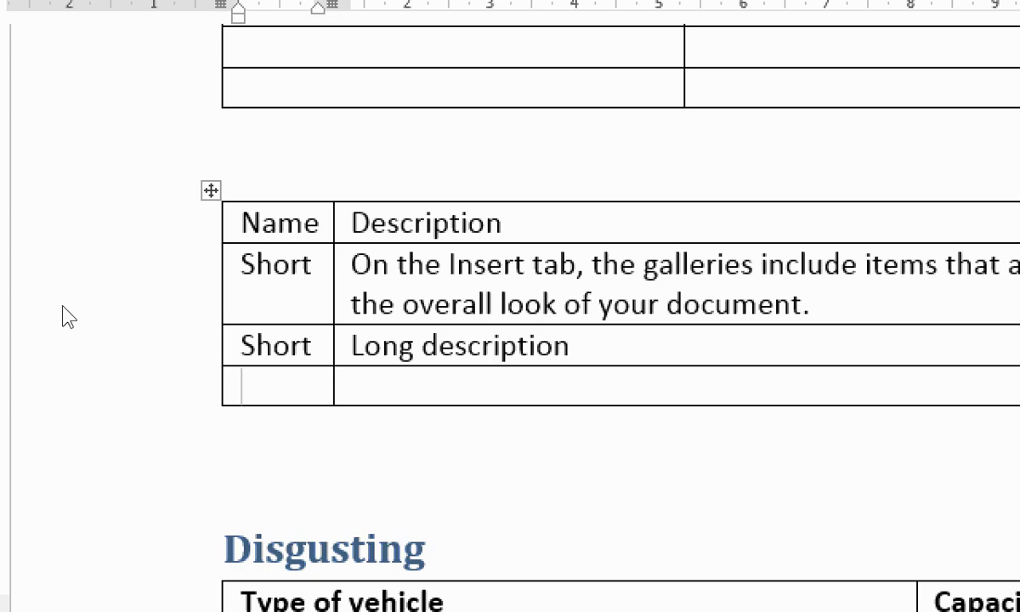
type("This is ")
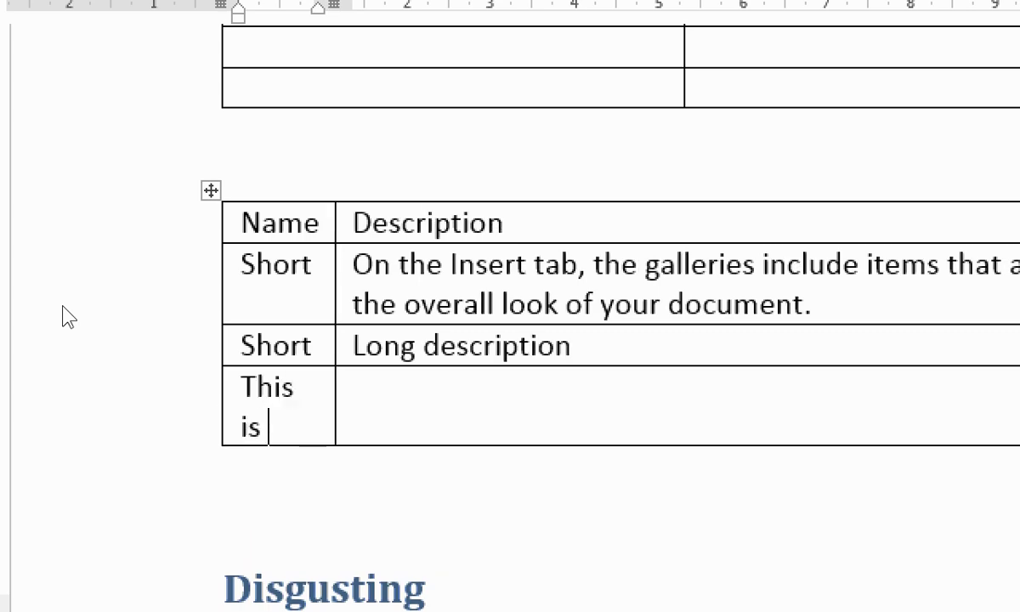
type("not a static setting. It is extremely irritating.")
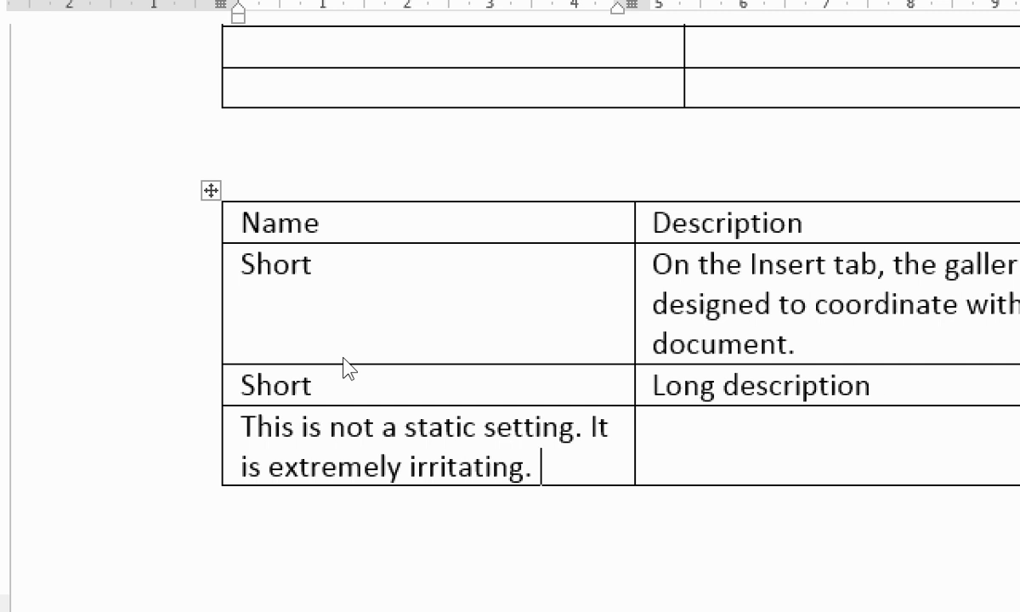
Step: Set the filled Frustrating table to Fixed Column Width
key("alt+j")
key("l")
key("f")
key("Up")
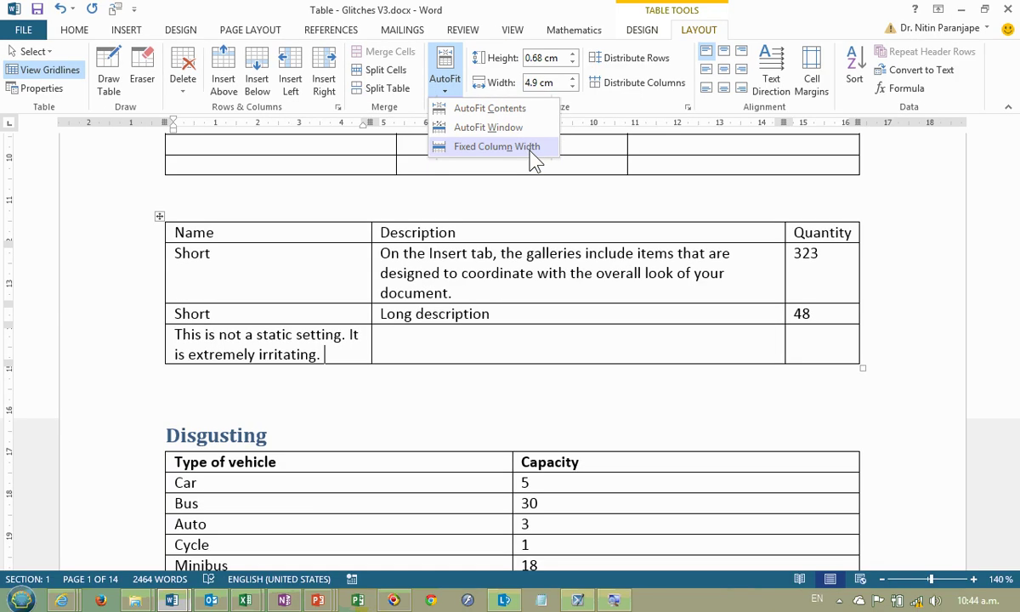
left_click(837, 305)
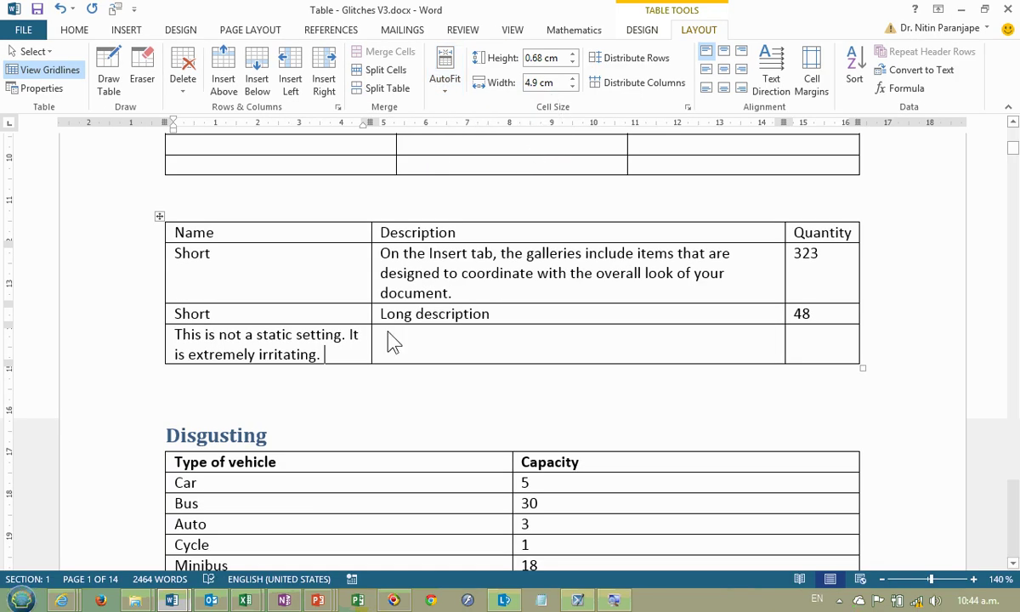
Step: Add another row to the filled Frustrating table with "Now it will work as expected. That is called efficiency." in its Name cell
key("Tab")
type("Now")
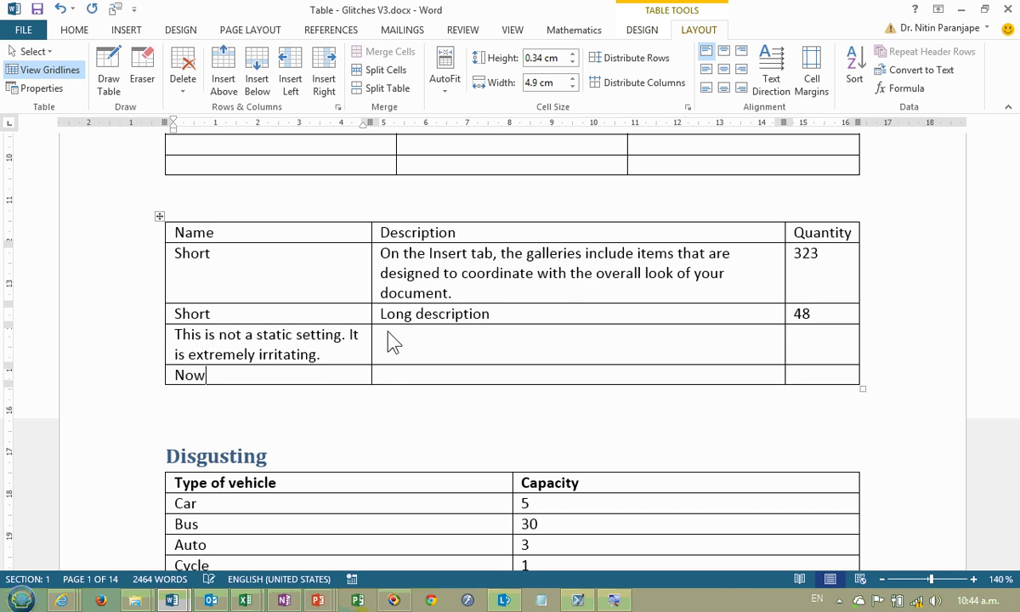
type(" it will work as ")
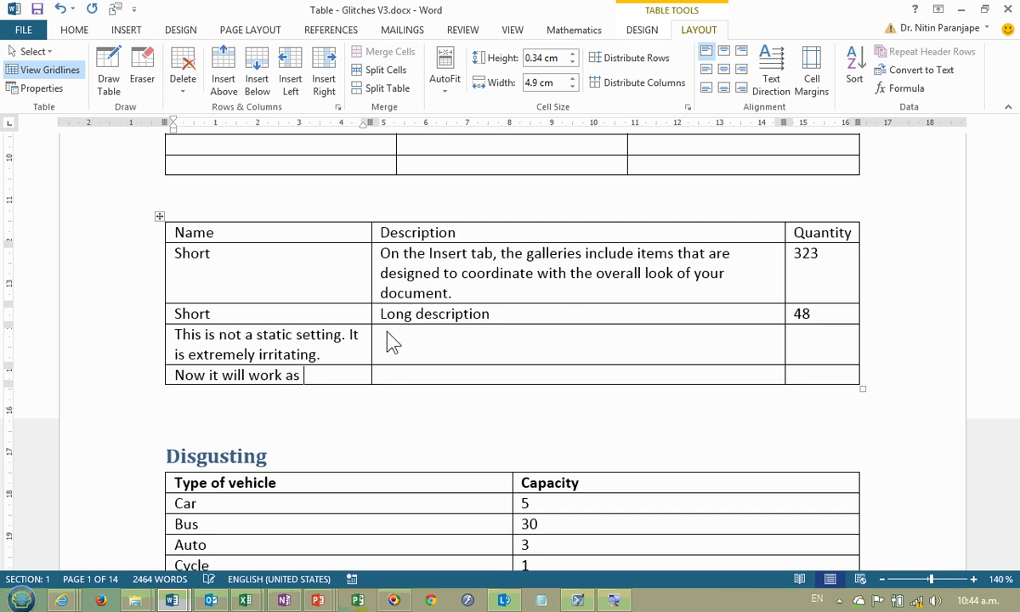
type("expected. That is calle")
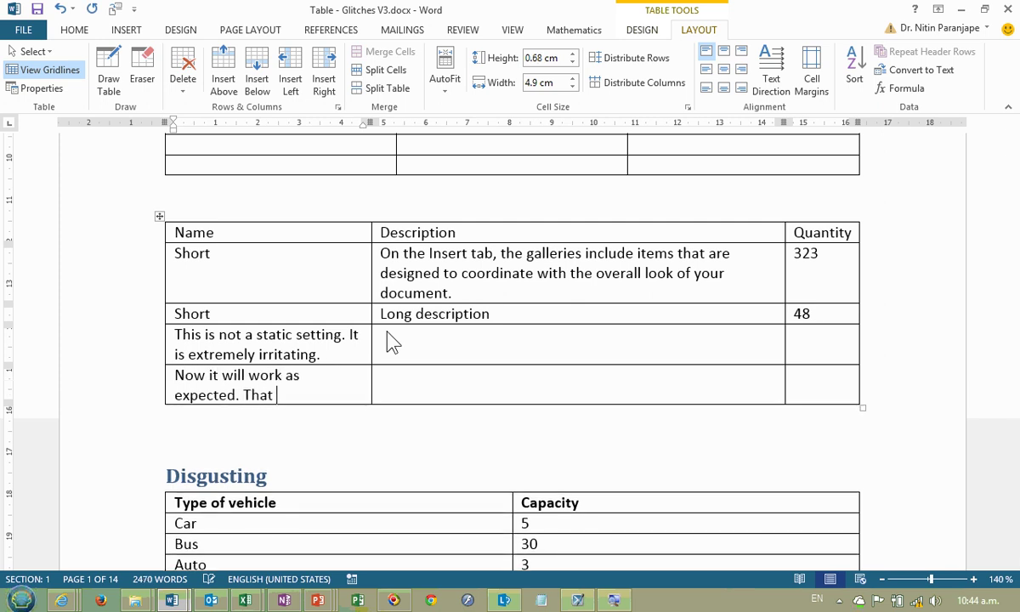
type("ficiency.")
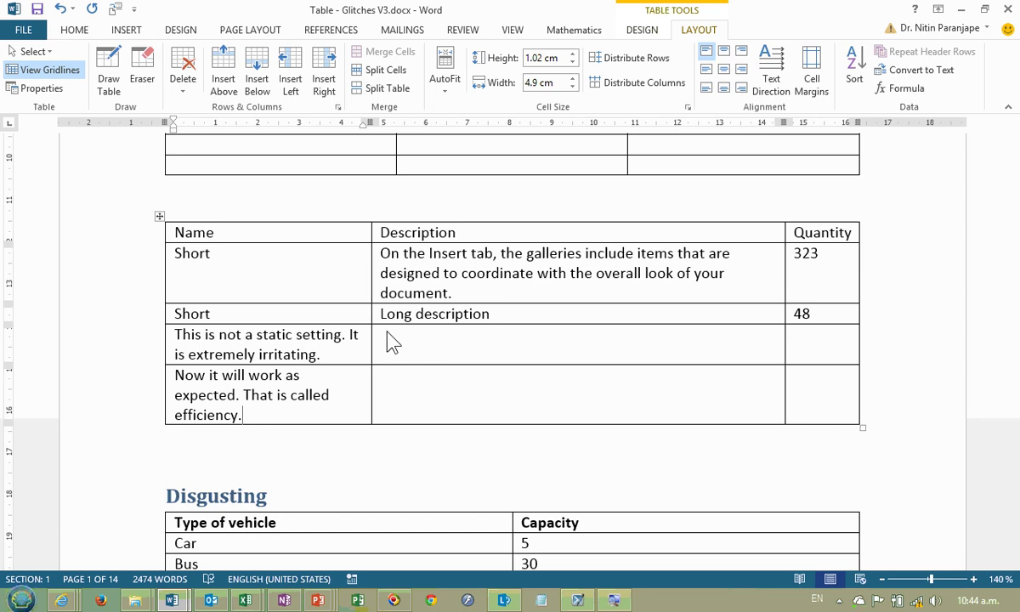
Step: Try to adjust the Car row's lower border in the Disgusting table and undo the last edits, including the sentence "That is called efficiency."
scroll(380, 357, "down", 5)
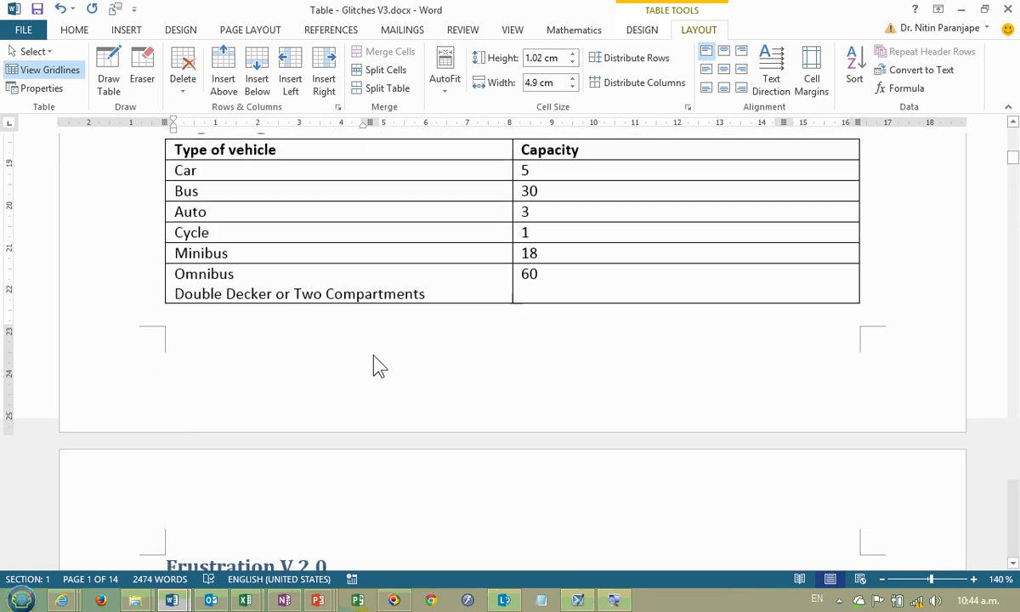
scroll(340, 357, "up", 1)
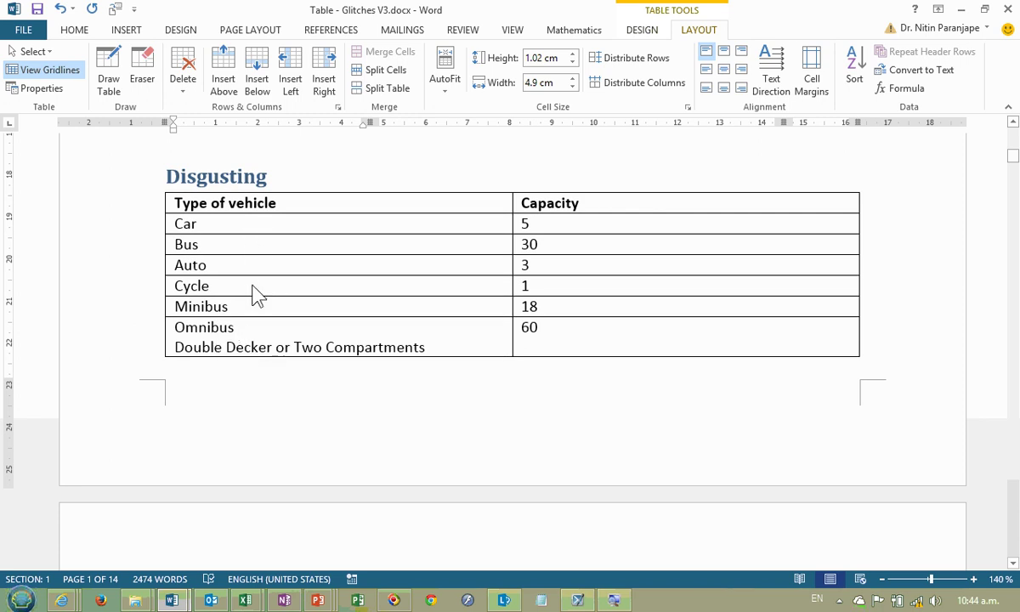
left_click(237, 233)
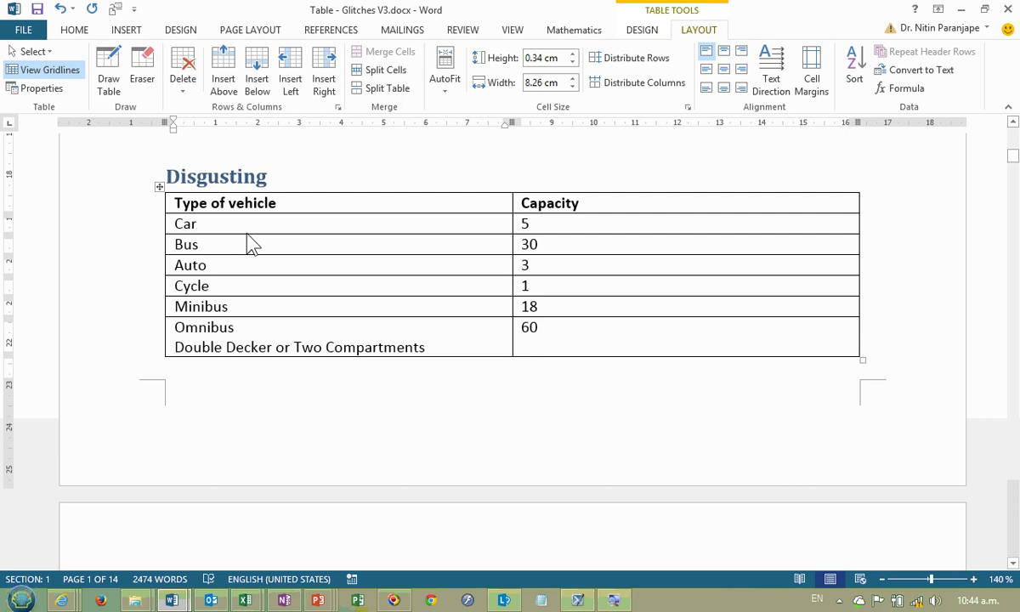
mouse_move(242, 233)
left_mouse_down()
mouse_move(248, 258)
mouse_move(258, 245)
left_mouse_up()
key("ctrl+z")
key("ctrl+z")
Step: Add a blank line after the text in the Car, Bus, Auto, Cycle and Minibus cells of the Disgusting table
left_click(227, 297)
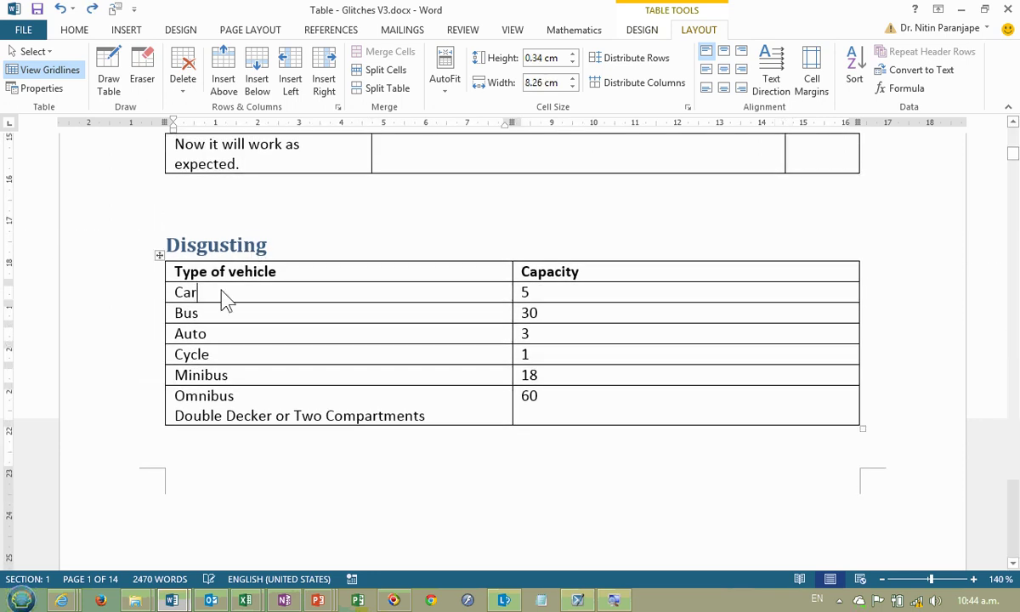
key("Return")
key("Down")
key("Return")
key("Down")
key("End")
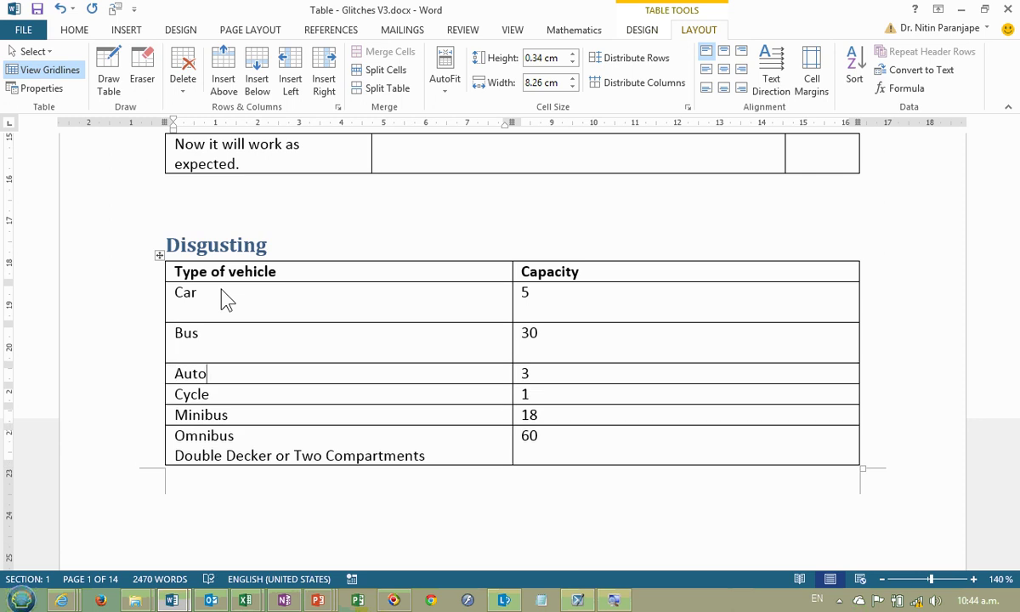
key("Return")
key("Down")
key("End")
key("Return")
key("Down")
key("End")
key("Return")
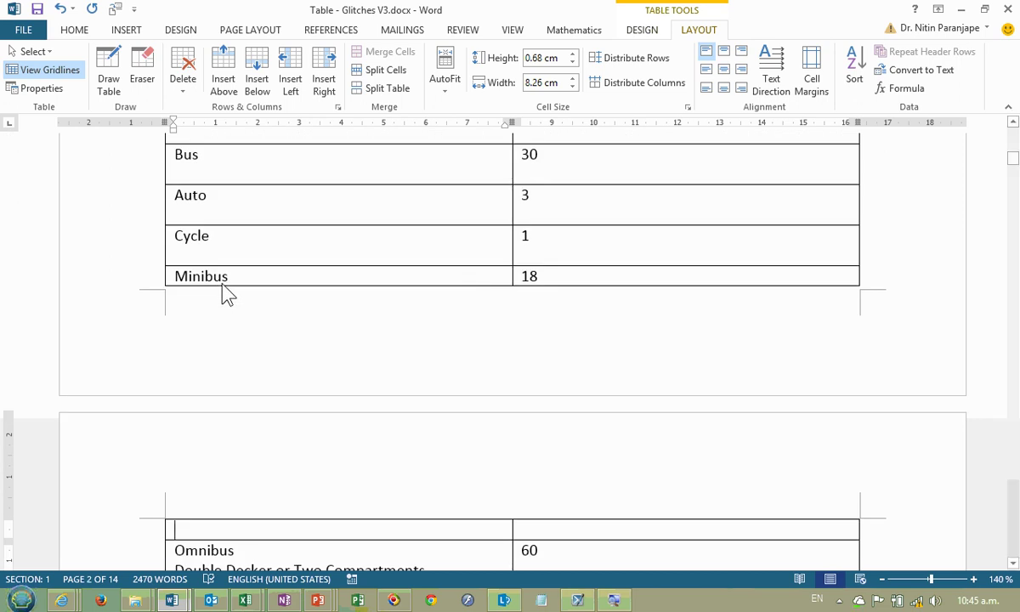
Step: Remove the added blank lines from the Minibus, Cycle, Auto, Bus and Car cells of the Disgusting table
key("BackSpace")
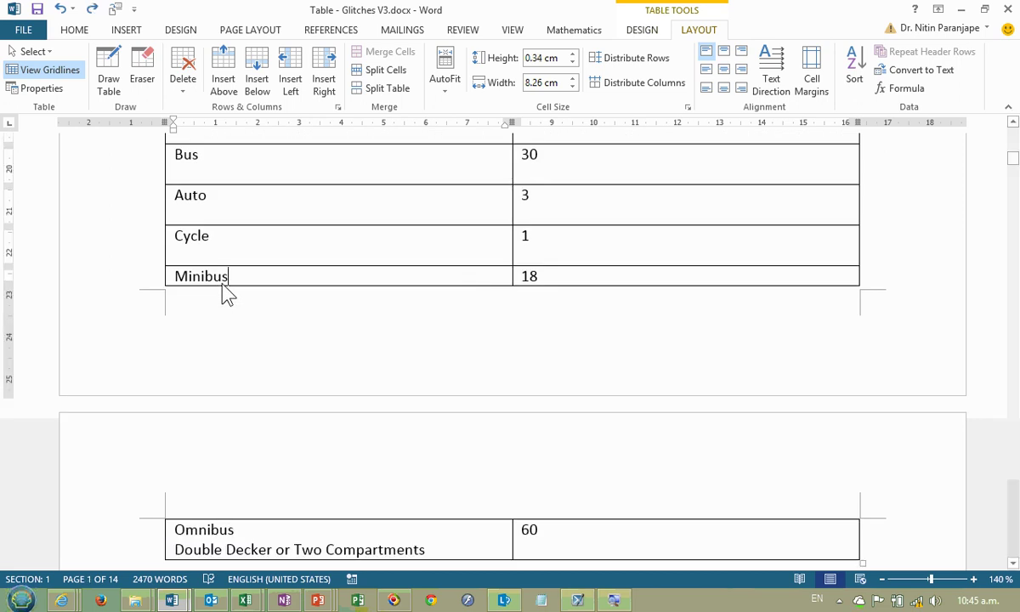
key("Up")
key("BackSpace")
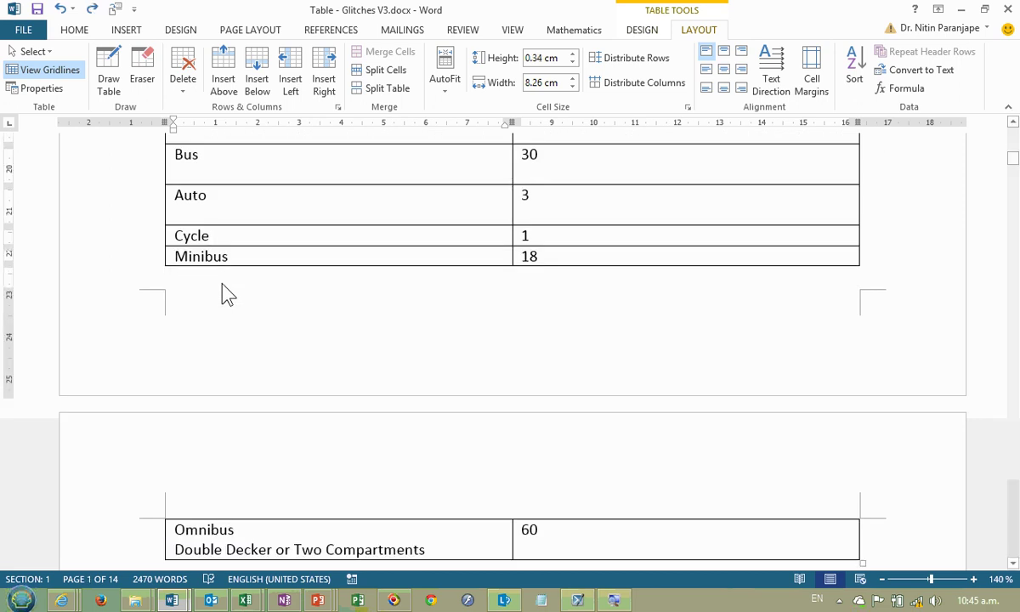
key("Up")
key("BackSpace")
key("Up")
key("BackSpace")
key("Up")
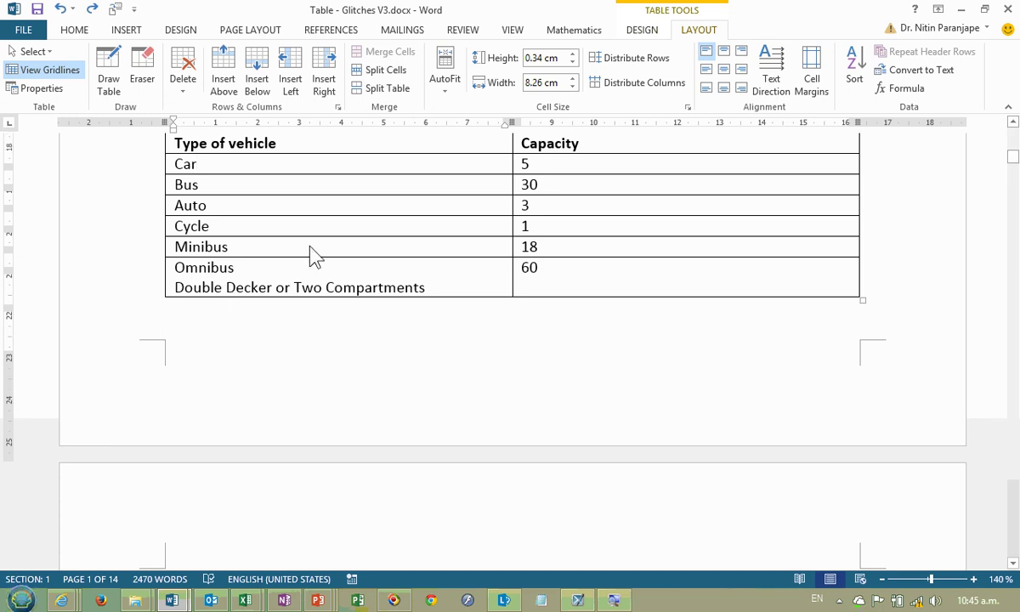
Step: Set the height of the Disgusting table's header row to 0.6 cm
scroll(315, 255, "up", 2)
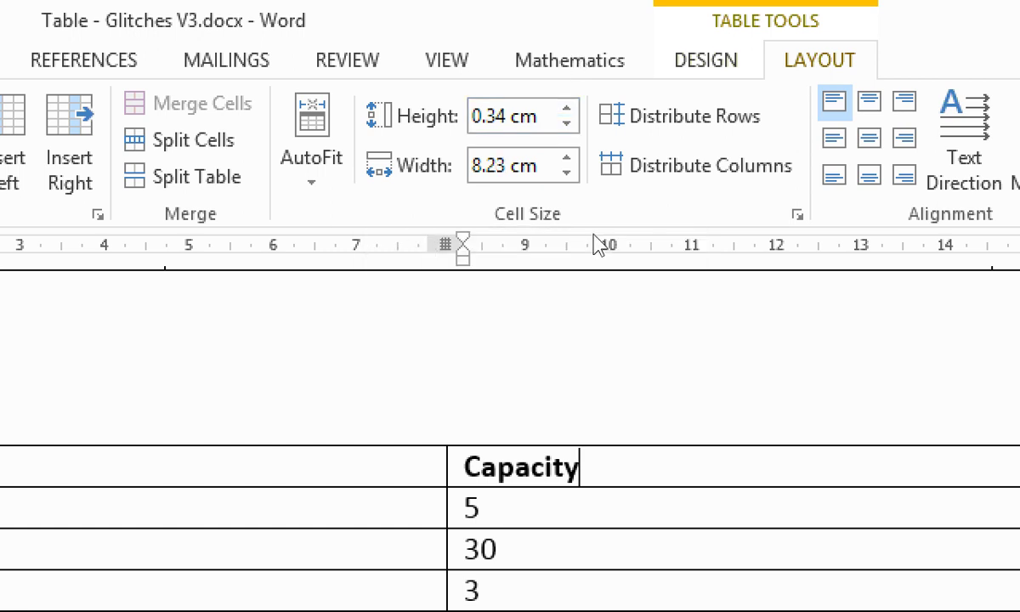
key("Up")
key("Up")
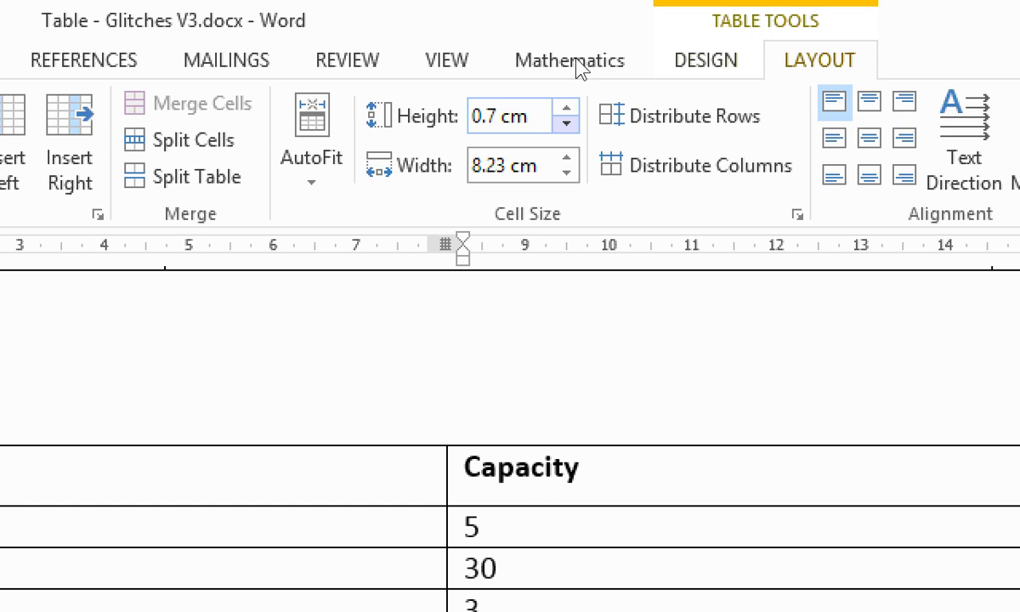
key("Down")
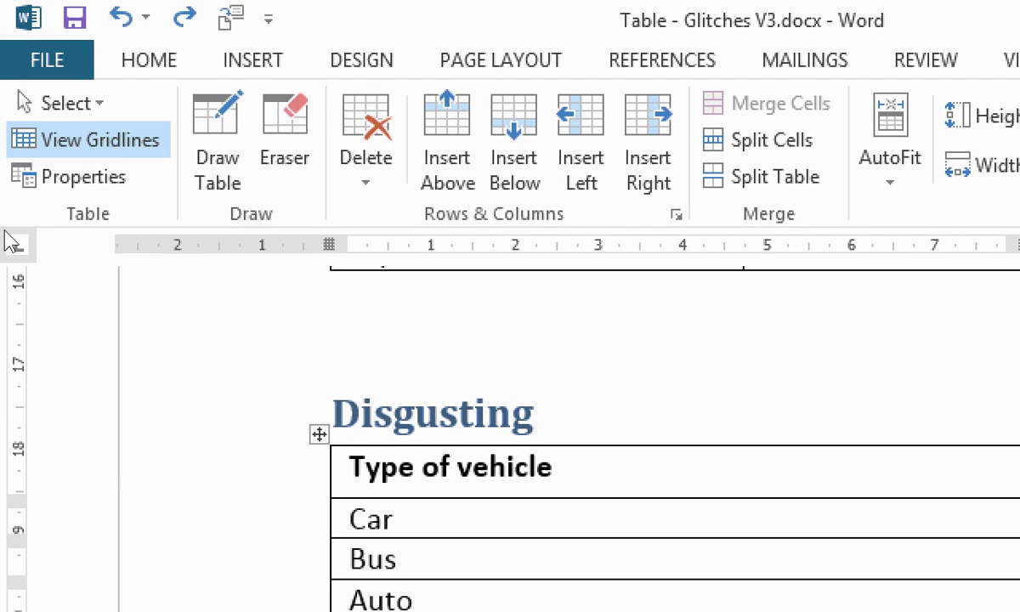
Step: Select the whole Disgusting table and set the height of all its rows to 0.6 cm
key("alt+KP_5")
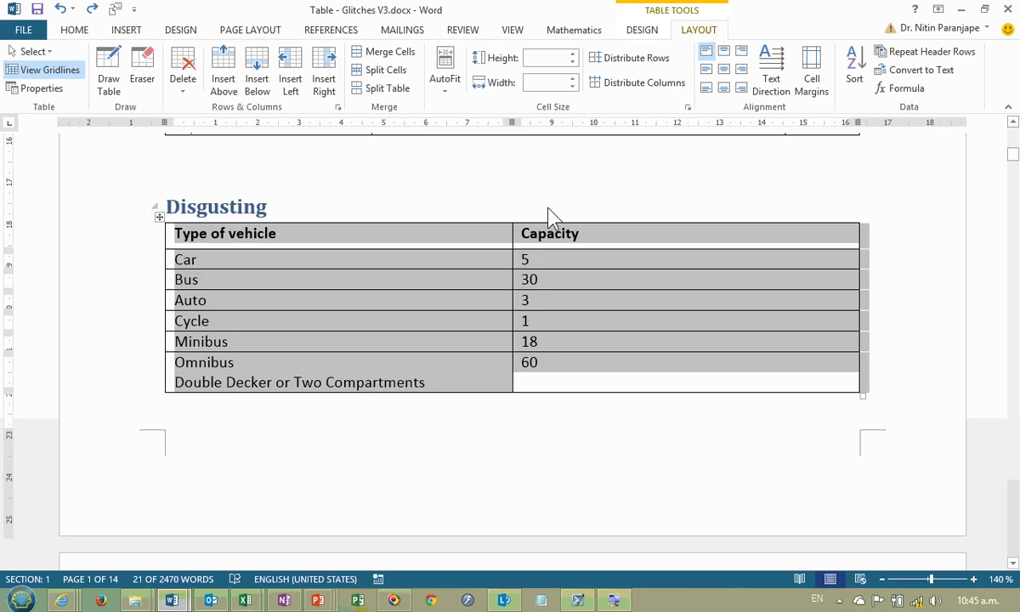
left_click(574, 54)
left_click(573, 54)
left_click(574, 54)
left_click(573, 54)
left_click(574, 53)
left_click(573, 53)
left_click(574, 54)
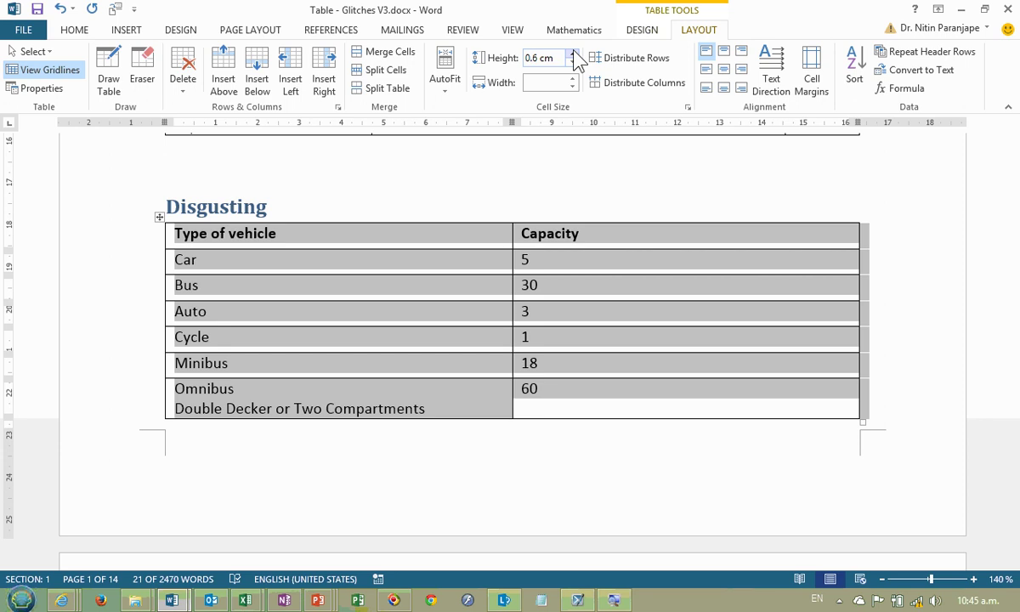
Step: Switch to OneNote and add the bullet "Repetition" below "I am helping Office" on the Office page
key("alt+Tab")
key("alt+Tab")
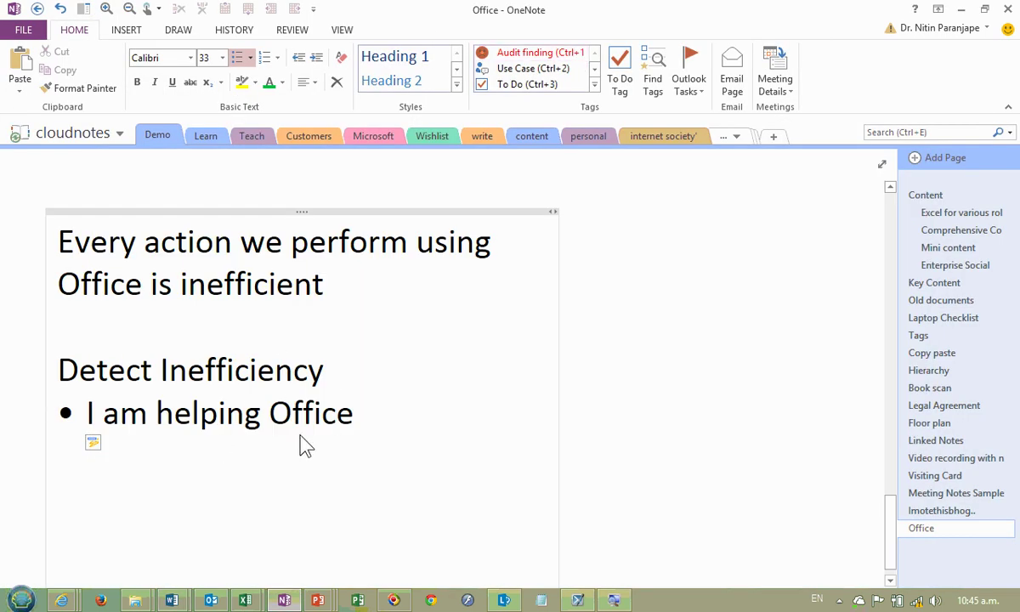
key("Return")
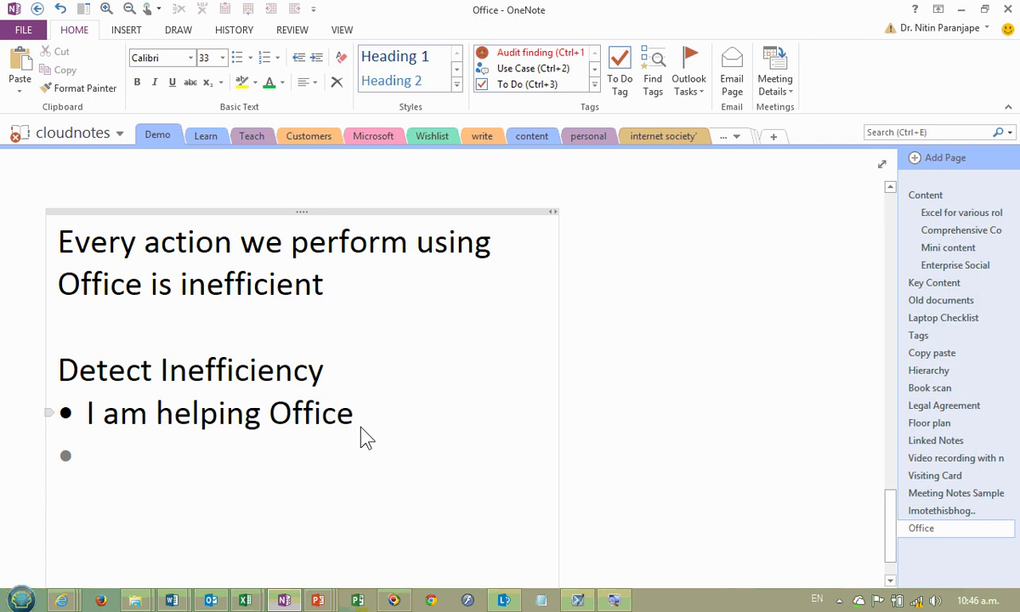
type("Repetition")
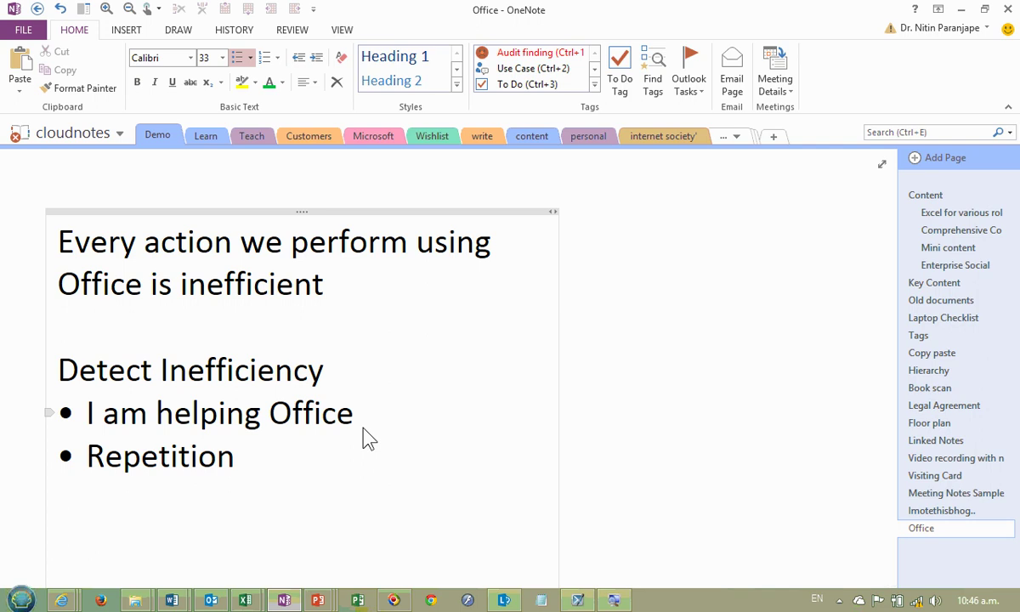
Step: Switch back to the Word document and reduce the height of all selected Disgusting table rows to 0.3 cm
key("alt+Tab")
key("Down")
key("Down")
key("Down")
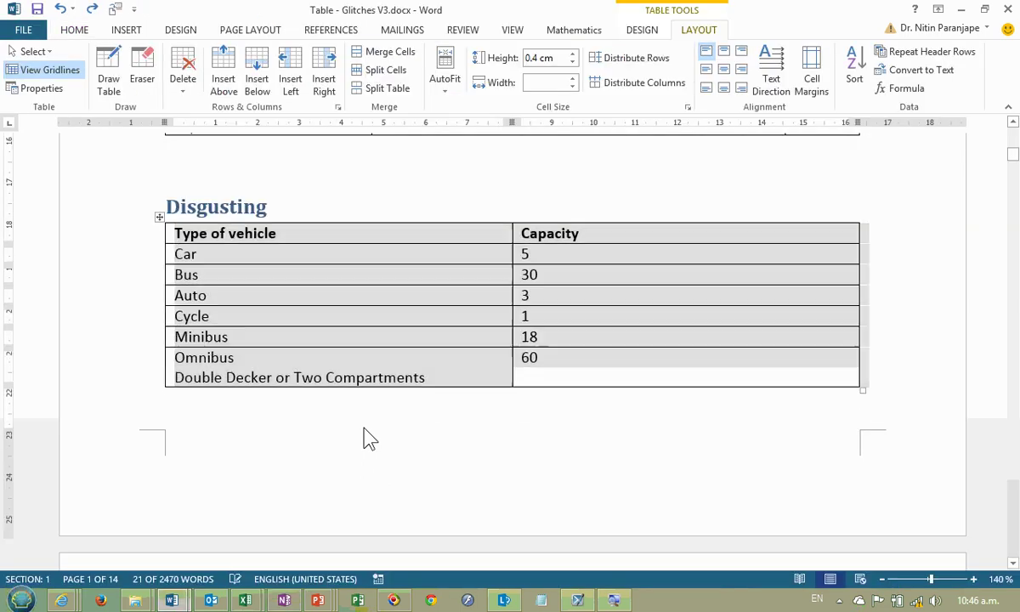
left_click(443, 300)
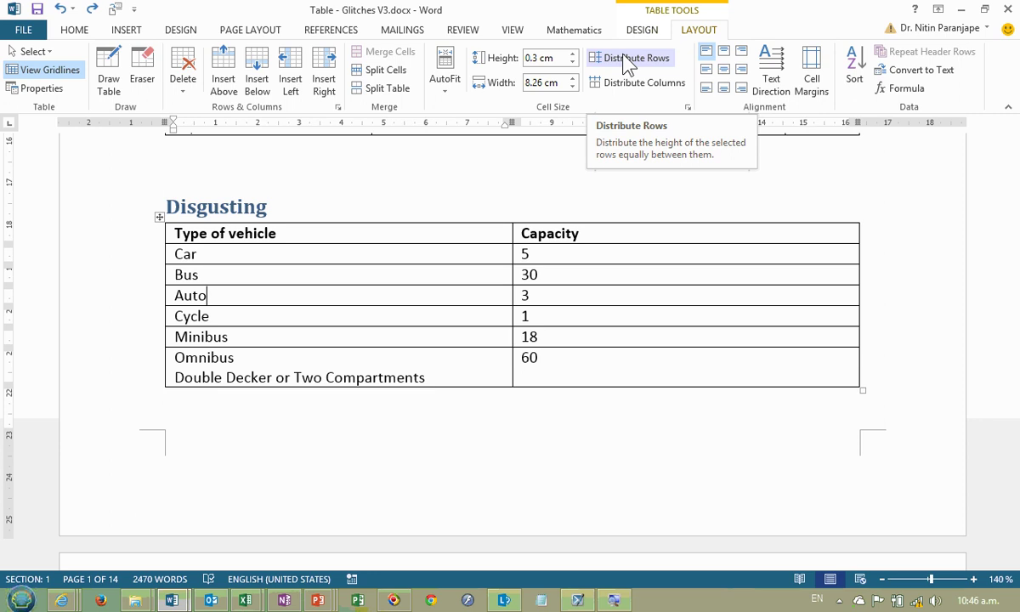
Step: Distribute the rows of the Disgusting table so that all of them have equal height
left_click(161, 223)
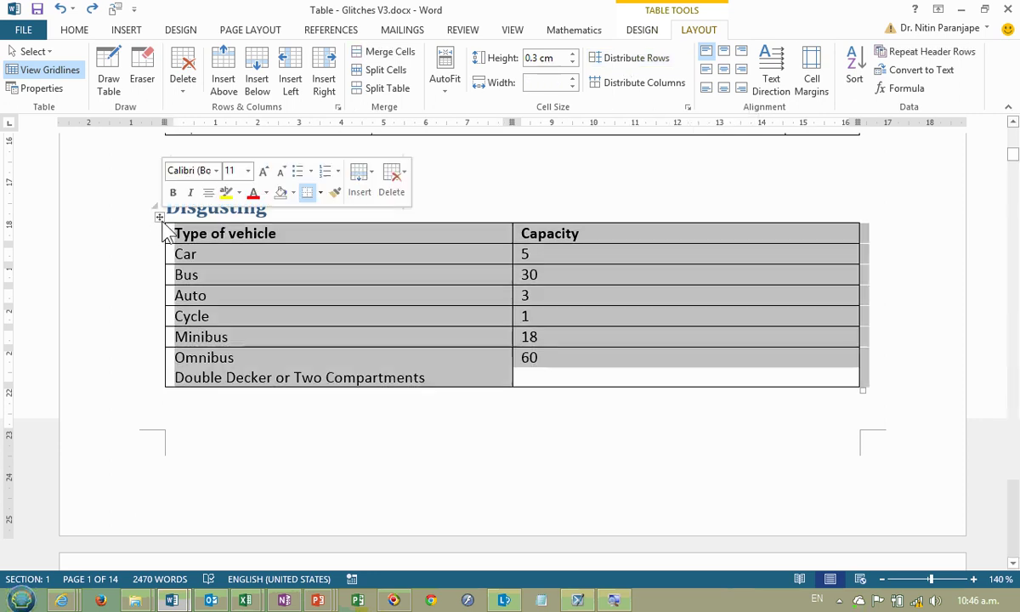
left_click(336, 274)
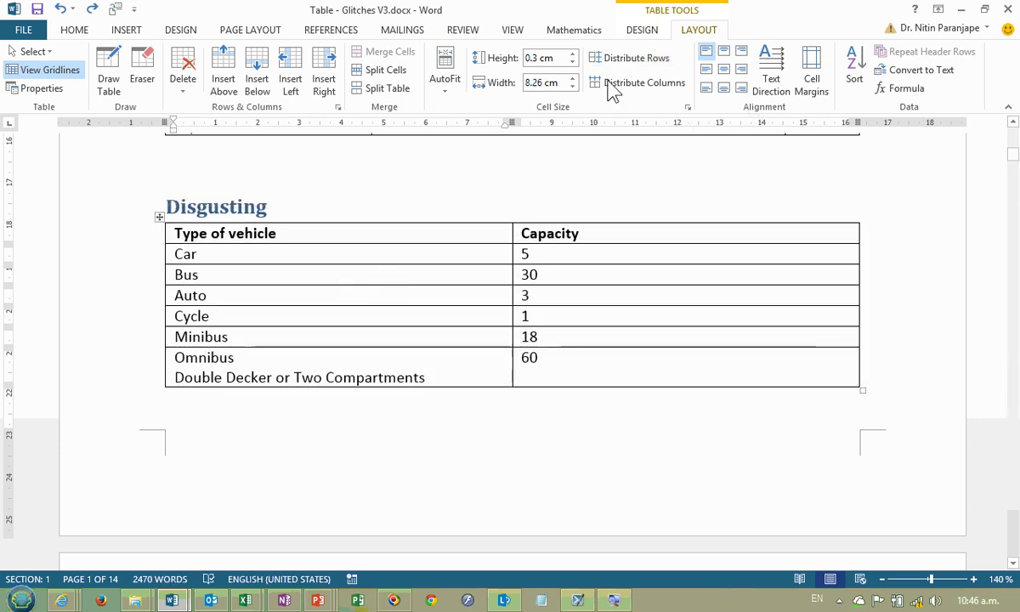
left_click(633, 59)
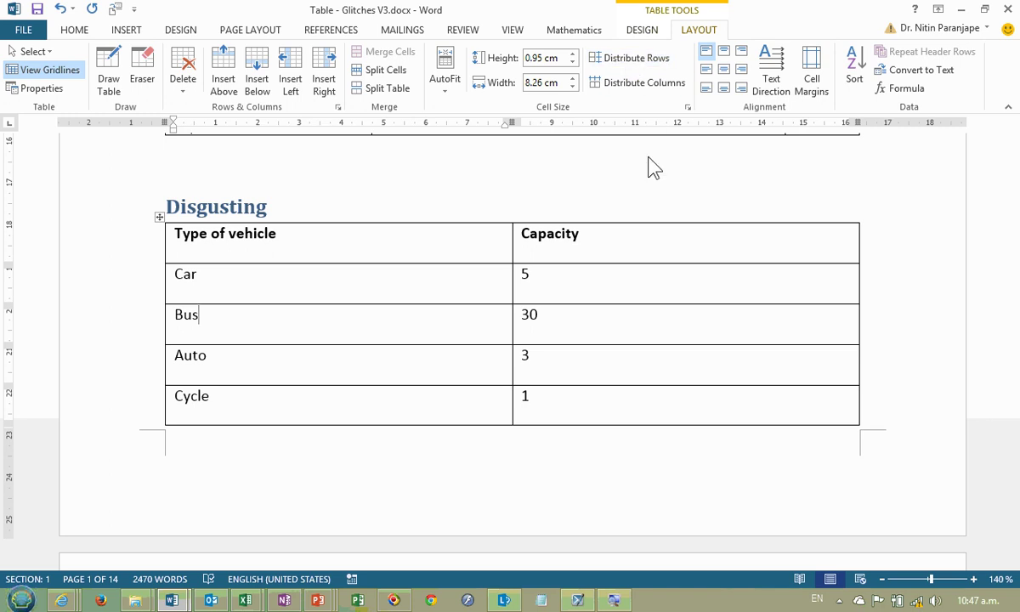
key("alt")
left_click(499, 316)
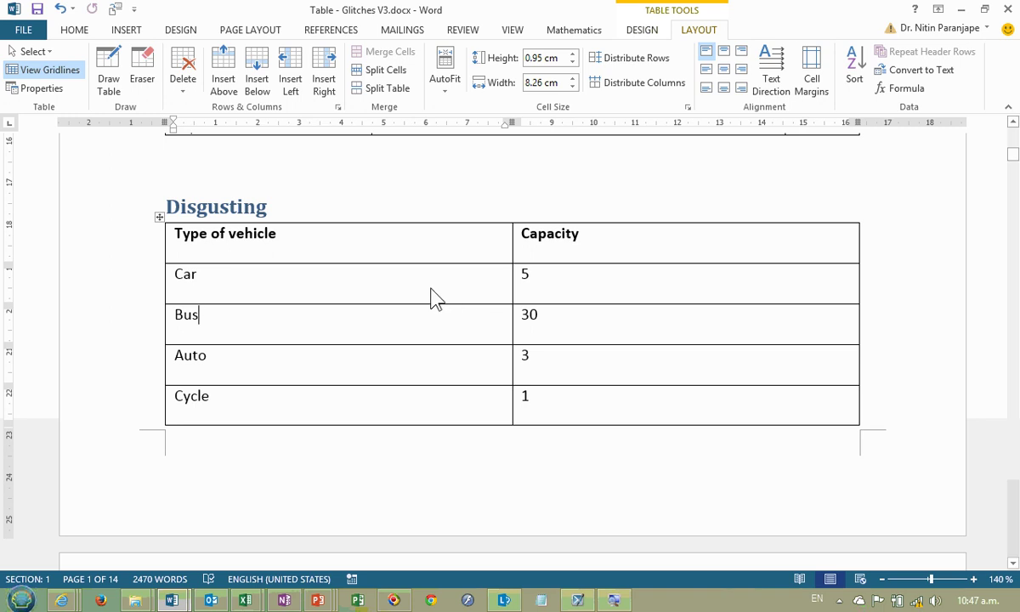
Step: Delete the empty line above the Disgusting heading and check the table rows that continue on the next page
left_click(178, 157)
key("Delete")
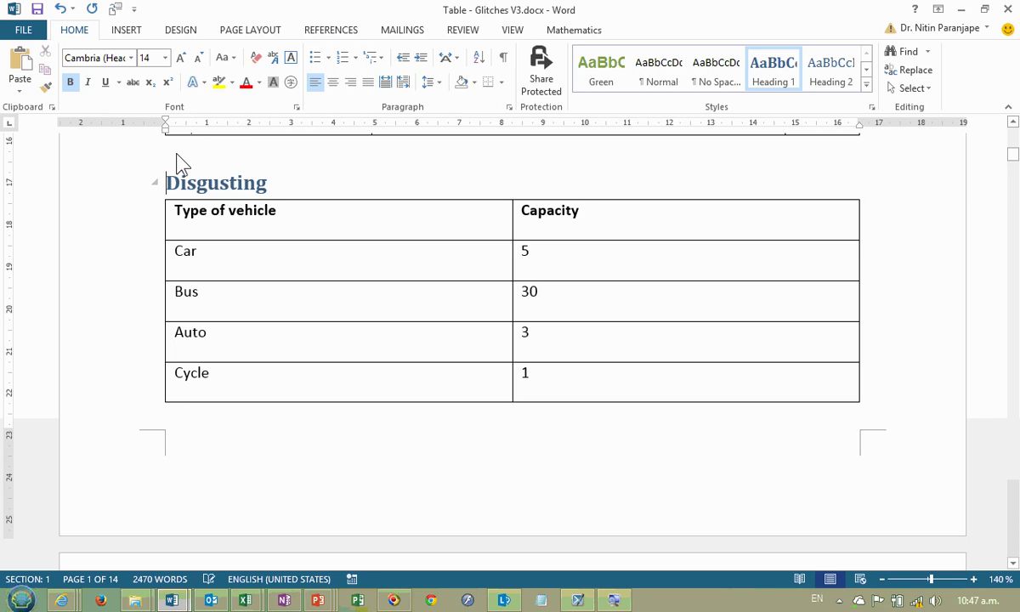
scroll(205, 342, "down", 5)
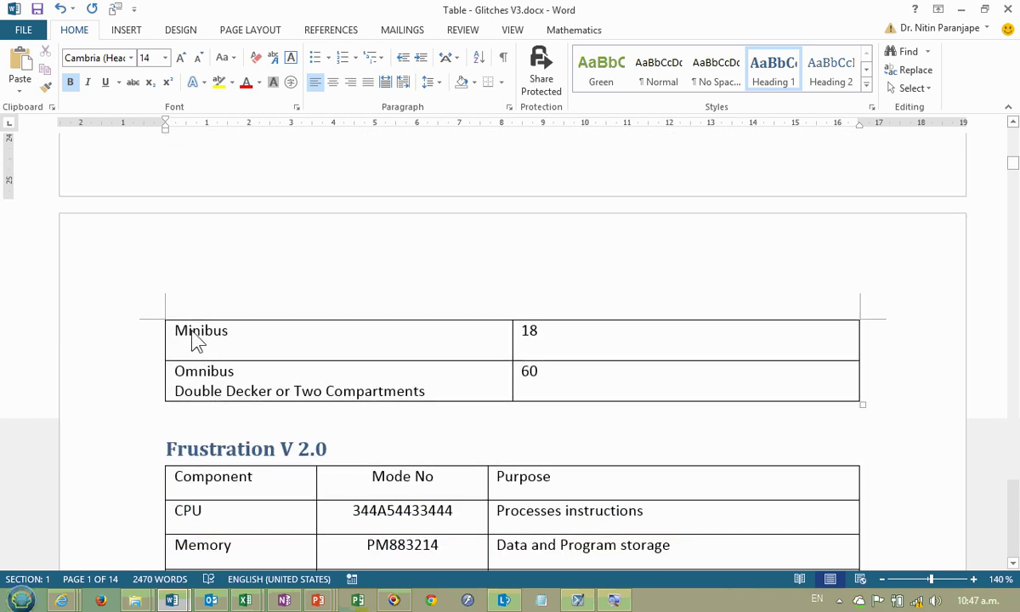
left_click(192, 336)
scroll(537, 178, "up", 5)
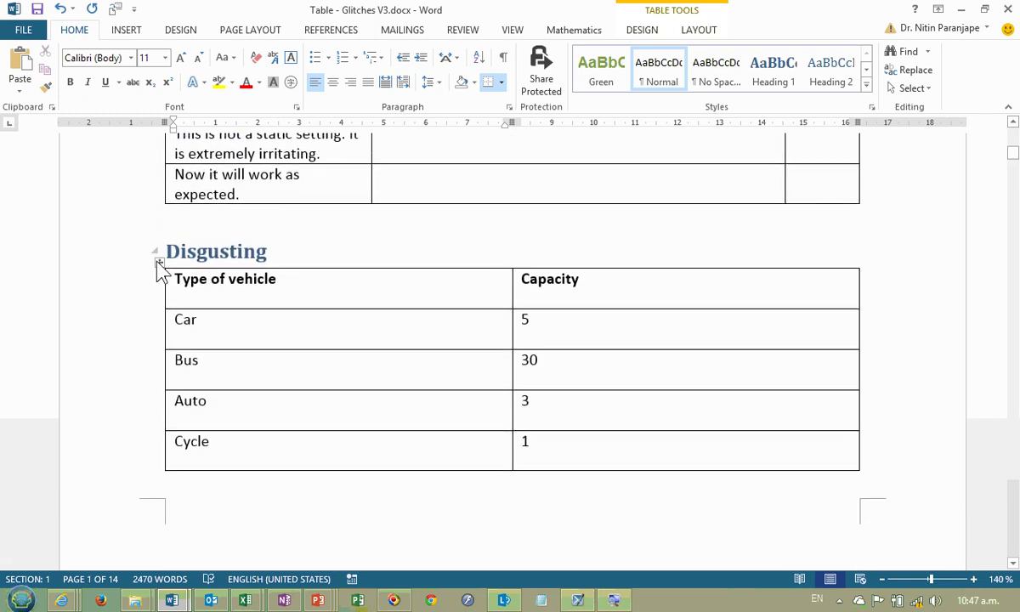
Step: Align the contents of all Disgusting table cells vertically centred and to the left
left_click(159, 262)
left_click(697, 31)
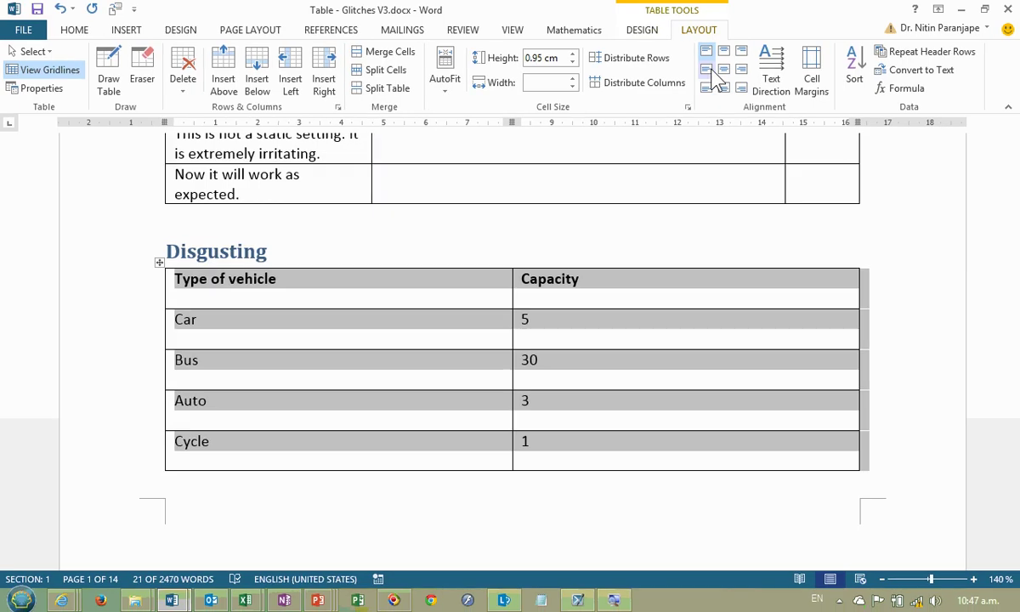
left_click(710, 72)
left_click(529, 415)
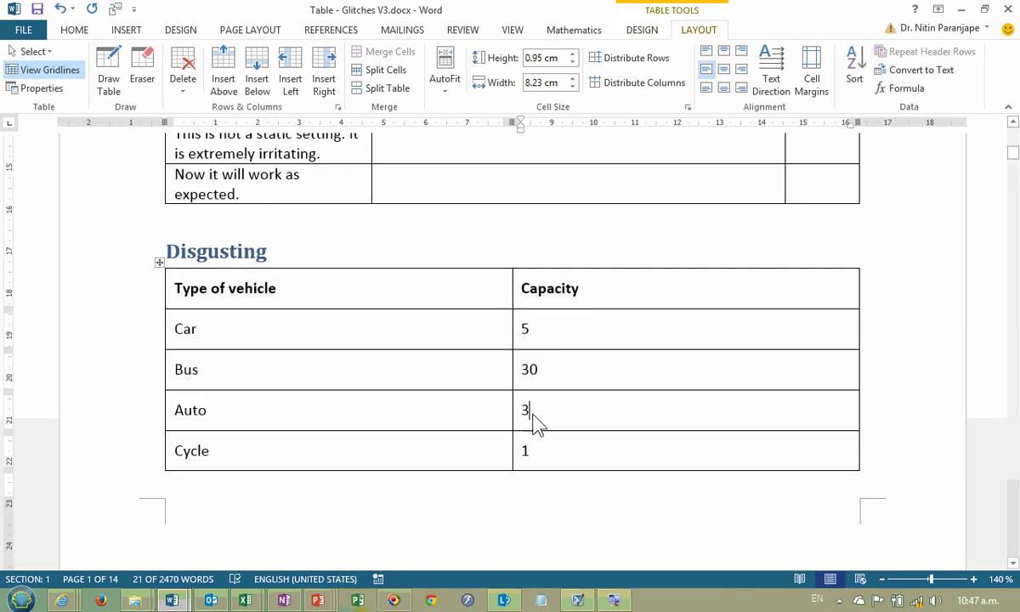
Step: Close the Table - Glitches V3 document without saving and switch to the other open Word document
scroll(529, 415, "down", 8)
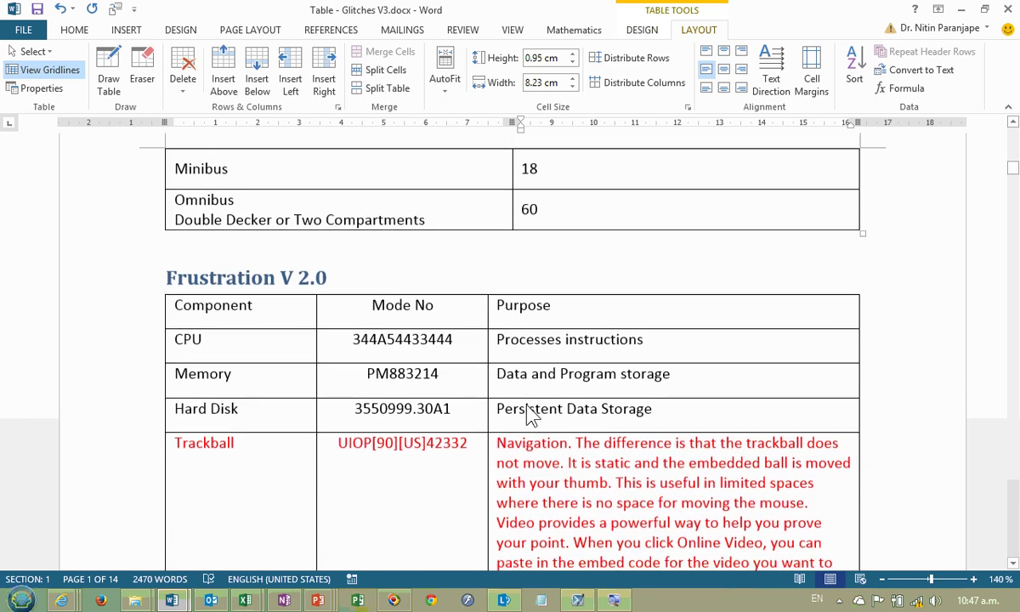
scroll(529, 414, "down", 4)
scroll(529, 415, "up", 2)
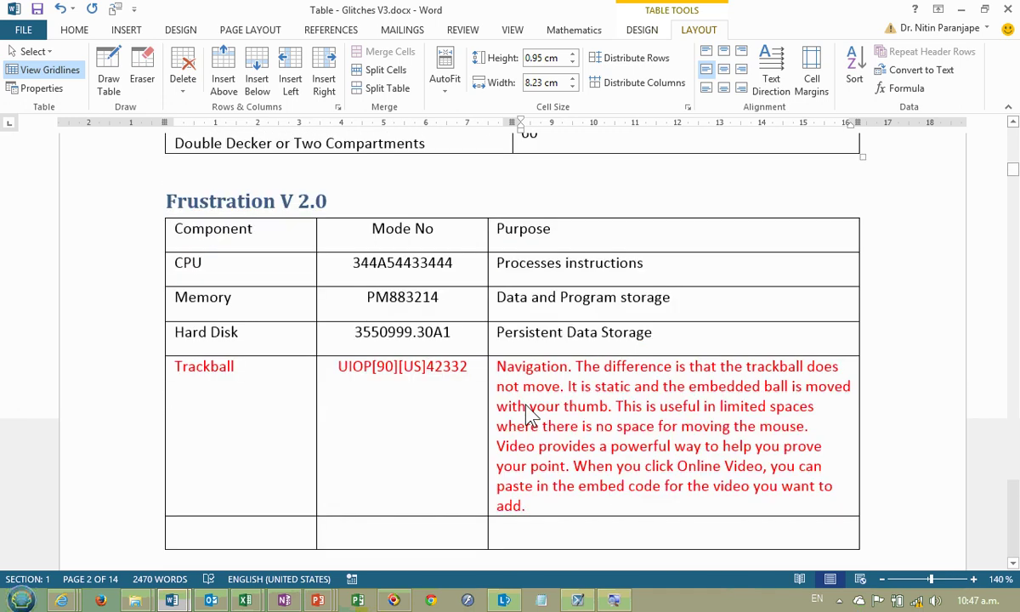
key("alt+f")
key("alt+Tab")
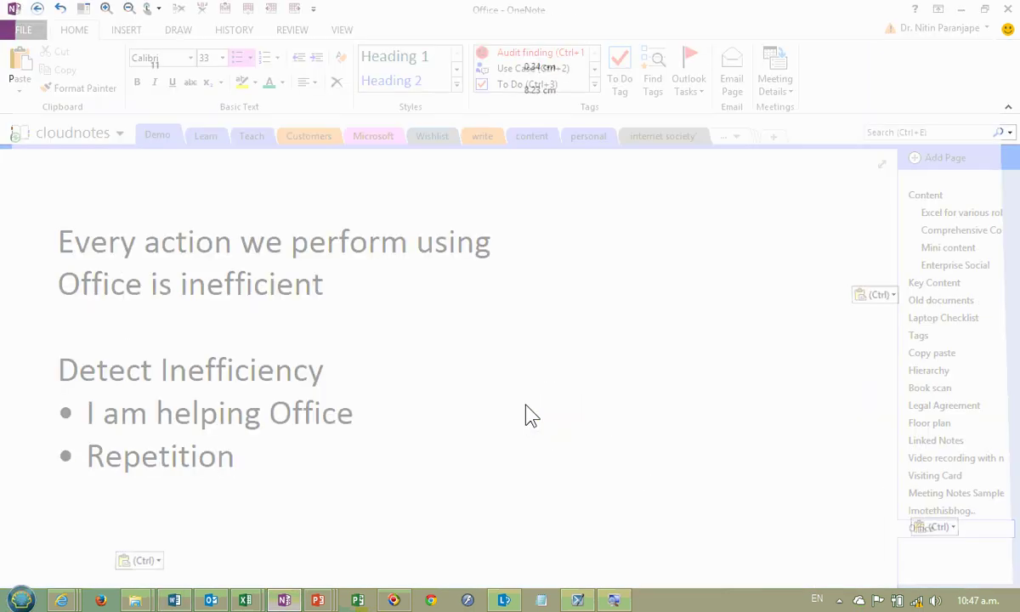
left_click(176, 602)
Step: Pin Table - Glitches V3.docx in the recent documents list and reopen it
key("alt+f")
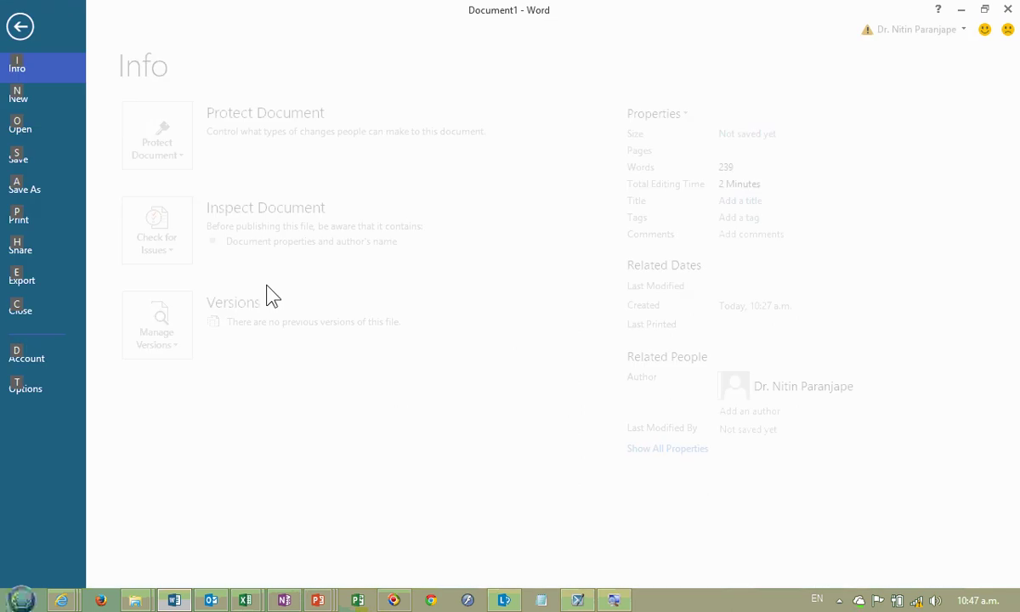
left_click(32, 126)
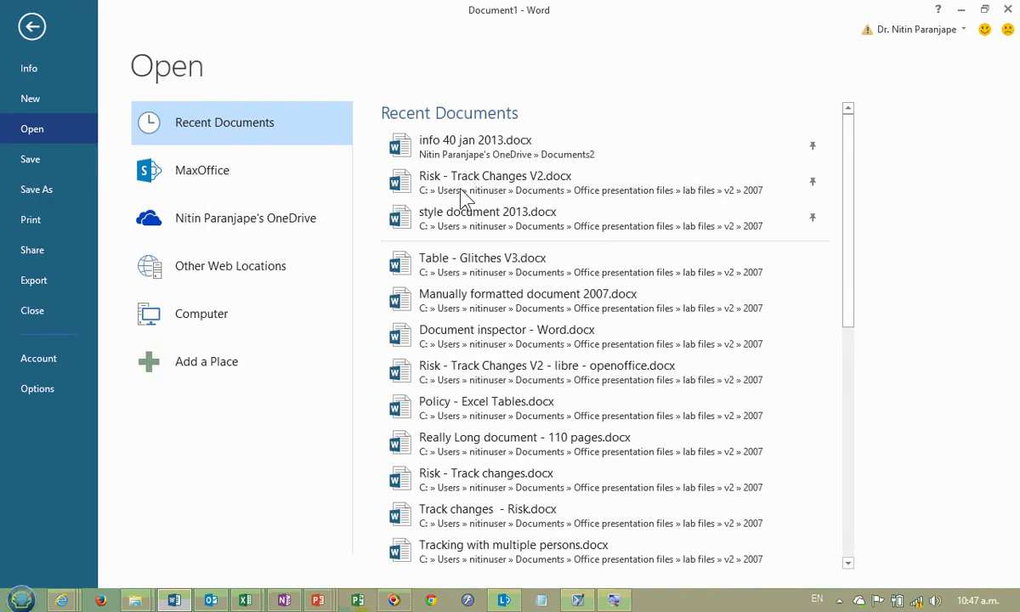
left_click(815, 229)
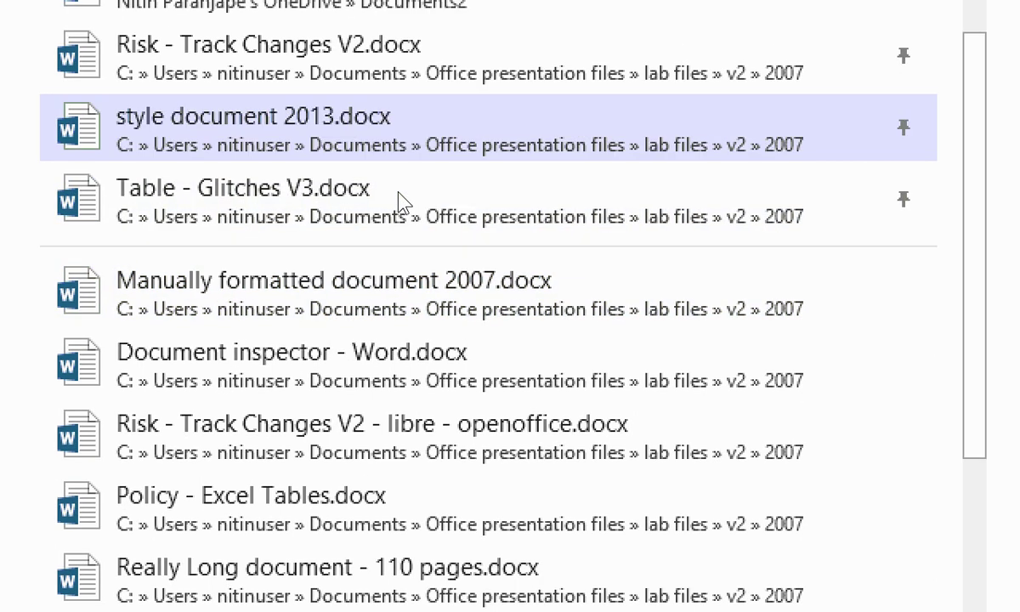
left_click(405, 211)
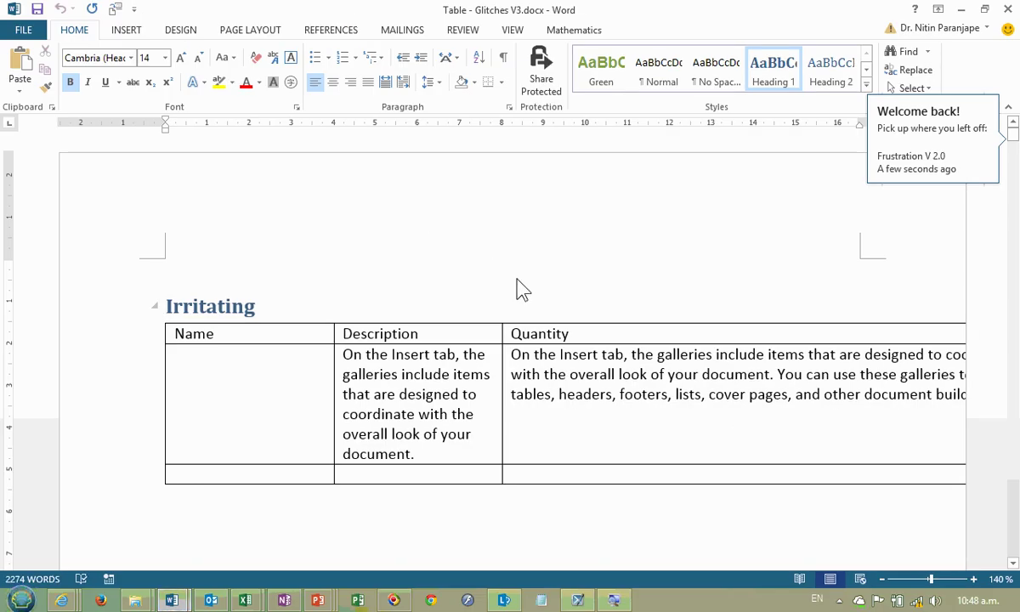
Step: Return to the Frustration V 2.0 table and examine how the Trackball row splits across the two pages
key("shift+F5")
scroll(527, 298, "down", 5)
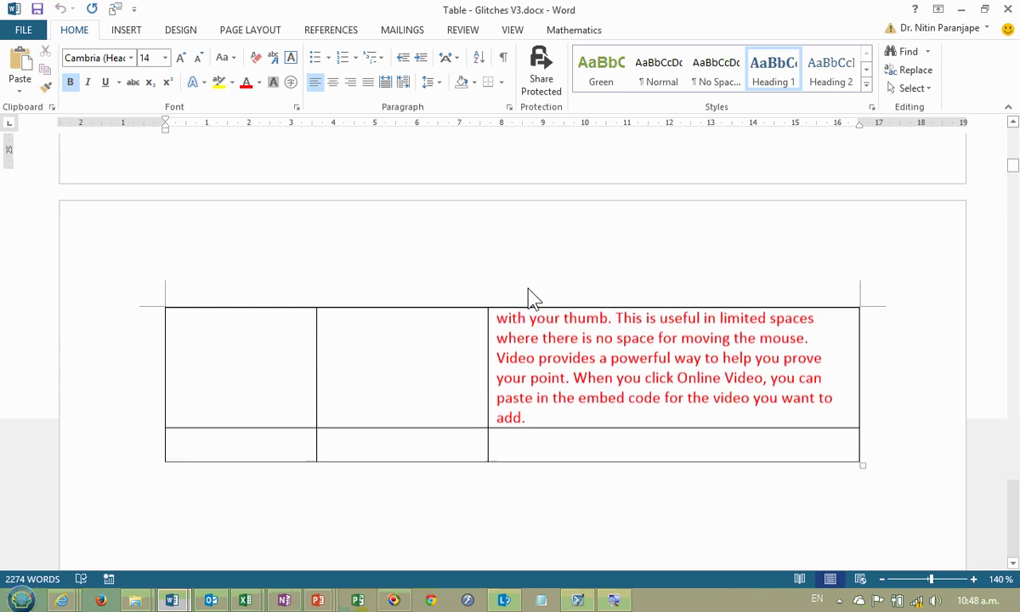
scroll(528, 297, "up", 2)
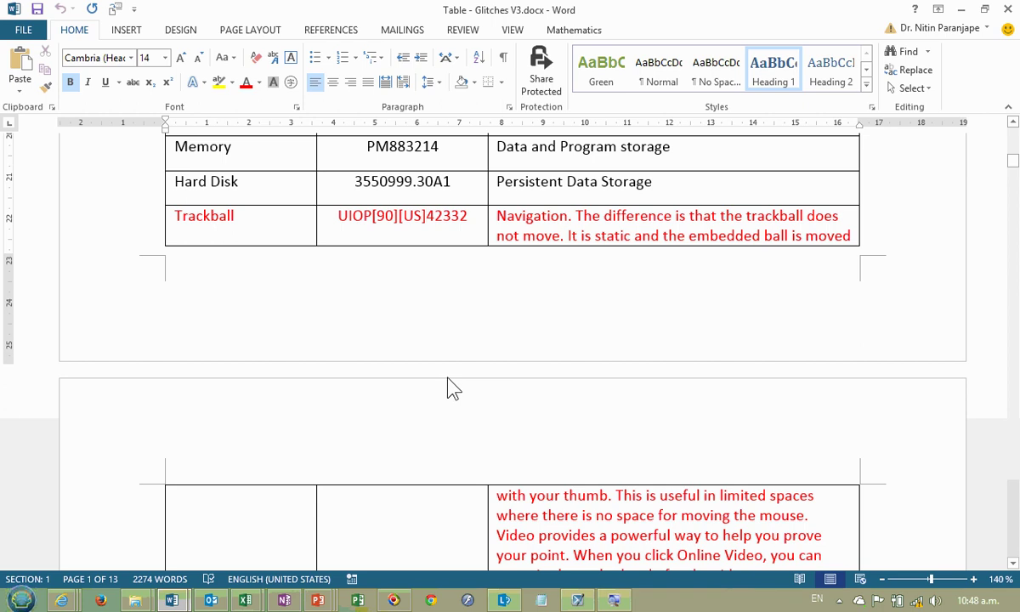
left_click(503, 237)
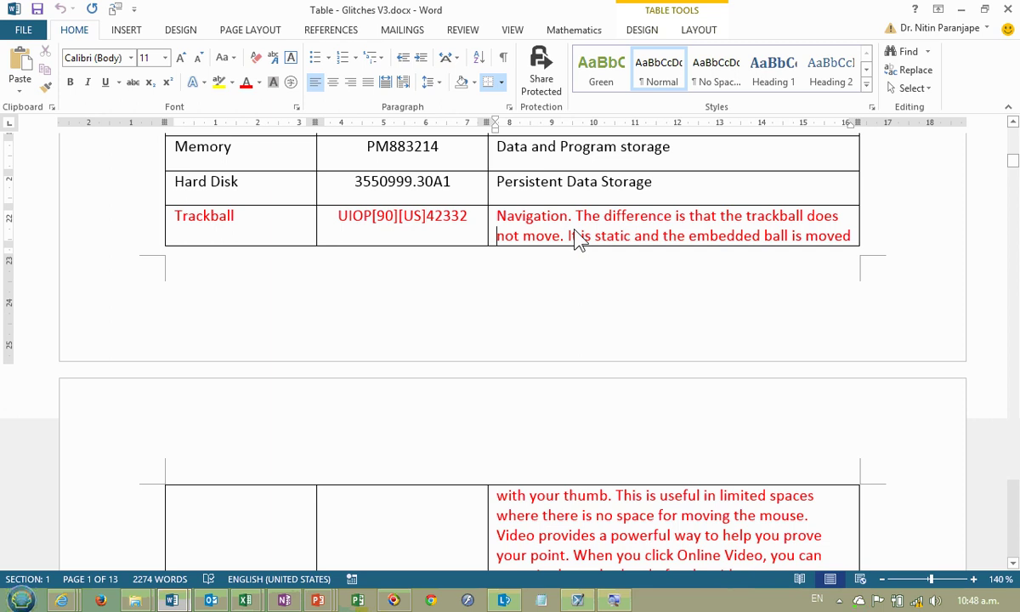
mouse_move(155, 224)
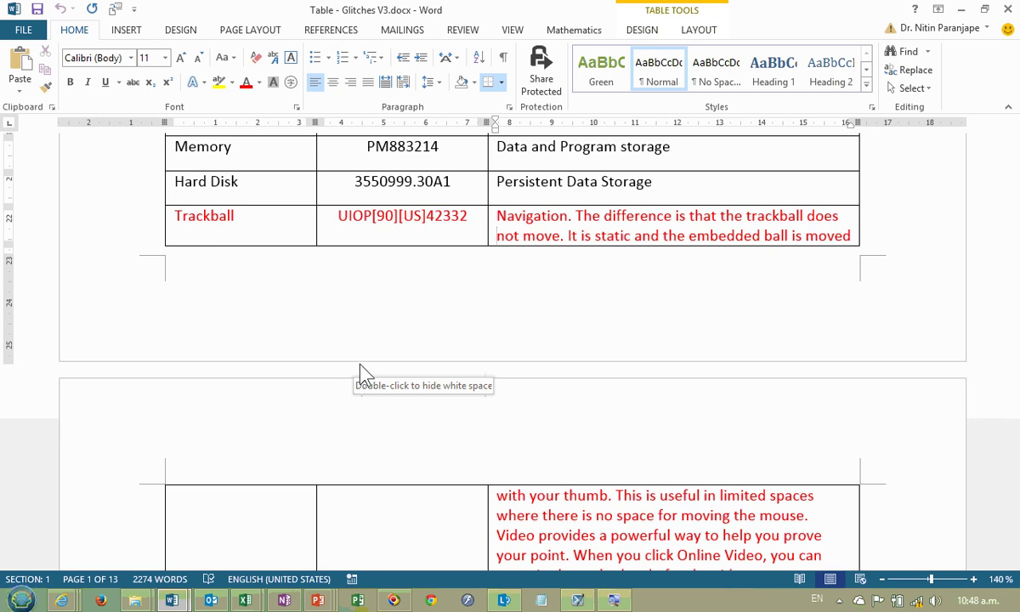
Step: Push the Trackball row's Purpose text onto the next page by inserting a blank line before it
left_click(500, 222)
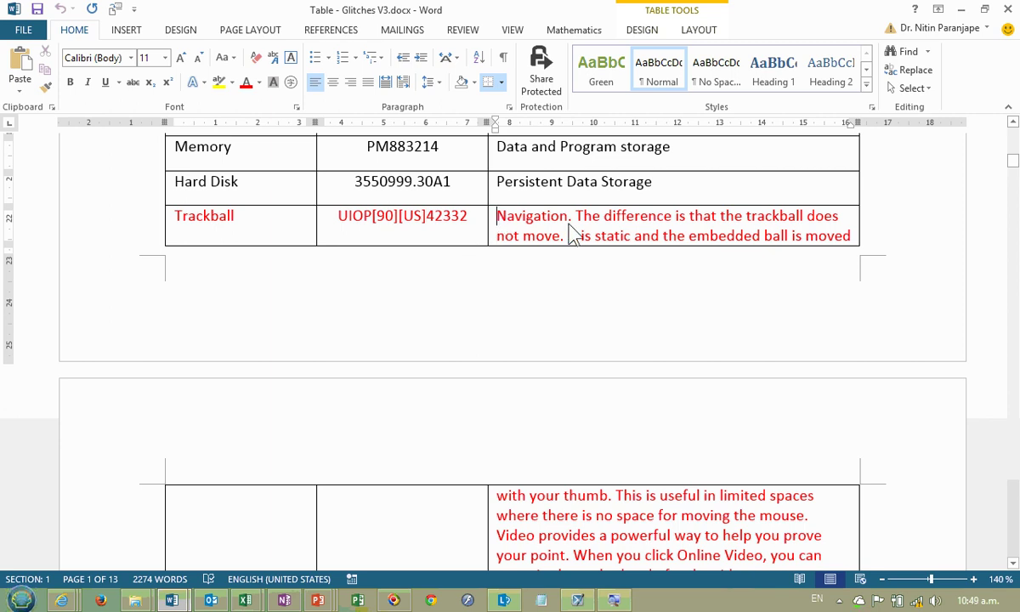
left_click(344, 224)
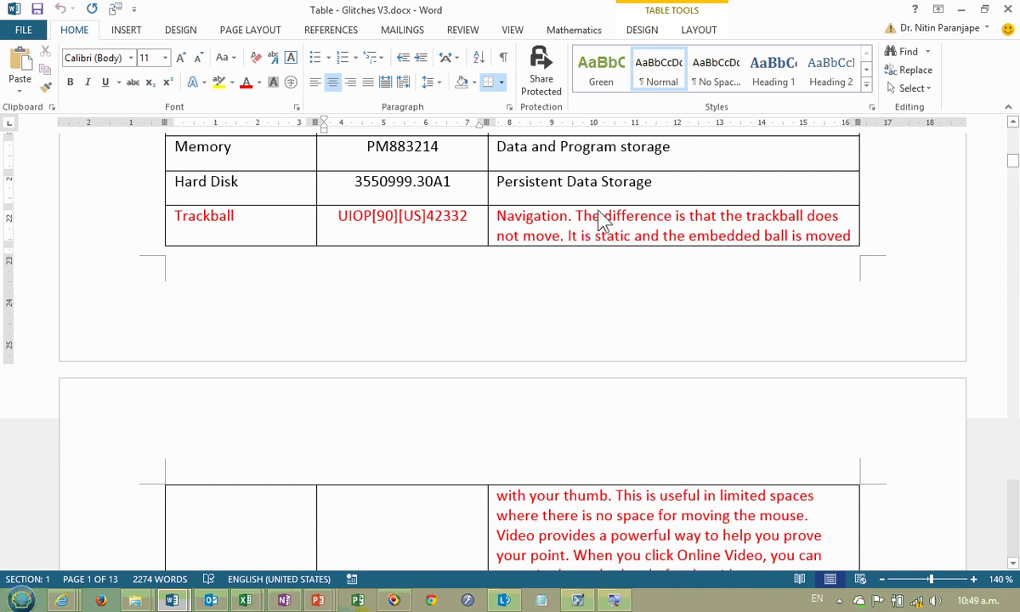
left_click(497, 216)
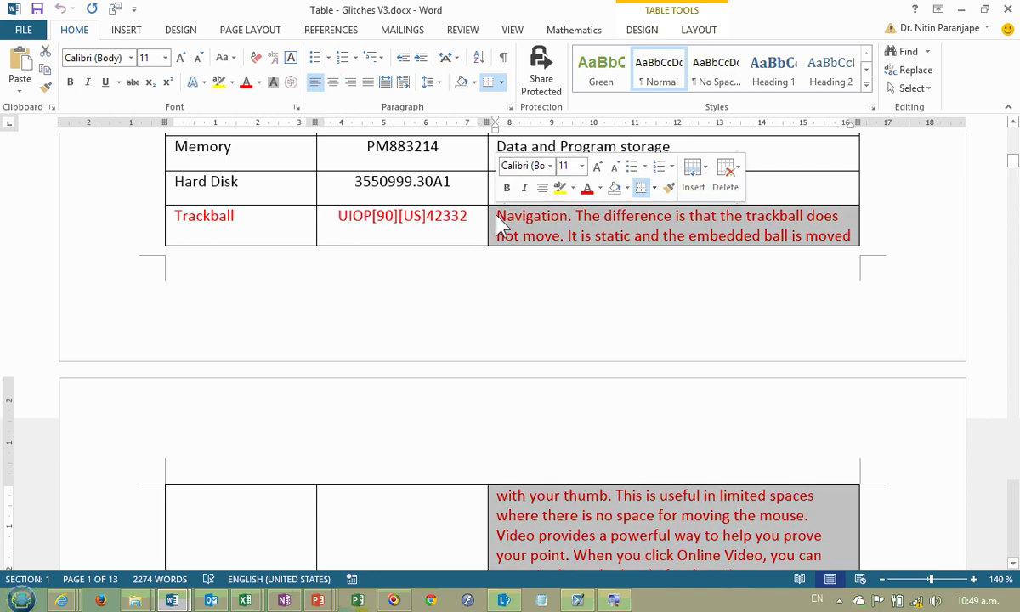
left_click(503, 219)
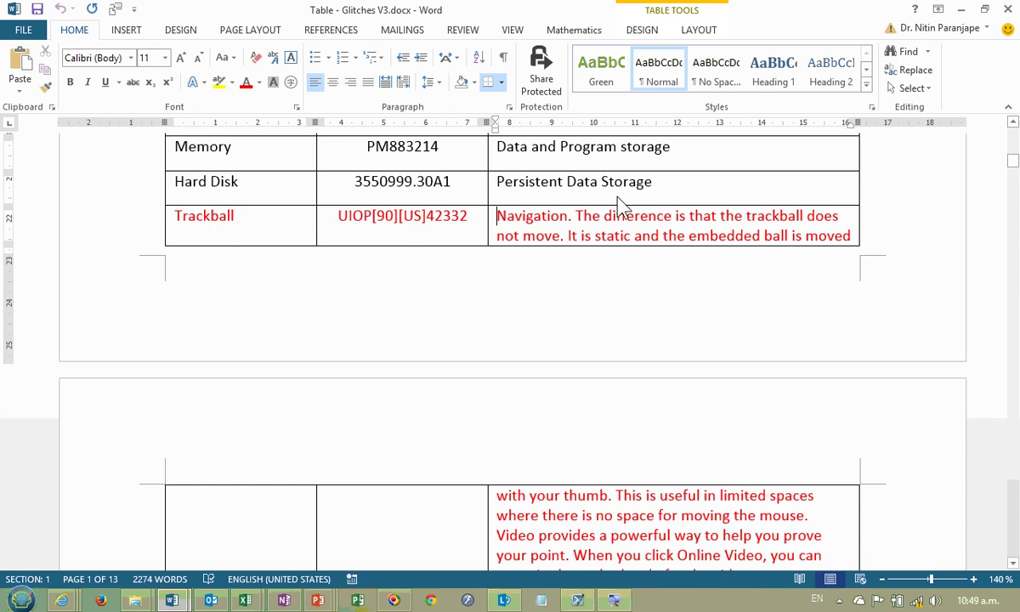
key("ctrl+Return")
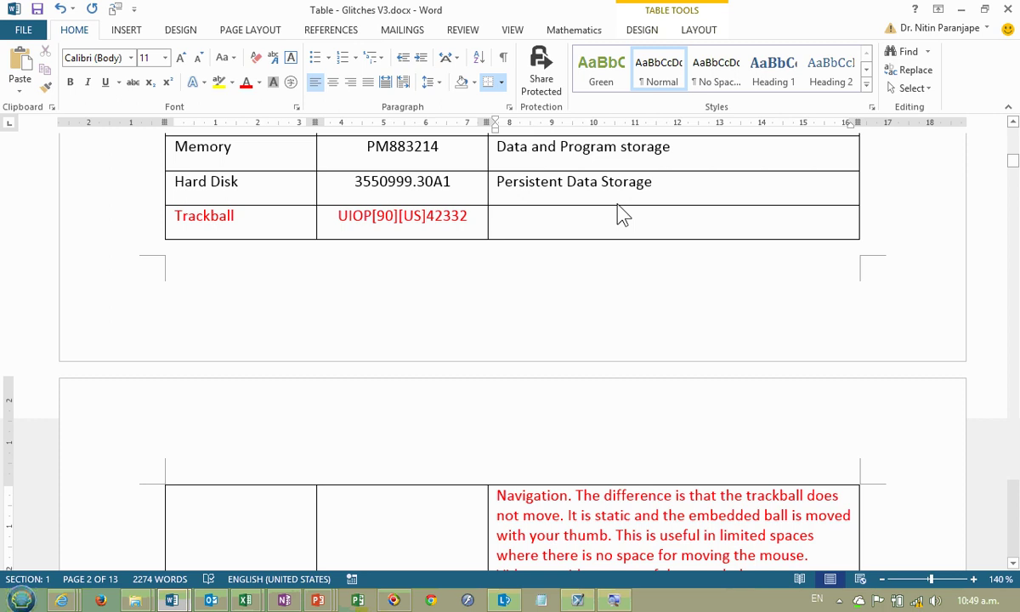
Step: Insert two blank lines before the Trackball row's model number and component name to push both onto the next page
left_click(340, 218)
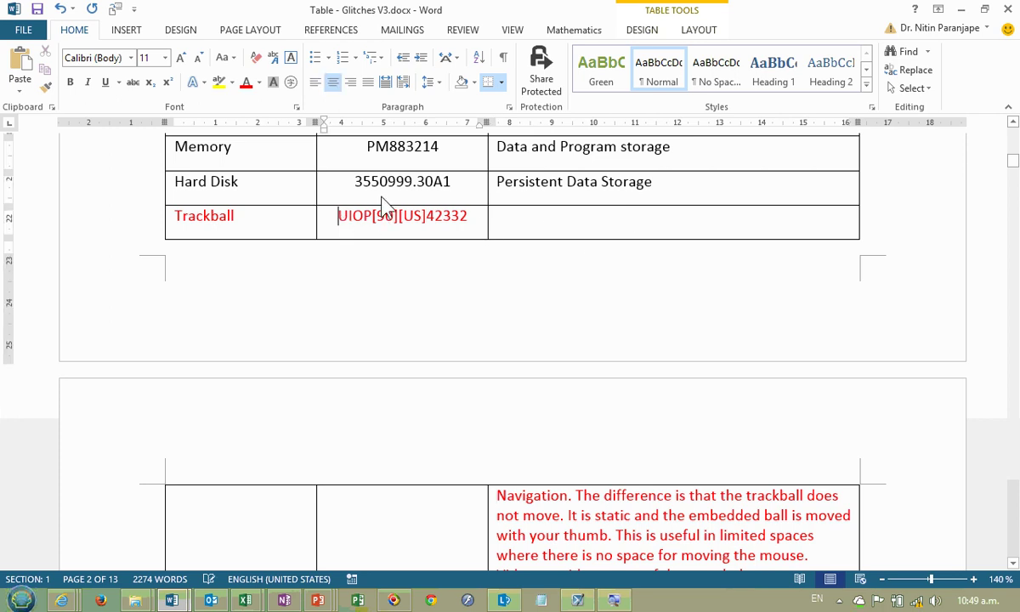
key("Return")
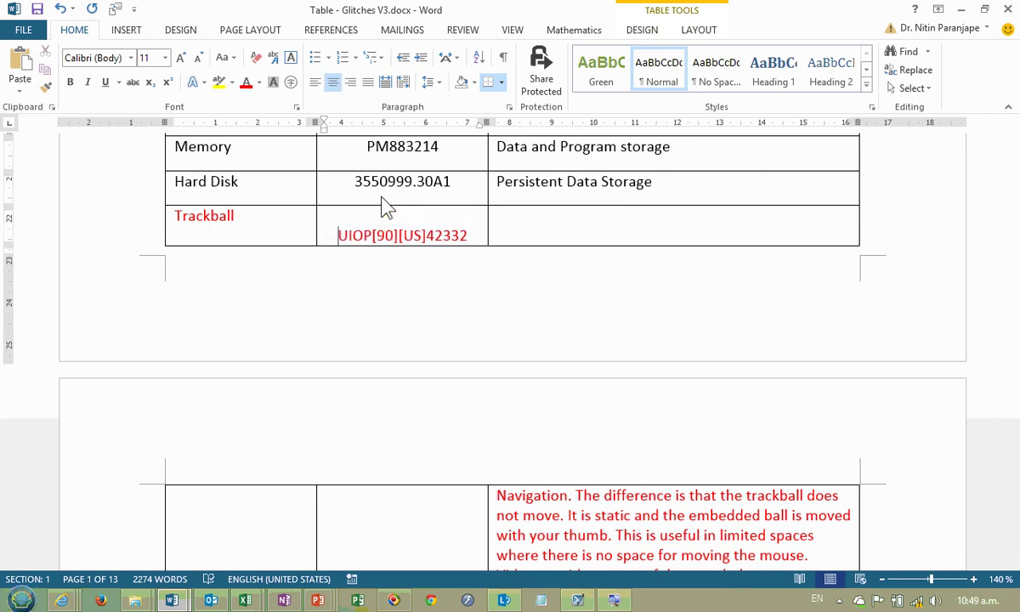
key("Return")
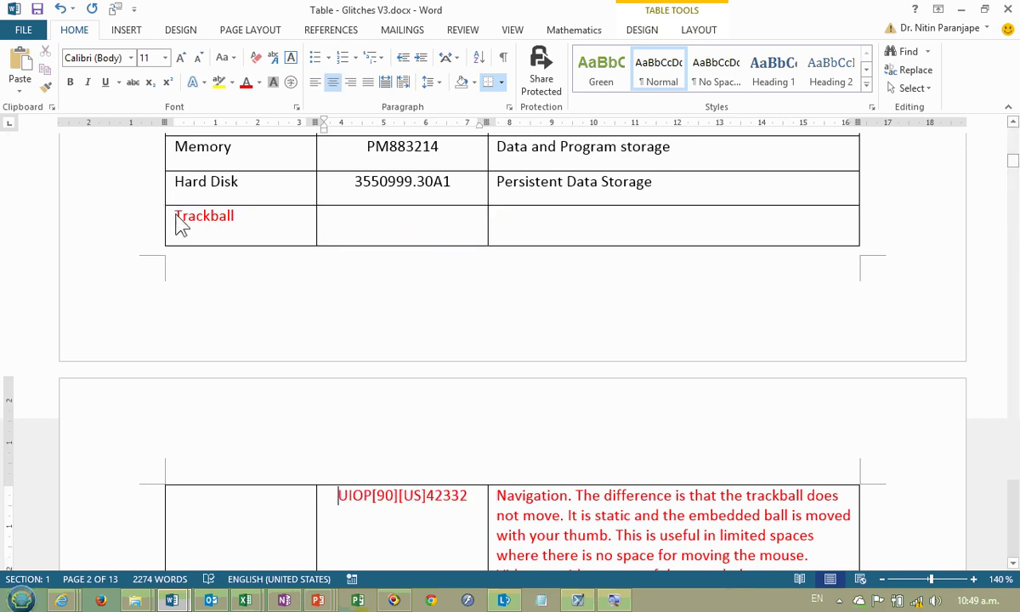
left_click(176, 218)
key("Return")
key("Return")
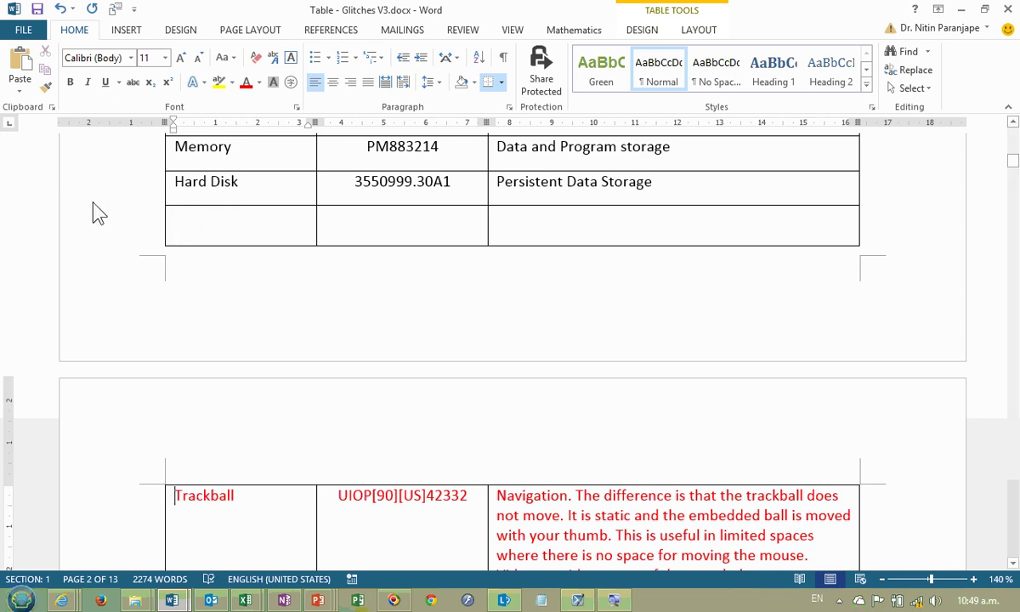
Step: Cut the Memory row and push the Trackball row's Purpose text back onto the next page with extra blank lines
right_click(122, 162)
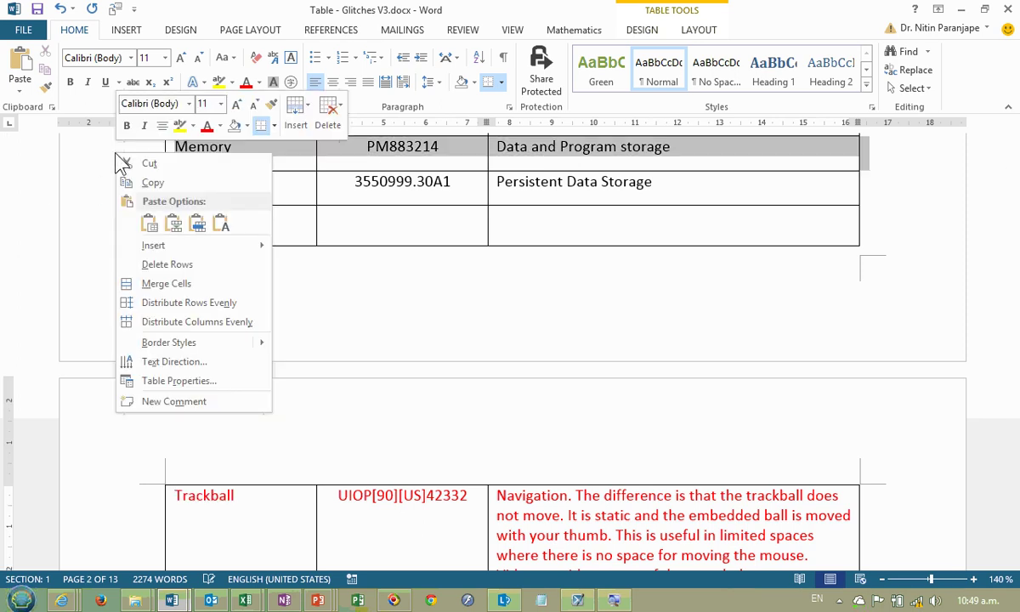
left_click(149, 164)
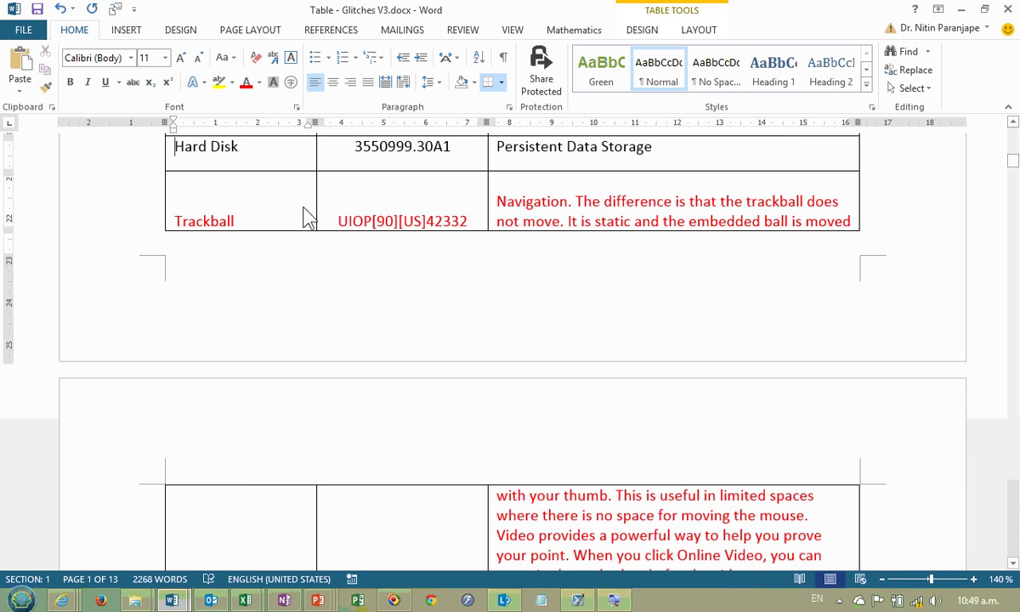
left_click(491, 180)
key("Delete")
key("Return")
key("Return")
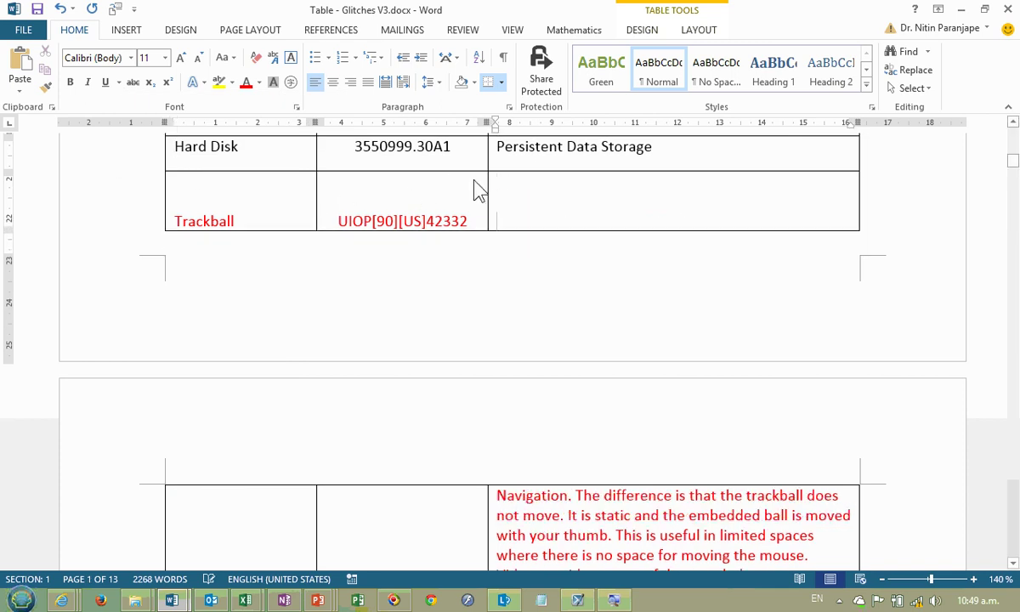
left_click(434, 196)
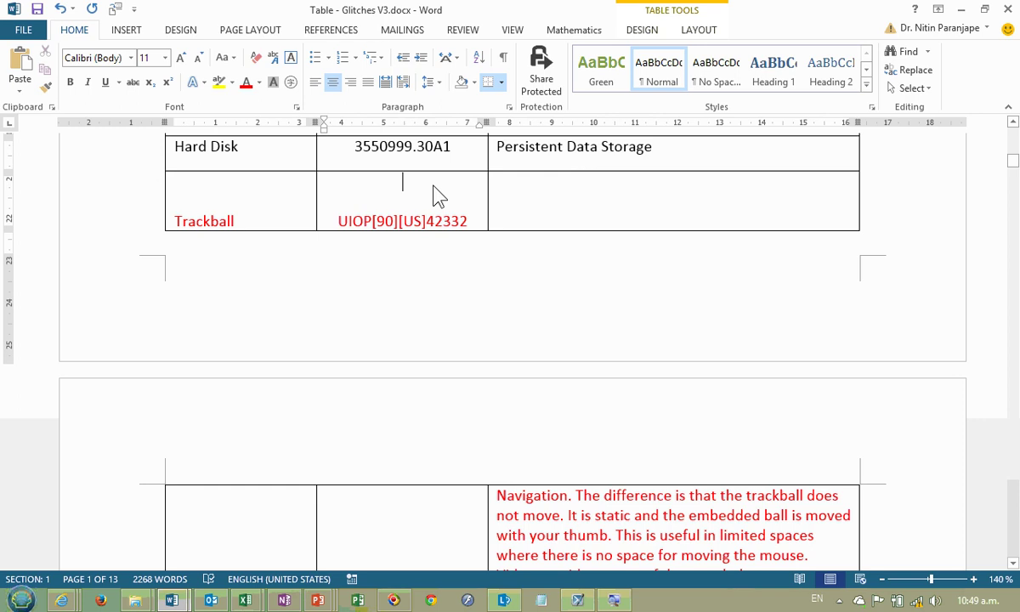
Step: Switch to OneNote and add the bullet "Are you fighting with Office?" below "Repetition" on the Office page
key("alt+Tab")
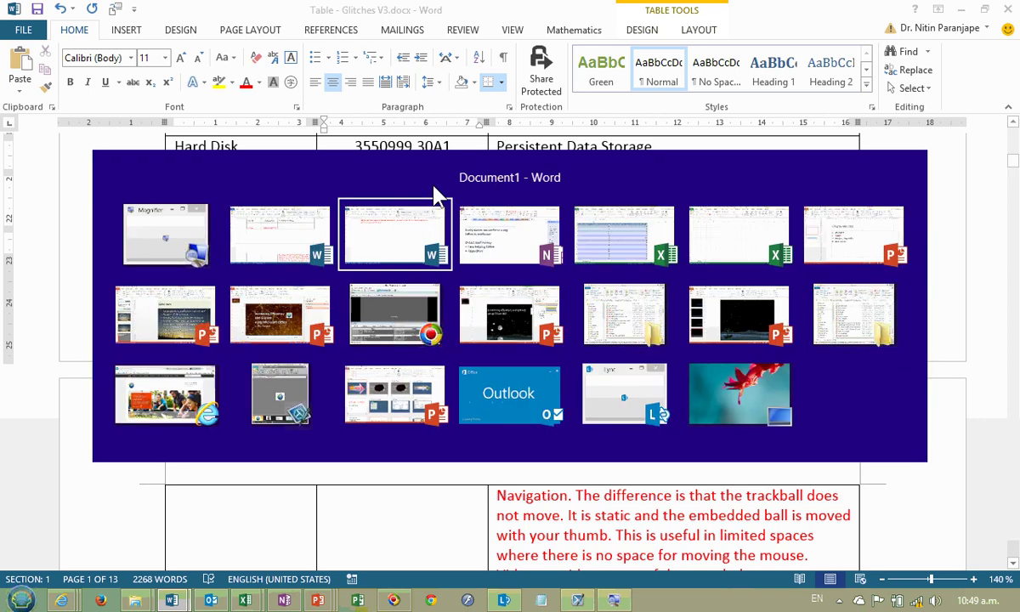
key("alt+Tab")
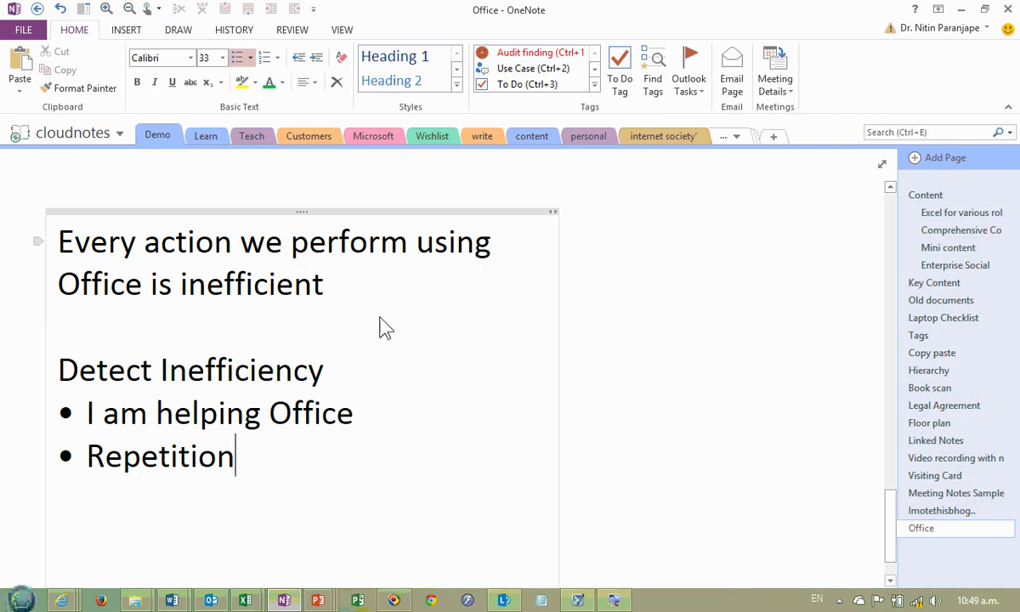
key("Return")
type("Are you fighting with Office?")
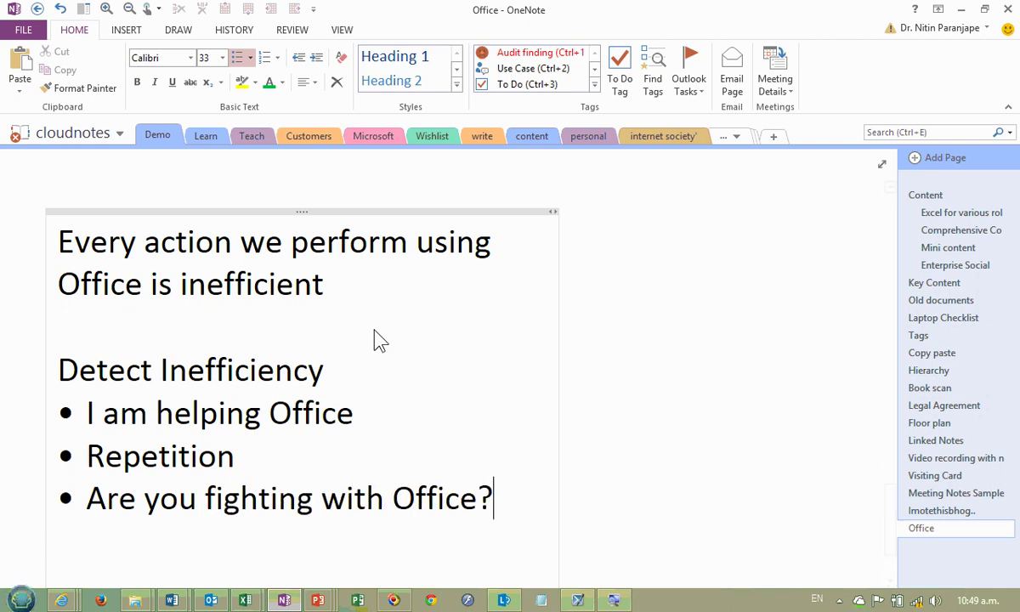
Step: Add the bullet "Communication Gap" at the end of the Detect Inefficiency list
scroll(389, 365, "down", 3)
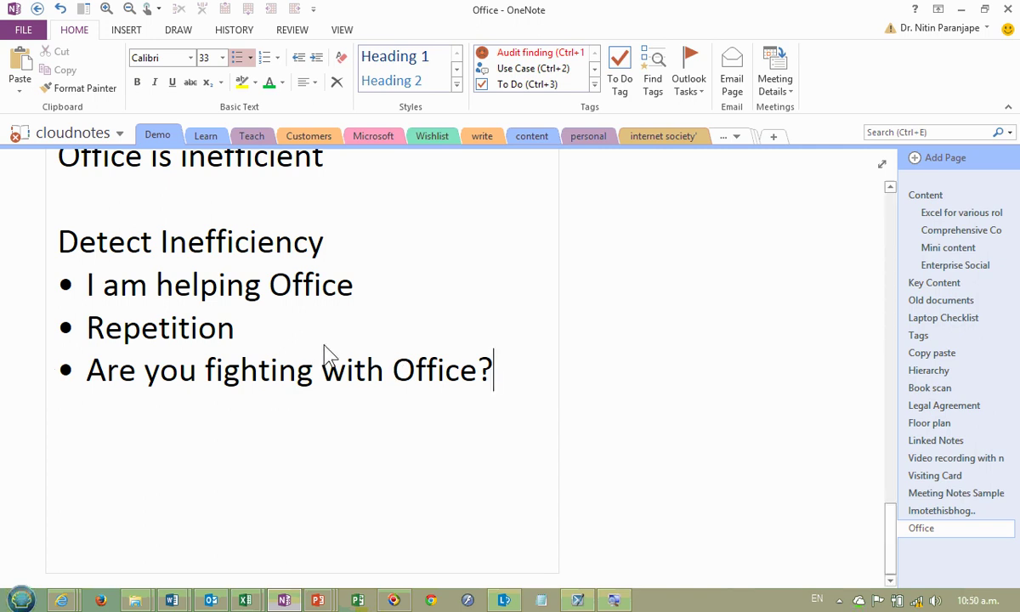
key("Return")
type("Comm")
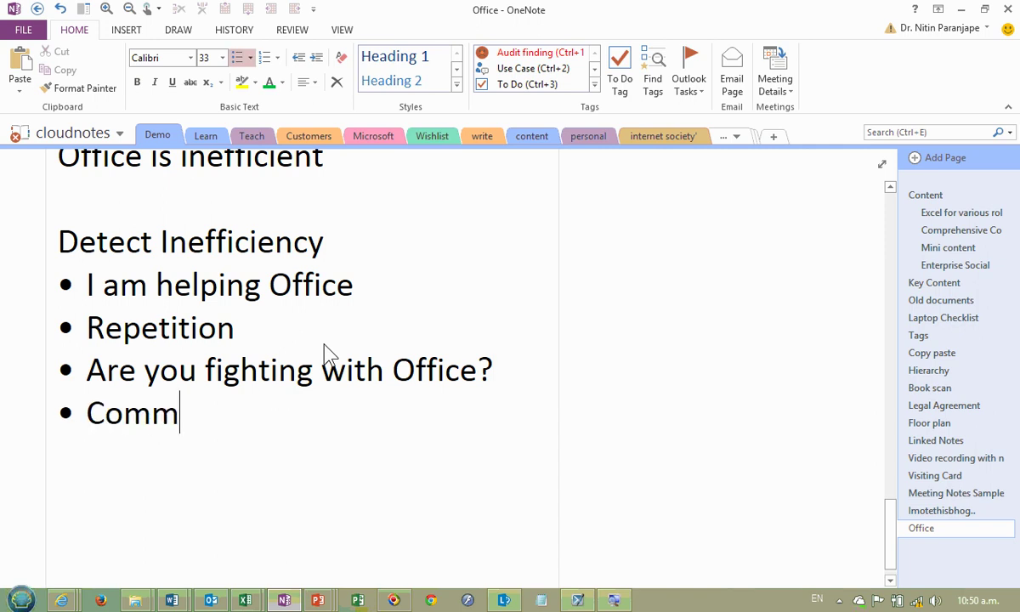
type("unication Gap")
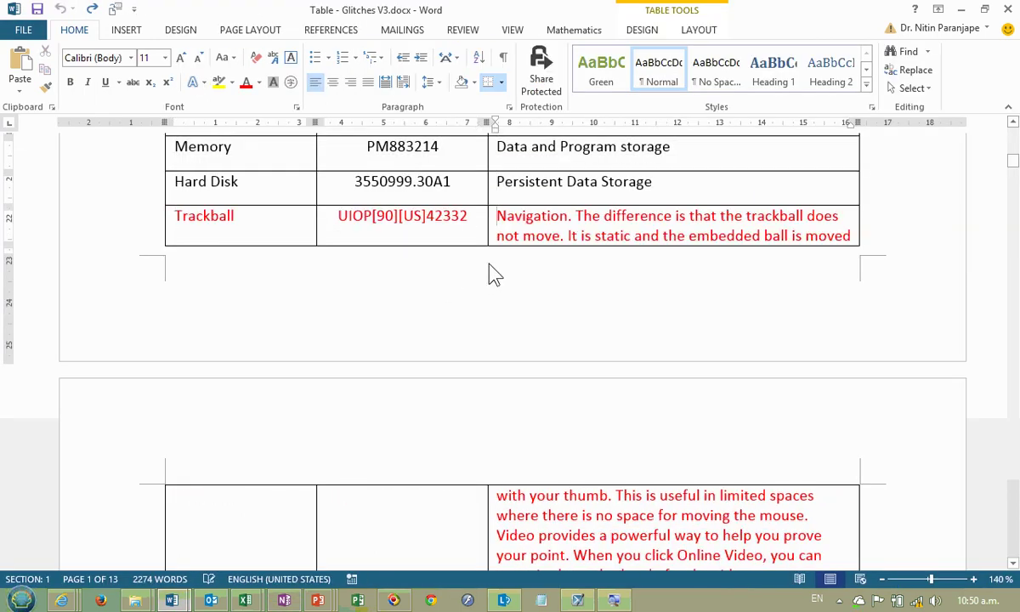
Step: Disallow breaking across pages for all rows of the Frustration V 2.0 table
mouse_move(161, 233)
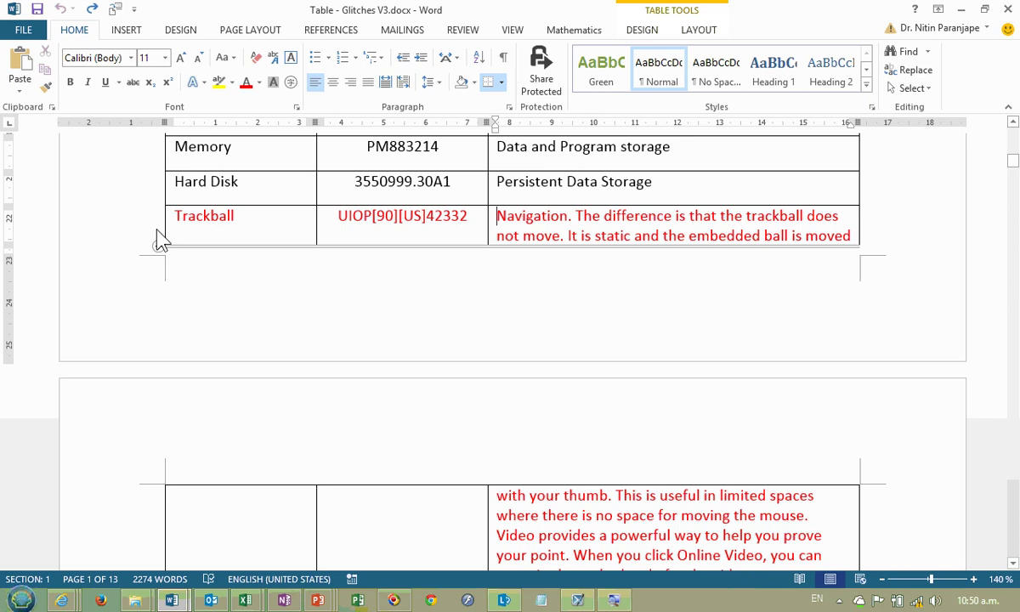
left_click(304, 240)
scroll(304, 240, "up", 3)
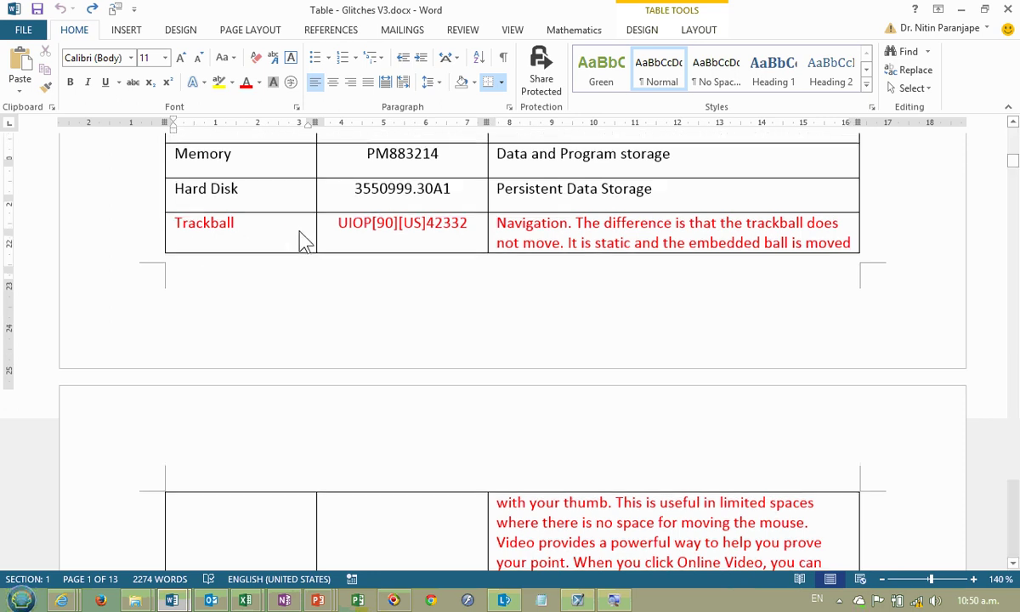
scroll(314, 243, "up", 1)
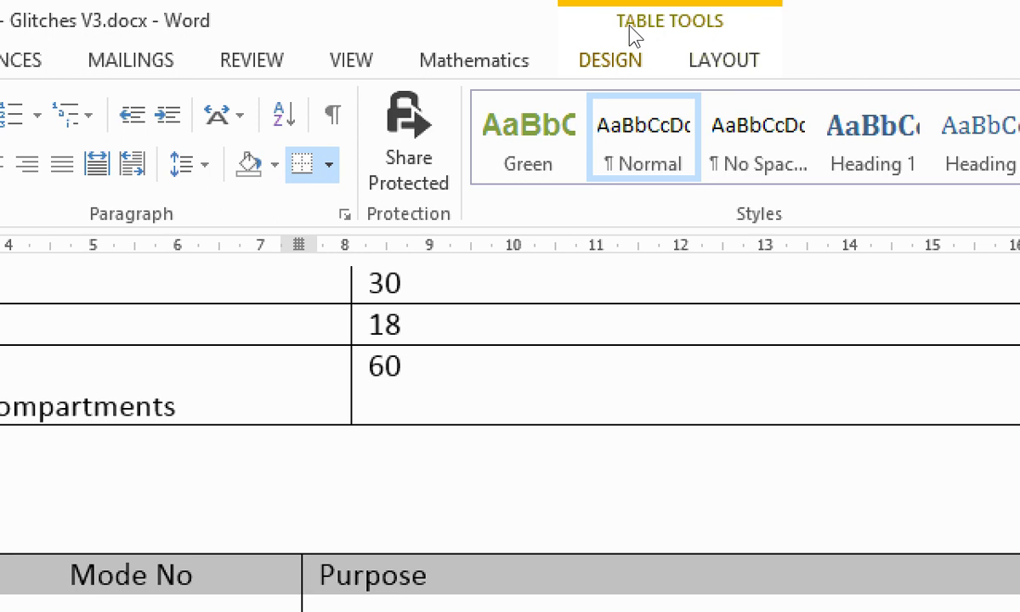
left_click(705, 31)
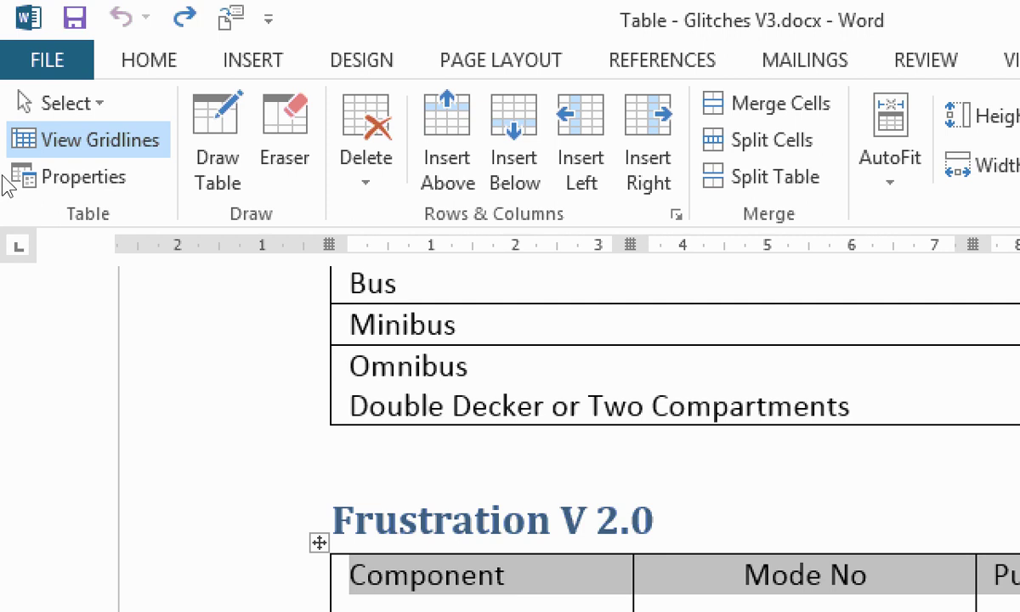
left_click(127, 176)
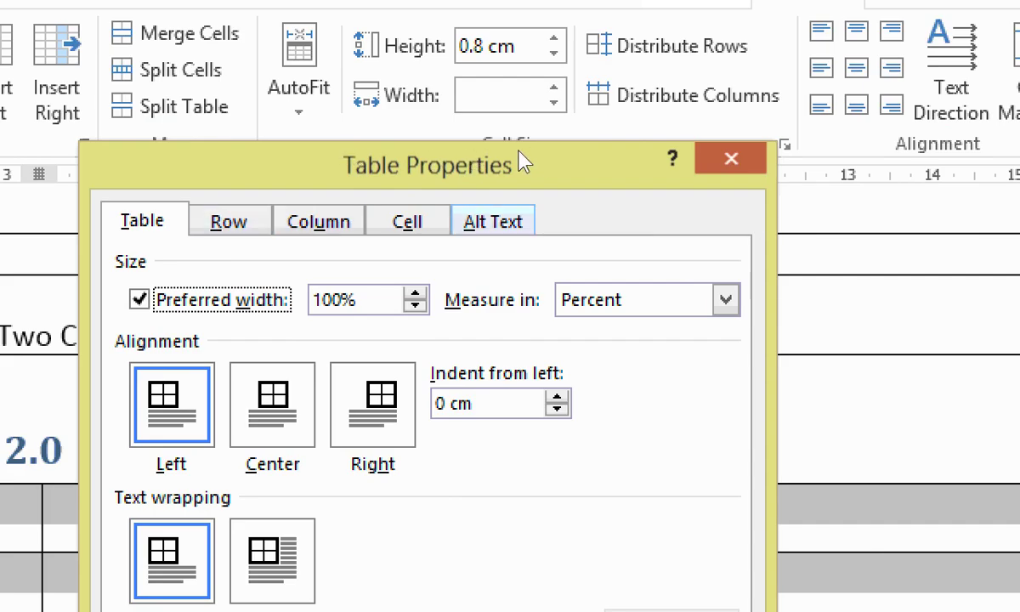
key("ctrl+Tab")
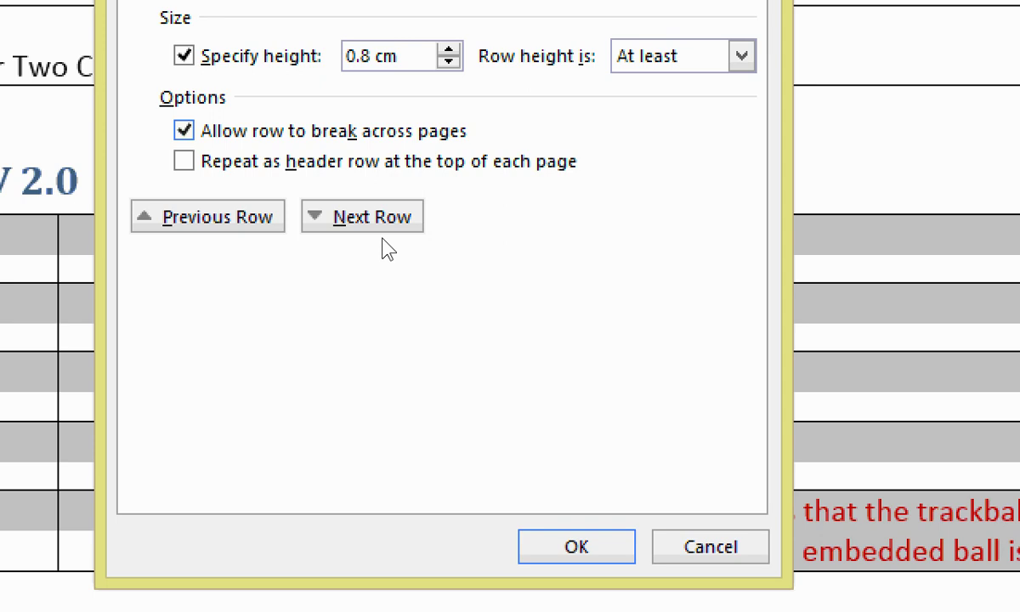
key("alt+k")
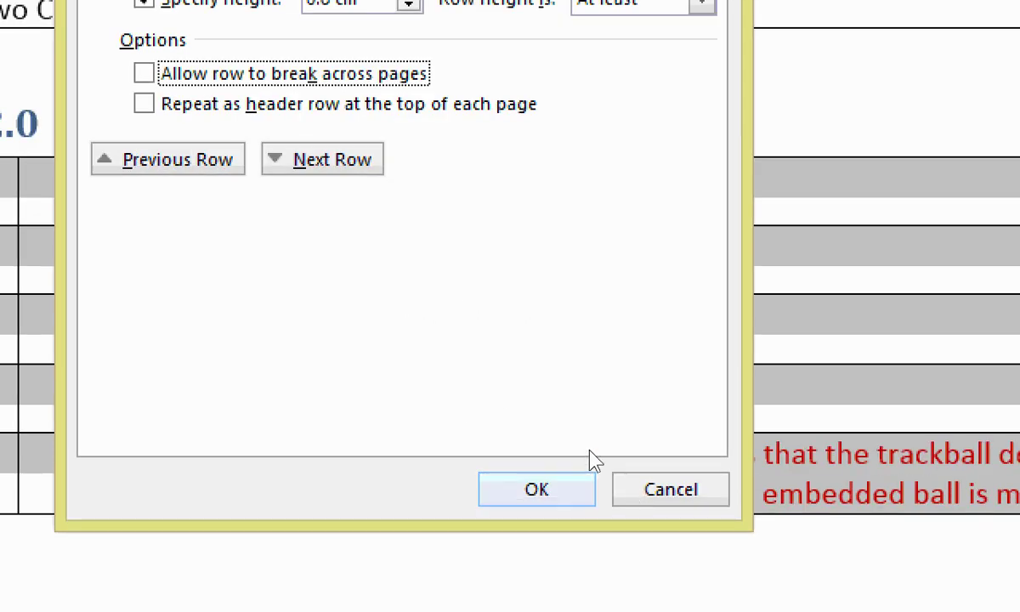
key("Return")
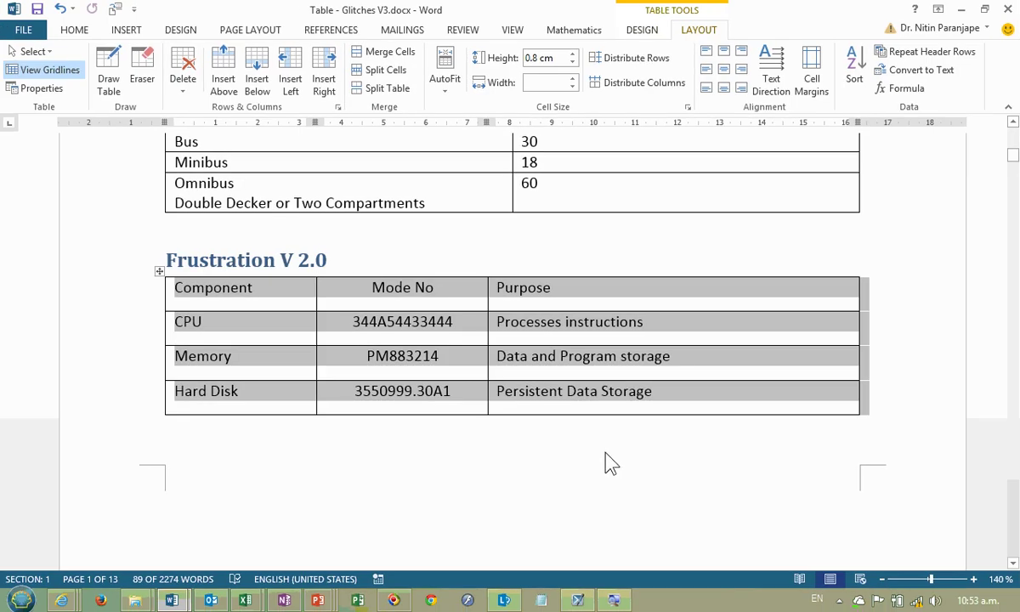
scroll(646, 486, "down", 7)
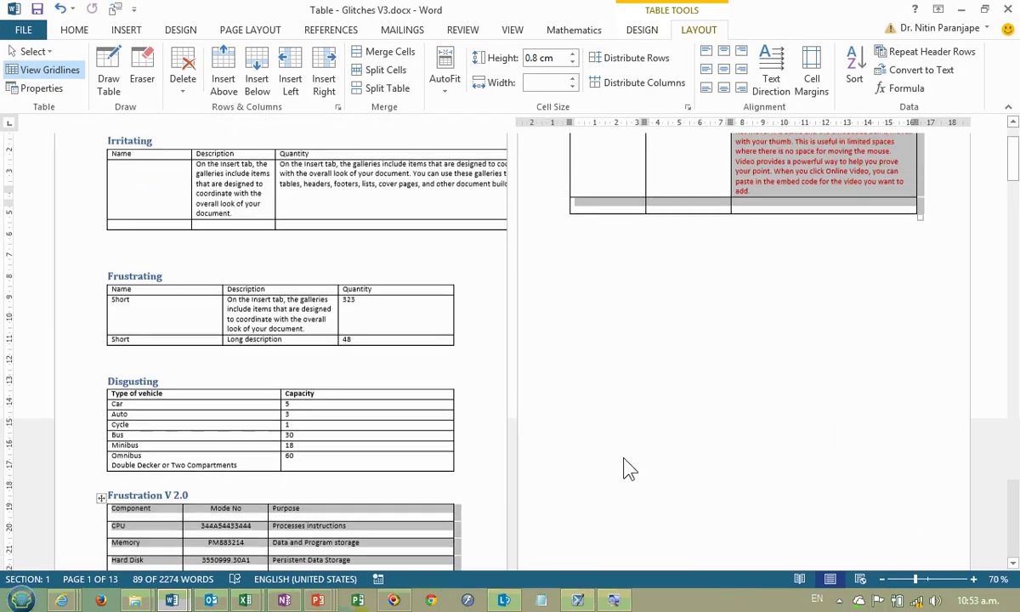
scroll(629, 469, "up", 5)
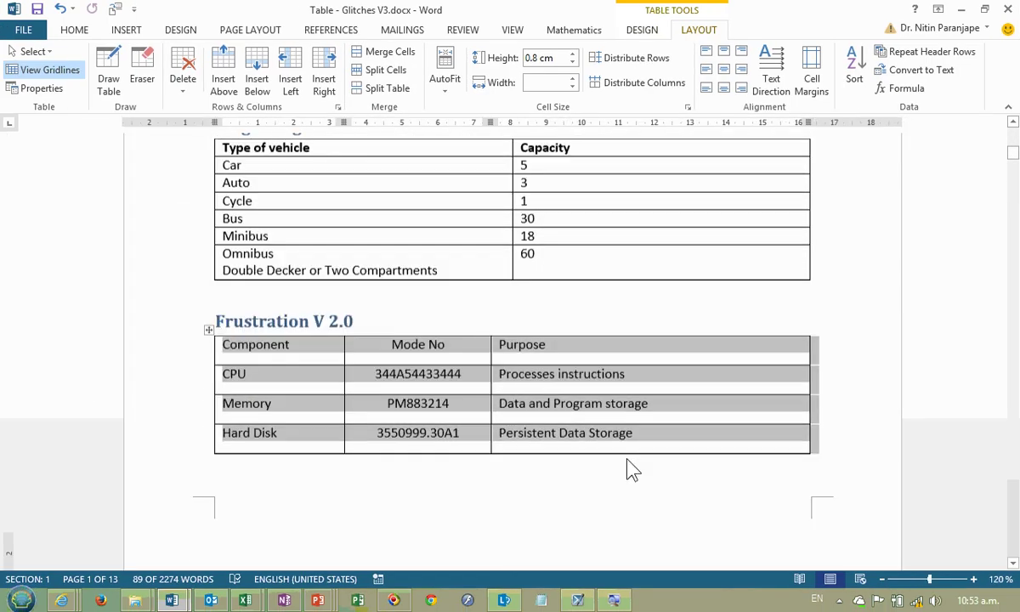
left_click(625, 313)
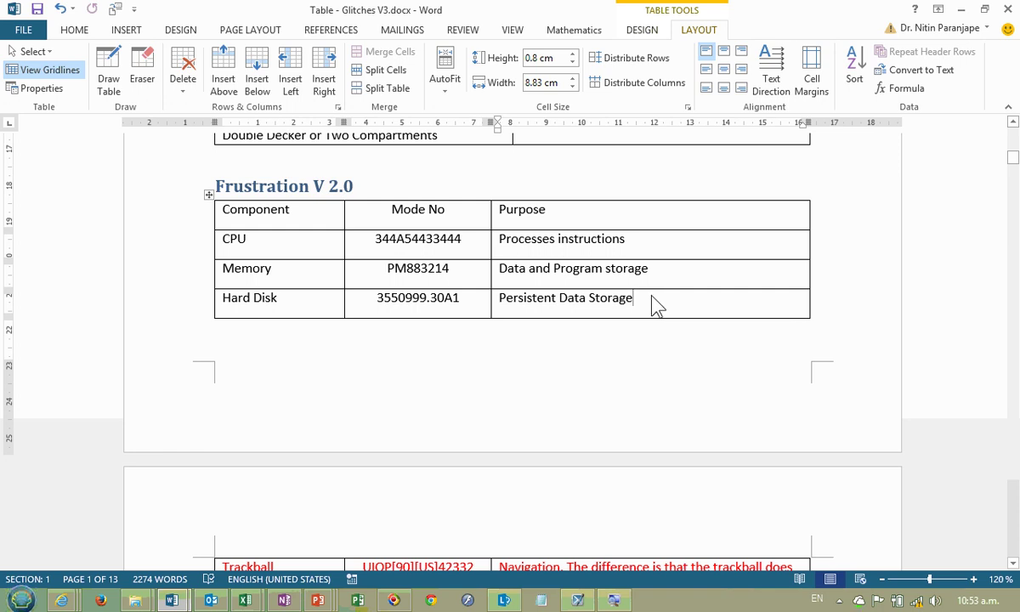
Step: Examine the Comedy of errors! table's header row and how the table continues onto the following page
scroll(657, 307, "down", 10)
scroll(657, 308, "down", 15)
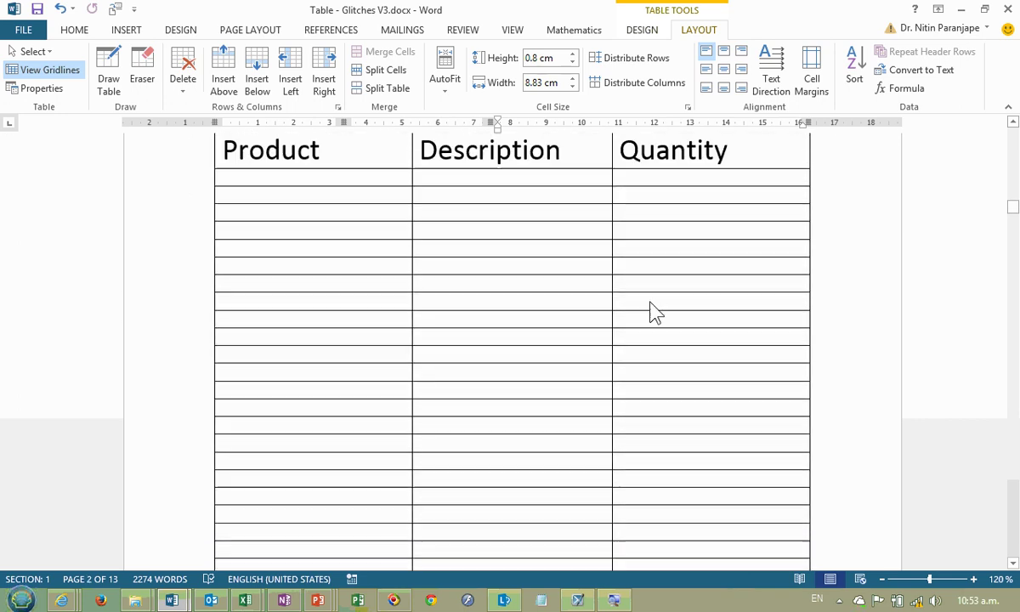
scroll(651, 306, "up", 1)
left_click(649, 224)
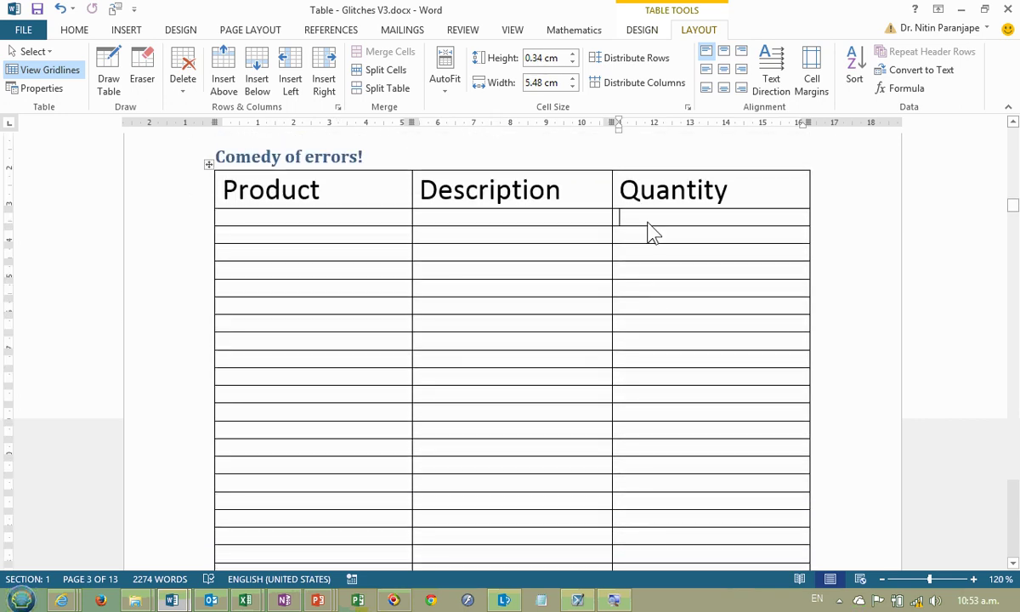
scroll(648, 241, "down", 10)
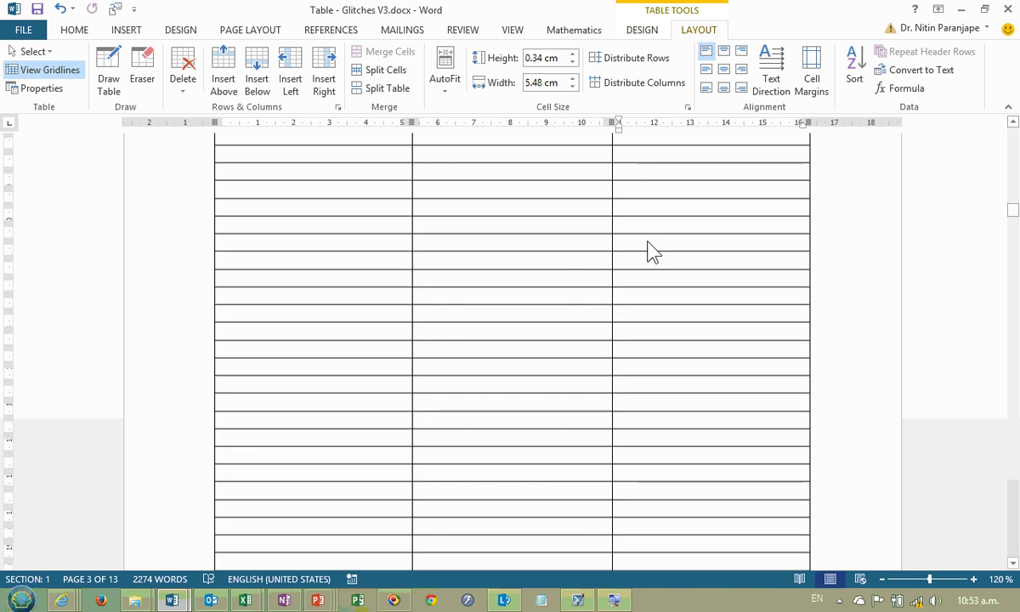
scroll(659, 262, "down", 10)
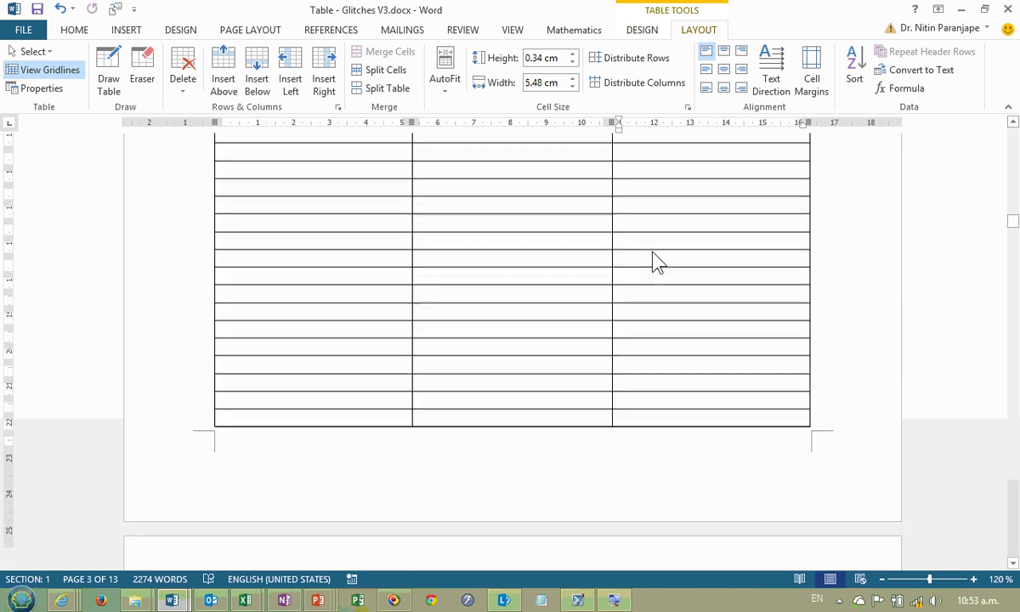
scroll(653, 262, "up", 10)
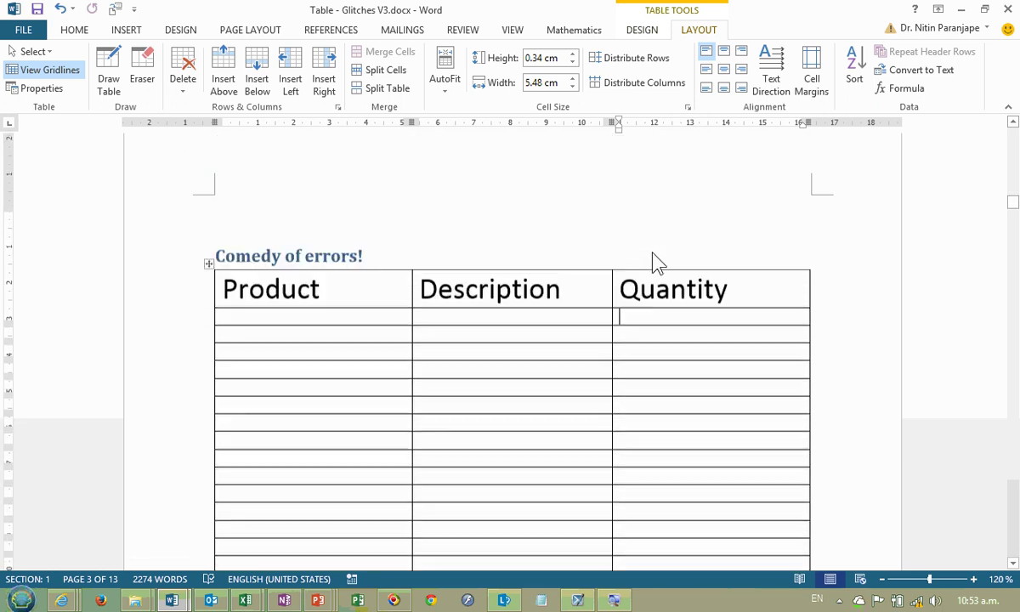
scroll(654, 261, "down", 2)
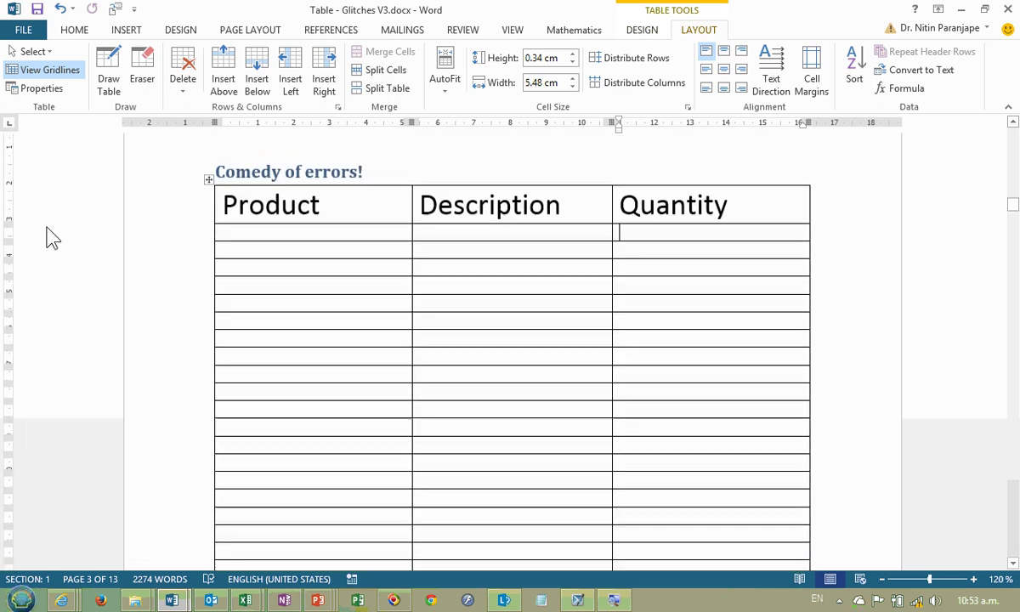
Step: Copy the Product, Description, Quantity header row of the Comedy of errors! table into the first table row on page 4
left_click(173, 221)
key("ctrl+c")
scroll(180, 225, "down", 1)
scroll(179, 230, "down", 10)
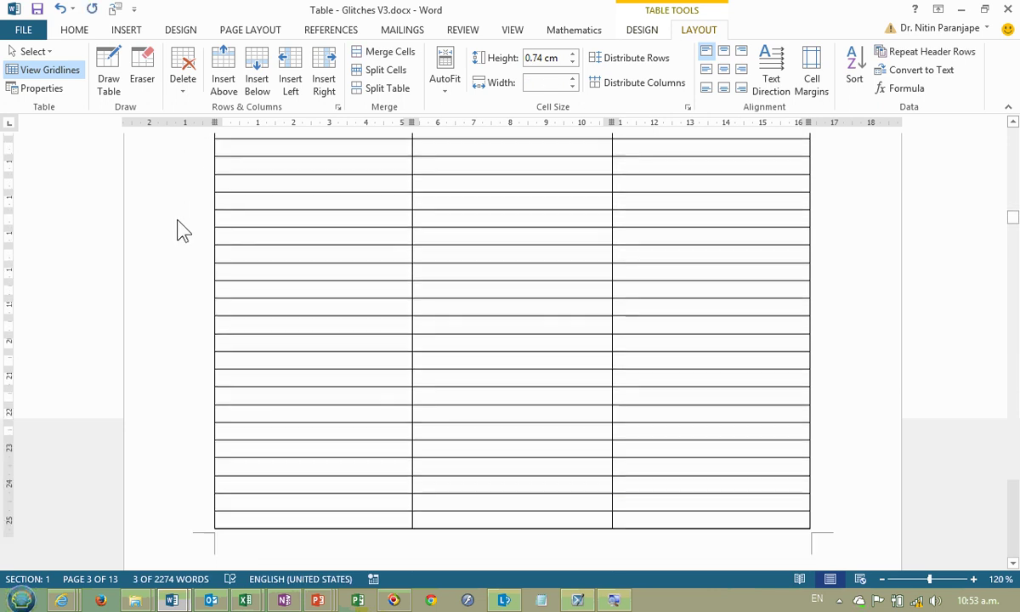
left_click(195, 260)
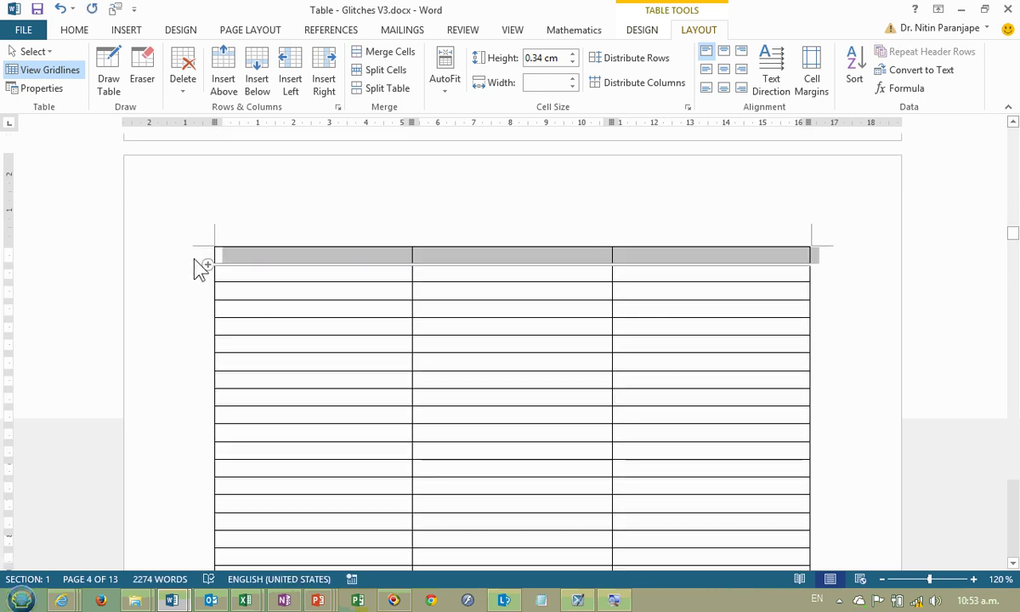
key("ctrl+v")
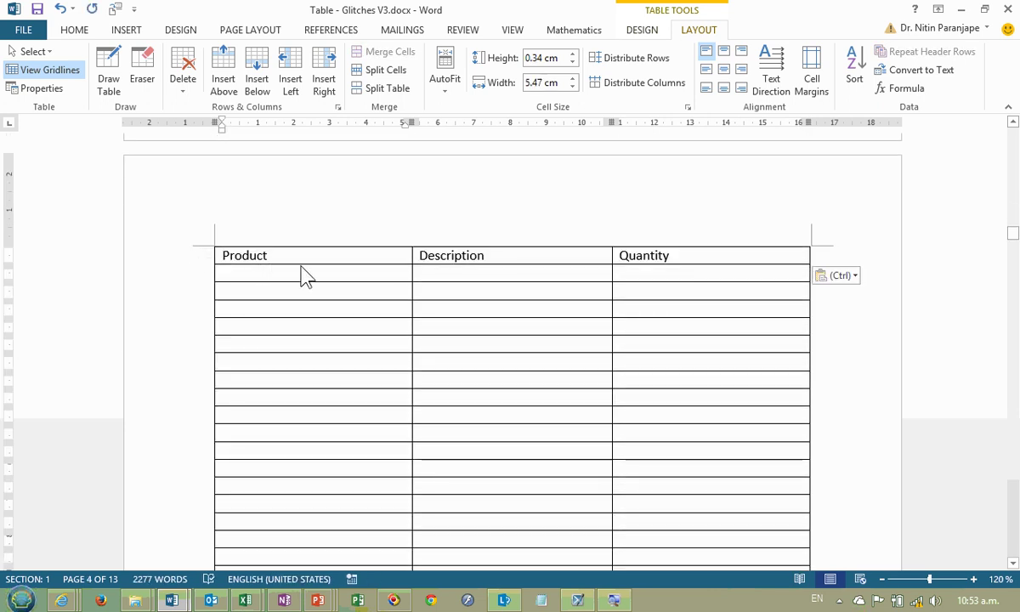
Step: Paste the copied header row into the first table row on pages 5 and 6
scroll(303, 276, "down", 9)
scroll(303, 276, "down", 8)
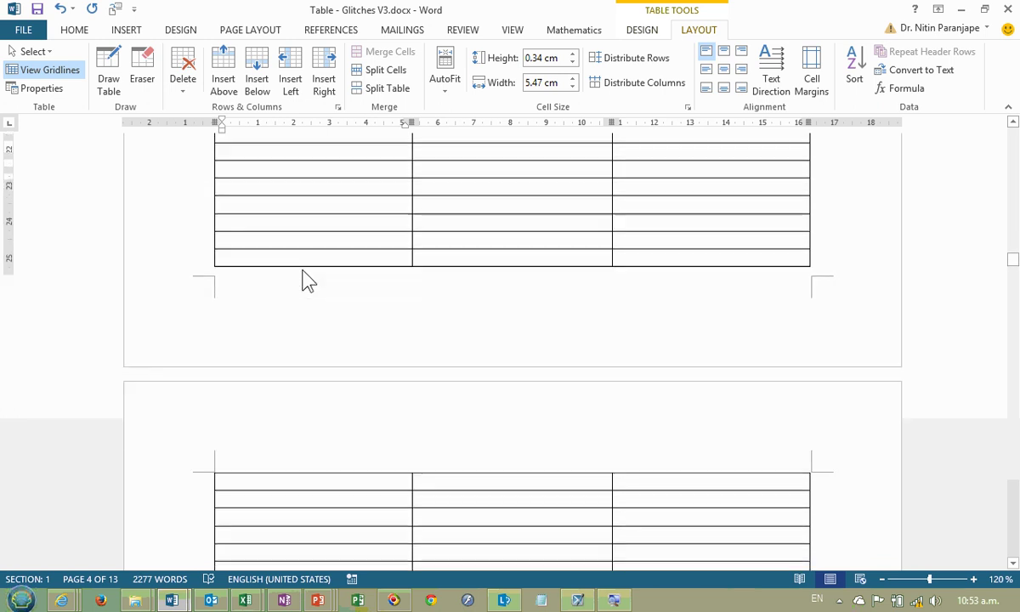
left_click(211, 273)
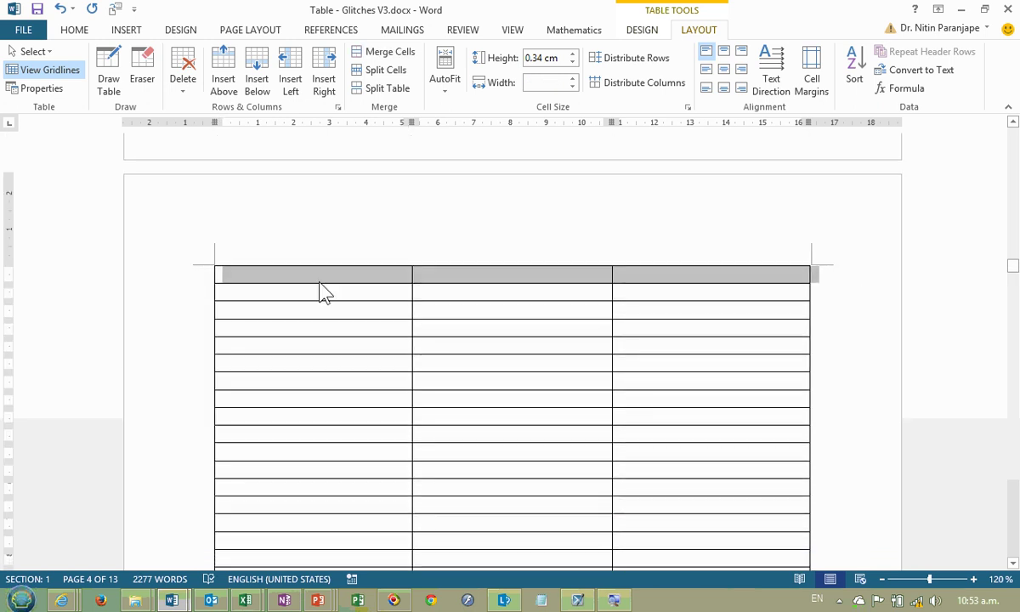
key("ctrl+v")
scroll(323, 291, "down", 7)
scroll(320, 289, "down", 10)
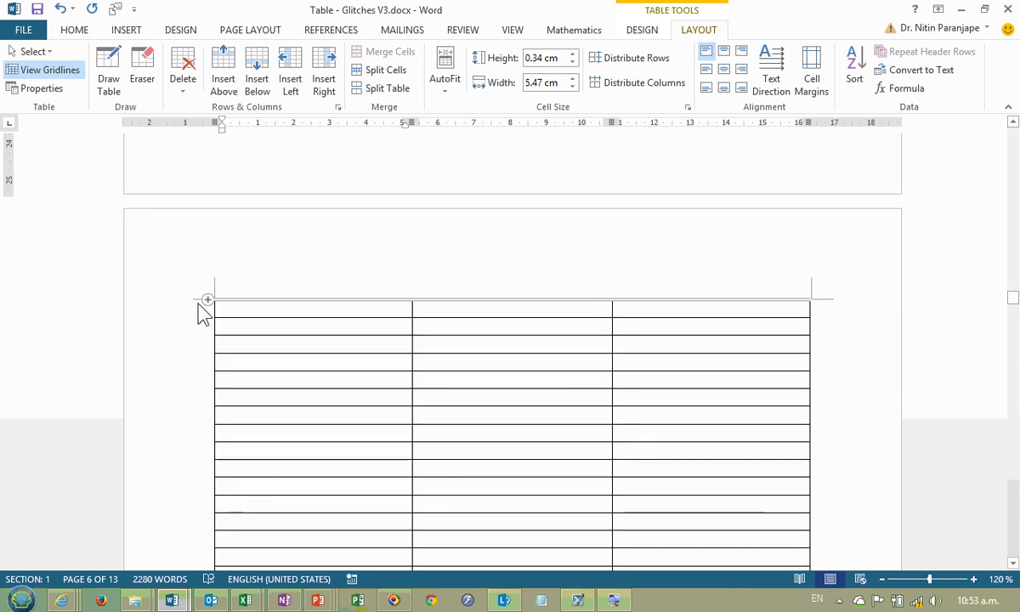
left_click(201, 308)
key("ctrl+v")
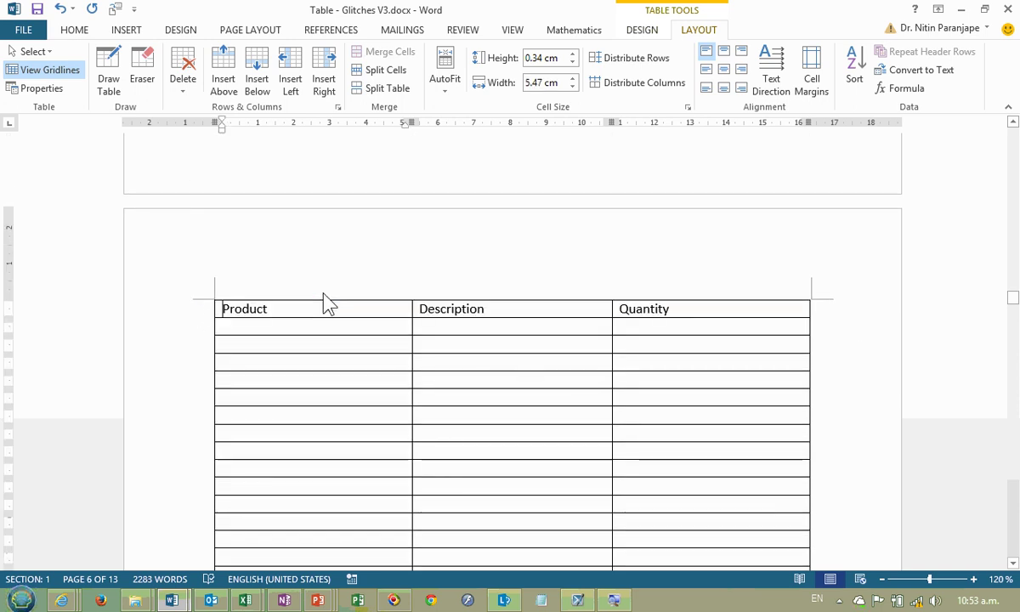
Step: Undo the last two header row pastes and return to the start of the Comedy of errors! table
key("ctrl+z")
key("ctrl+z")
scroll(327, 304, "up", 15)
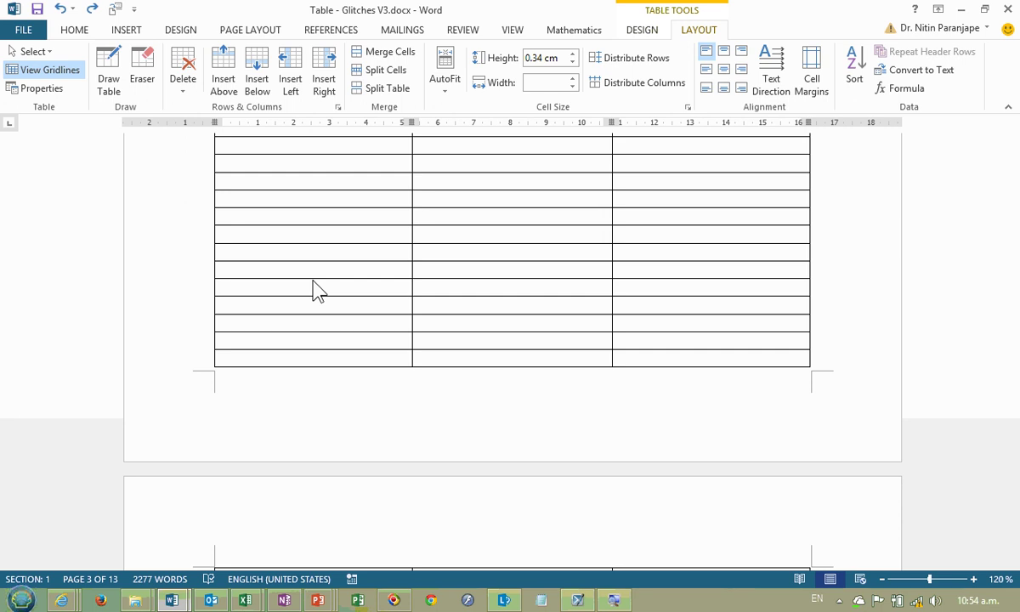
scroll(354, 308, "up", 8)
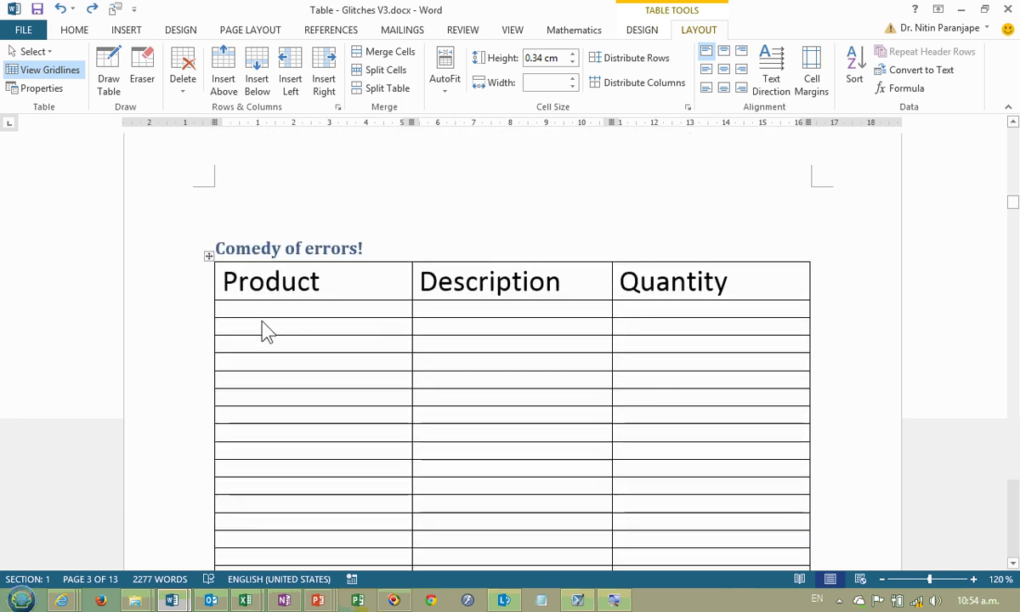
Step: Apply Repeat Header Rows to the first row of the Comedy of errors! table and check the following pages
left_click(365, 293)
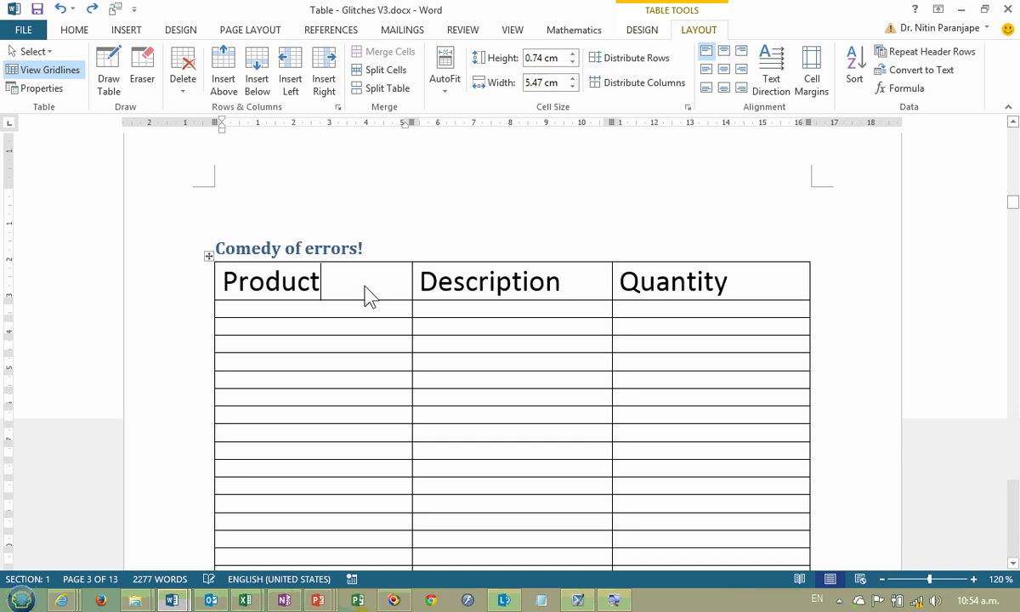
left_click(685, 322)
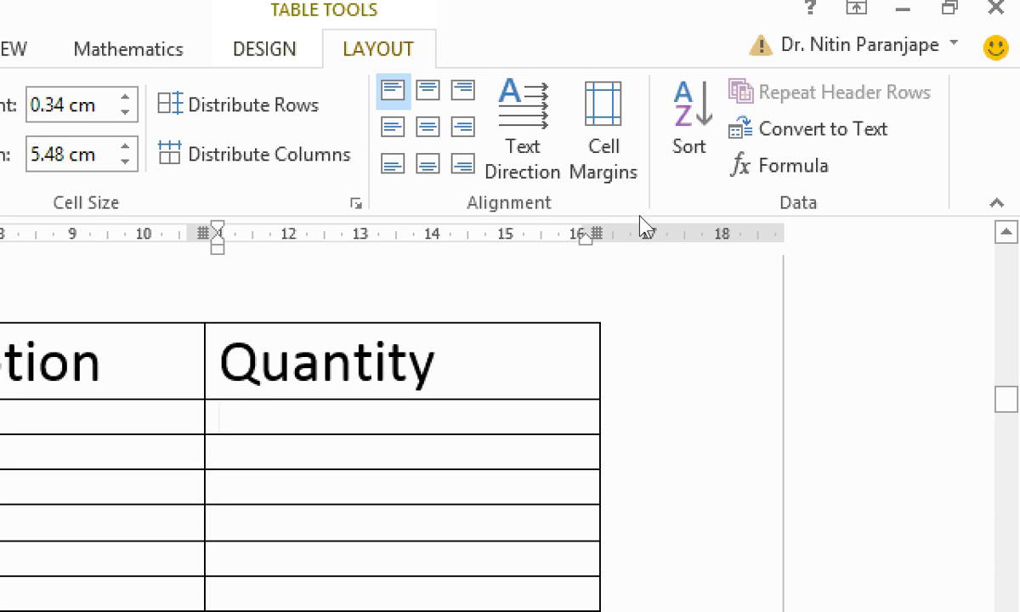
key("Up")
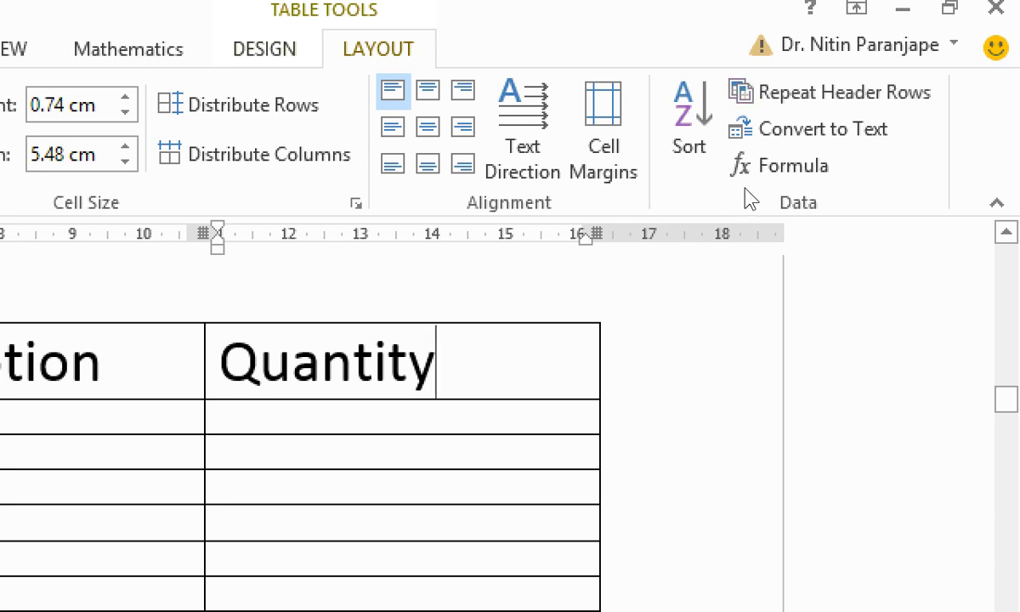
left_click(932, 92)
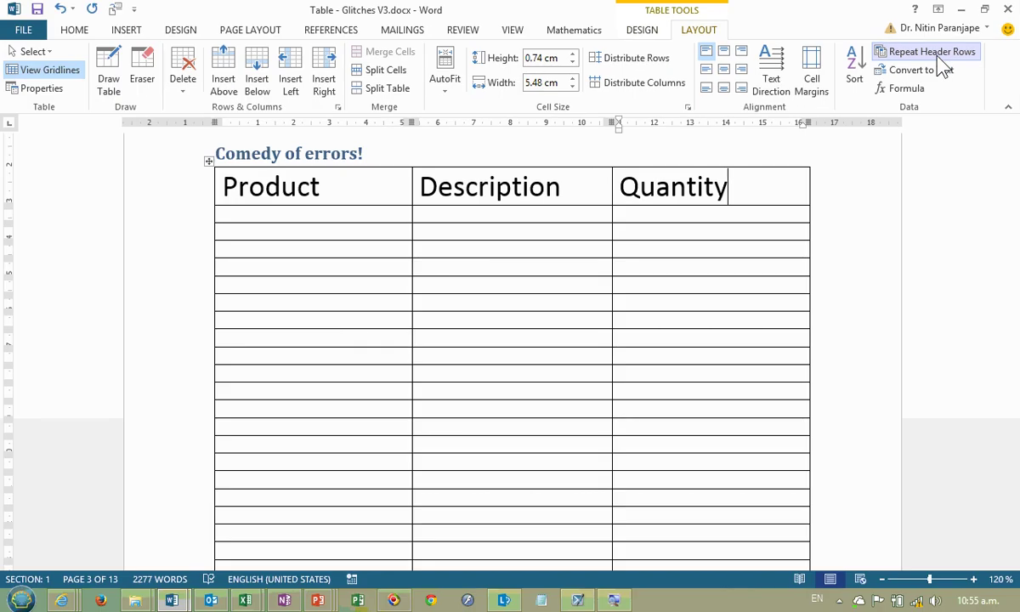
scroll(522, 475, "down", 10)
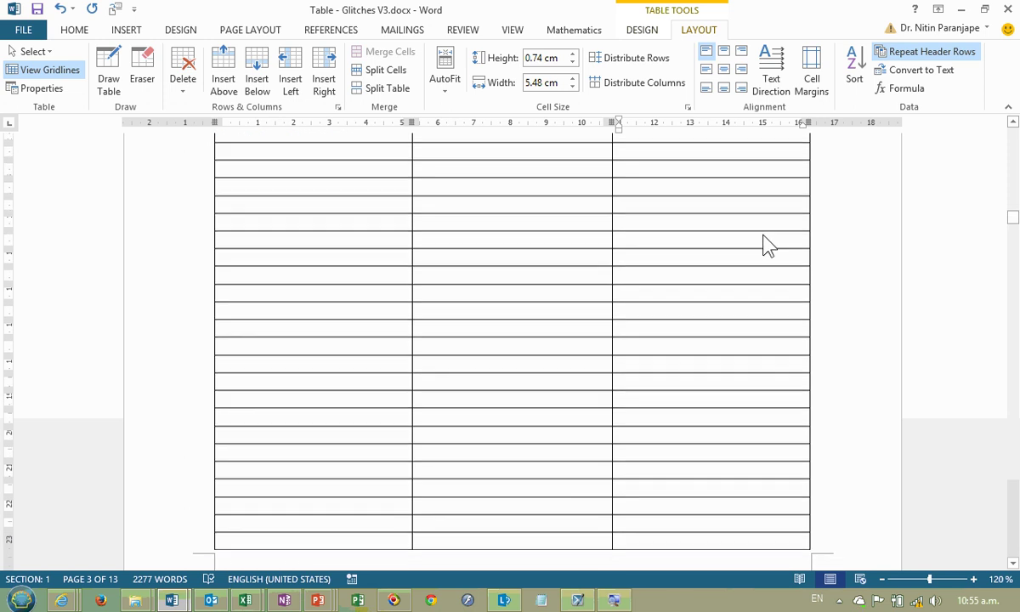
scroll(769, 244, "down", 15)
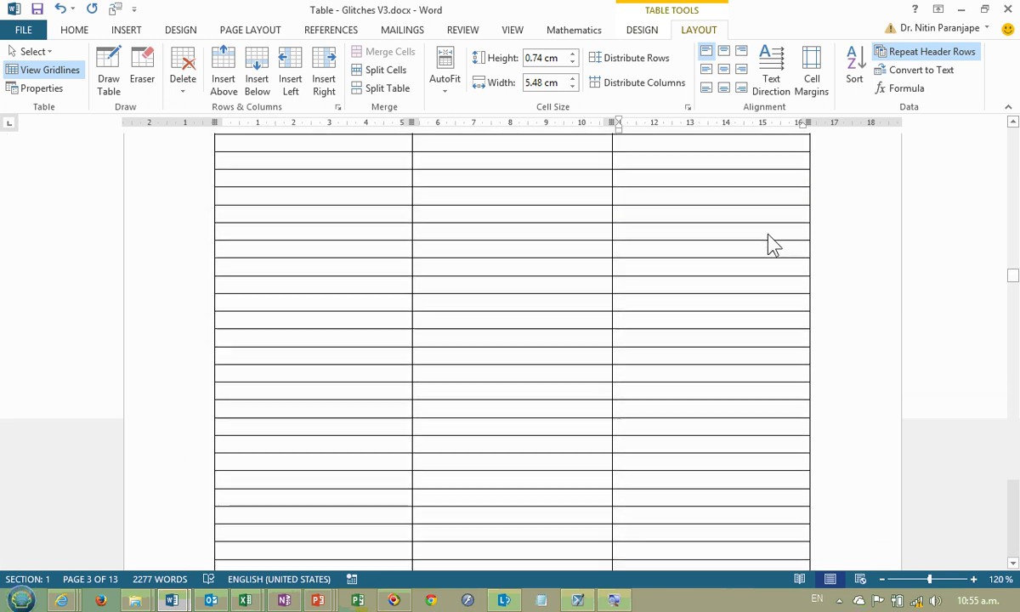
scroll(770, 230, "up", 15)
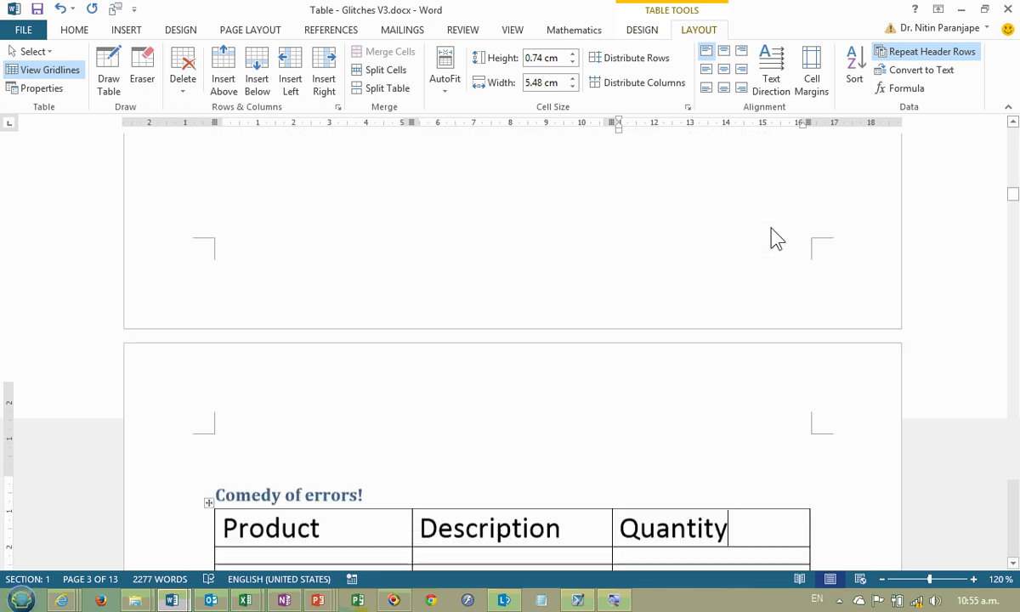
Step: Insert a column between Product and Description in the Comedy of errors! table and merge its header cell with Product
scroll(775, 239, "down", 5)
left_click(385, 247)
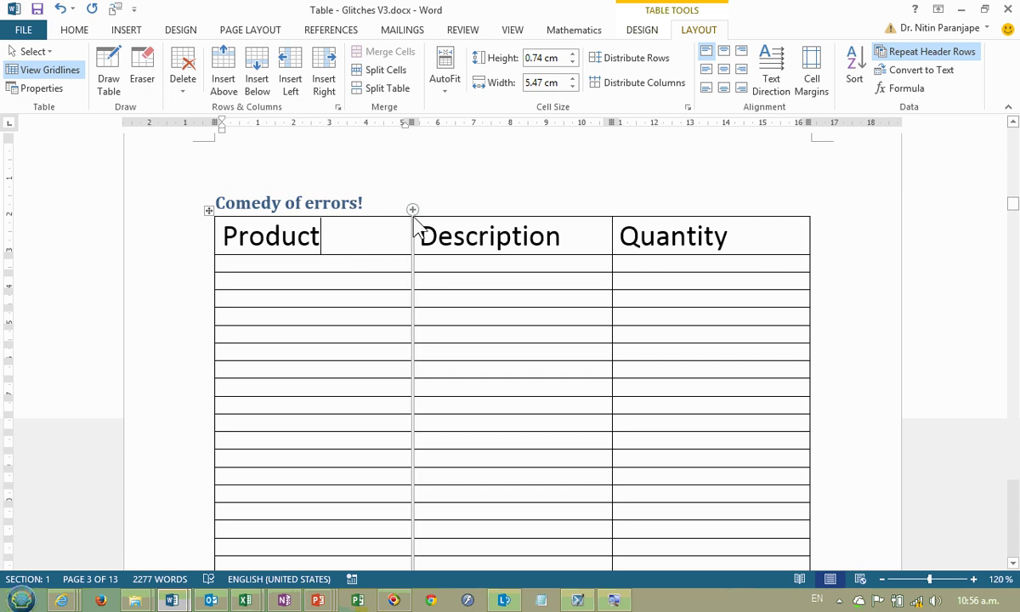
left_click(412, 210)
left_click_drag(324, 238, 421, 237)
right_click(421, 238)
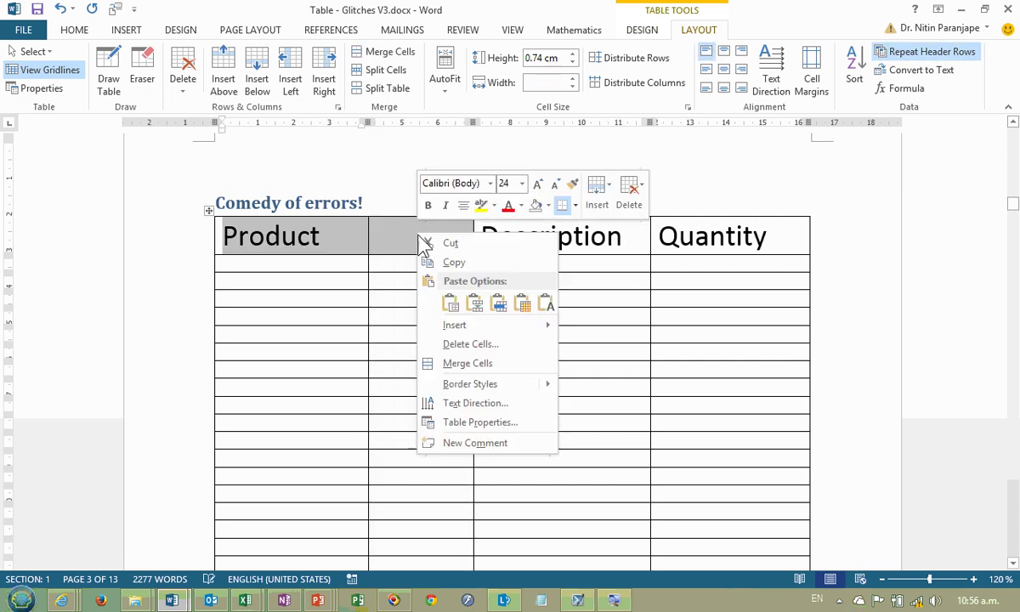
left_click(466, 363)
Step: Enter Technical Name and Brand Name in the two cells below the Product header and enlarge that row's text
left_click(313, 270)
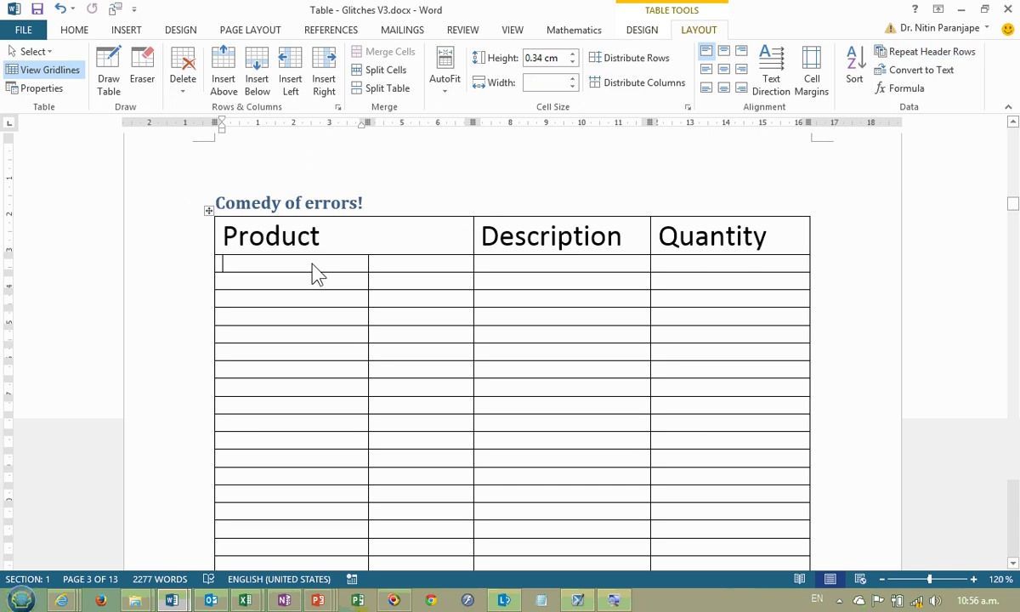
type("Technical Name")
key("Tab")
type("Brand Name")
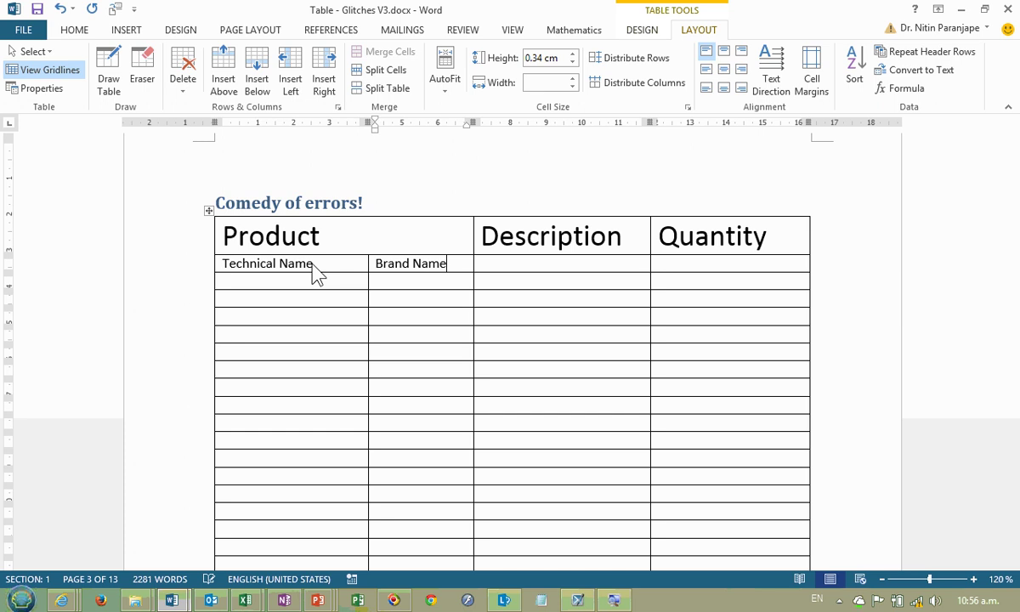
left_click(159, 272)
key("ctrl+shift+period")
key("ctrl+shift+period")
key("ctrl+shift+period")
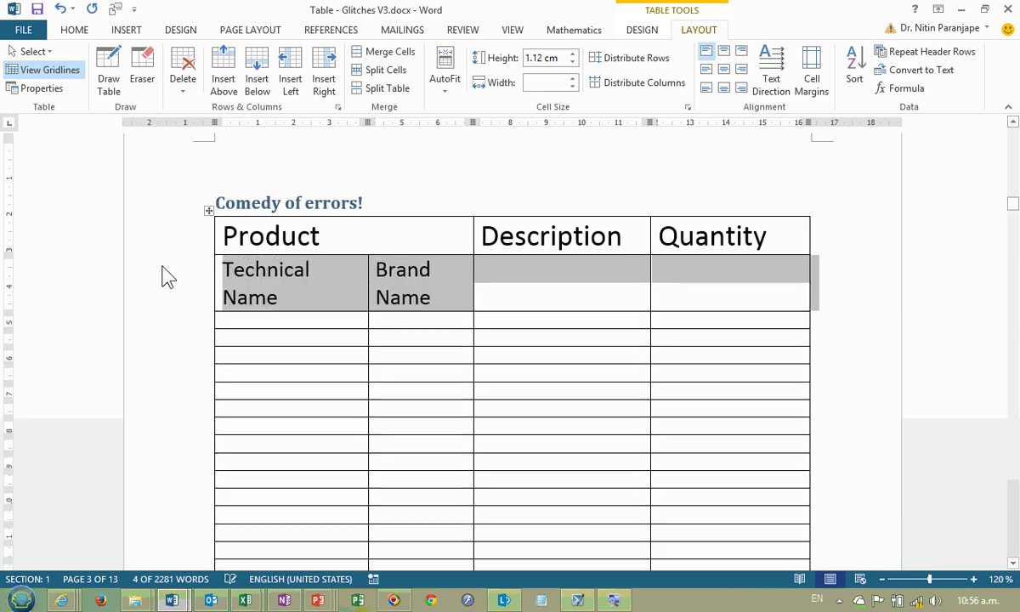
Step: Apply Repeat Header Rows to the first two rows of the Comedy of errors! table and check the following pages
left_click(760, 240)
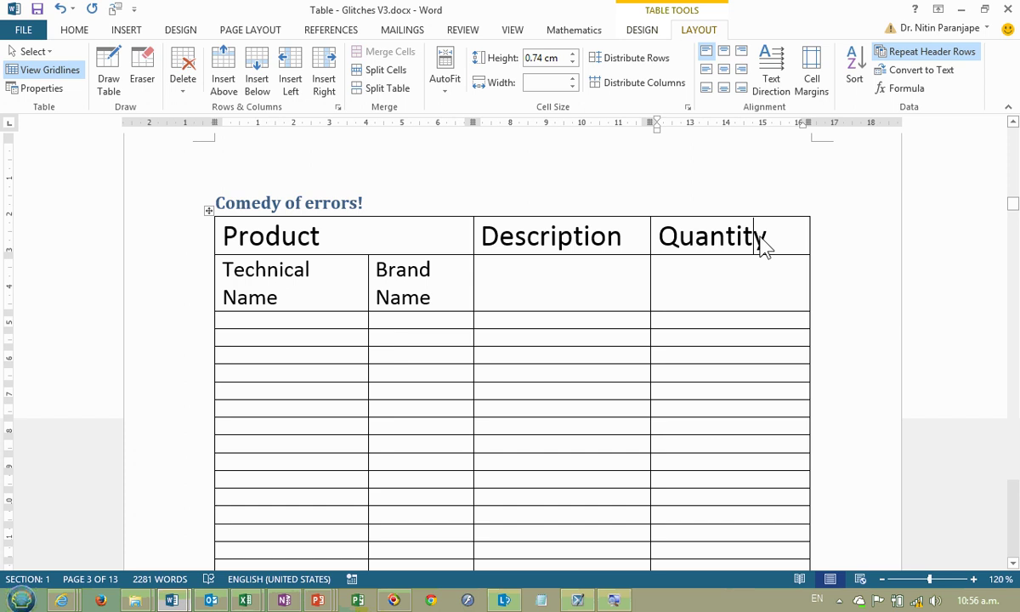
scroll(557, 480, "down", 15)
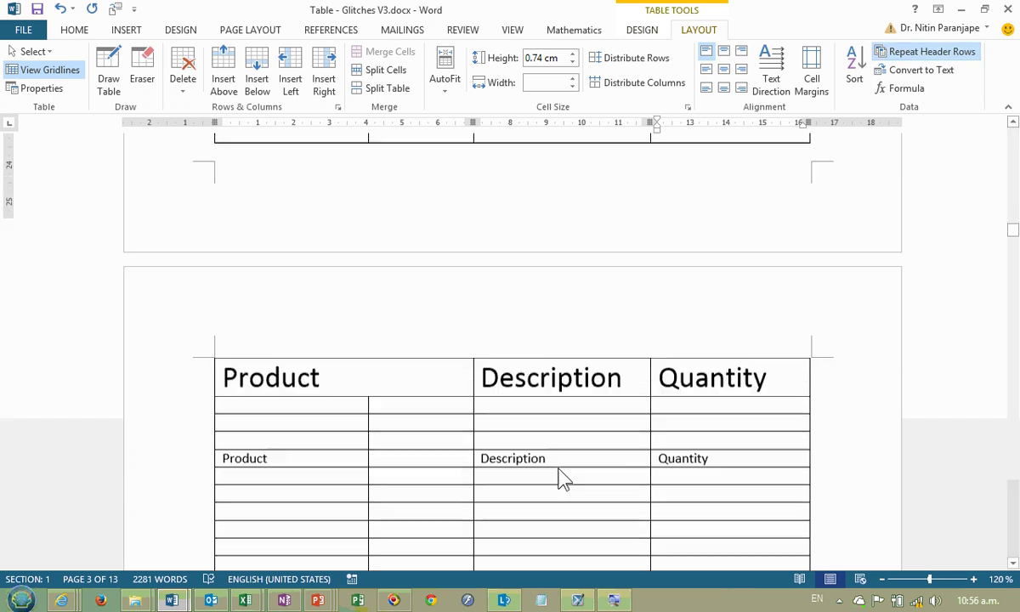
scroll(560, 477, "down", 1)
scroll(565, 474, "down", 5)
scroll(568, 472, "up", 15)
left_click_drag(201, 205, 194, 257)
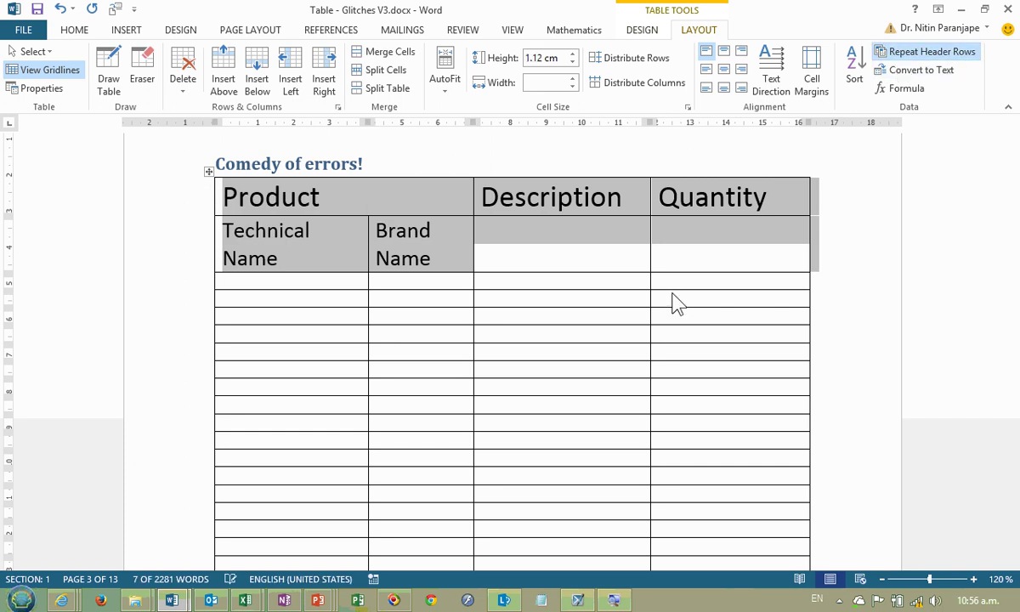
scroll(677, 312, "down", 10)
scroll(684, 311, "up", 2)
scroll(689, 310, "up", 5)
scroll(689, 310, "down", 5)
scroll(689, 310, "down", 4)
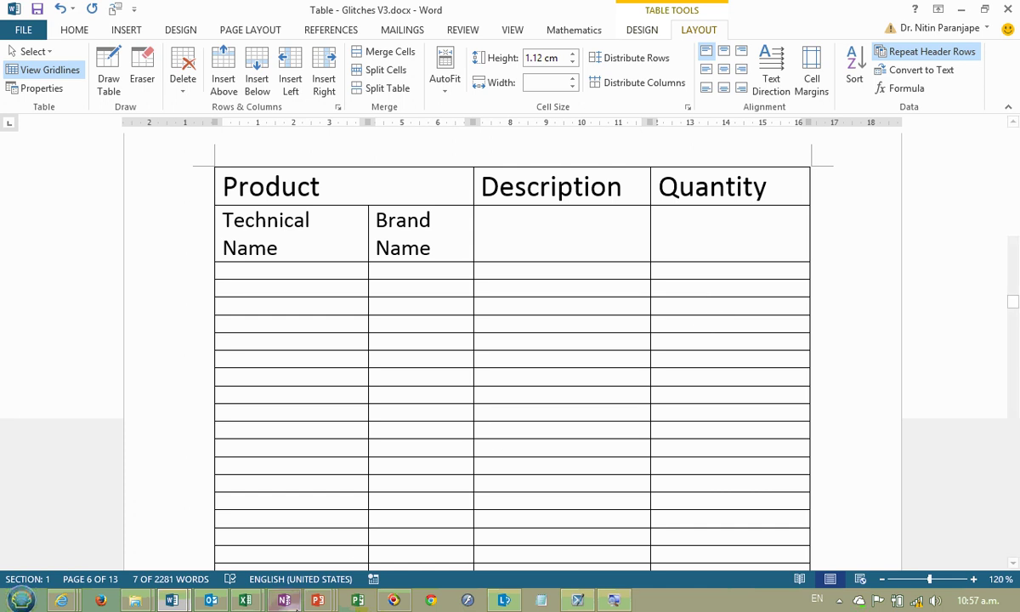
Step: Switch to Productivity Master 13.pptx in PowerPoint, browse its slides and start the slide show from slide 23
mouse_move(317, 602)
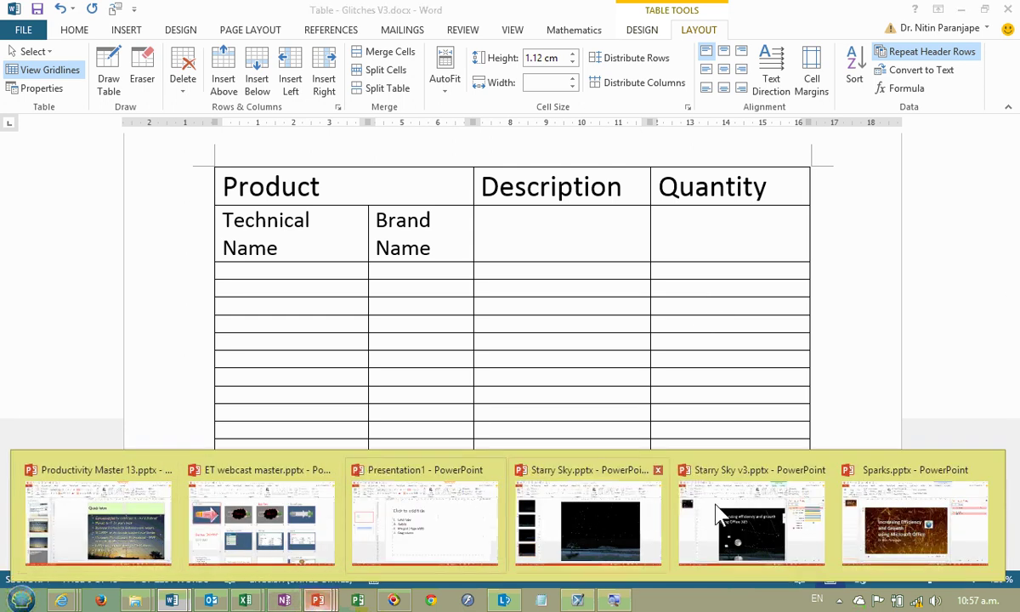
mouse_move(850, 519)
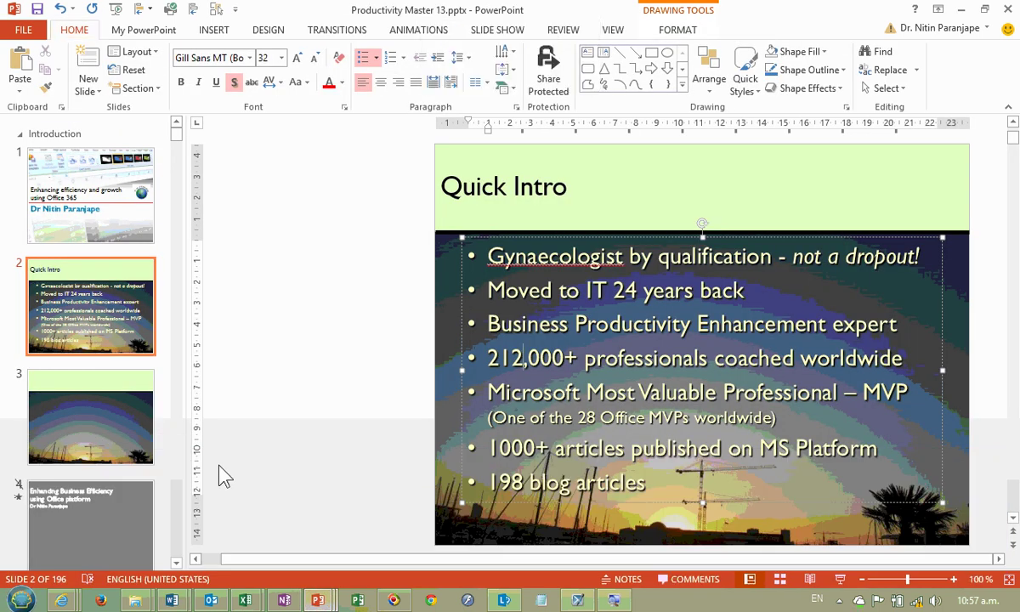
scroll(219, 467, "down", 3)
scroll(319, 412, "down", 3)
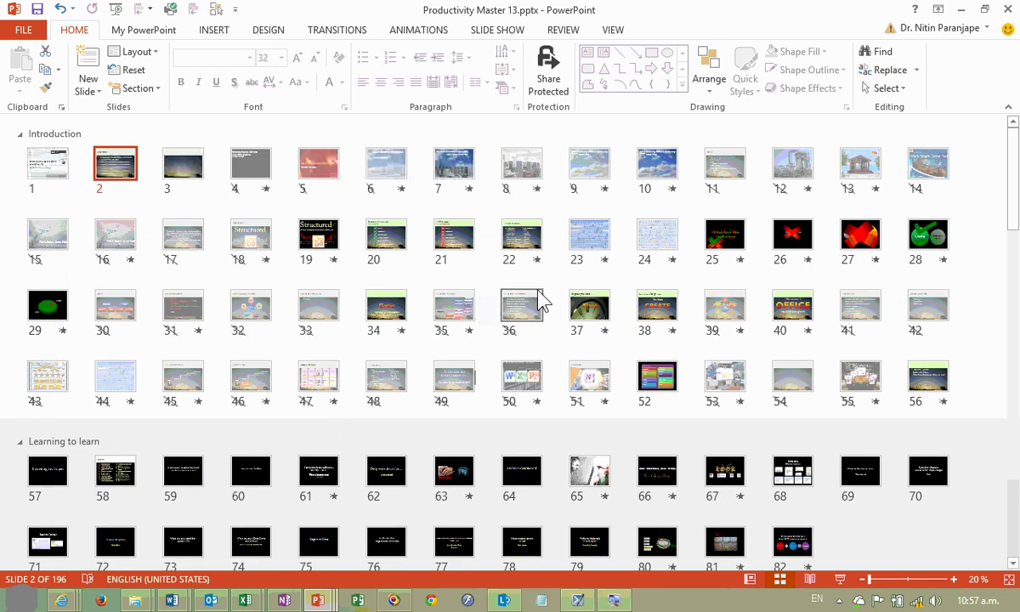
left_click(595, 236)
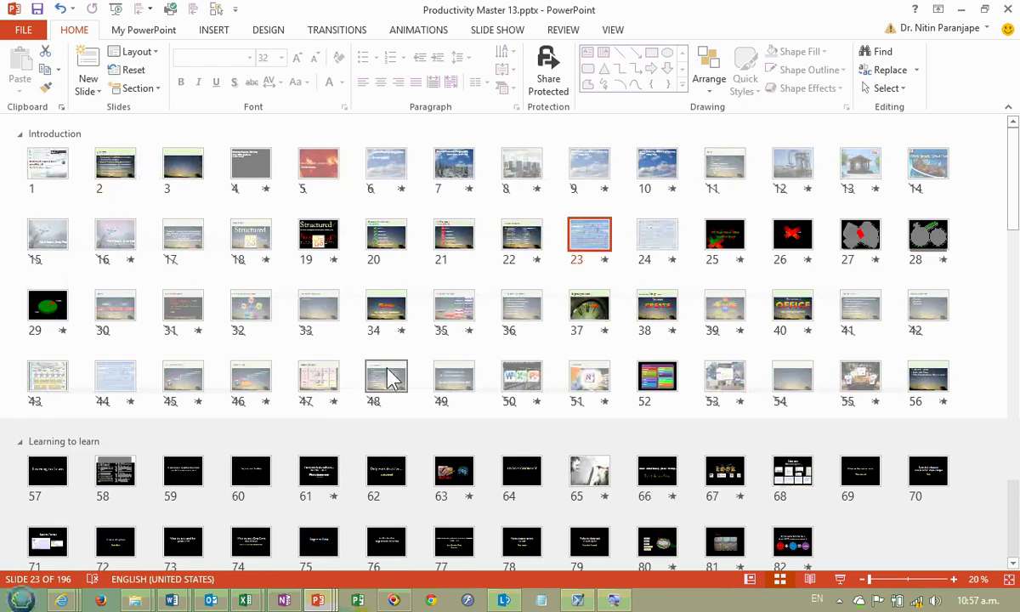
key("shift+F5")
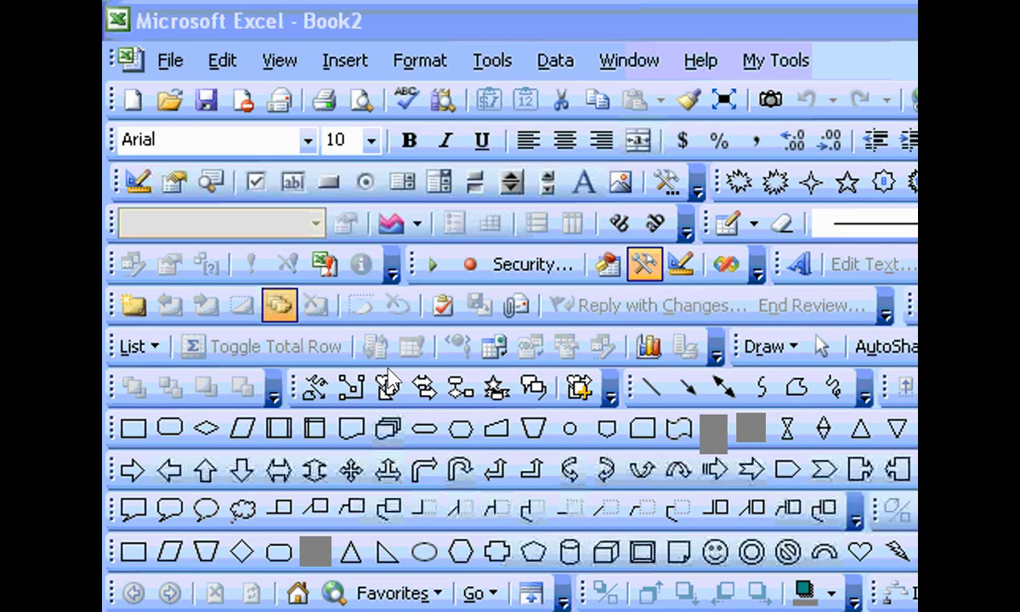
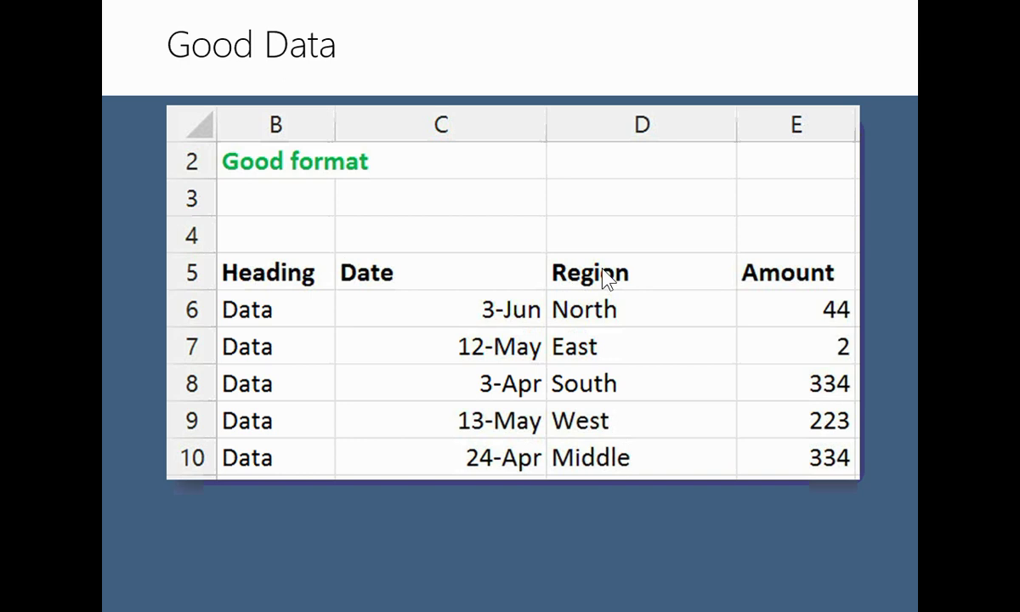
Step: Advance the slide show from Good Data through Bad Data to Rules for Good data and end the show
left_click(602, 271)
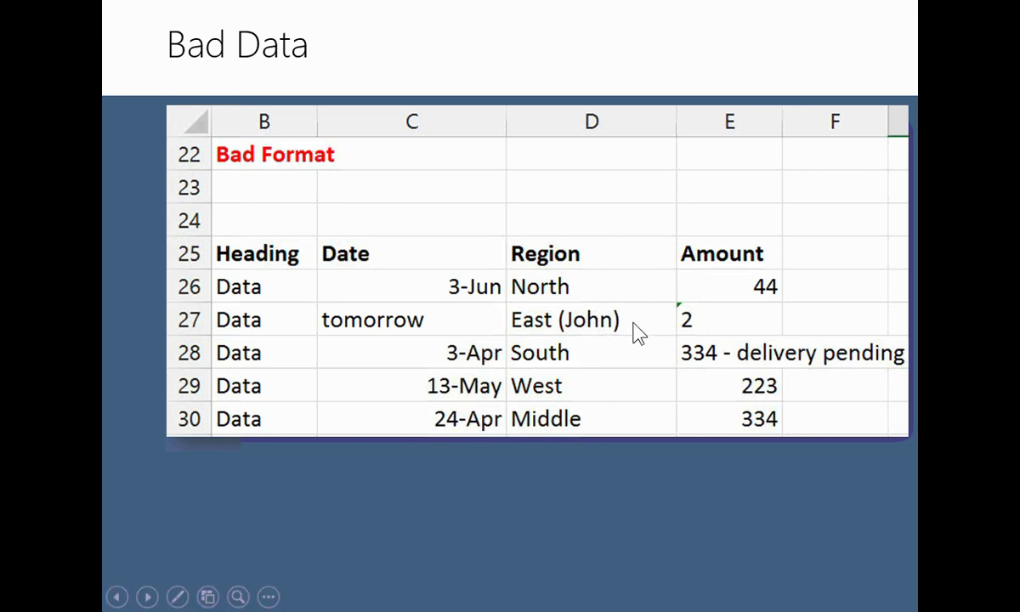
left_click(742, 370)
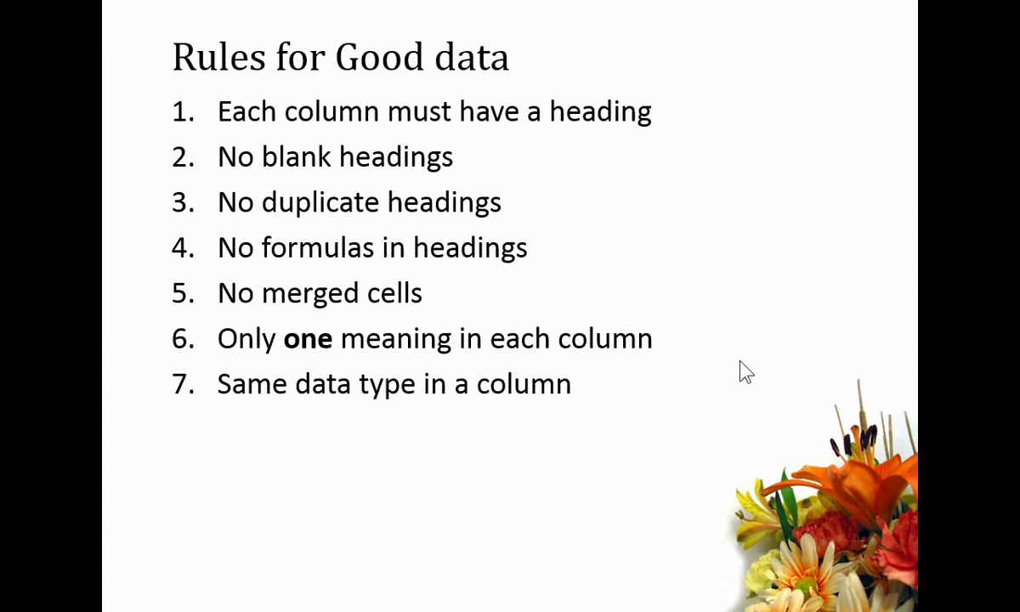
key("Escape")
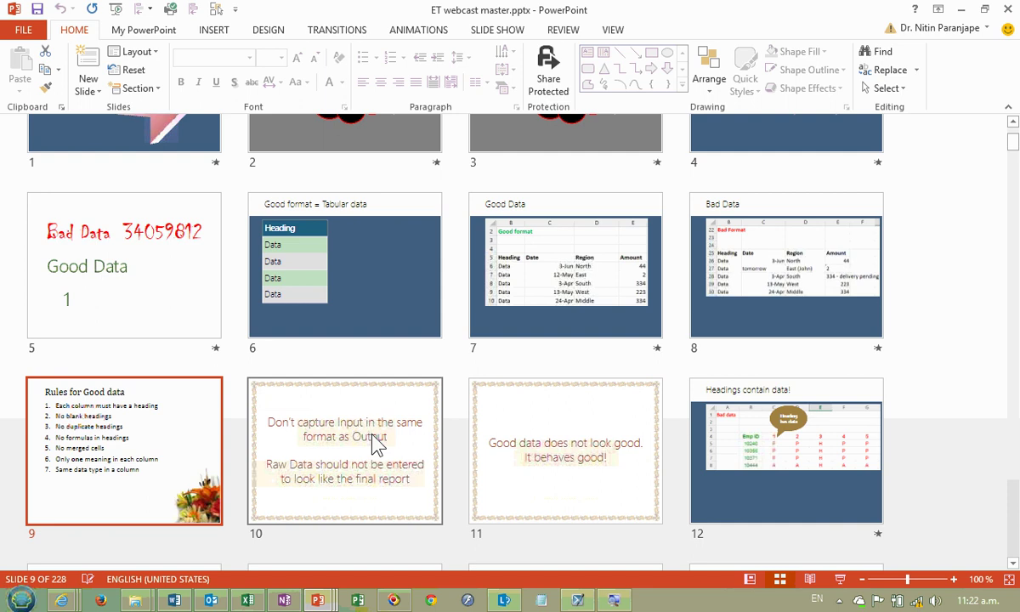
Step: Switch to the blank Excel workbook and enter the headings Date, Product, Amount and Region in B2:E2
left_click(247, 602)
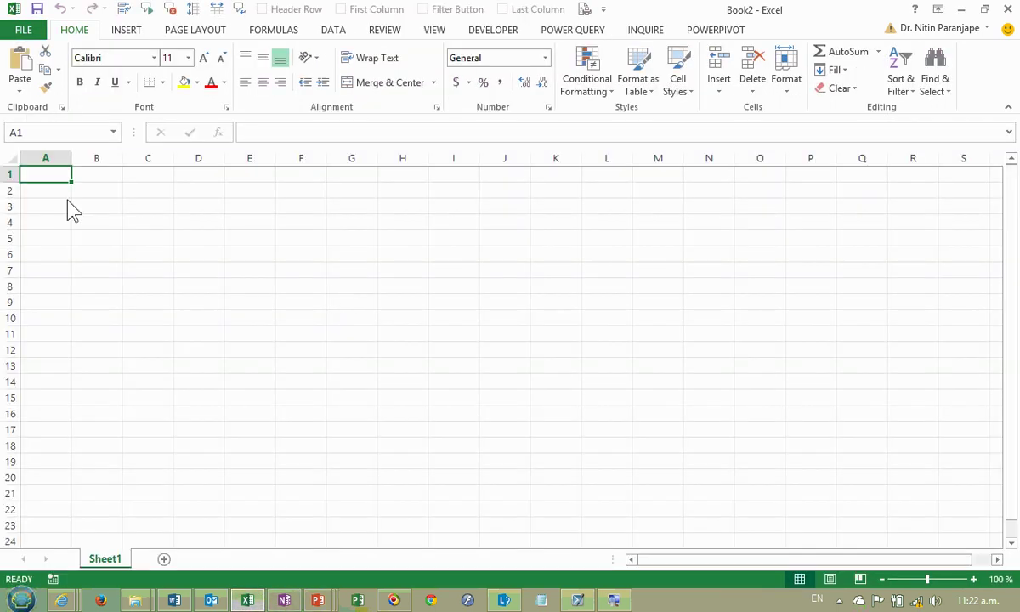
scroll(310, 297, "up", 15, "ctrl")
left_click(330, 297)
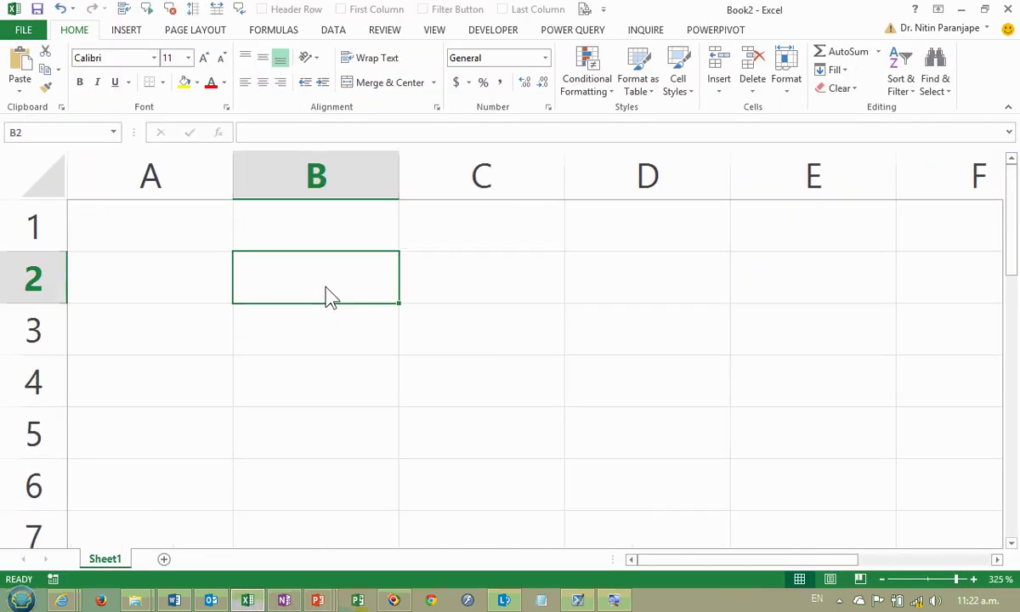
type("Date")
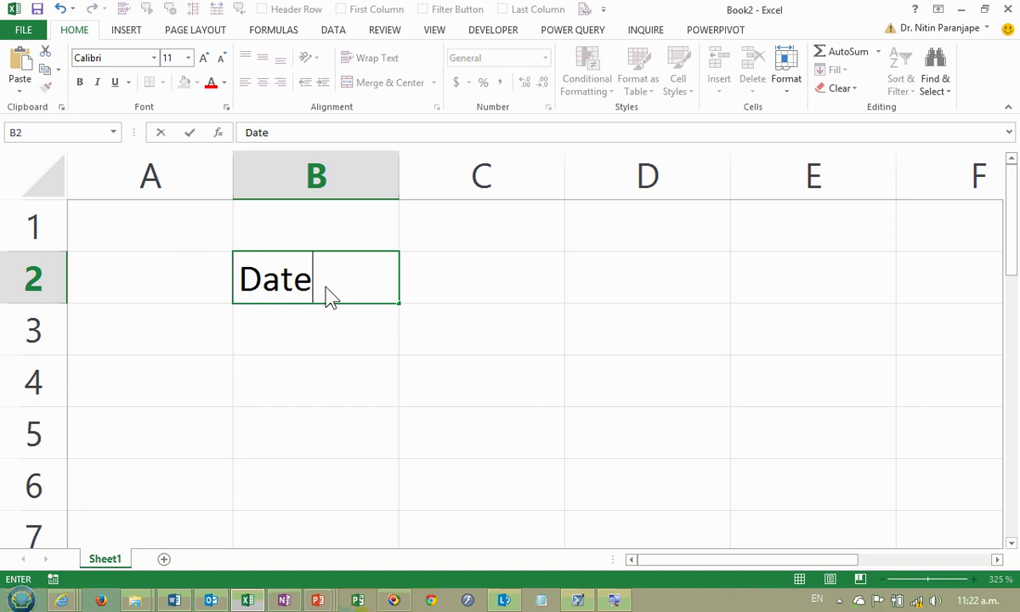
key("Tab")
type("Produd")
key("BackSpace")
type("ct")
key("Tab")
type("Amount")
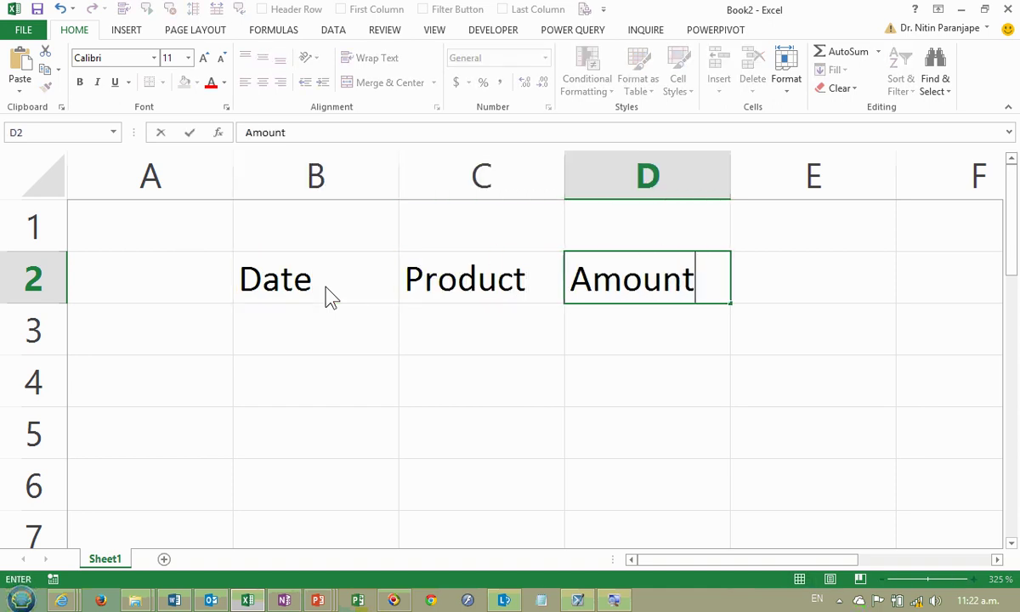
key("Tab")
type("Region")
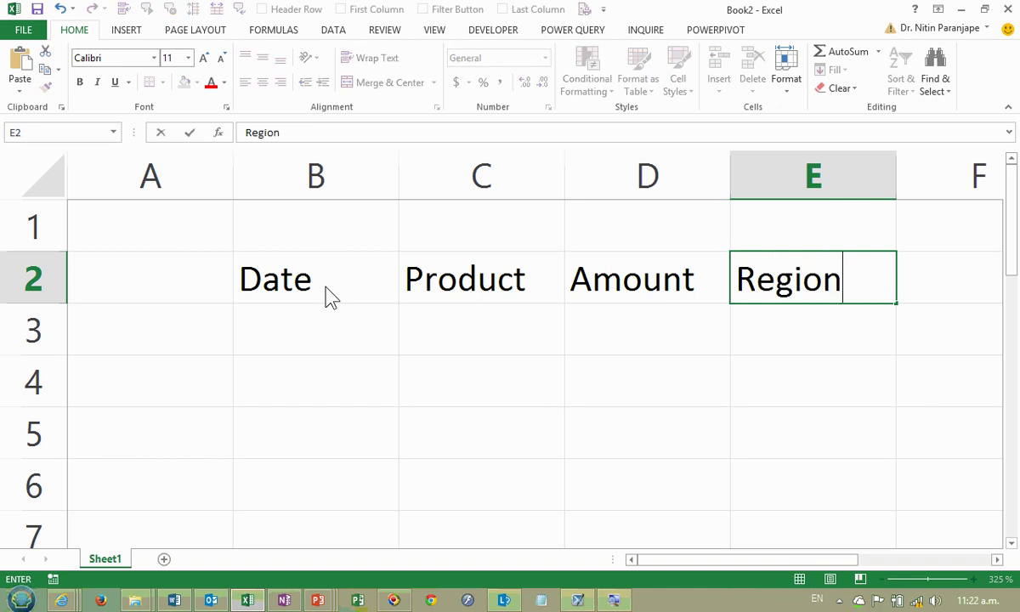
key("Return")
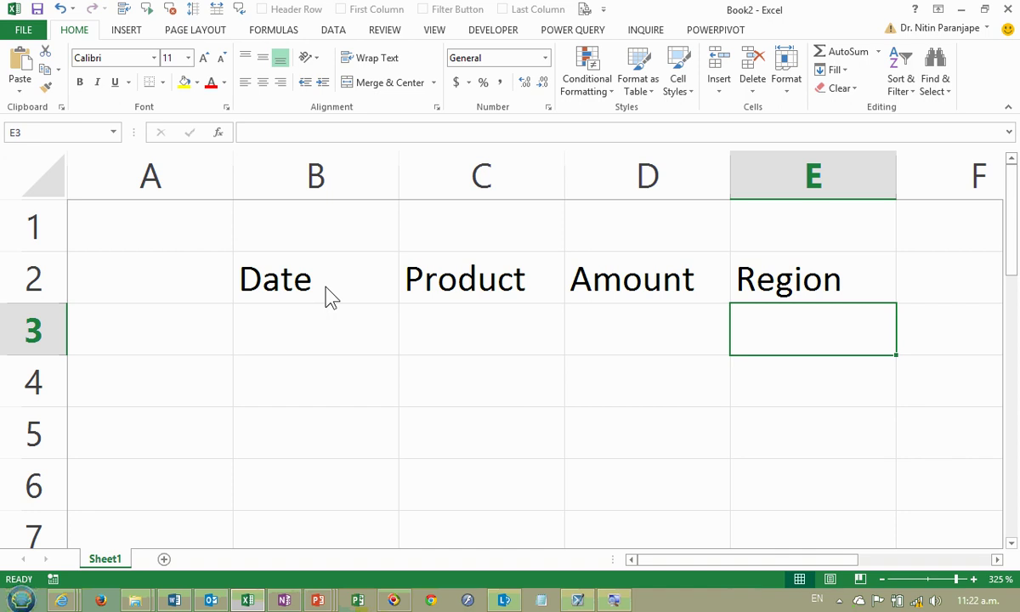
Step: Enter the region headings North, South, East and West in J3:M3
key("Left")
key("Left")
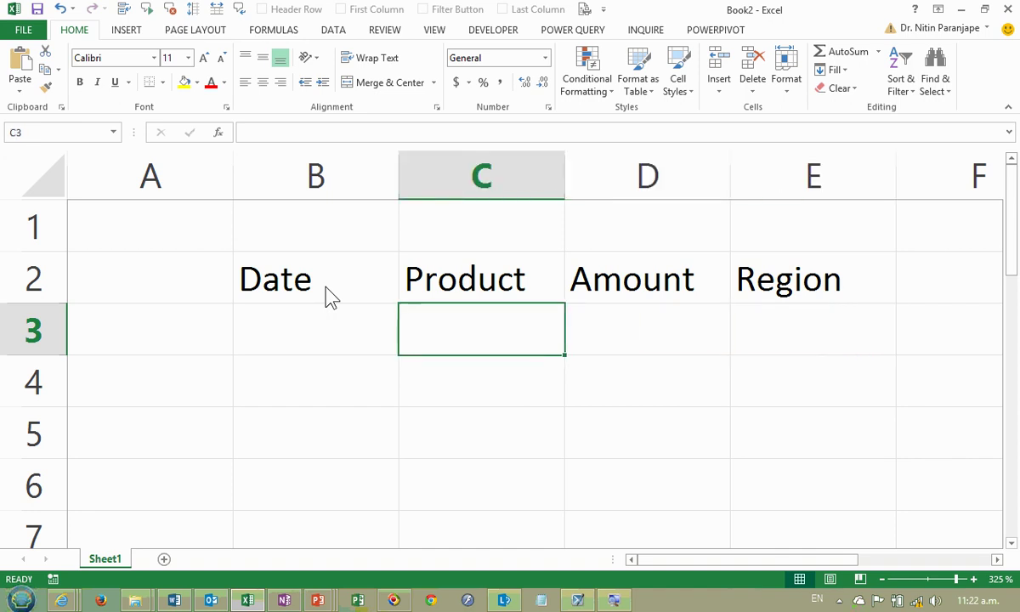
key("Left")
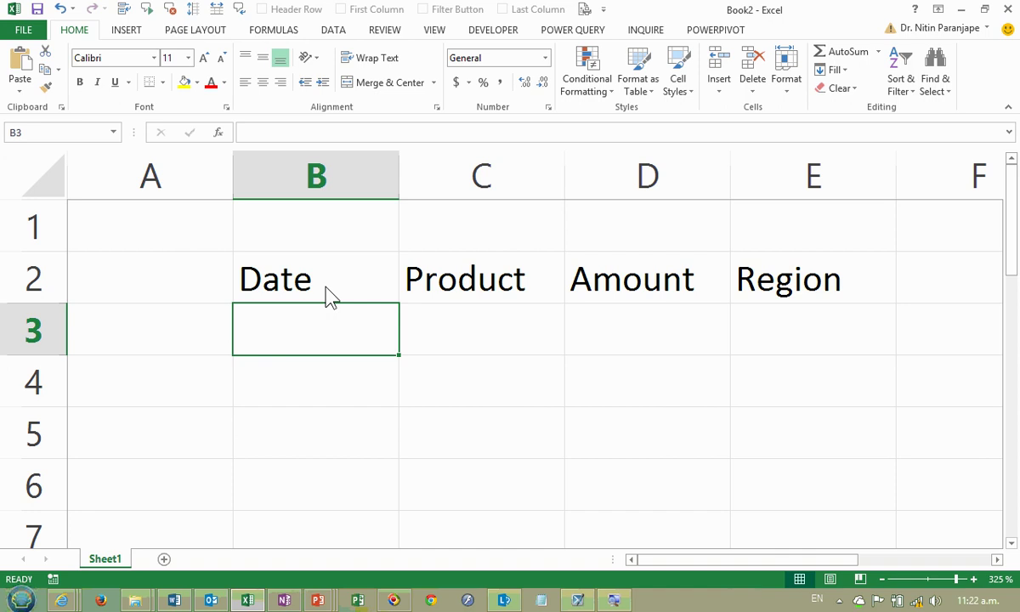
key("Right")
key("Right")
key("Right")
key("Right")
key("Right")
key("Right")
key("Right")
key("Right")
key("Right")
key("Right")
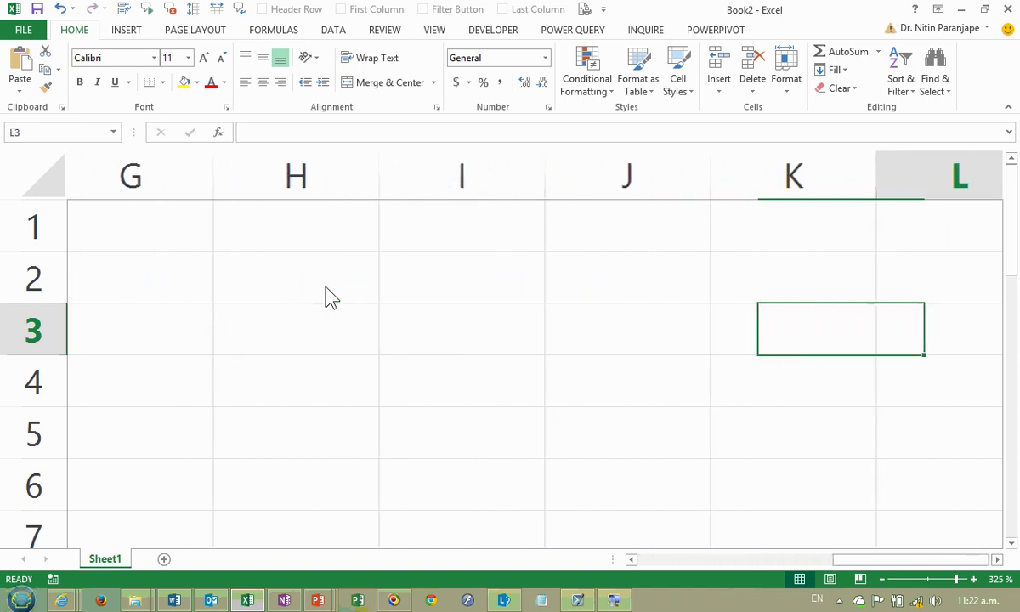
key("Left")
key("Left")
type("North")
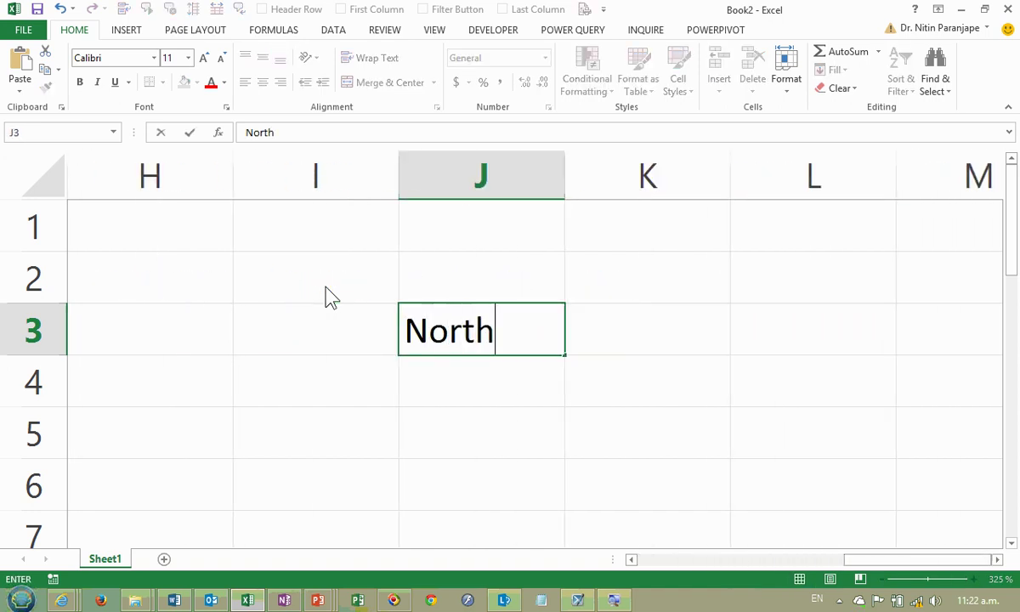
key("Tab")
type("South")
key("Tab")
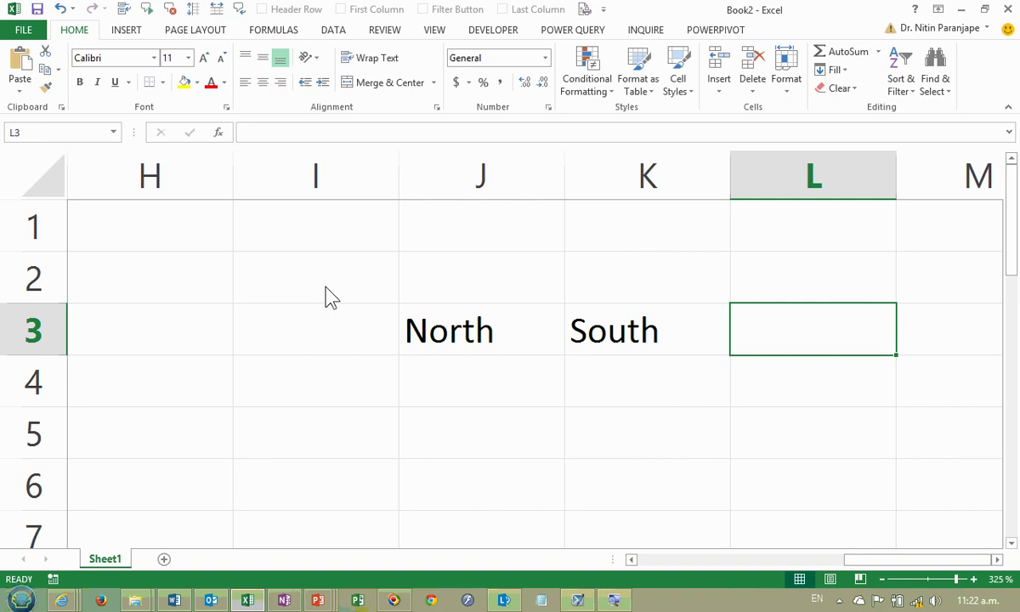
type("East")
key("Tab")
type("West")
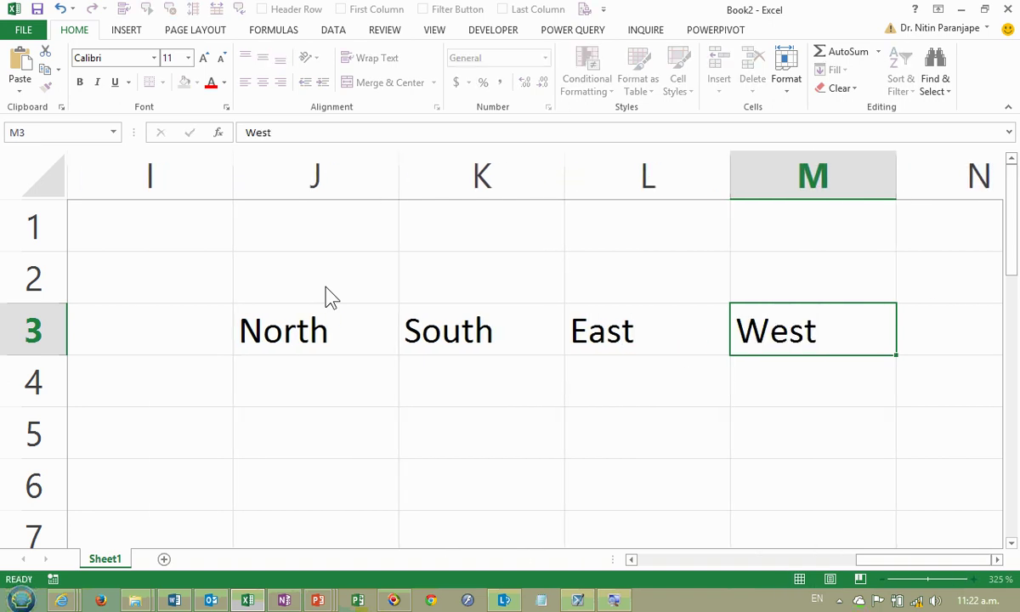
key("Return")
Step: Enter the product row labels P1, p2 and p3 in I4:I6
key("Left")
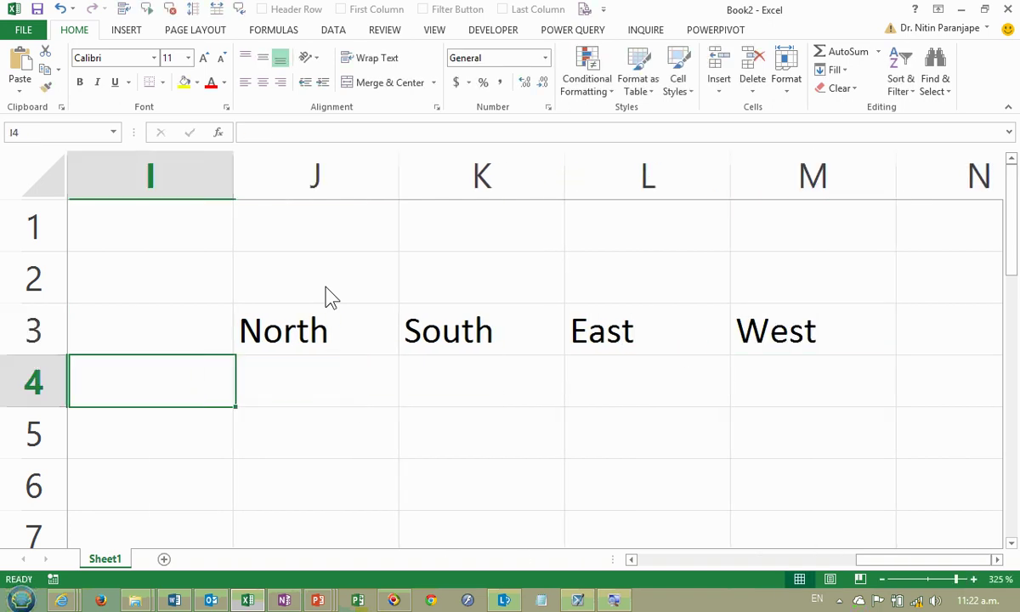
type("P1")
key("Return")
type("p2")
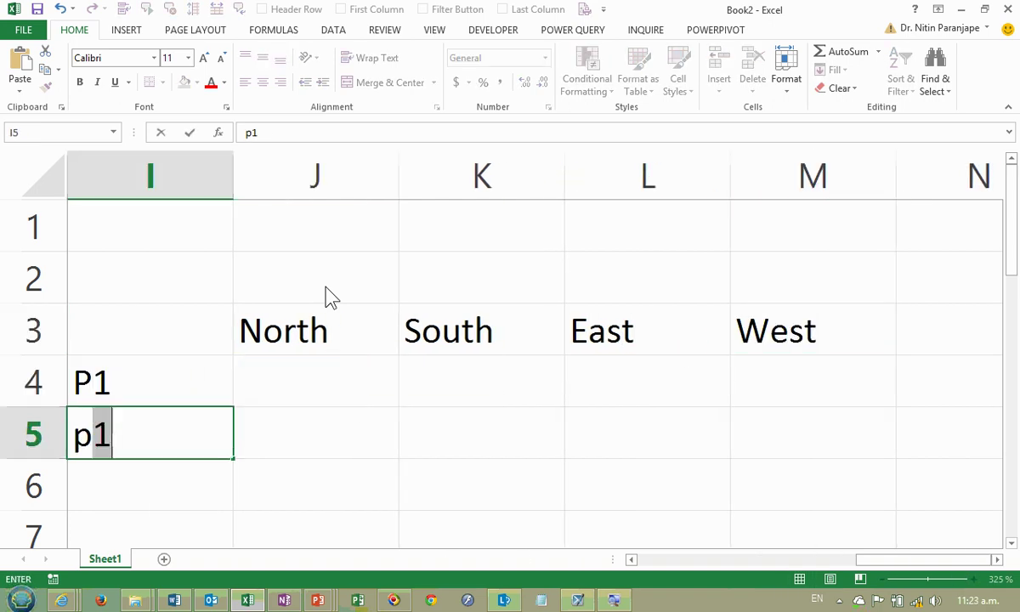
key("Return")
type("p3")
key("Return")
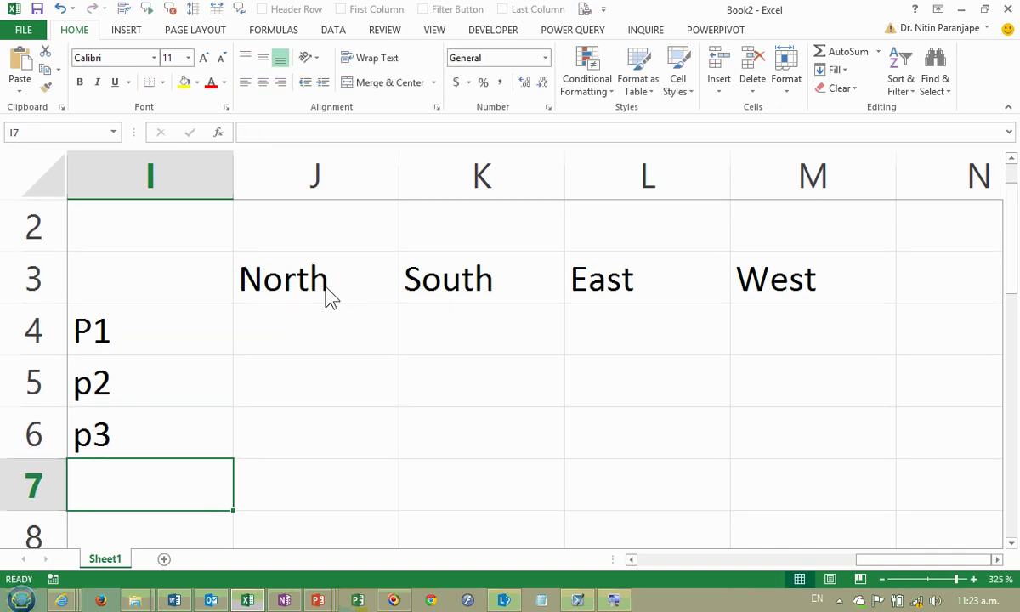
Step: Merge and center J2:K2 above the North and South headings and enter Z1 in it
left_click_drag(337, 244, 476, 245)
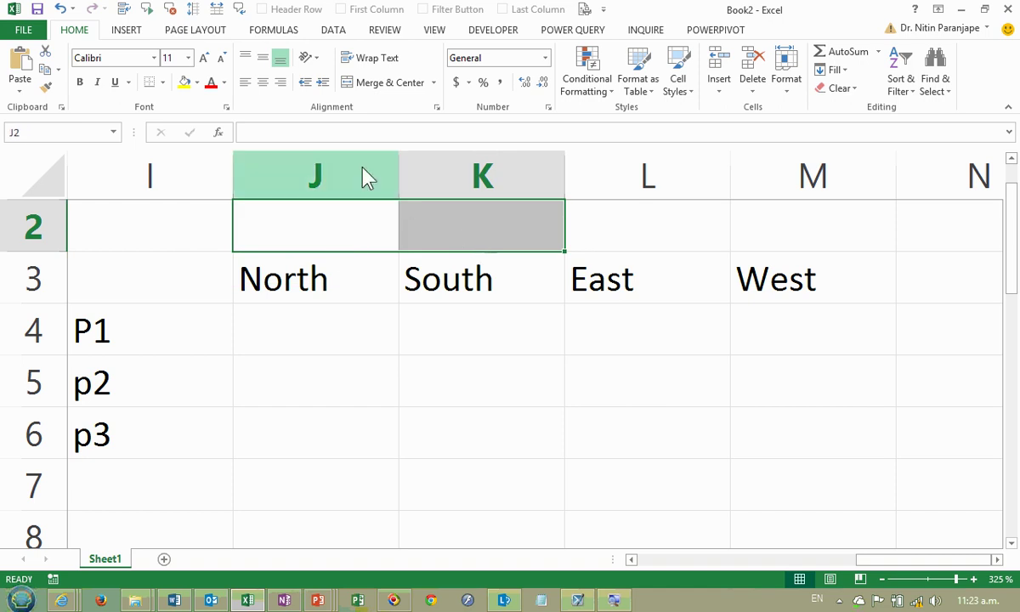
left_click(359, 91)
type("Z1")
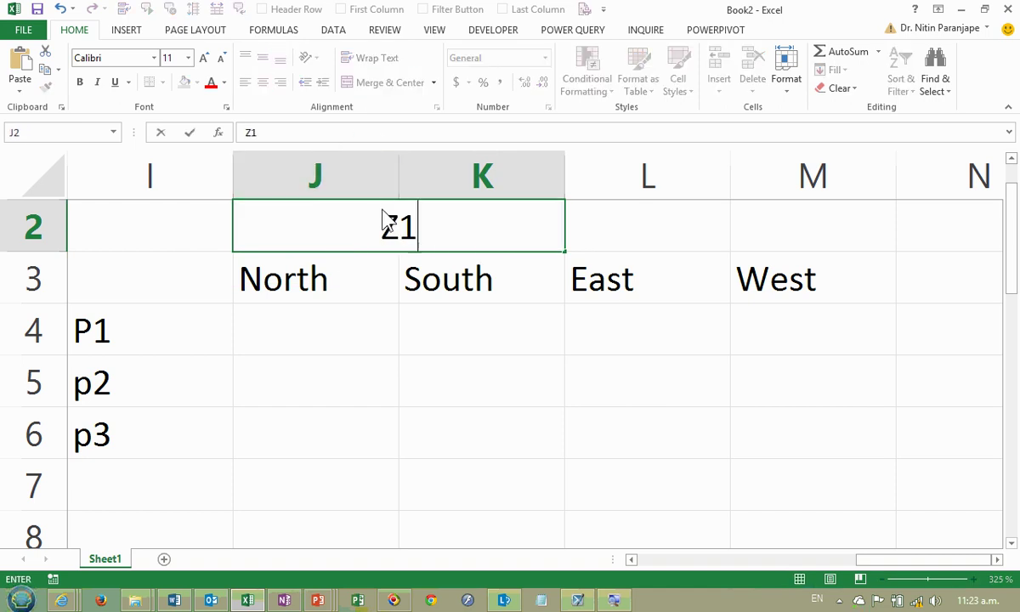
key("Return")
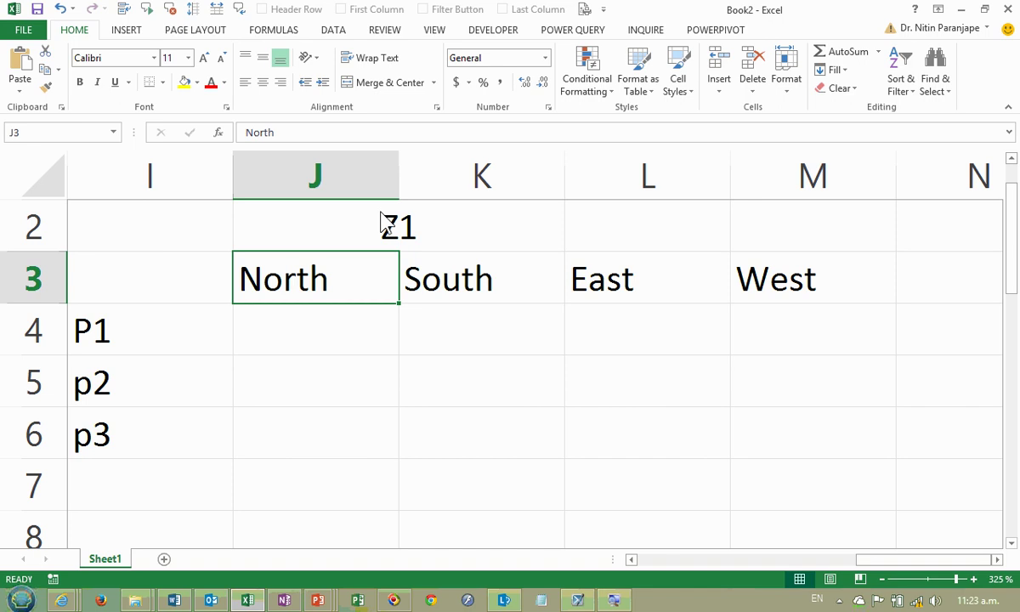
Step: Move the North heading from J3 to N3, after West
double_click(631, 236)
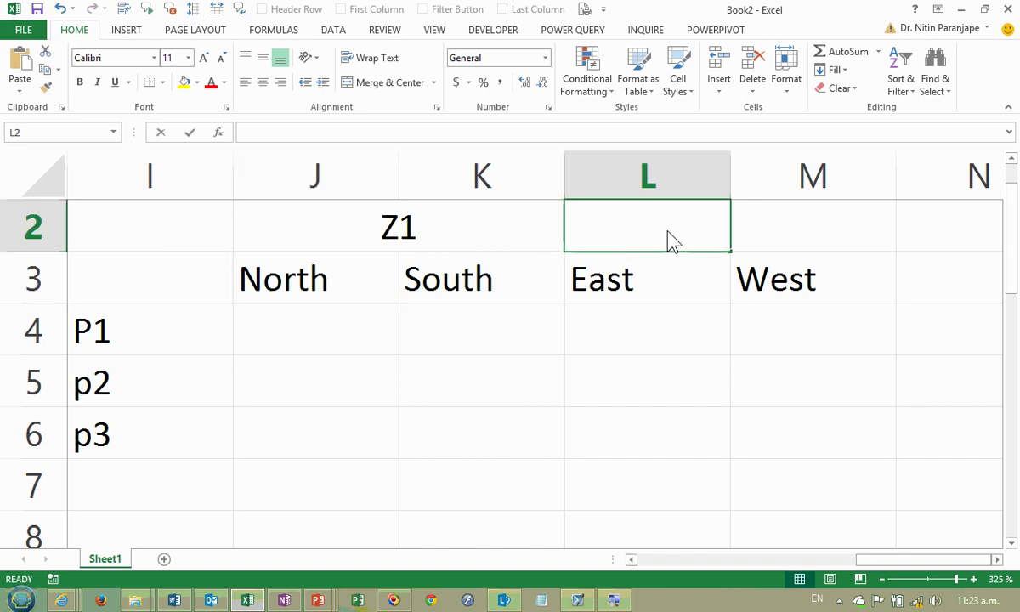
left_click(572, 323)
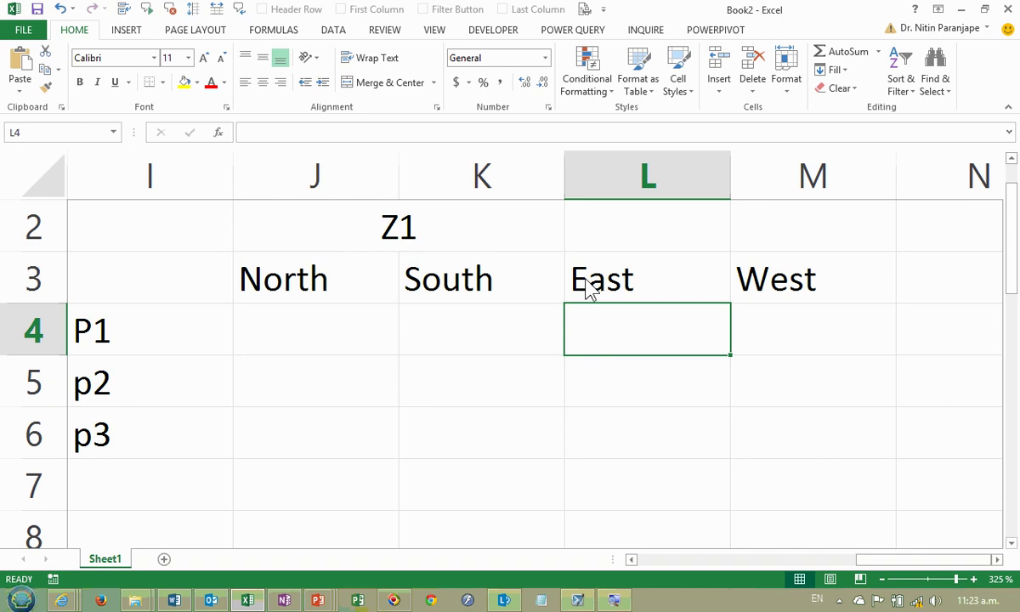
left_click(302, 294)
left_click_drag(332, 304, 945, 291)
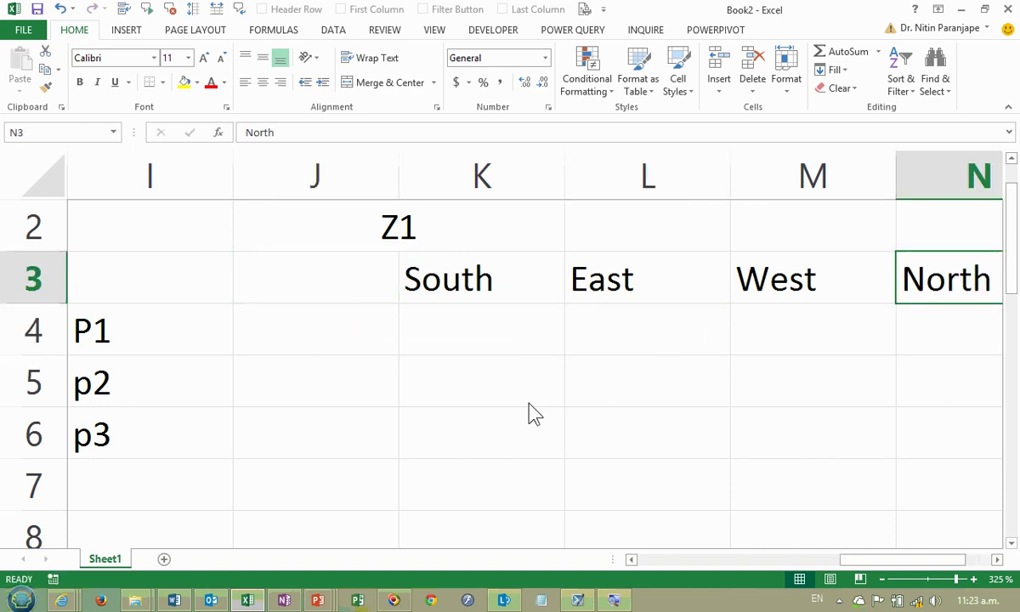
Step: Replace the product label in I5 with P4
left_click(134, 399)
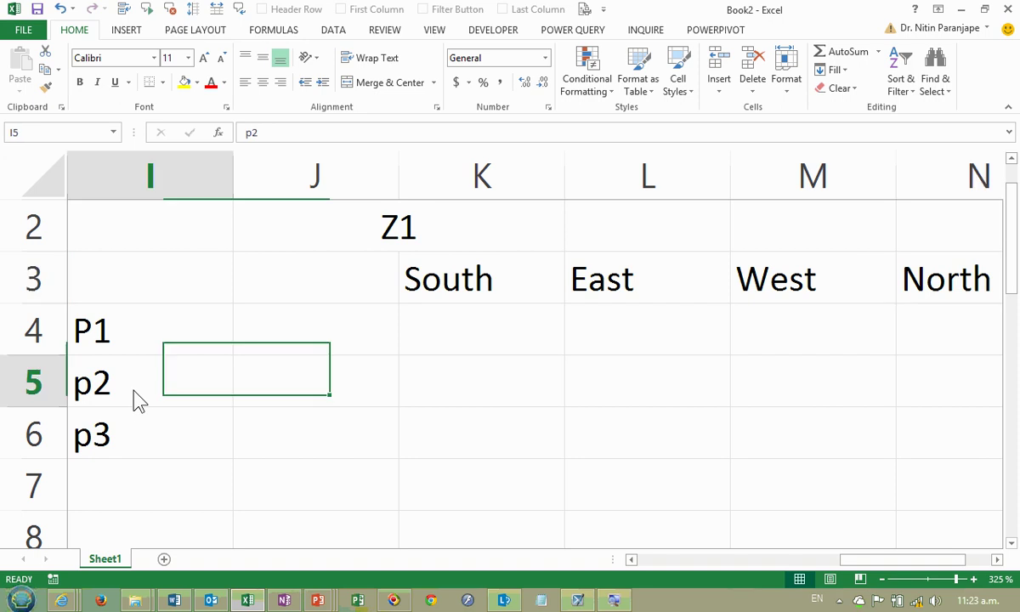
type("P4")
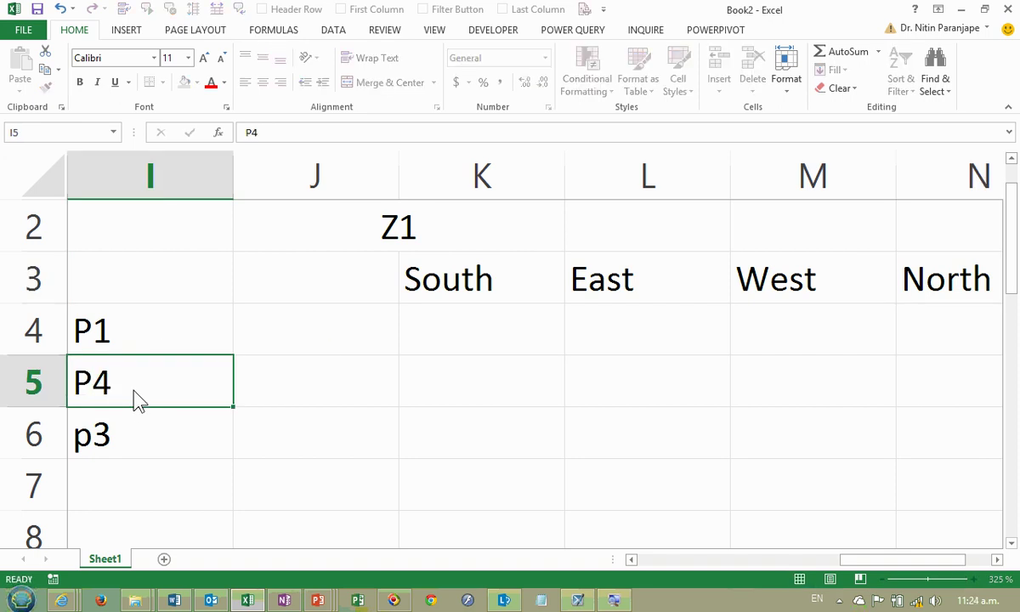
key("Return")
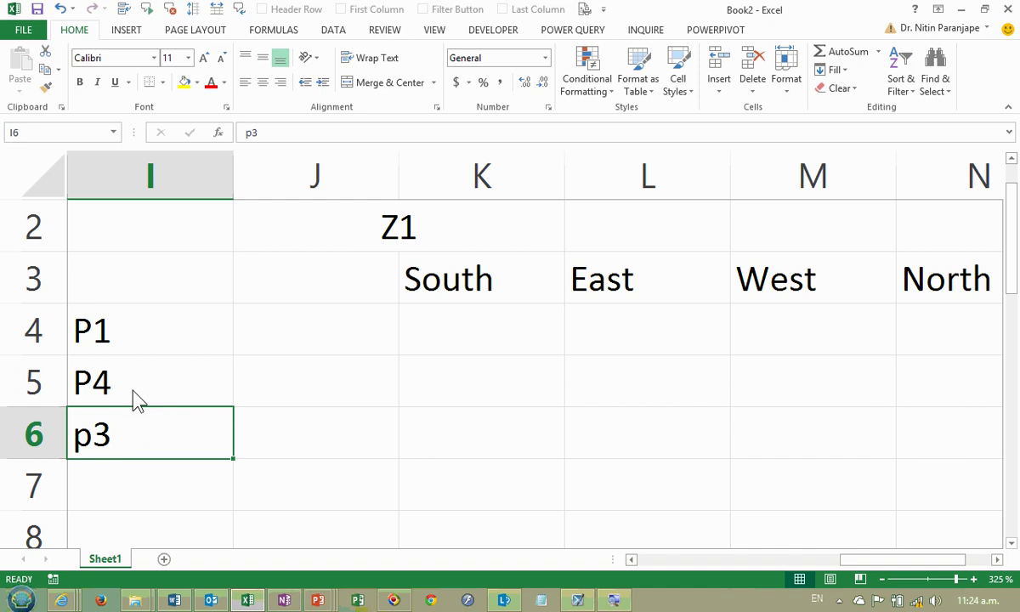
Step: Go back to the Date, Product, Amount and Region headings and examine the space below and beside them for new data
key("Left")
key("Left")
key("Left")
key("Left")
key("Left")
key("Left")
key("Left")
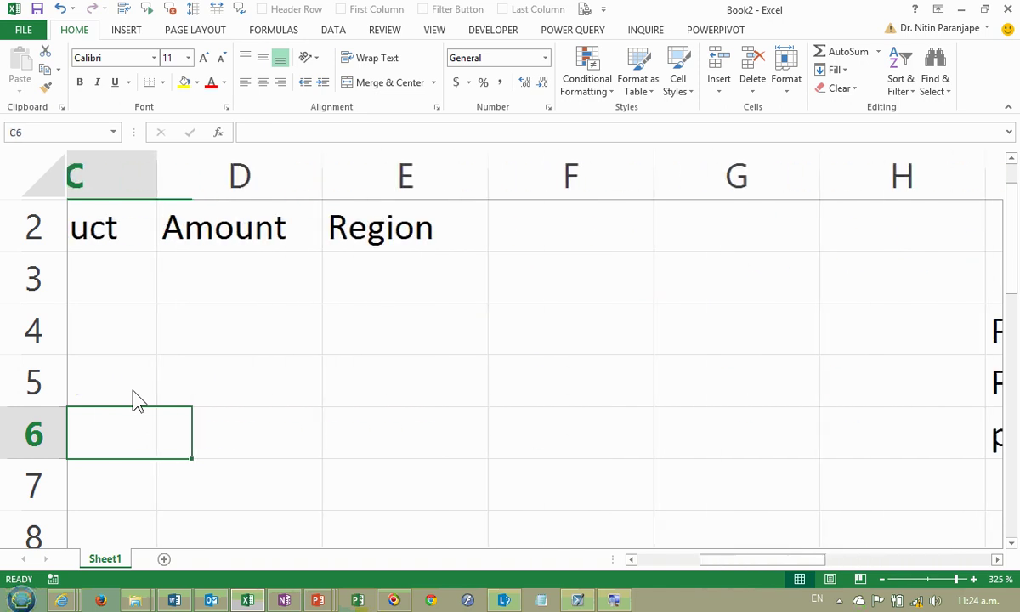
key("Up")
key("Up")
key("Up")
key("Up")
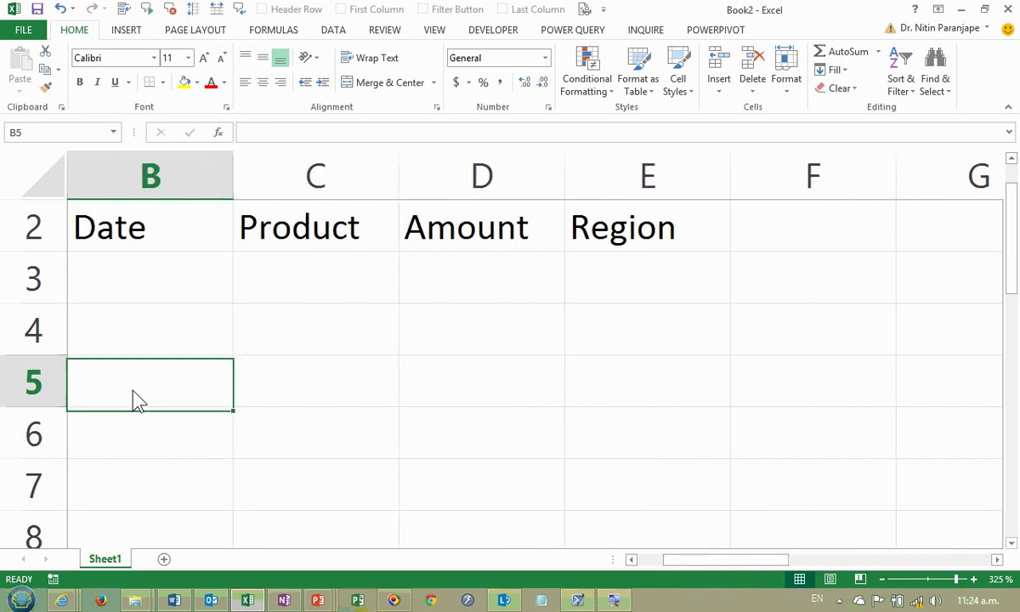
key("Right")
key("Right")
key("Right")
key("Right")
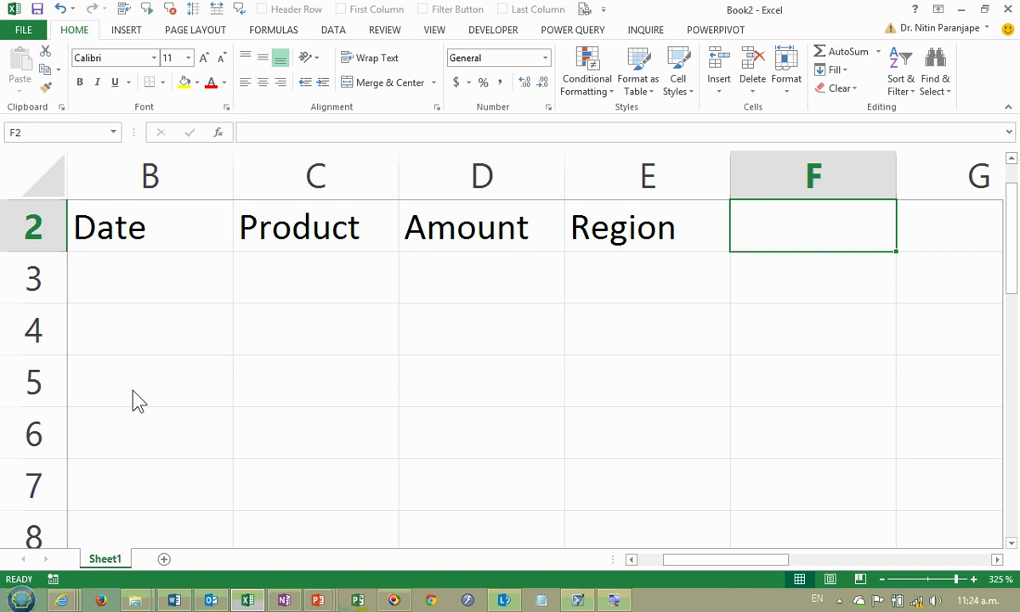
left_click(104, 295)
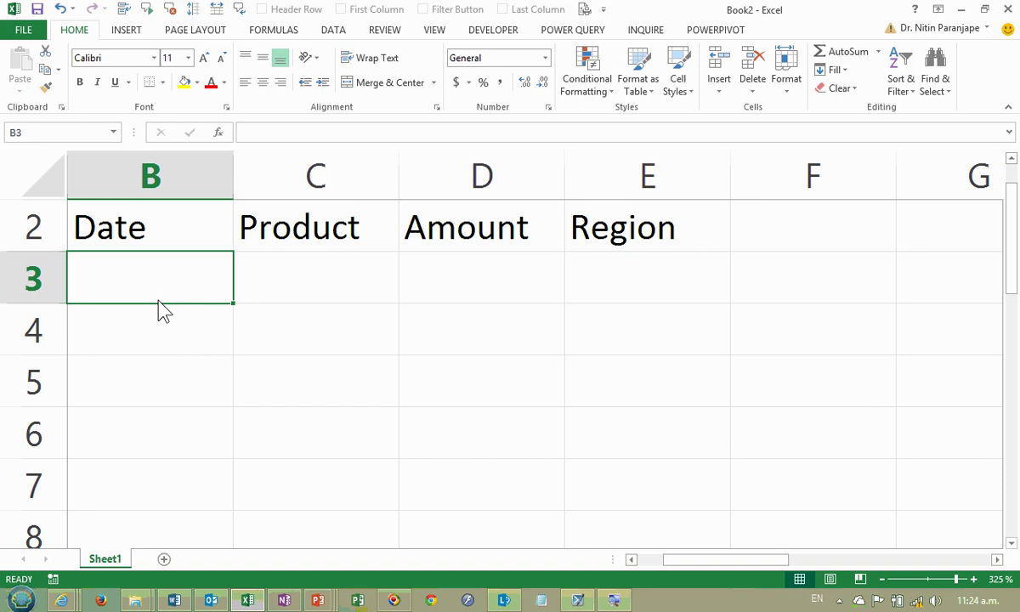
left_click(797, 231)
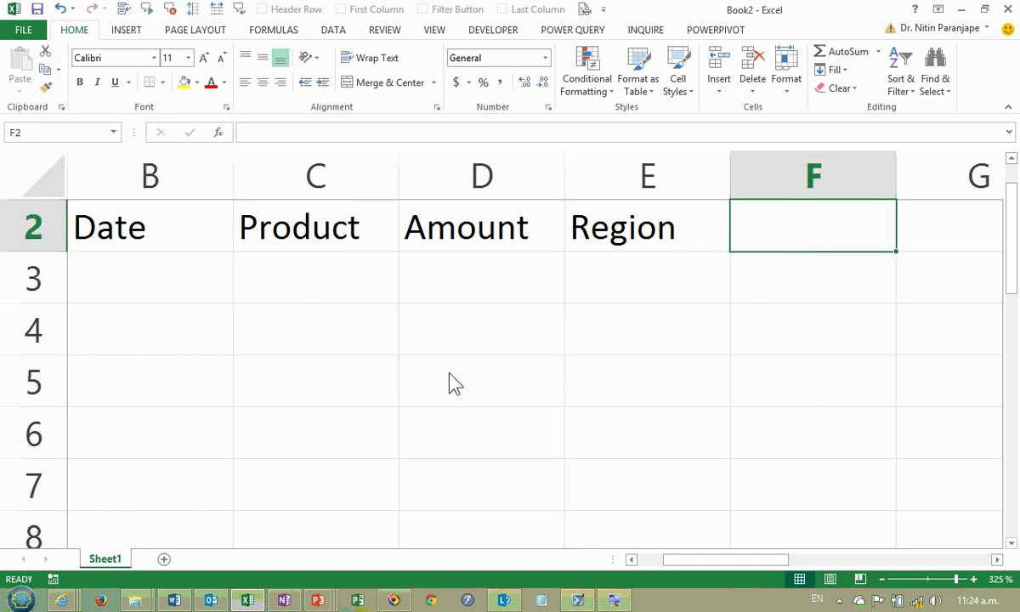
Step: Open the recent workbook accounts receivable - data only.xlsx
key("alt+f")
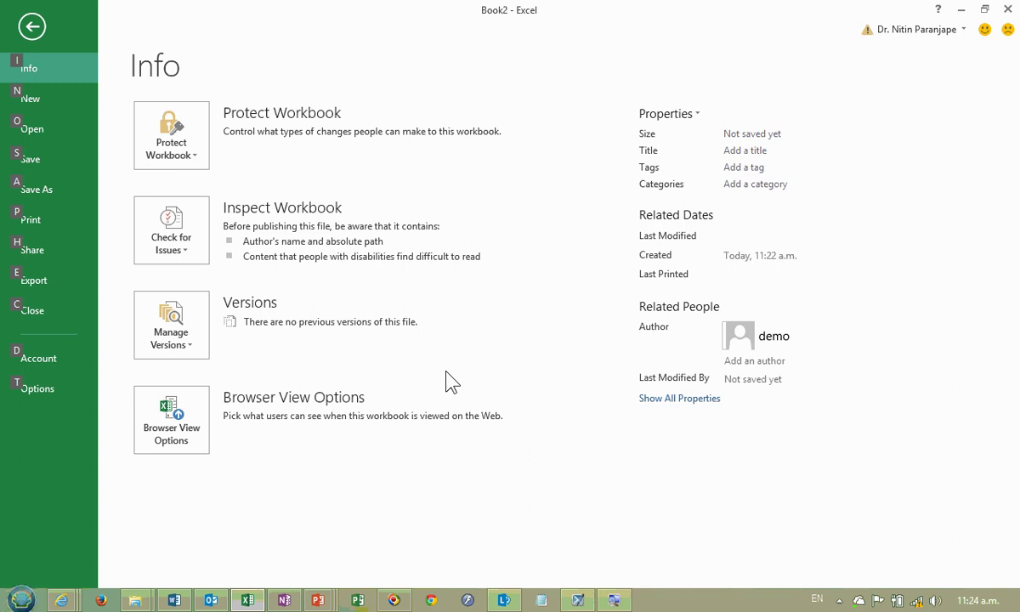
left_click(35, 141)
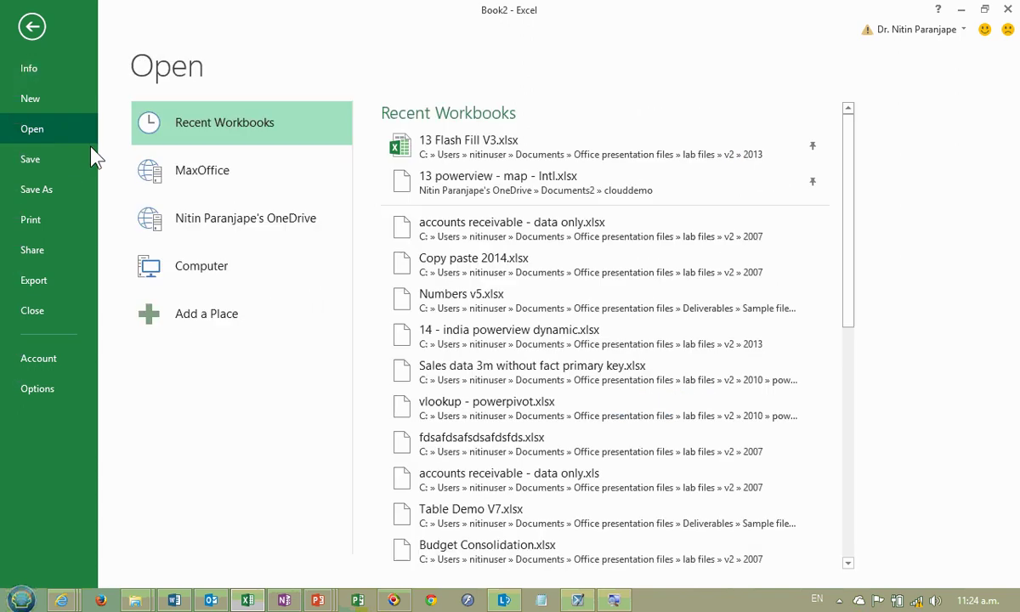
left_click(530, 241)
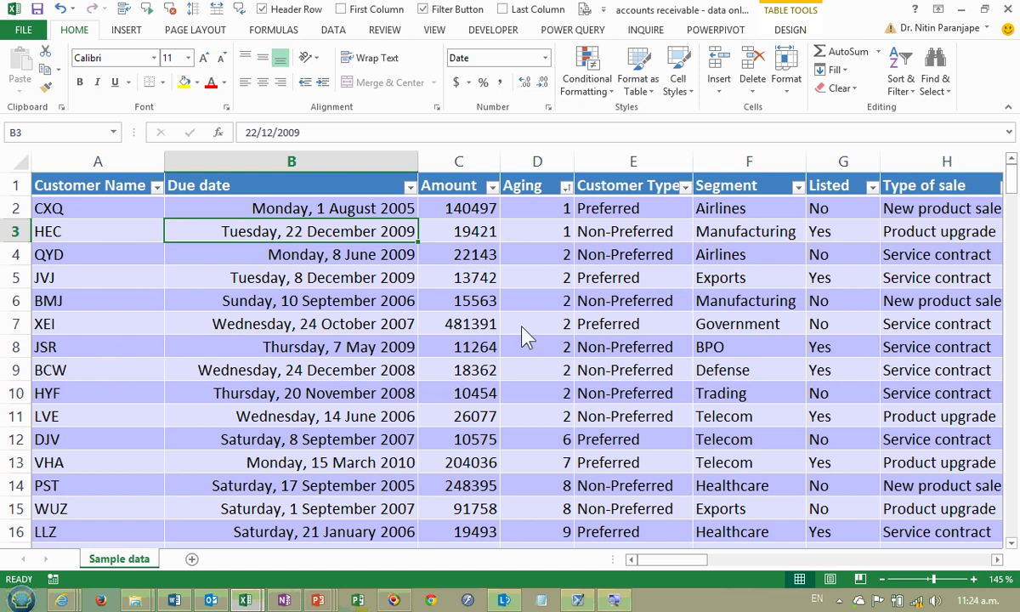
Step: Copy the 12-row, 12-column data block starting at C2 and paste it as values only at A1 of a new workbook
left_click_drag(459, 208, 803, 463)
key("ctrl+c")
key("ctrl+n")
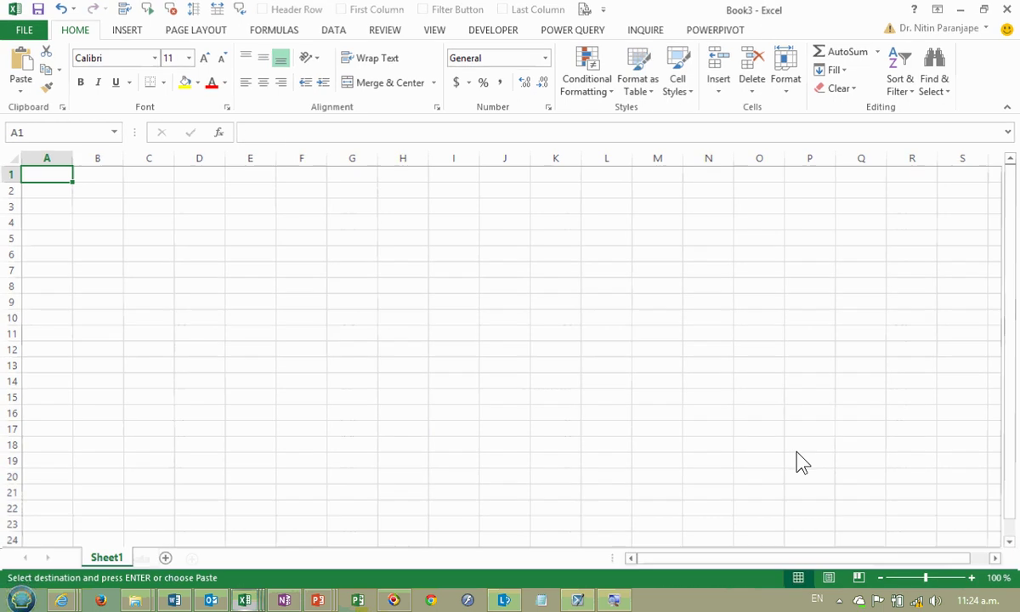
key("ctrl+v")
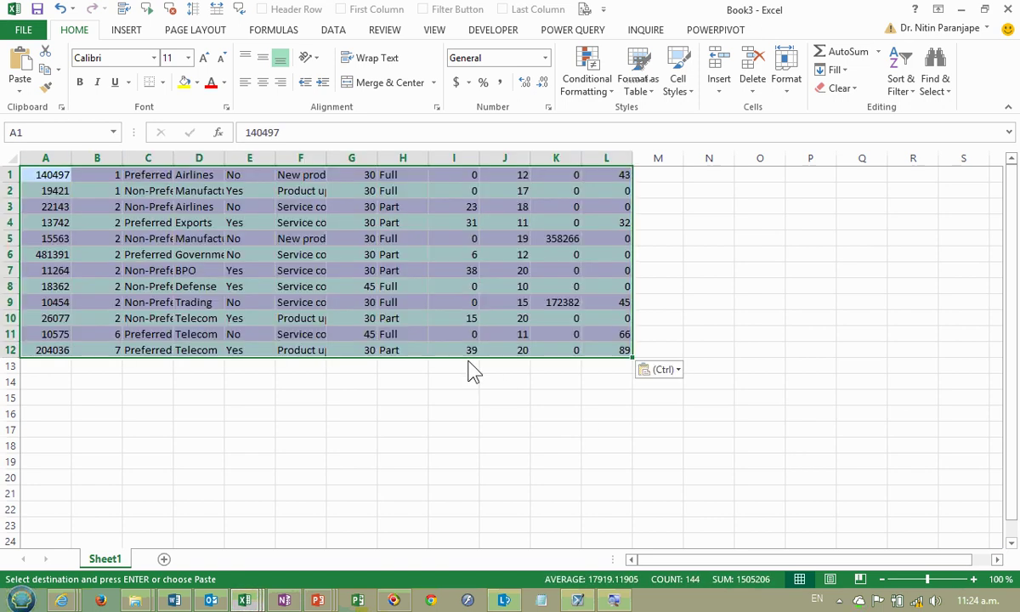
left_click(664, 379)
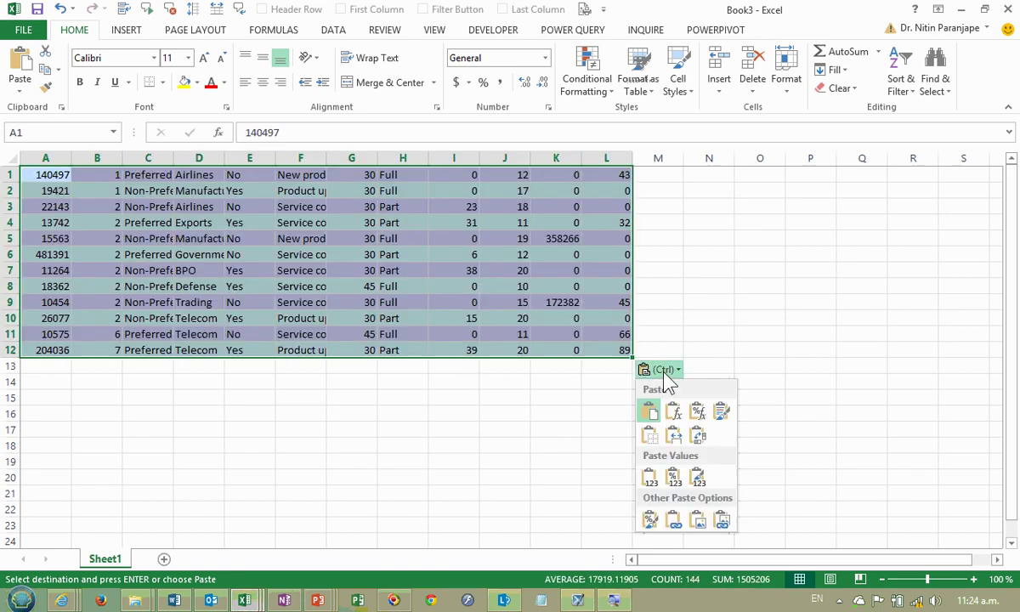
left_click(651, 479)
Step: Fill the data rows A5:L5 and A11:L11 with yellow
left_click(251, 255)
scroll(252, 254, "up", 5, "ctrl")
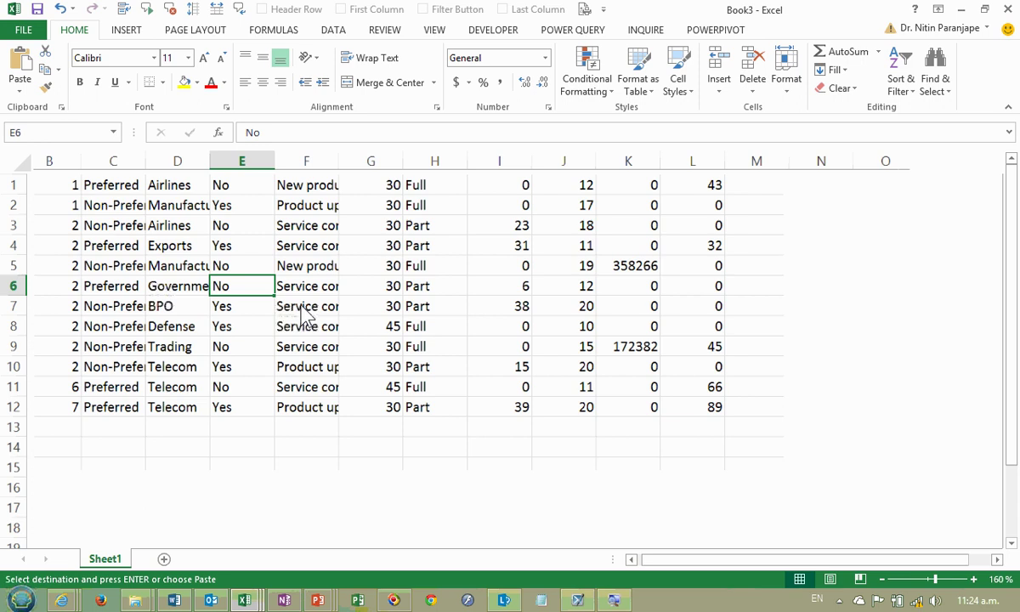
left_click(177, 303)
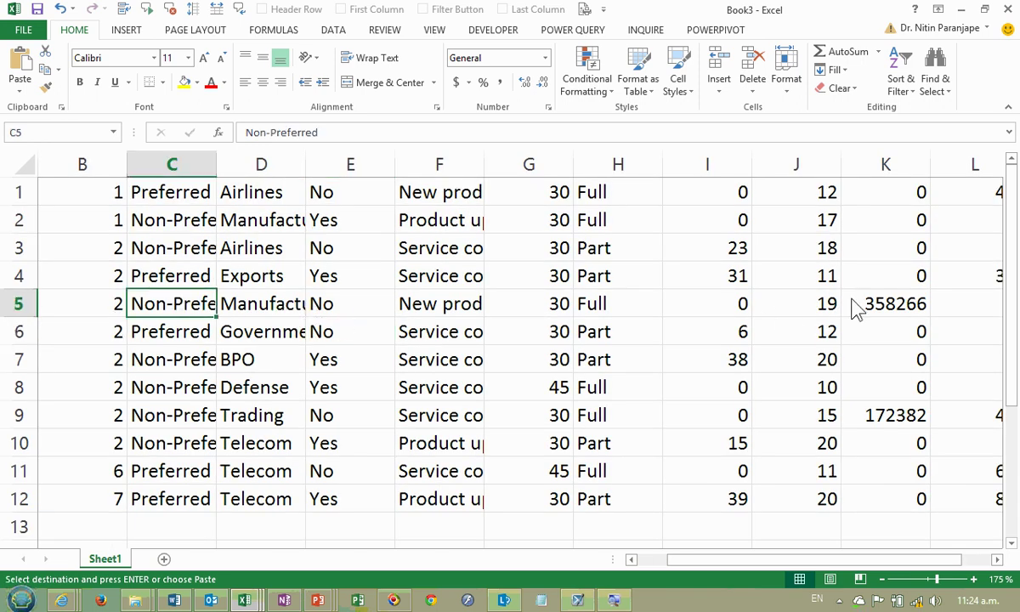
left_click_drag(78, 310, 774, 326)
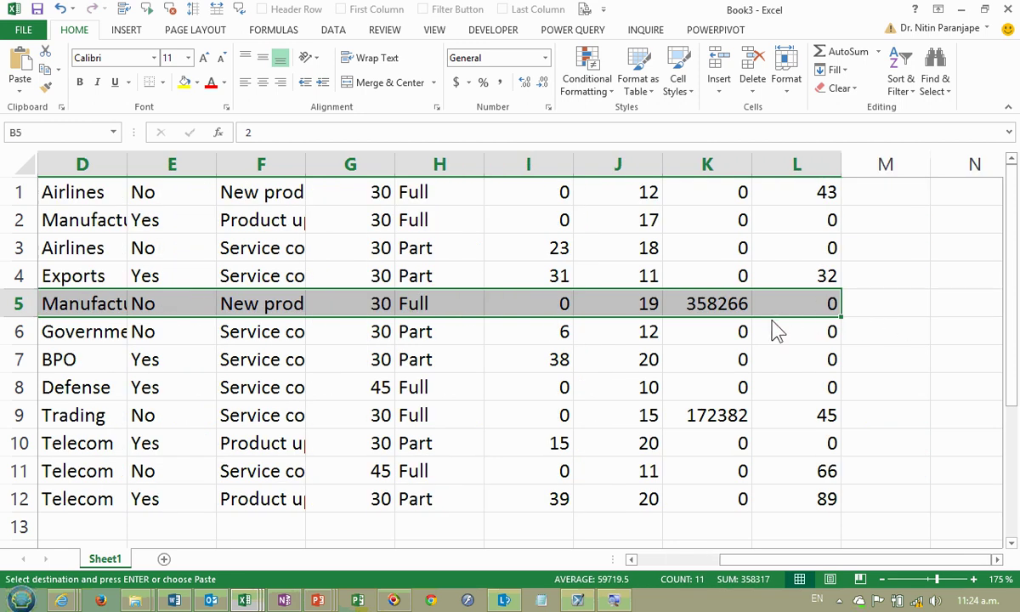
scroll(701, 369, "down", 6)
left_click_drag(41, 225, 530, 231)
left_click_drag(39, 306, 529, 319)
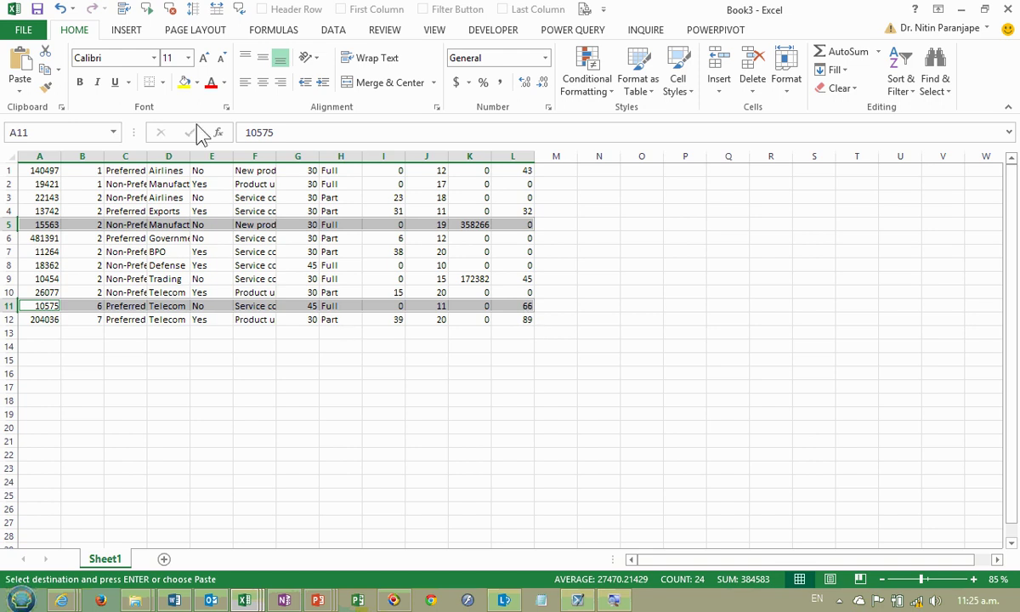
left_click(185, 83)
Step: Fill the data rows A7:L9 with the standard purple color
left_click_drag(43, 251, 524, 278)
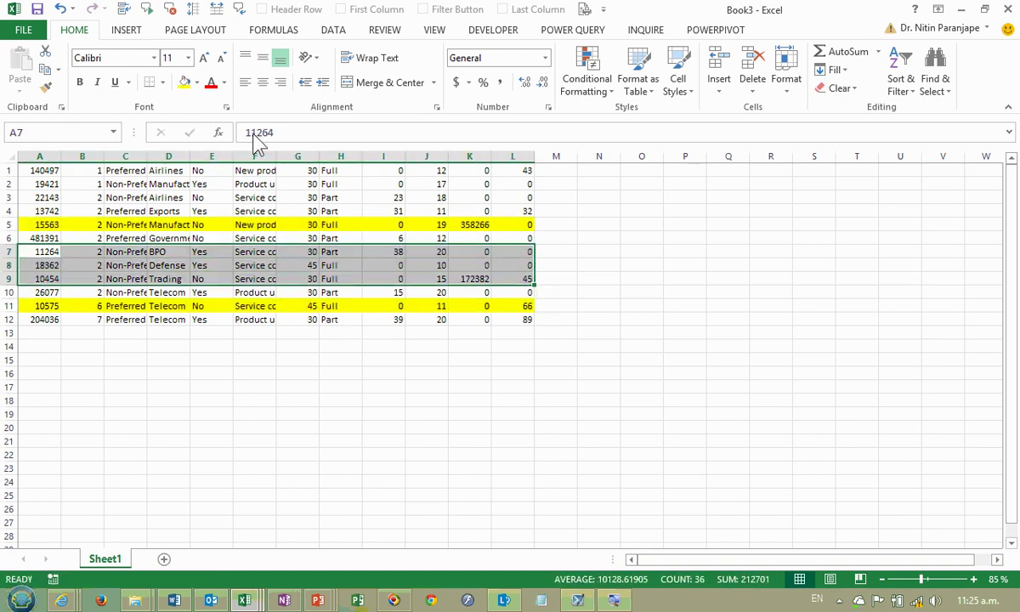
left_click(196, 84)
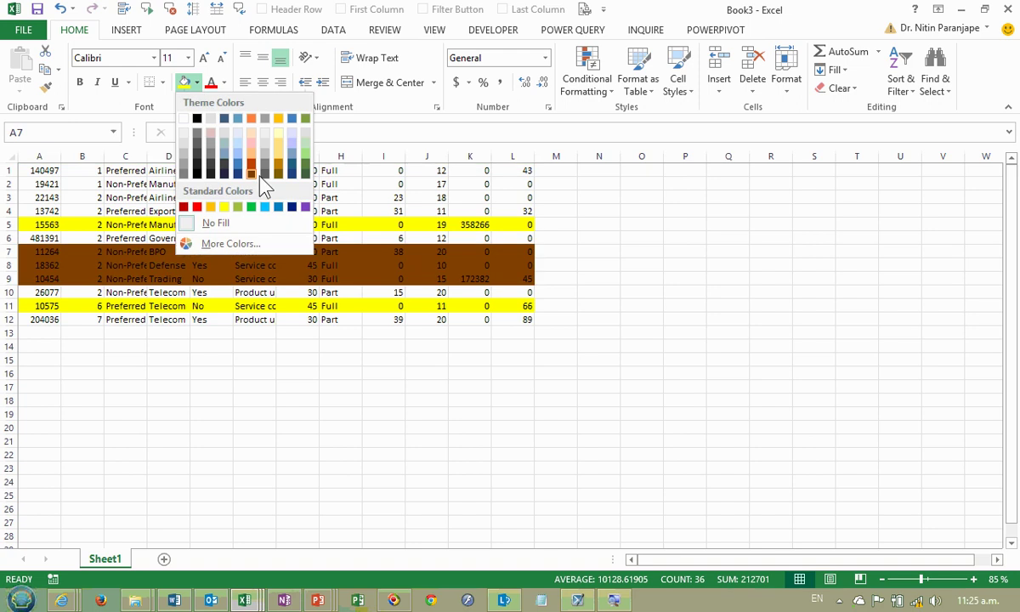
left_click(303, 205)
Step: Fill the data row A2:L2 with the green theme color
left_click_drag(44, 185, 522, 203)
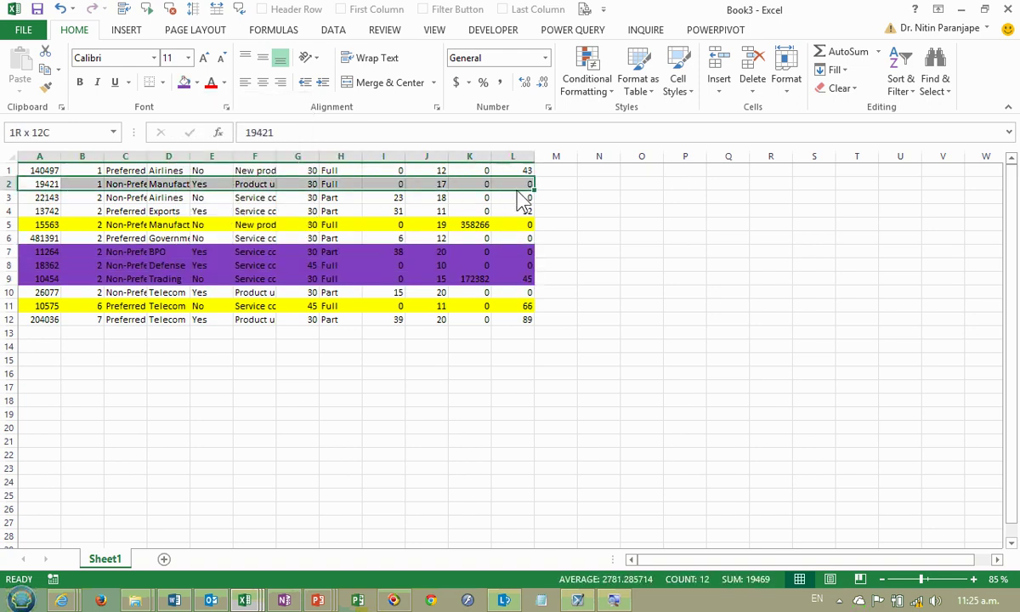
left_click(185, 83)
left_click(196, 83)
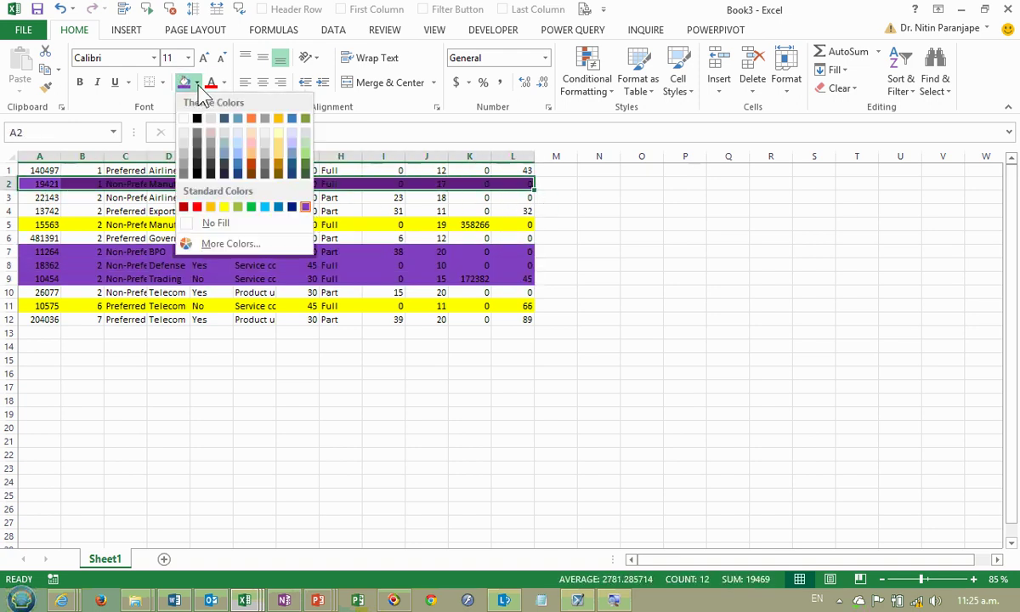
left_click(305, 121)
left_click(263, 223)
Step: Examine cells in columns F and G across the green, yellow and uncolored rows to compare their contents
scroll(219, 246, "up", 4)
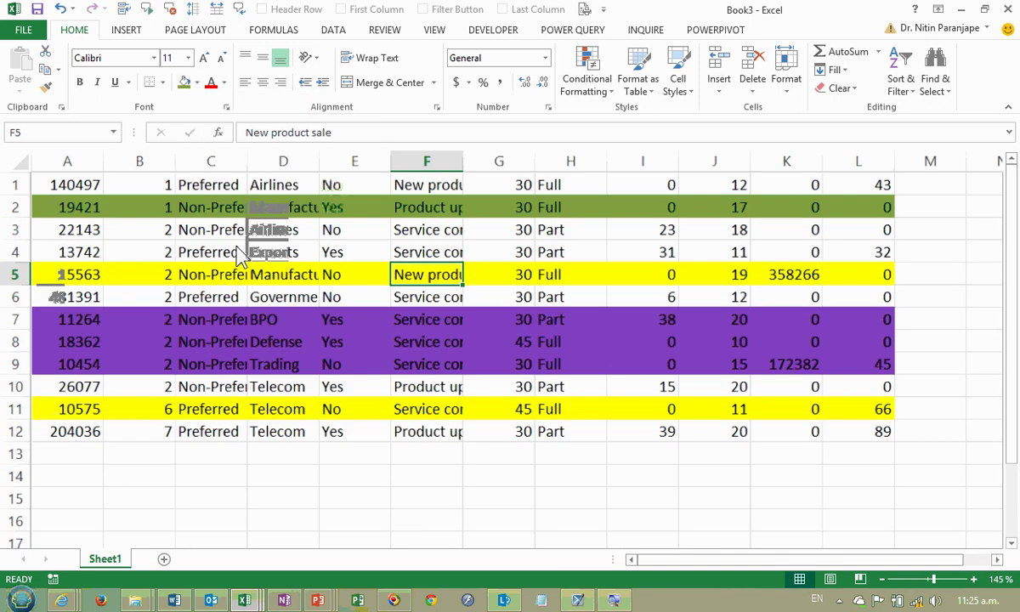
scroll(240, 260, "up", 2)
left_click(403, 244)
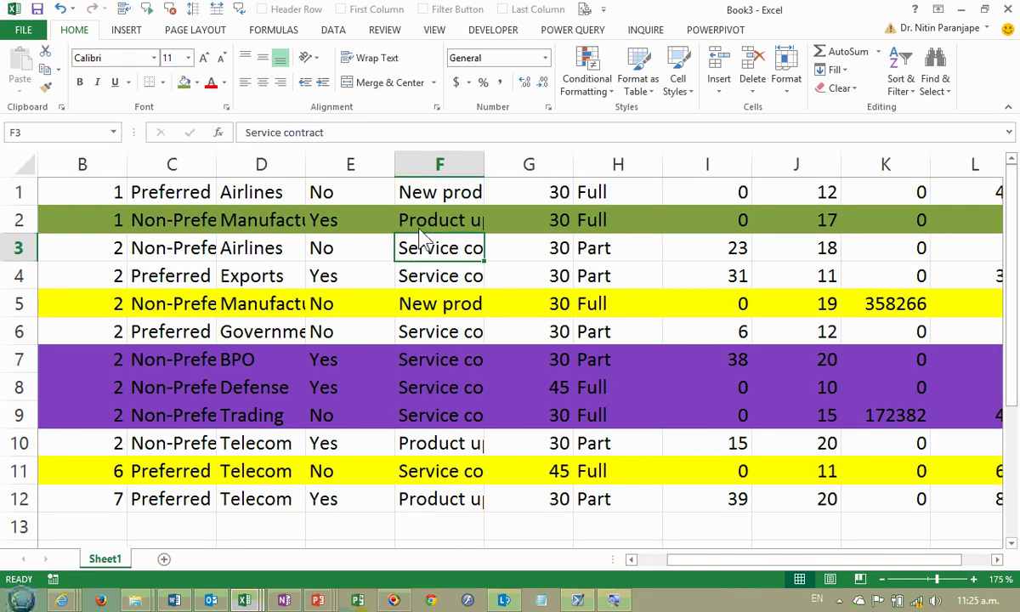
key("Up")
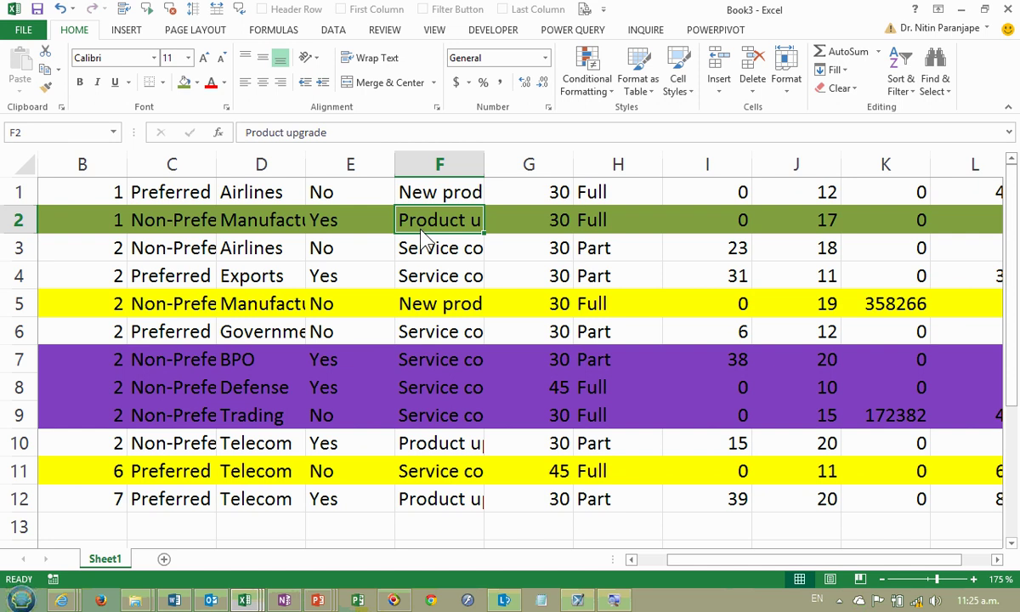
left_click(430, 258)
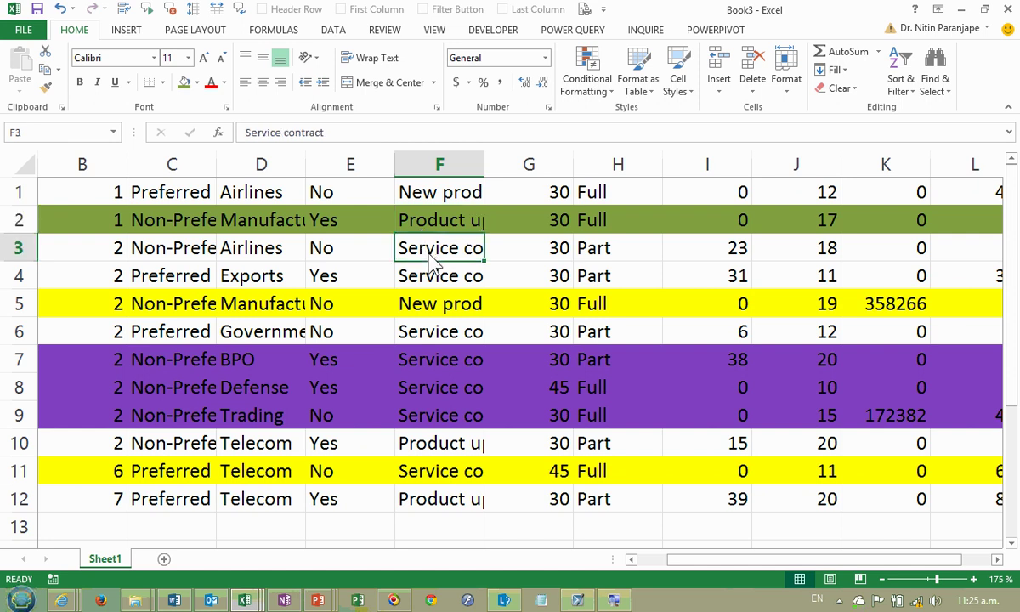
left_click(521, 255)
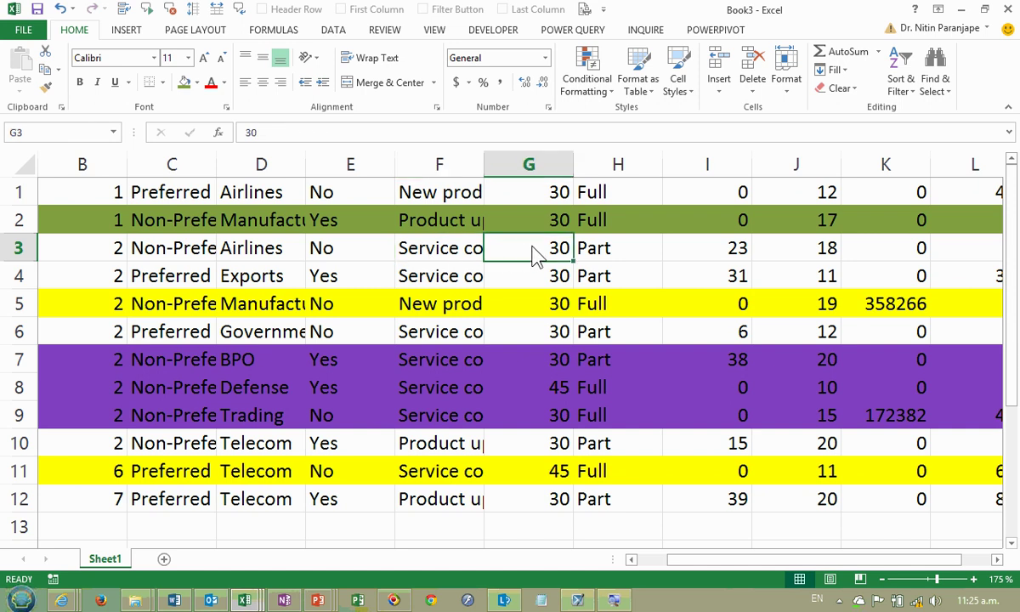
left_click(520, 223)
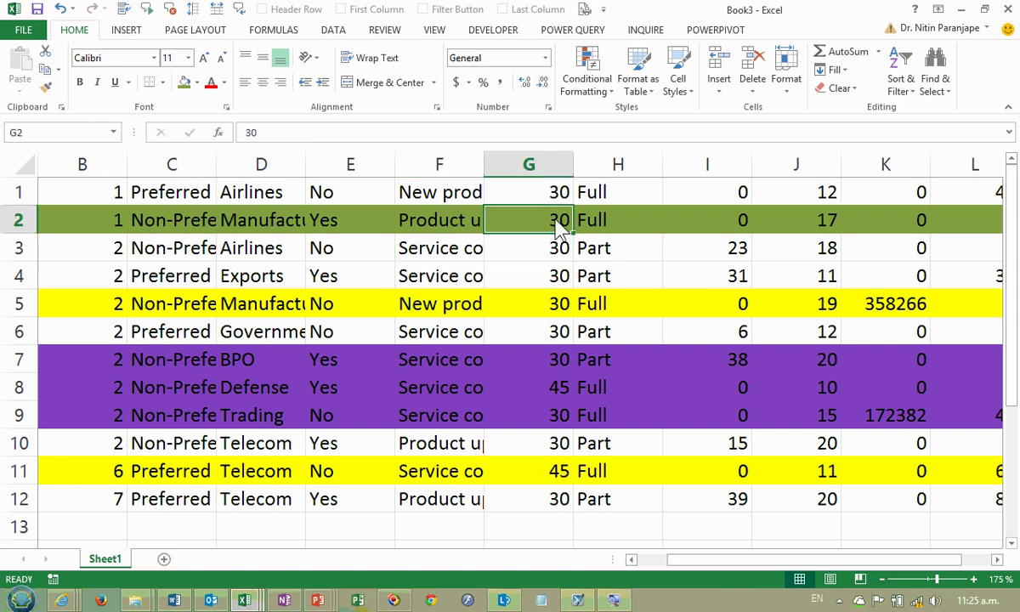
left_click(551, 308)
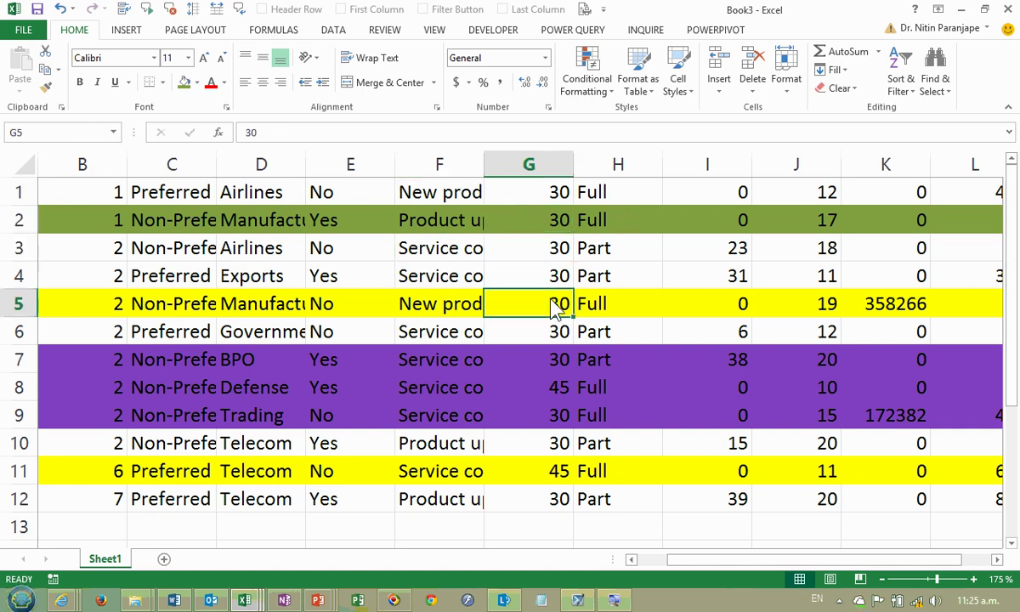
Step: Copy the color-coded range B1:G12
left_click(561, 366)
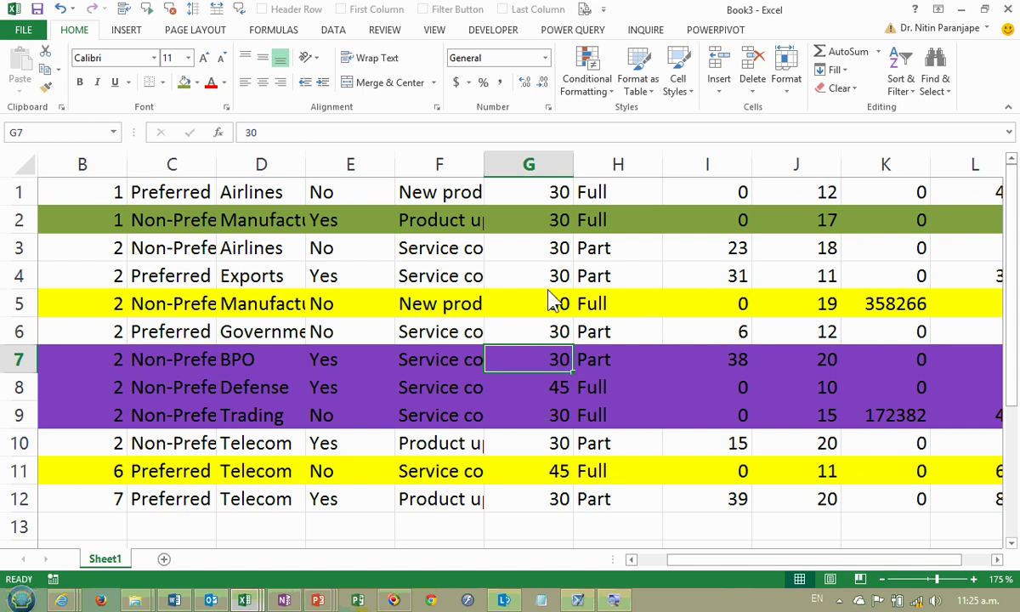
left_click(554, 228)
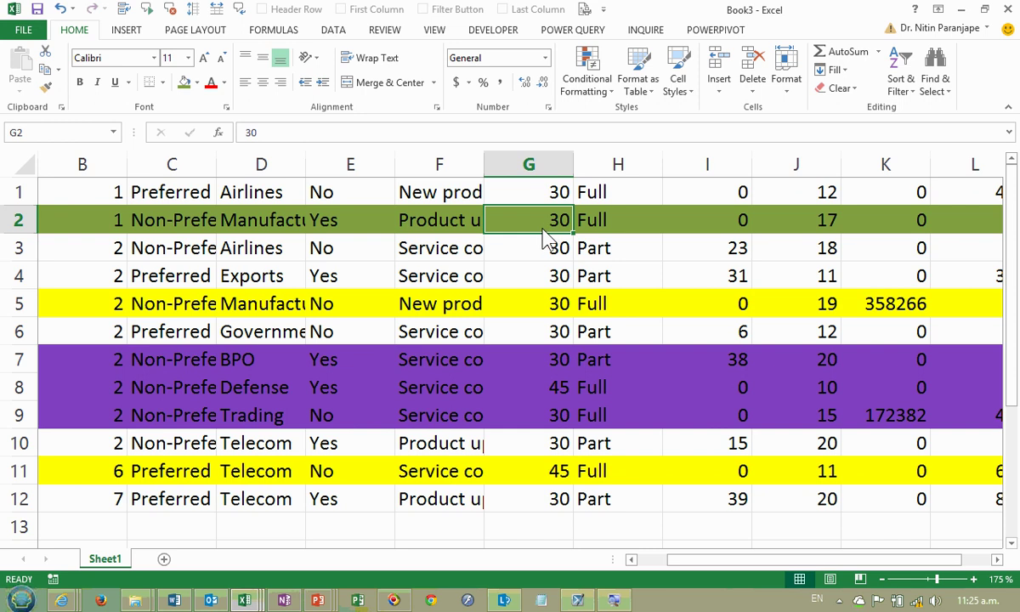
left_click_drag(94, 191, 559, 506)
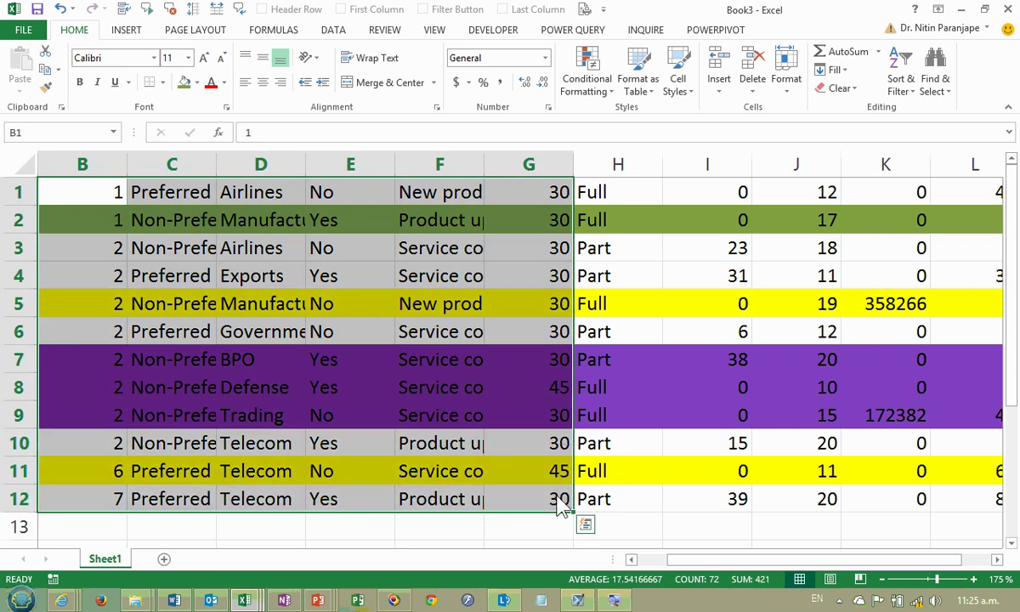
key("ctrl+c")
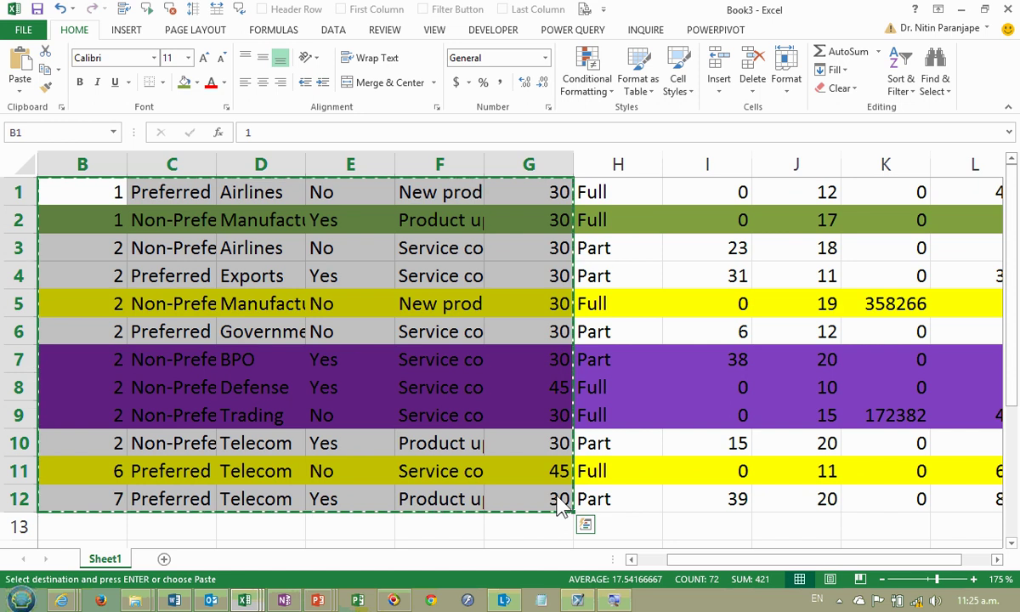
left_click(584, 525)
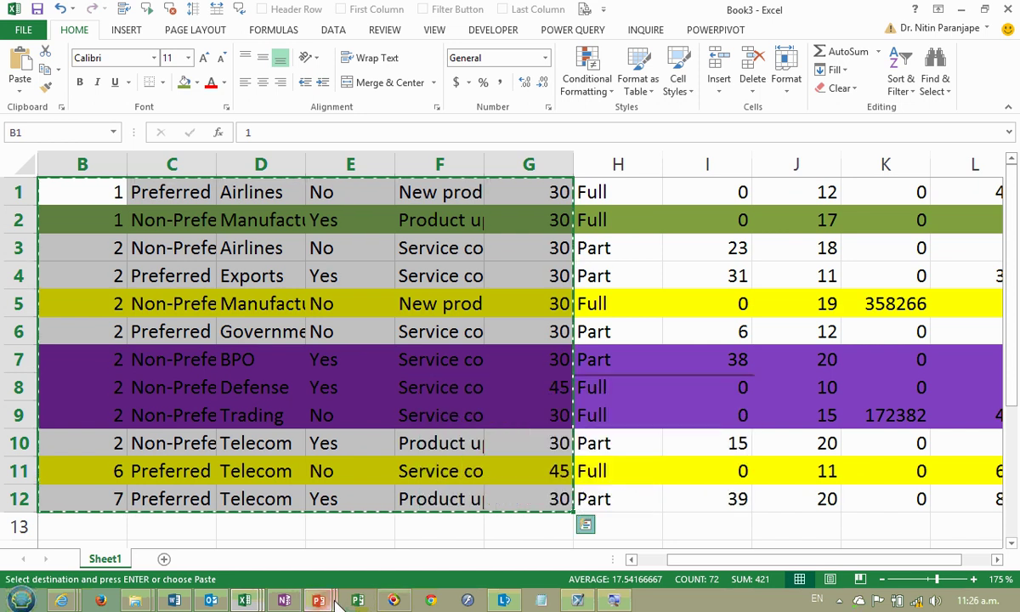
key("ctrl+q")
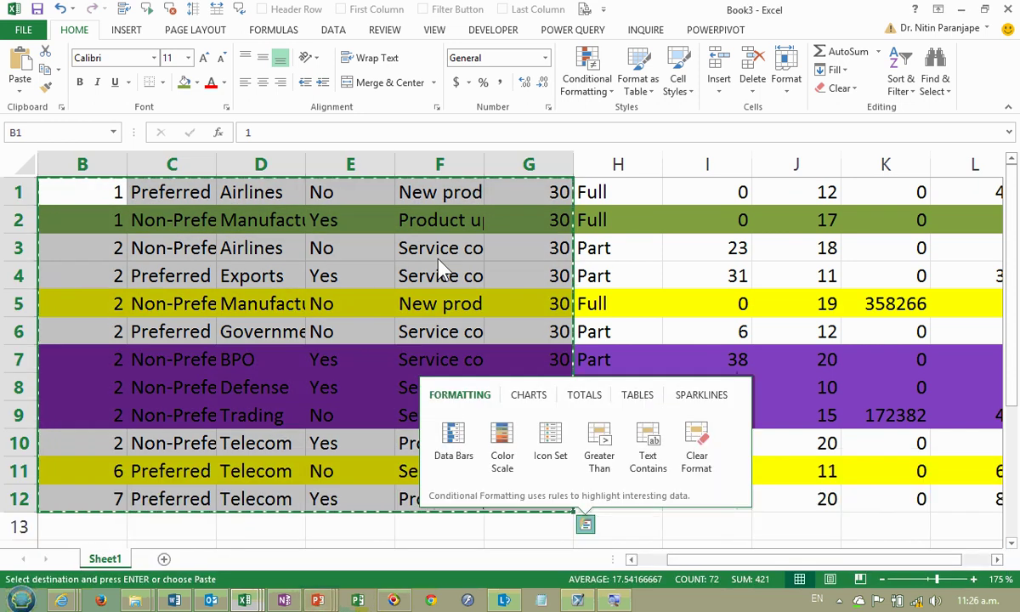
Step: Create a new blank workbook and paste the copied range at A1
key("ctrl+n")
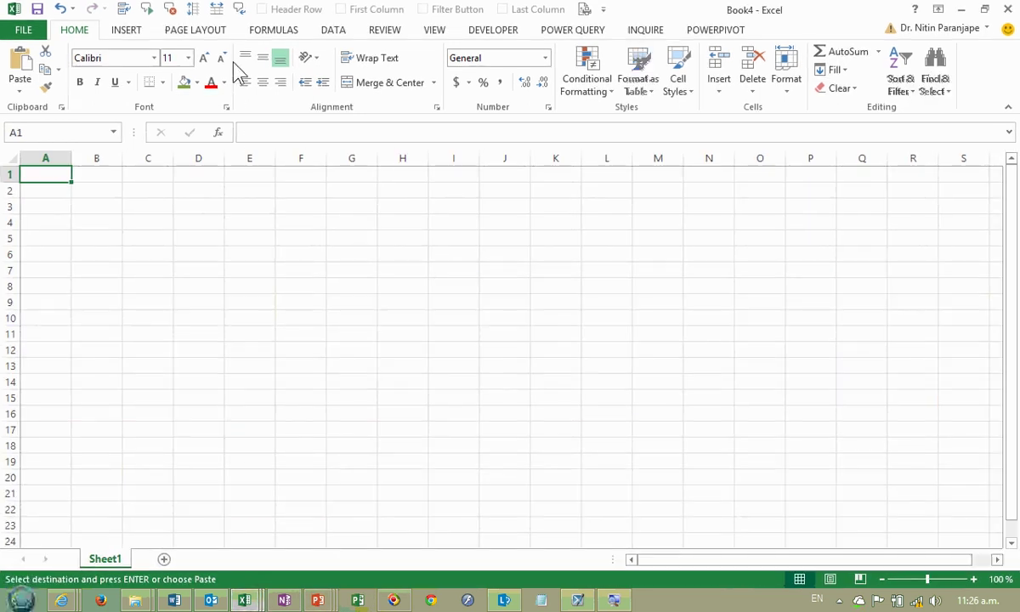
left_click(198, 30)
left_click(22, 75)
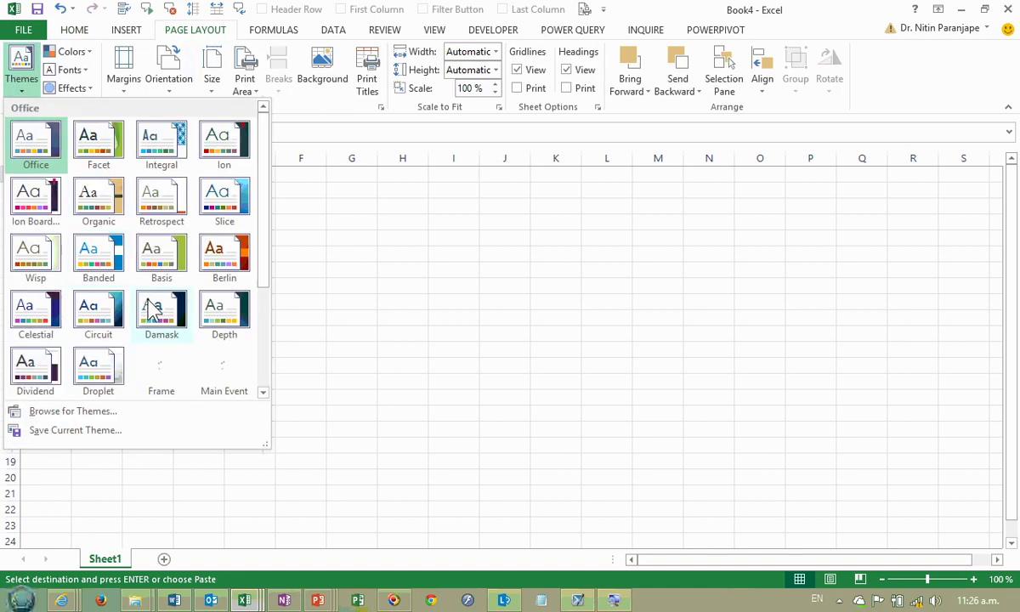
key("Escape")
key("ctrl+v")
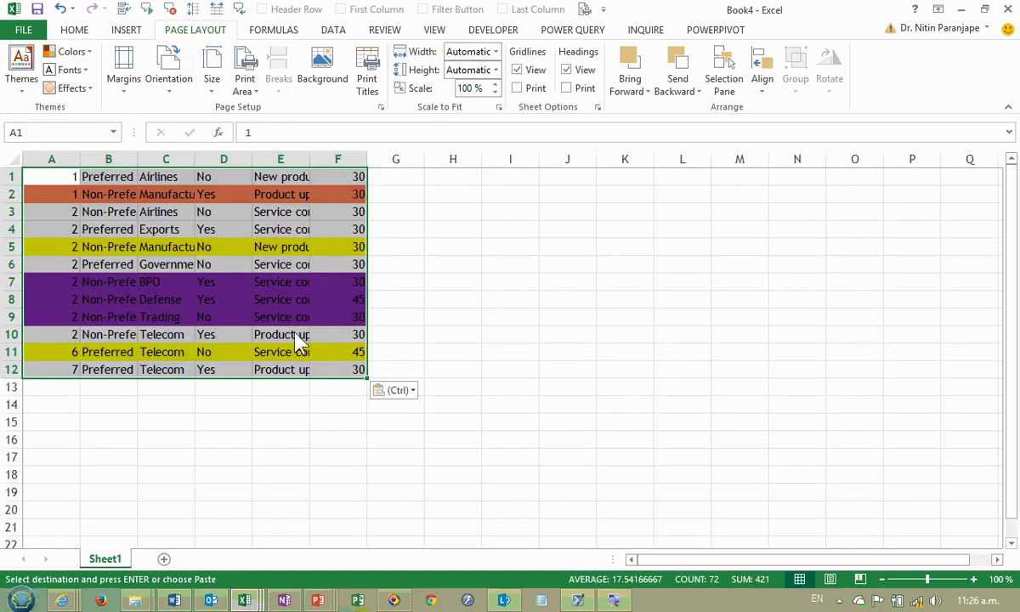
Step: Examine the fill color of row 2 in the pasted data at a larger zoom
left_click(182, 196)
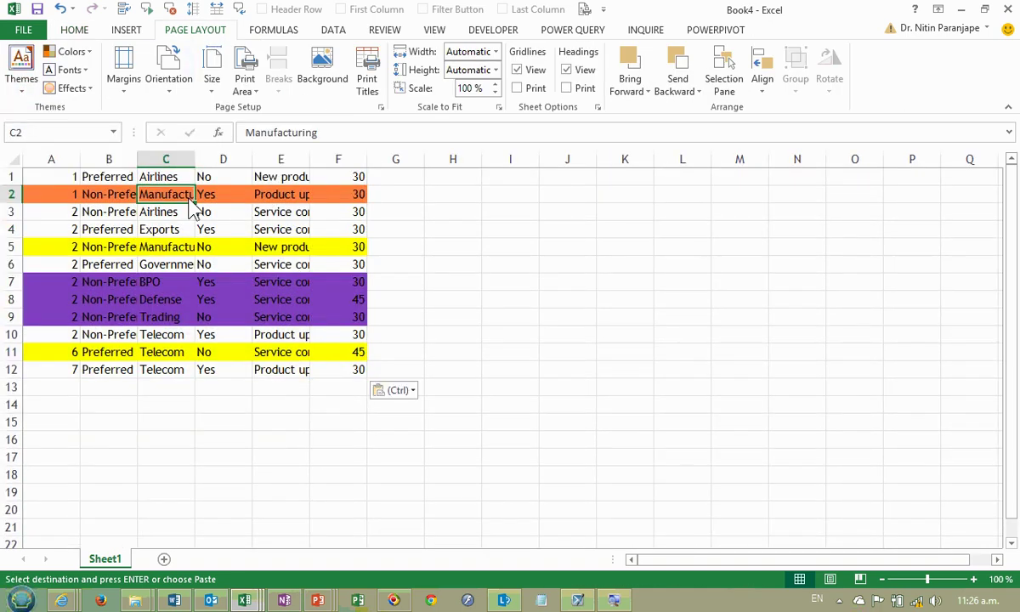
scroll(182, 195, "up", 9)
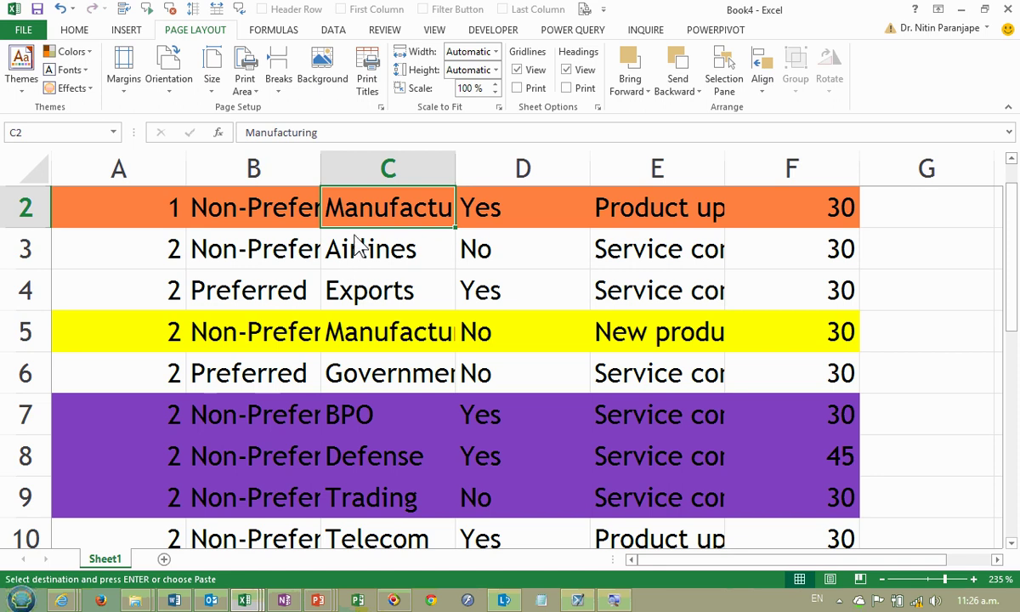
left_click(533, 216)
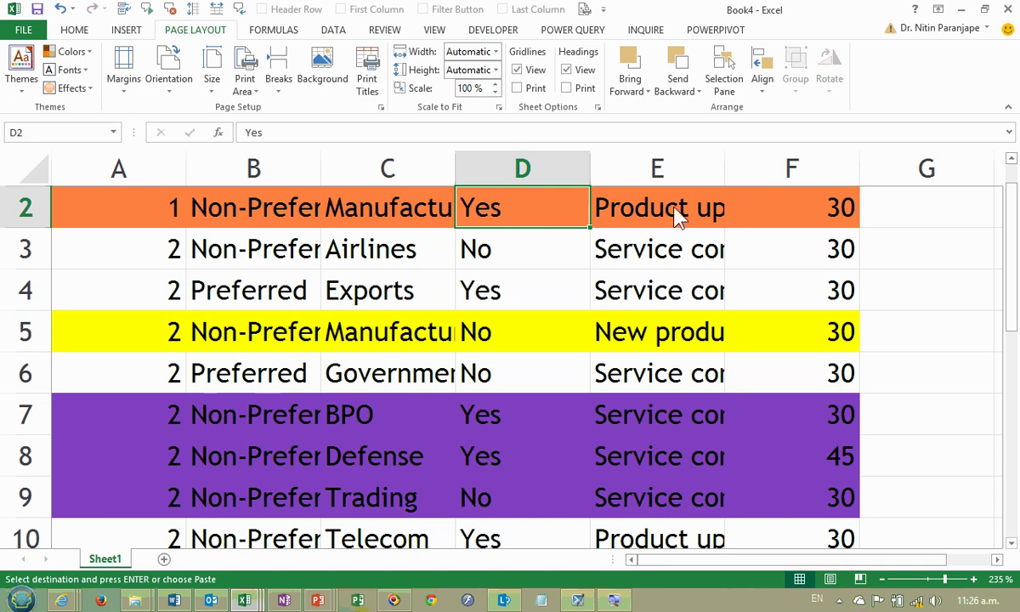
Step: Insert a blank row above the pasted data and enter the heading Status in G1
left_click(897, 219)
scroll(898, 219, "up", 1)
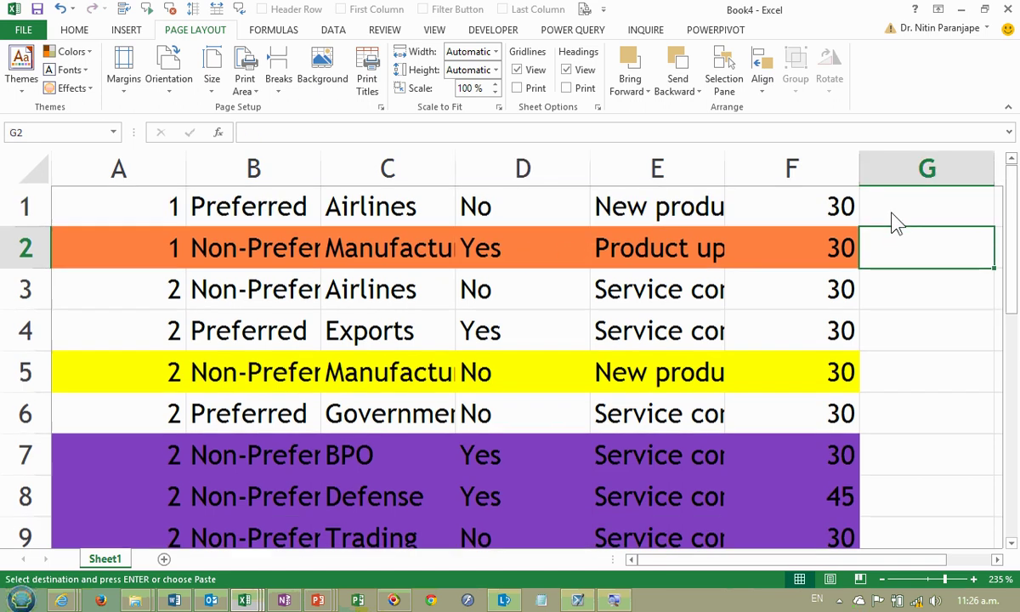
right_click(22, 208)
left_click(68, 324)
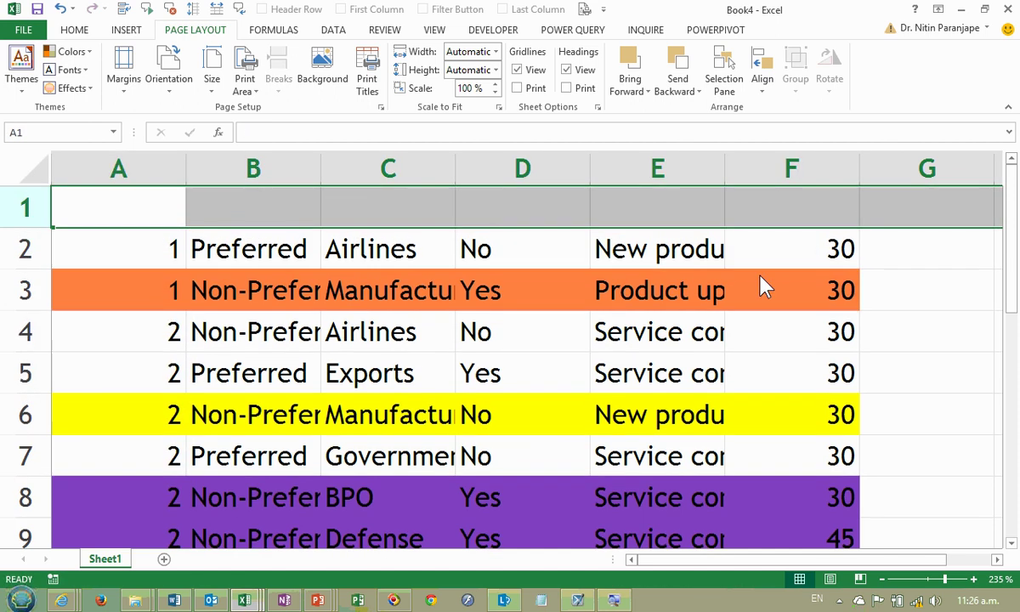
left_click(911, 218)
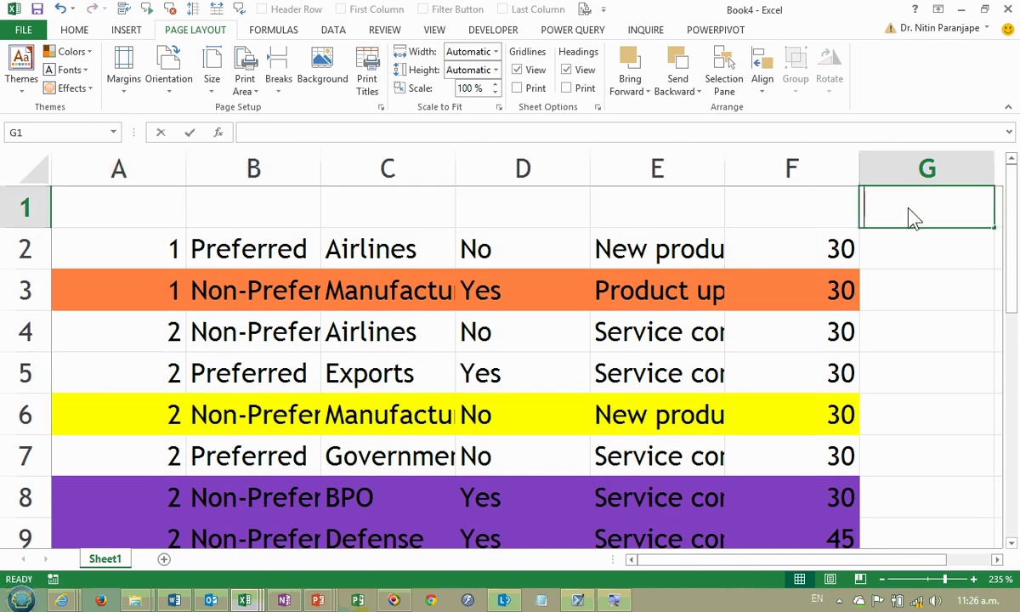
type("Star")
key("BackSpace")
type("tus")
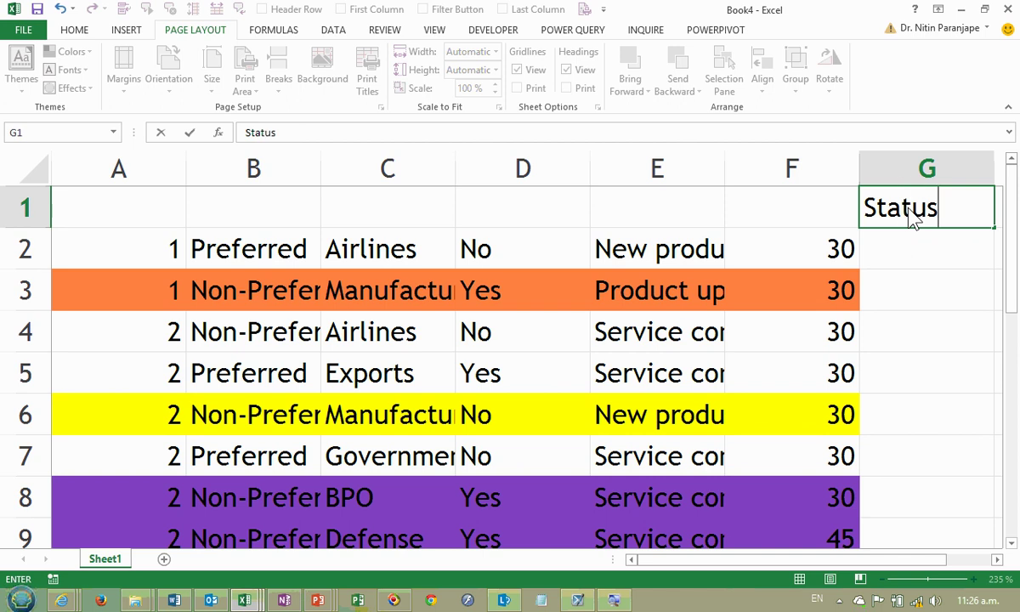
key("Return")
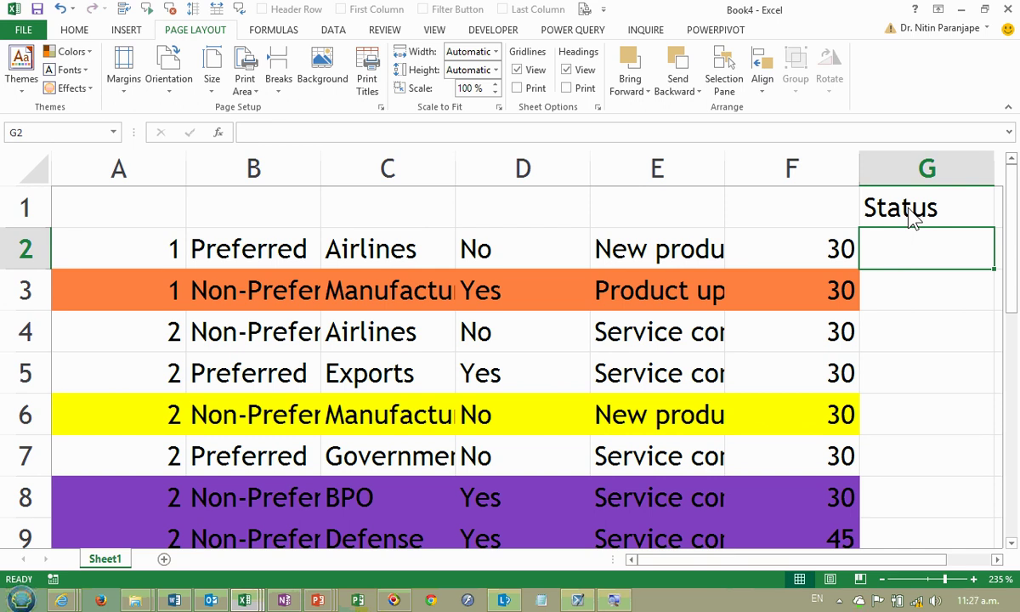
Step: Enter the status Pending in G3 for the orange row and Shipped in G12 for the yellow Telecom row
key("Down")
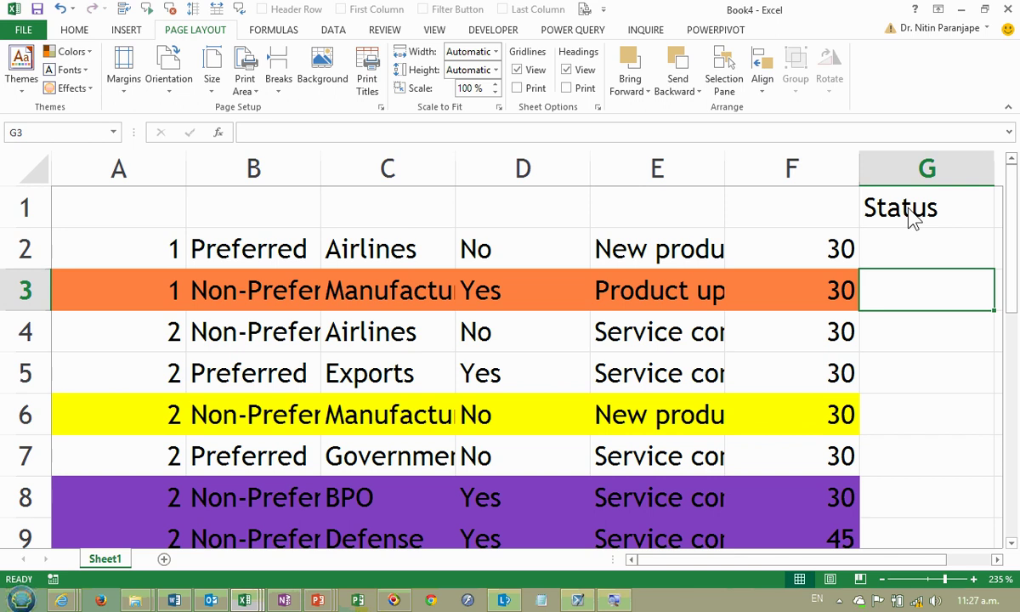
type("Pending")
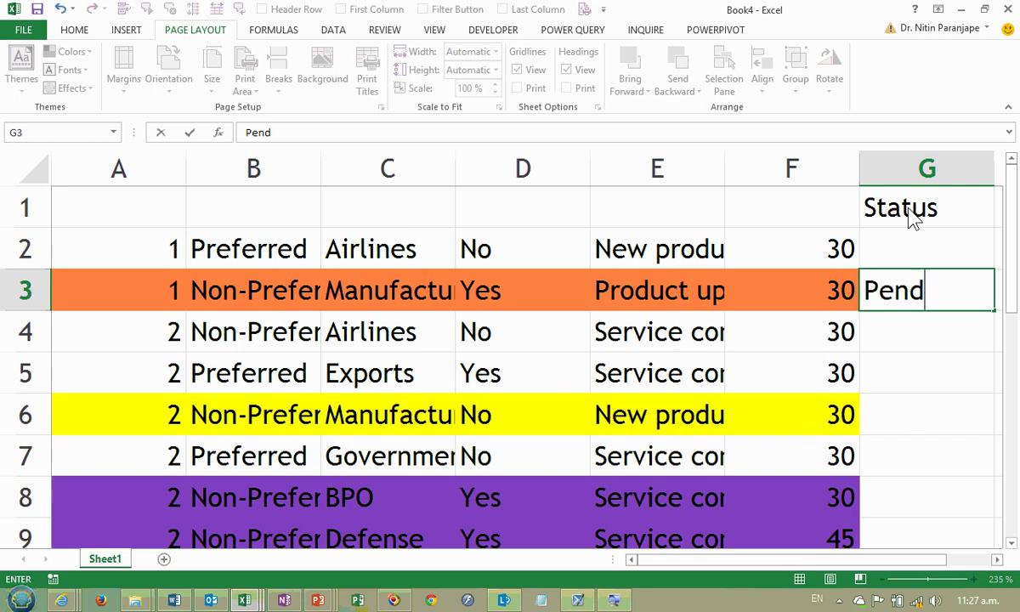
key("Down")
key("Down")
key("Down")
key("Down")
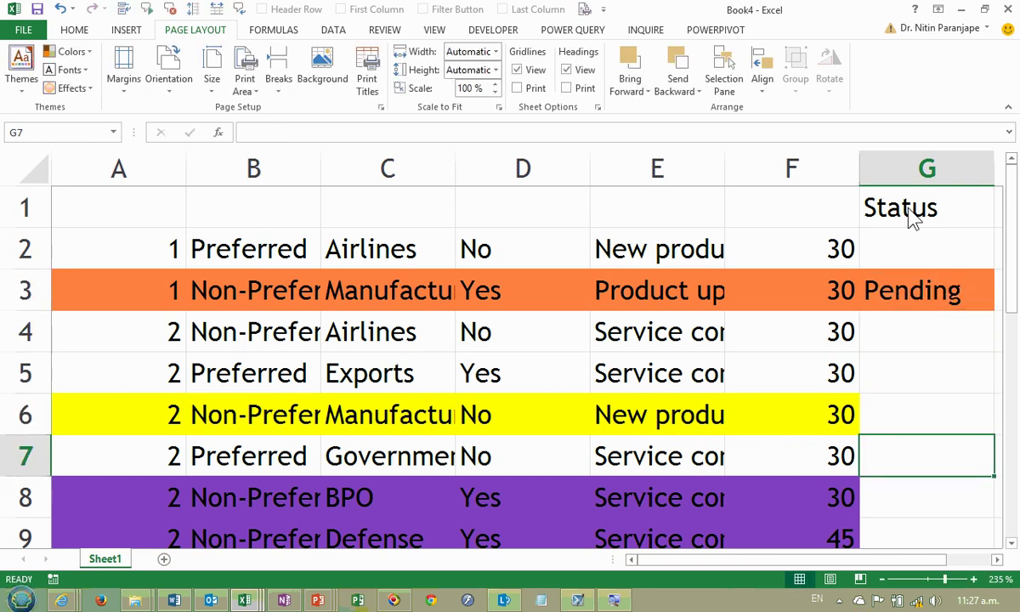
key("Page_Down")
key("Up")
key("Up")
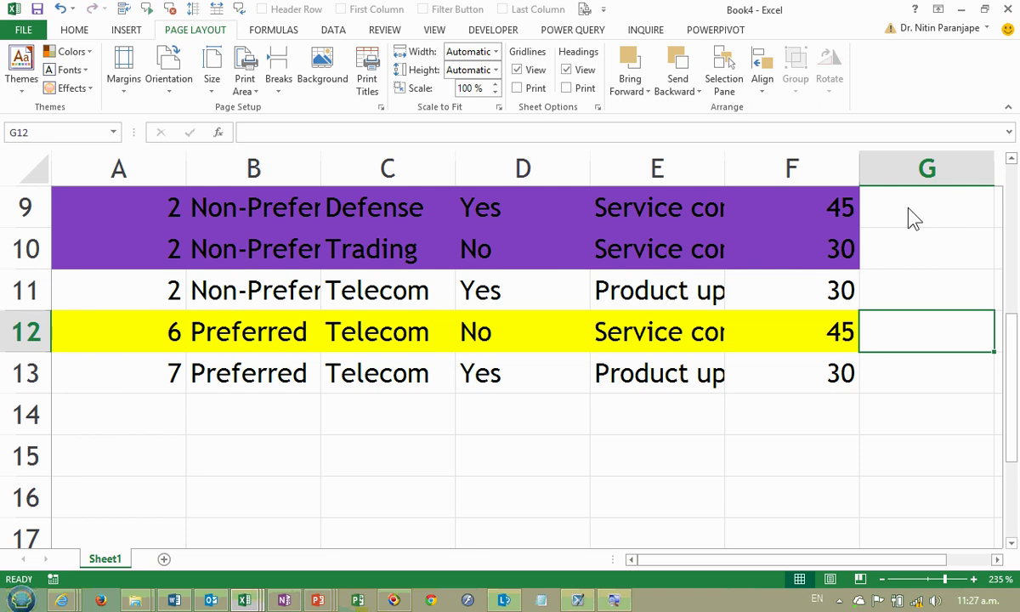
type("Shipped")
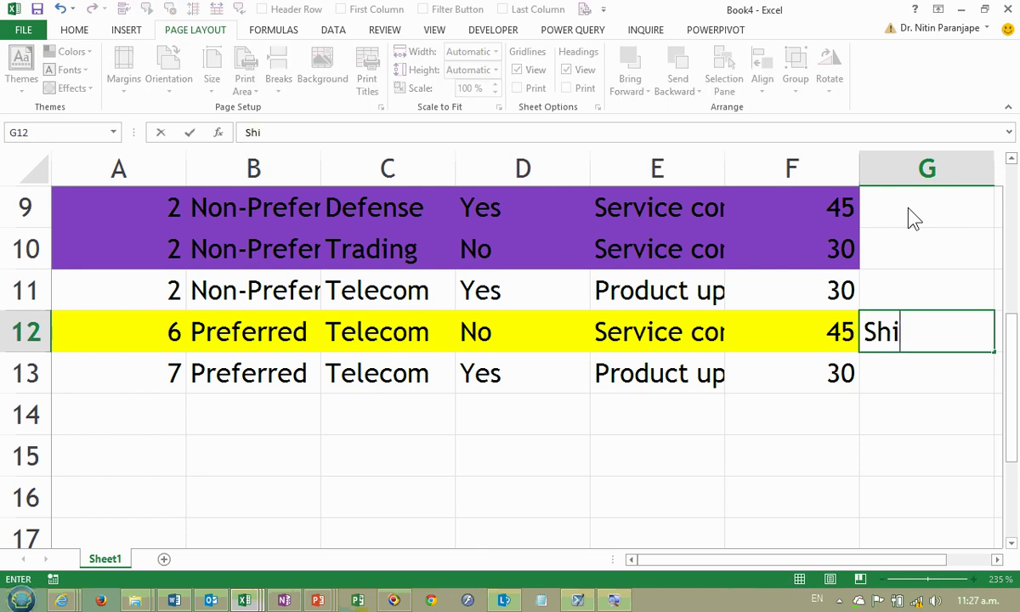
key("Return")
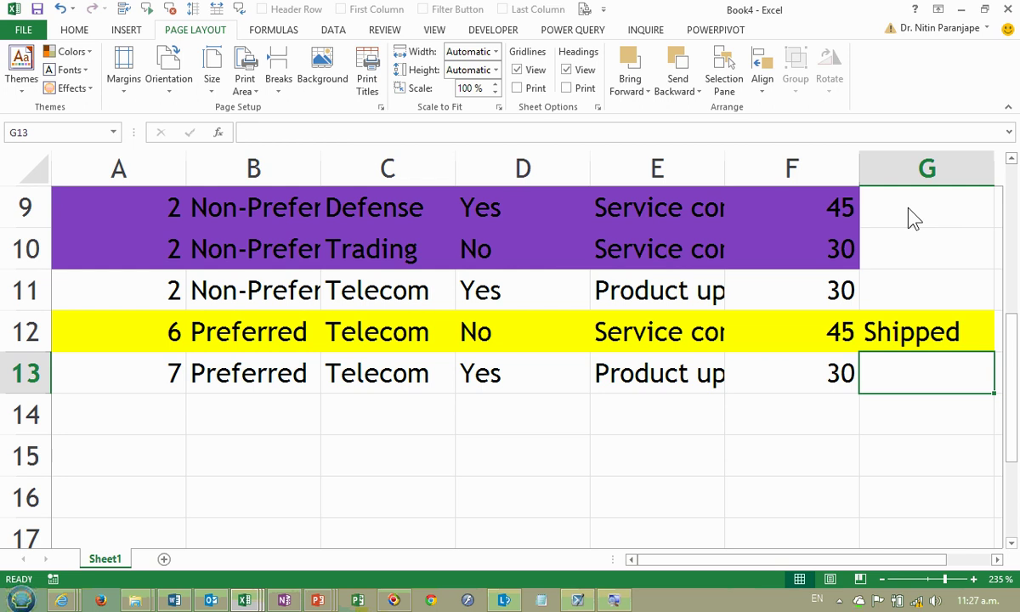
Step: Switch to ET webcast master.pptx in PowerPoint and start the slide show from slide 10, about not capturing input in the output format
key("alt+Tab")
key("alt+Tab")
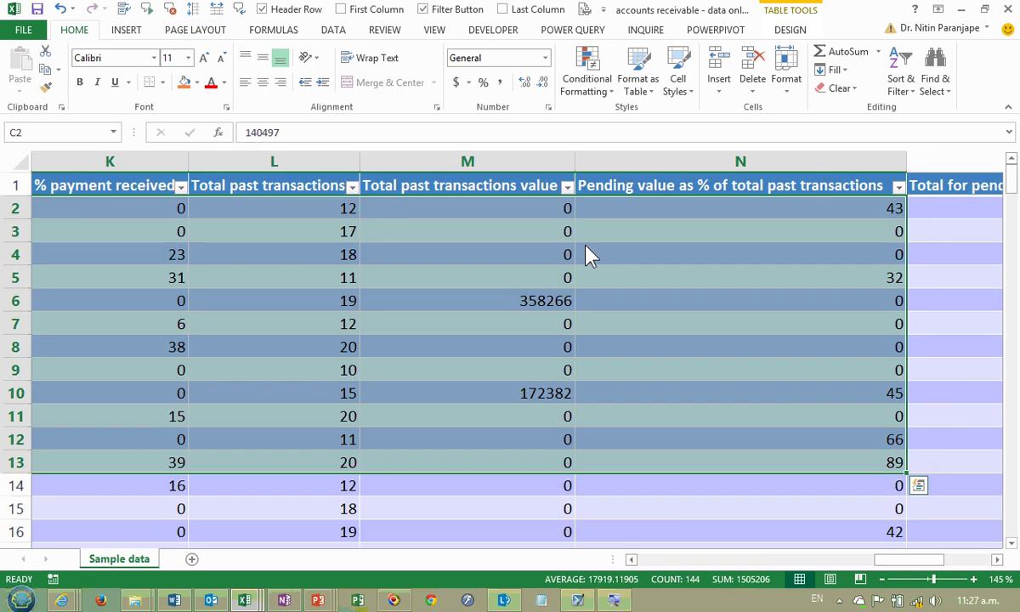
key("alt+w")
key("w")
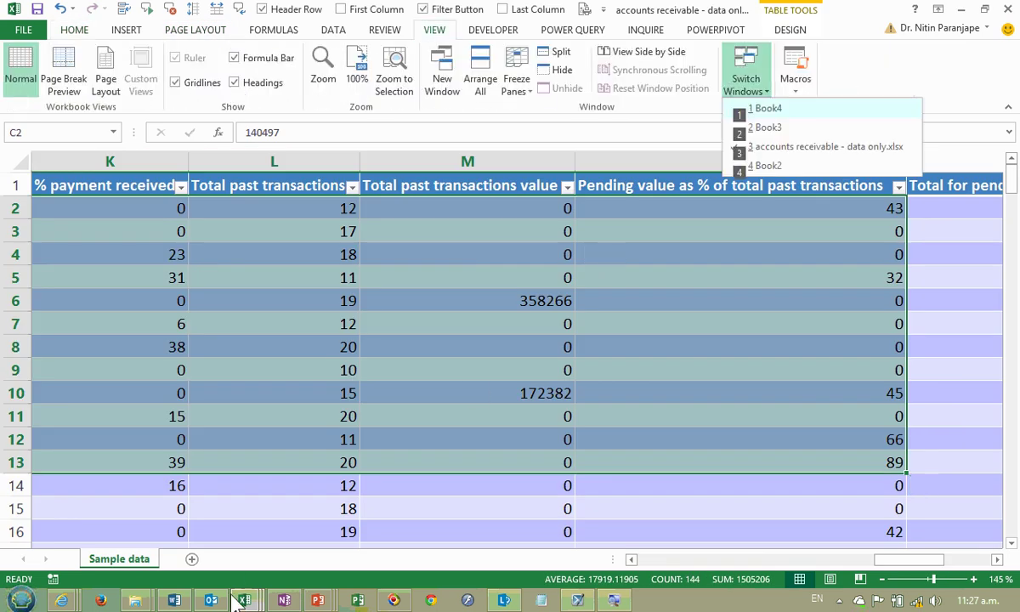
left_click(318, 600)
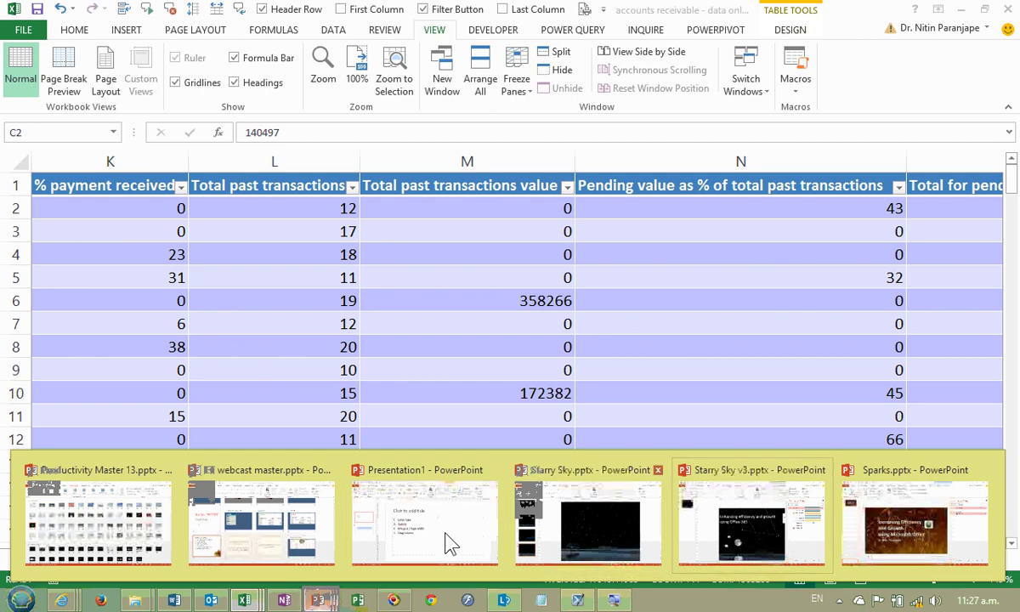
left_click(225, 528)
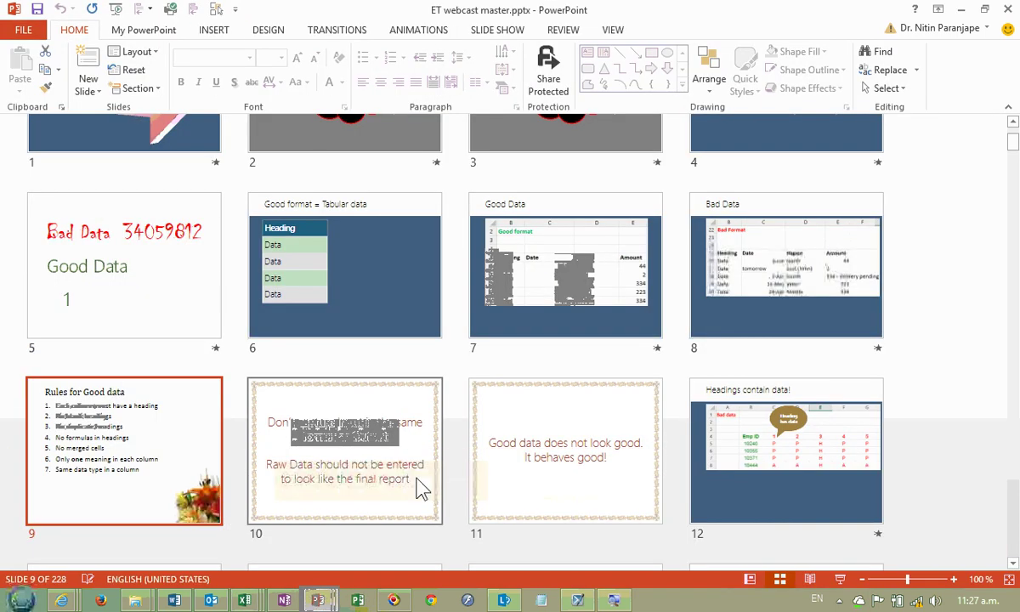
left_click(407, 449)
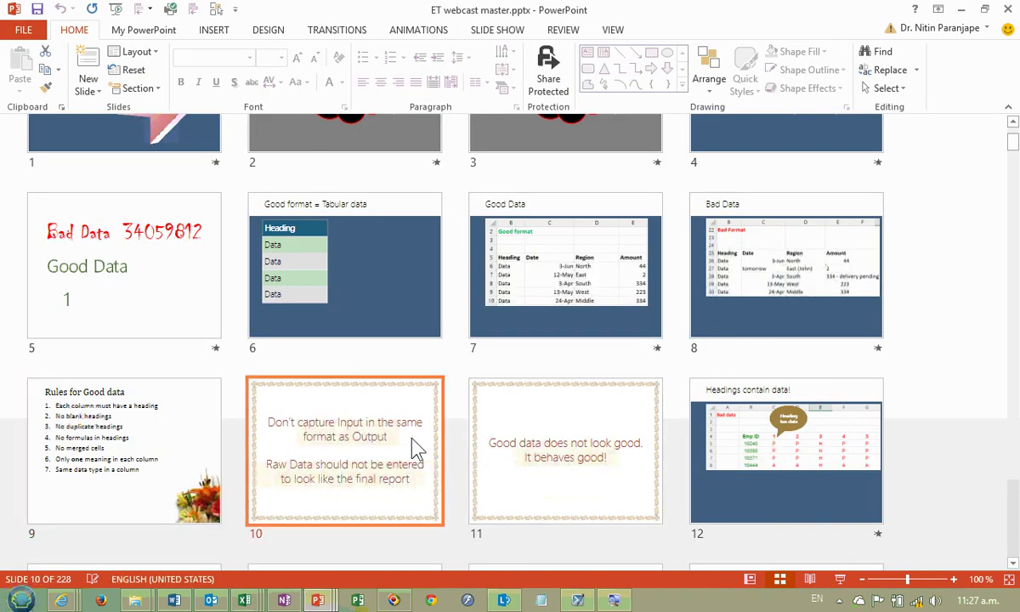
key("shift+F5")
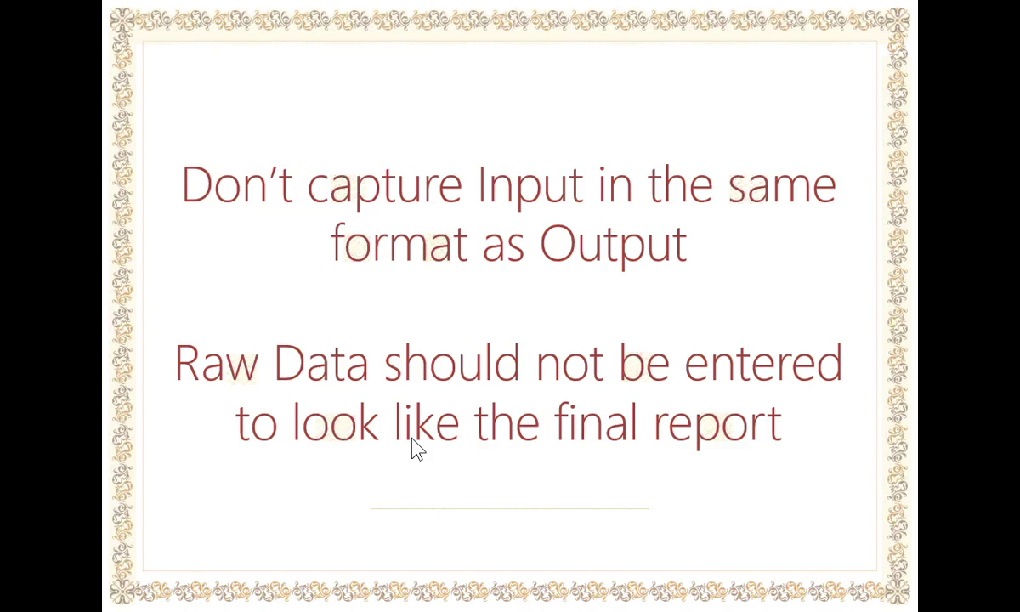
left_click(491, 326)
left_click(491, 325)
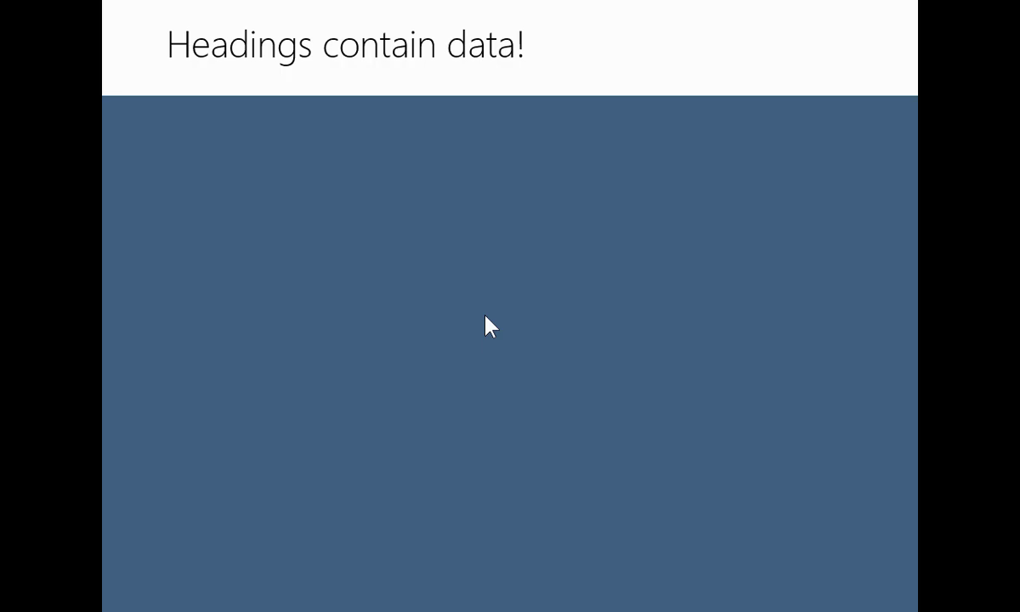
left_click(490, 326)
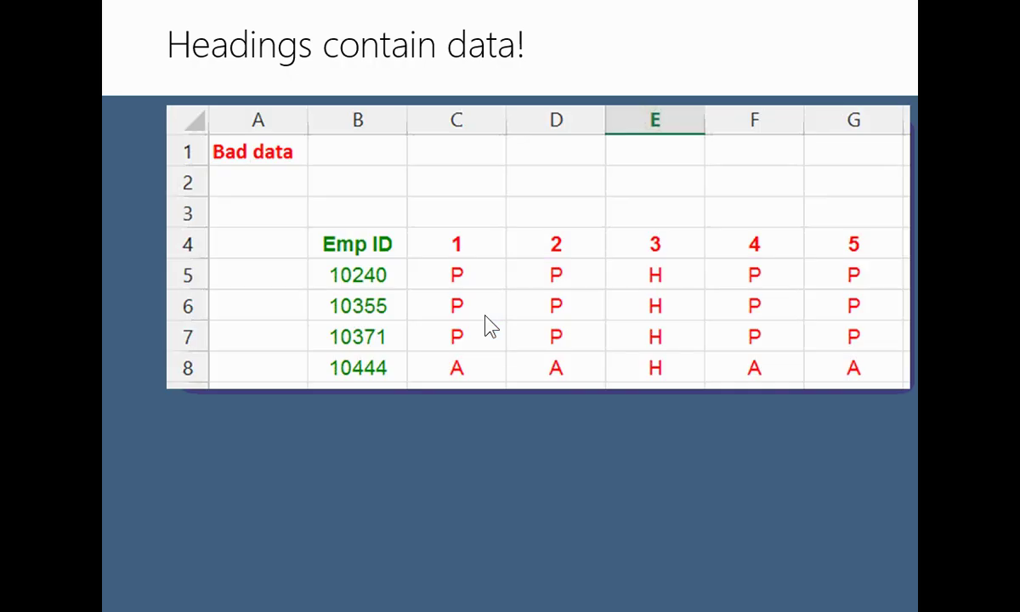
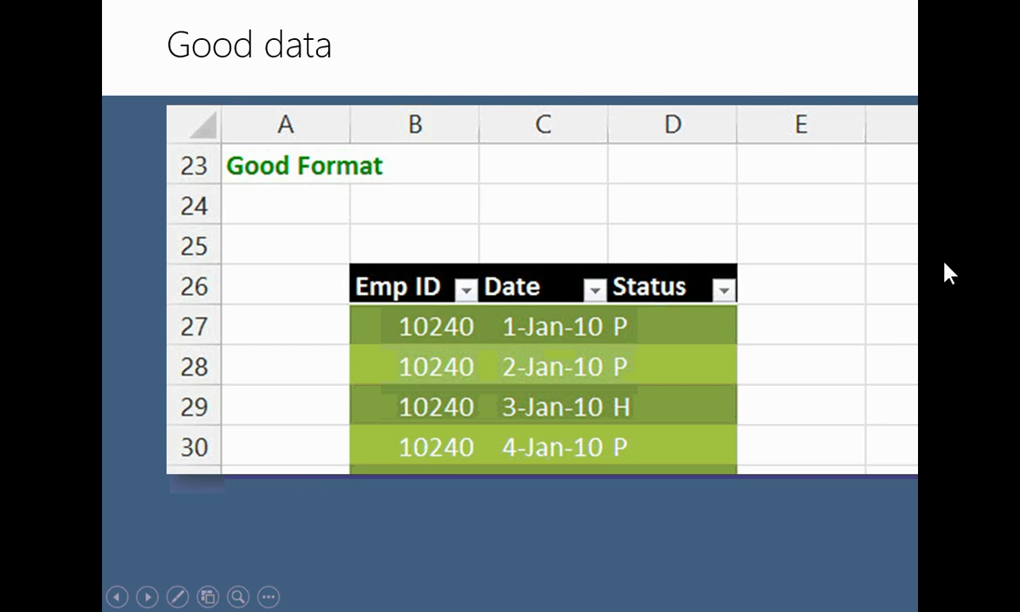
left_click(704, 326)
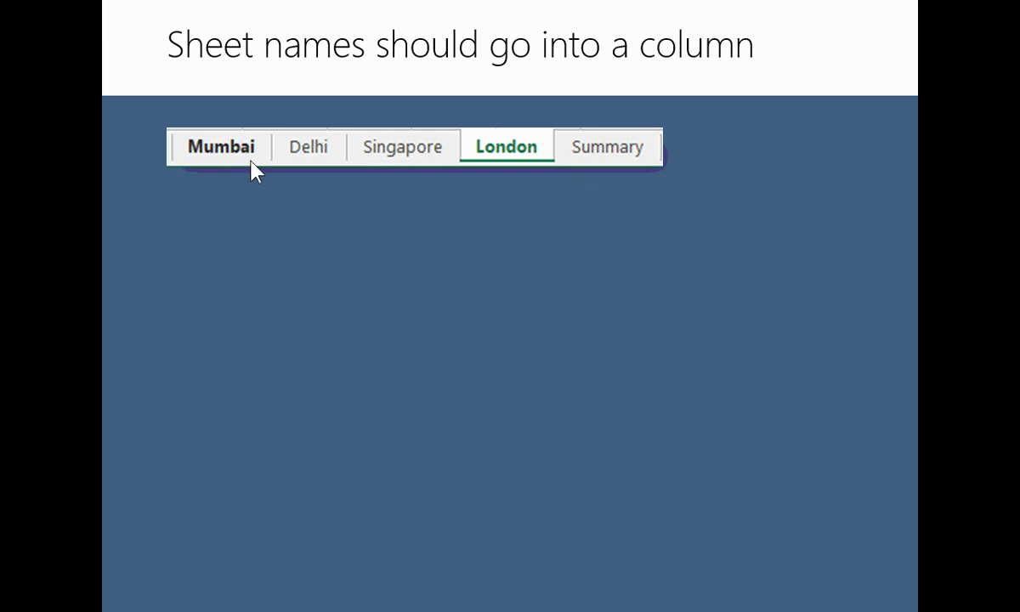
left_click(343, 154)
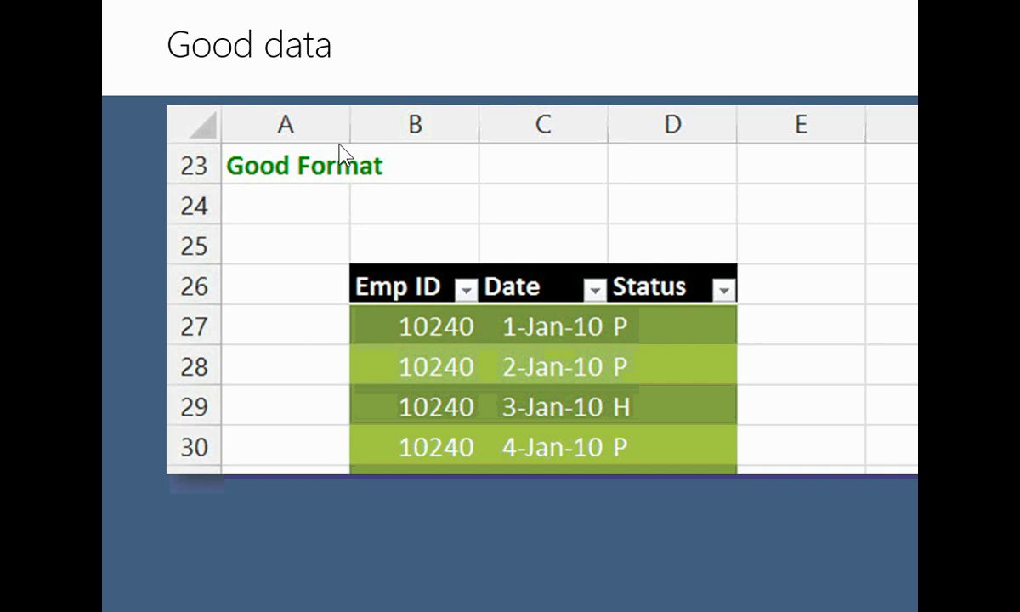
key("Left")
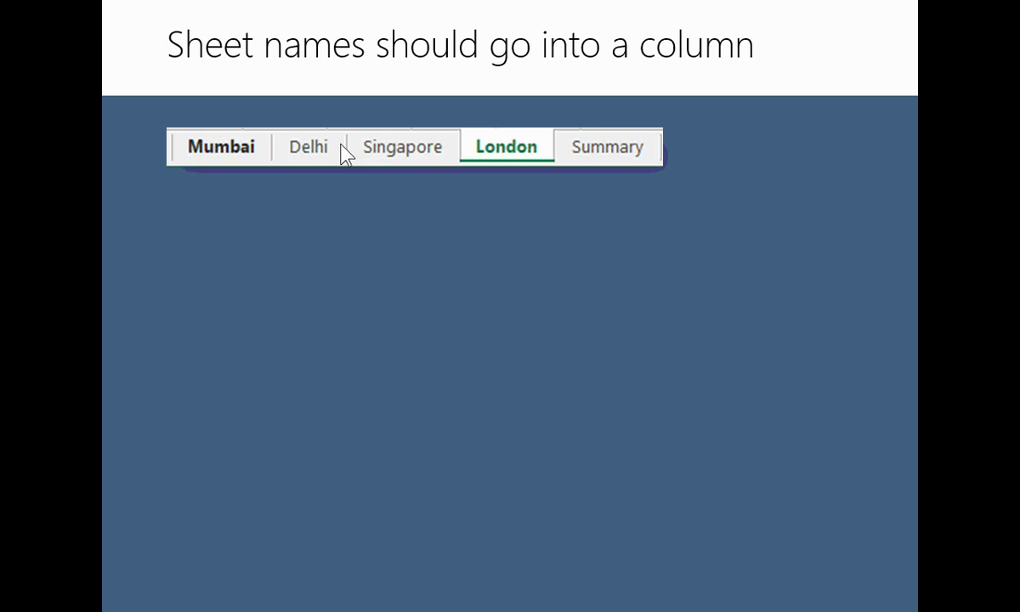
key("Right")
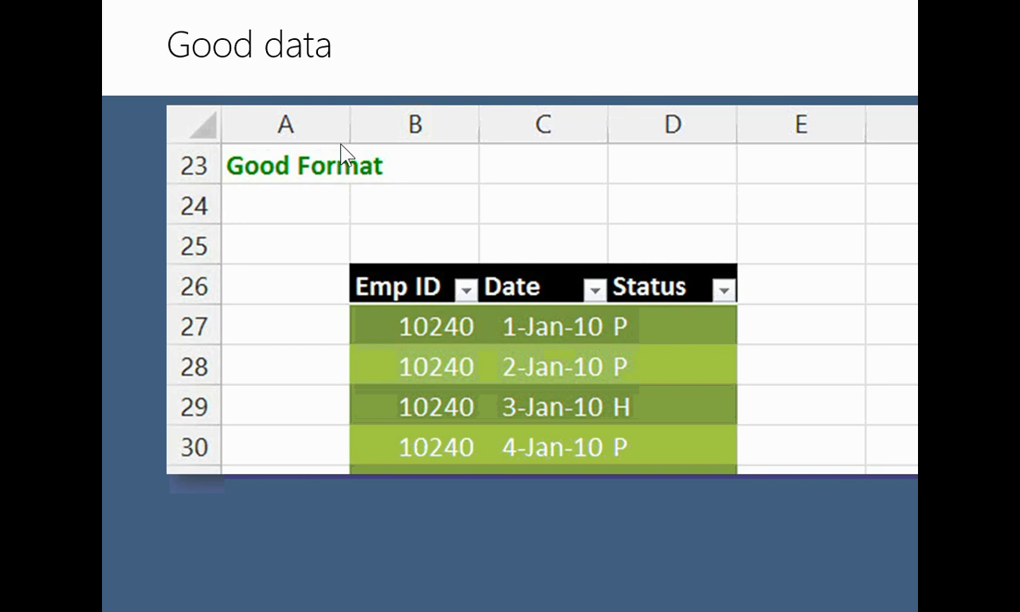
key("Right")
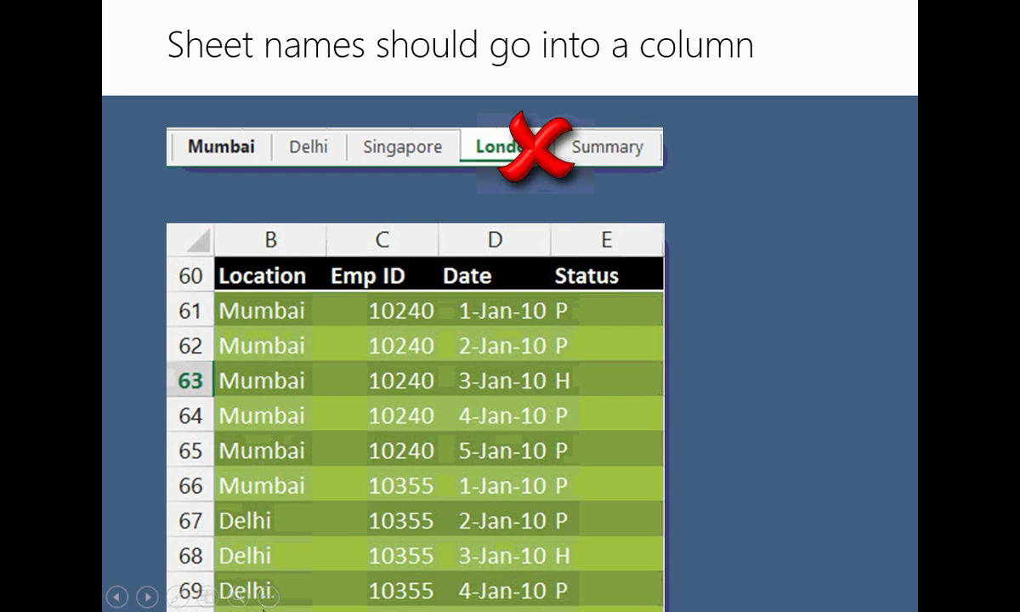
left_click(265, 595)
left_click(523, 481)
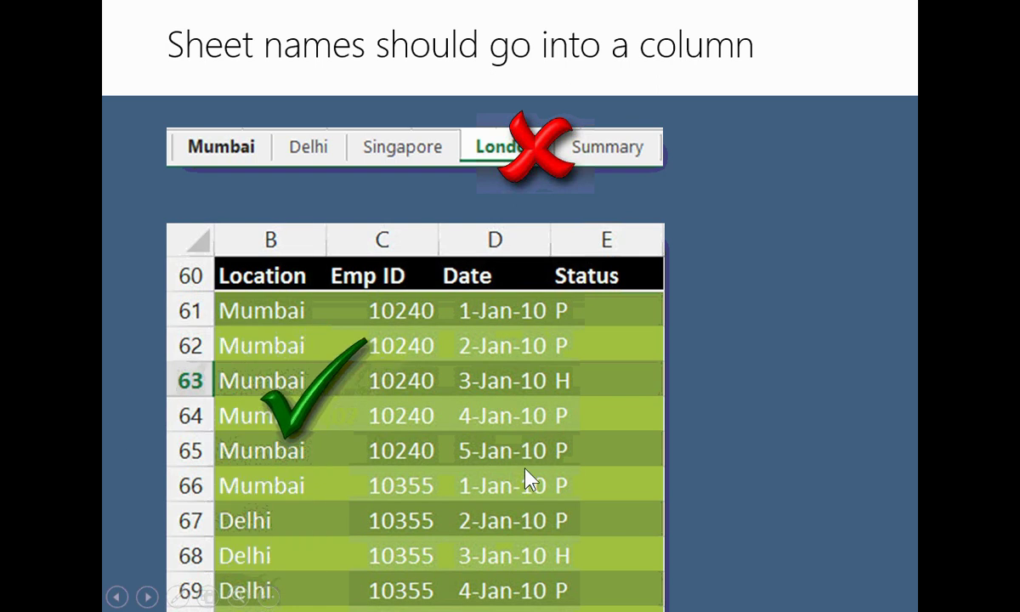
left_click(577, 456)
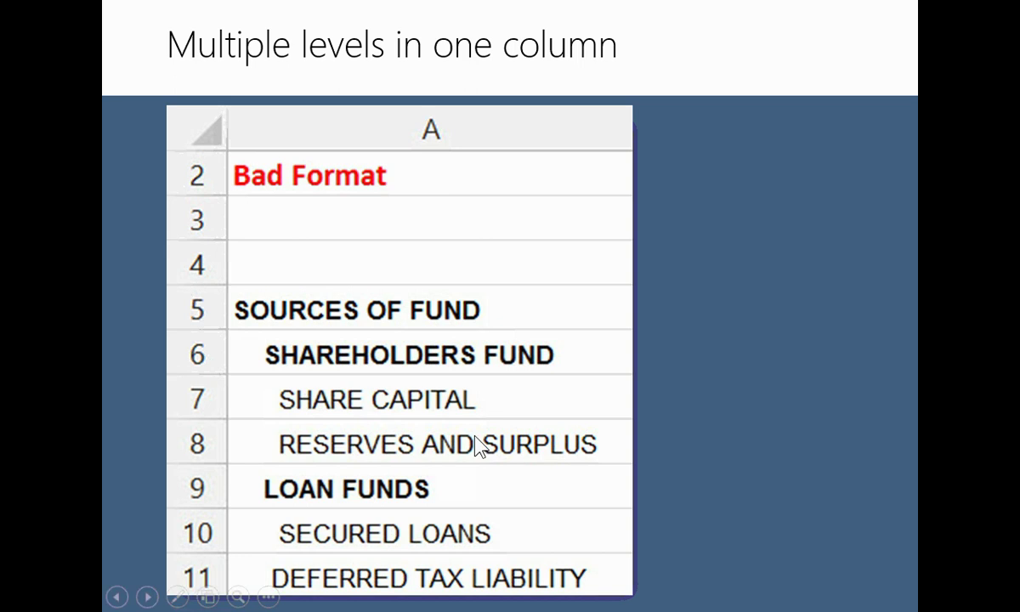
Step: End the slide show, switch to File Explorer and open "Bad and Good data formats v5.xlsx" from the 2014 Excel sample files folder
key("Escape")
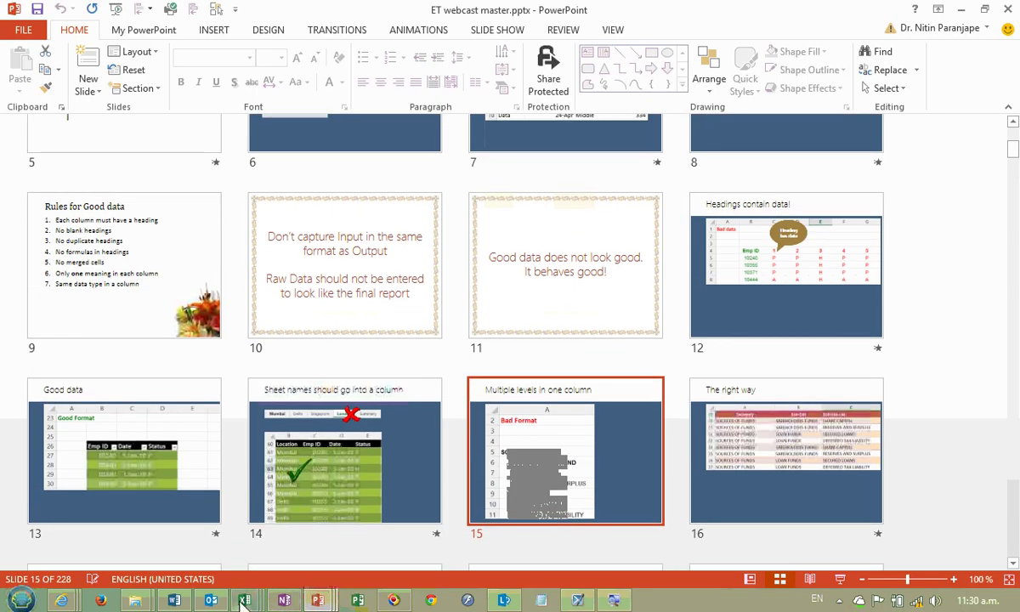
left_click(135, 600)
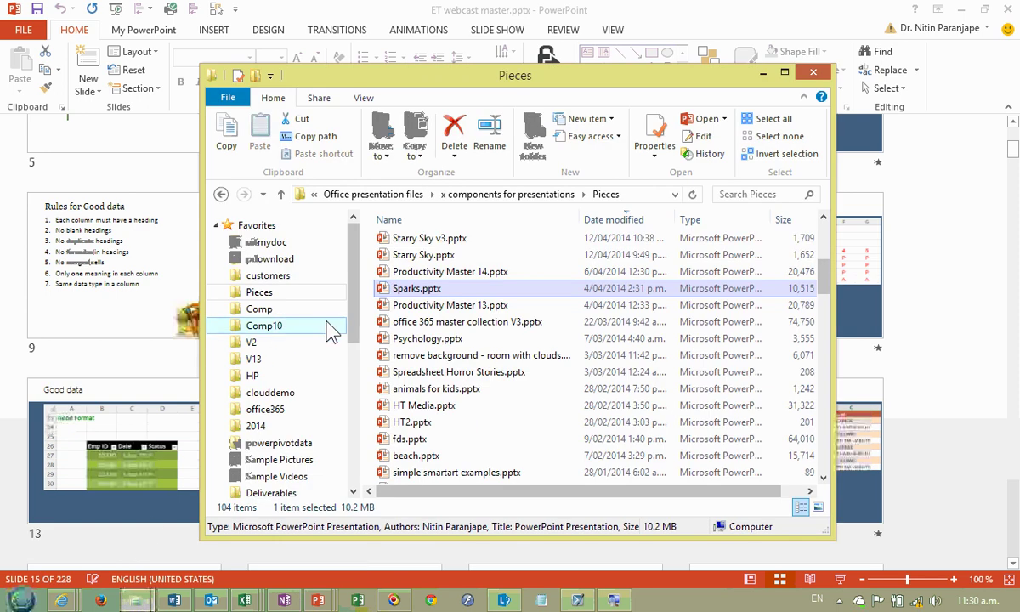
left_click_drag(273, 425, 293, 384)
left_click(290, 377)
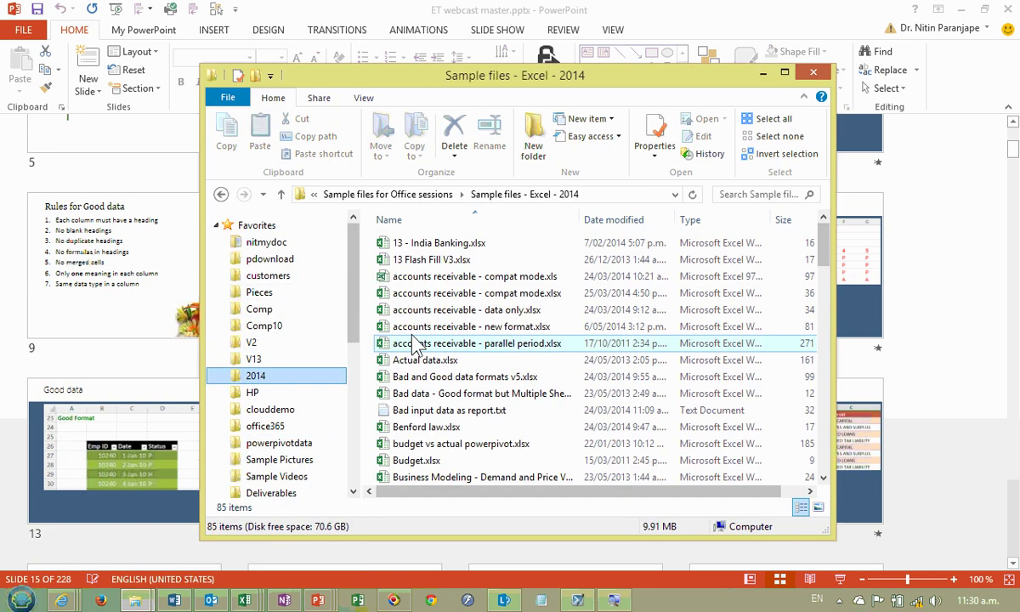
left_click(462, 378)
double_click(462, 382)
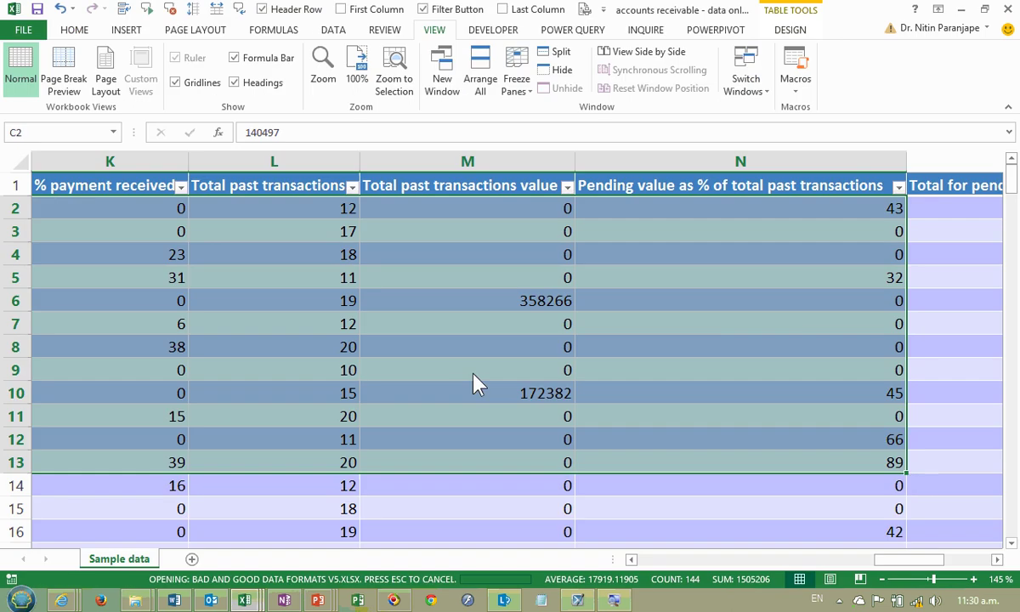
Step: Switch to the Hierarchy sheet and show the whole sources of fund table with its 2013 and 2014 columns
left_click(515, 565)
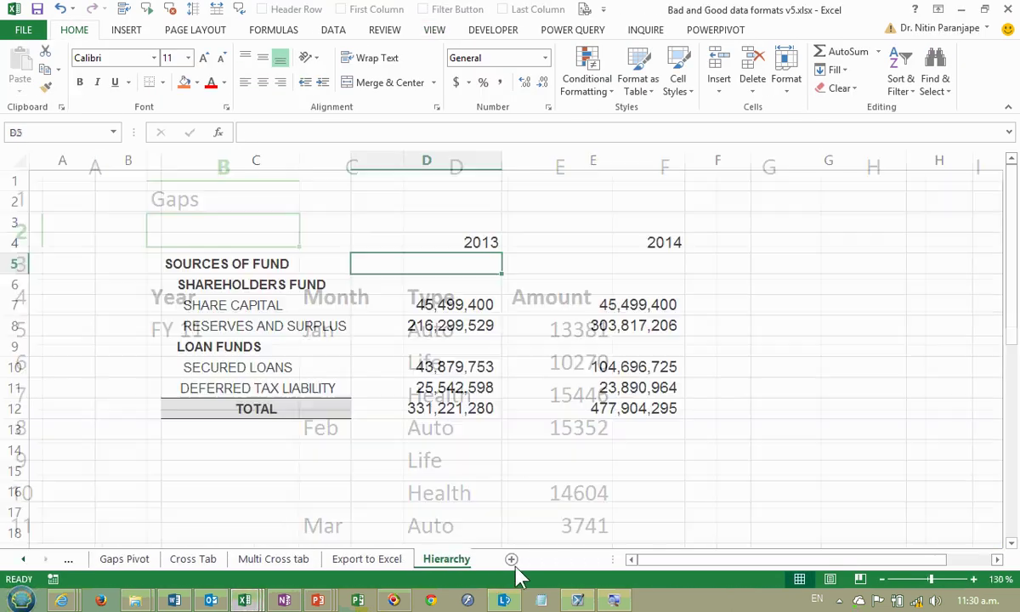
scroll(298, 413, "up", 5)
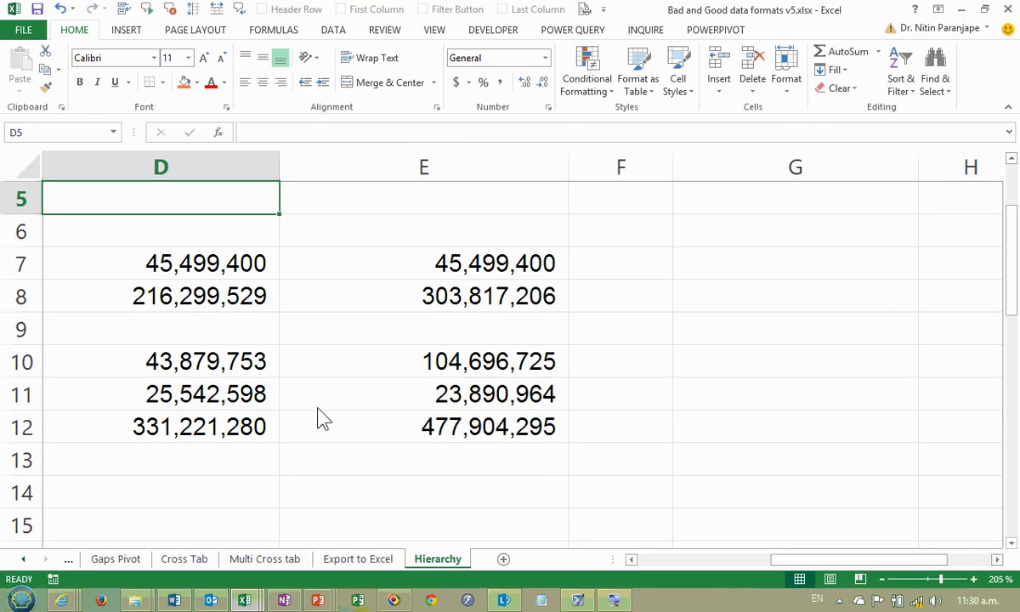
key("Home")
scroll(319, 421, "up", 1)
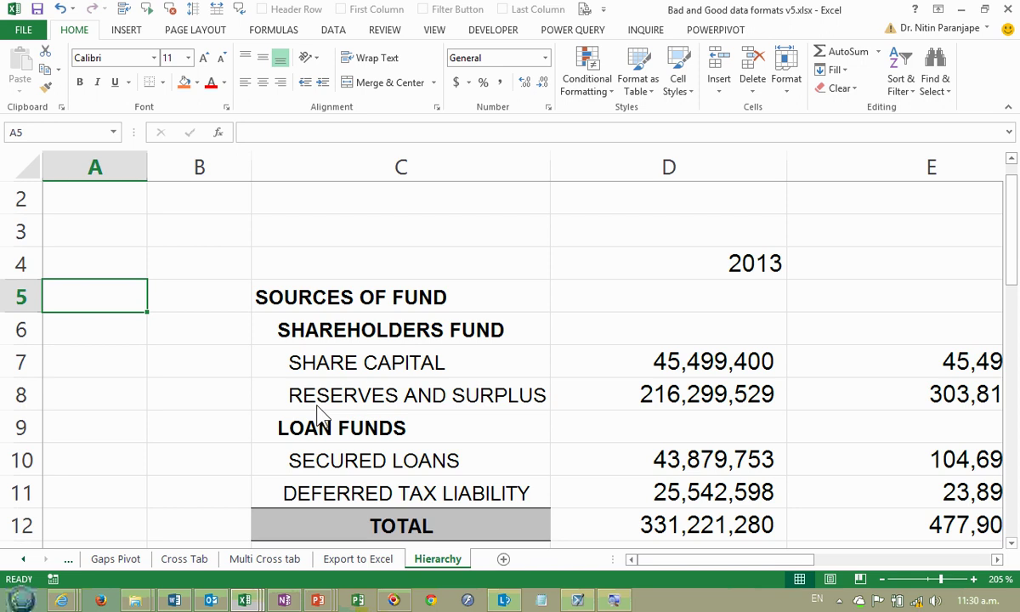
scroll(321, 417, "down", 1)
scroll(323, 411, "down", 2)
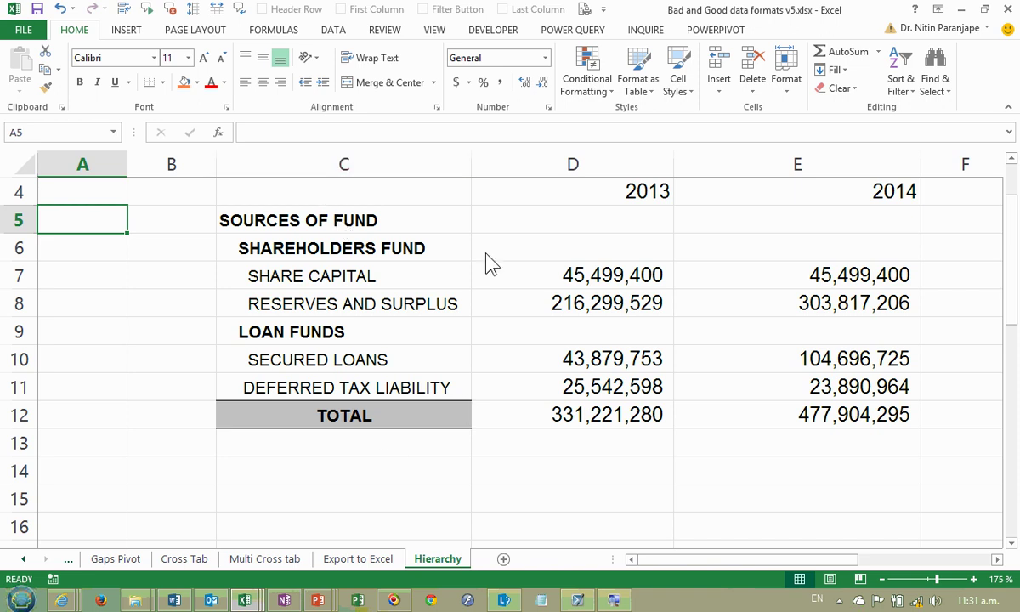
scroll(451, 213, "up", 1)
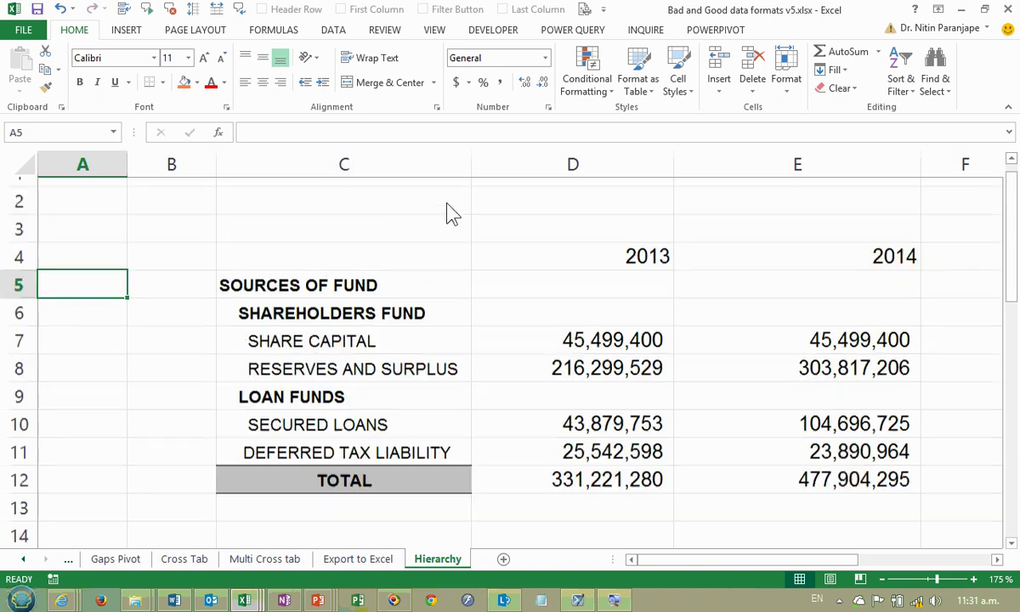
Step: Enter the heading "Item" in cell C4 above the fund descriptions
left_click(415, 285)
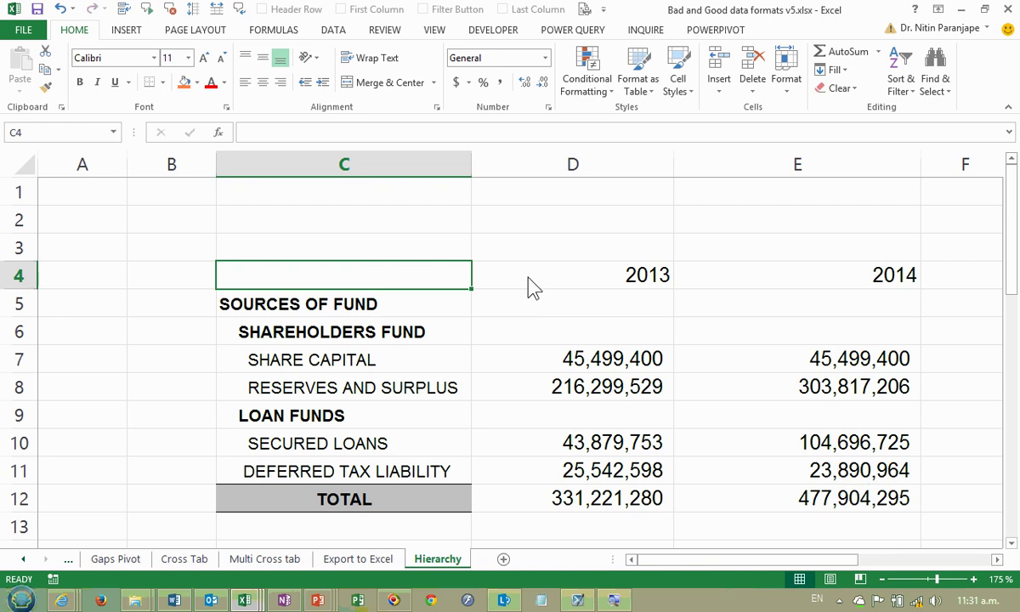
type("GLD")
key("BackSpace")
key("BackSpace")
key("BackSpace")
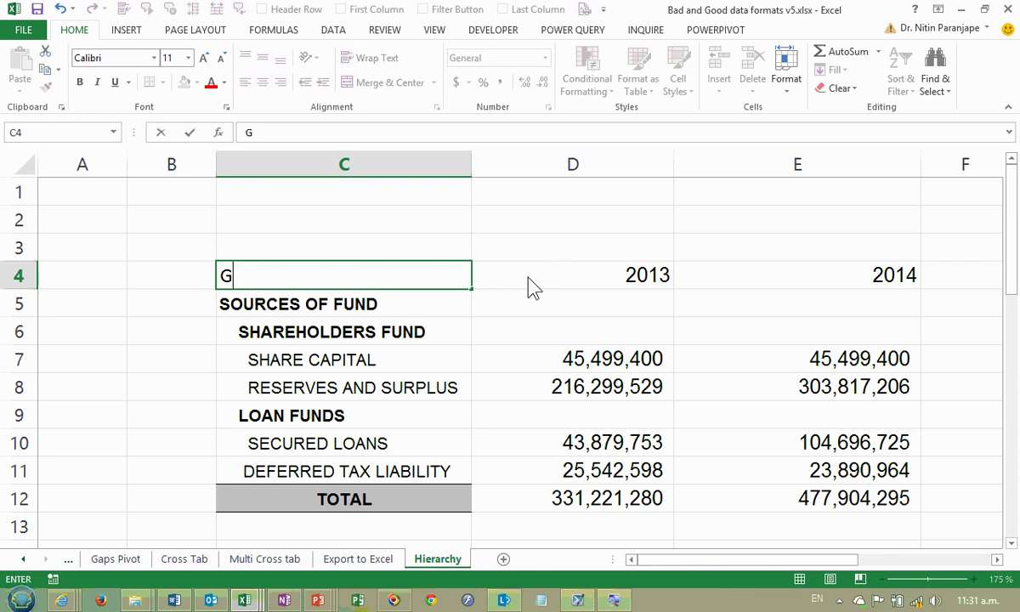
type("Item")
key("Return")
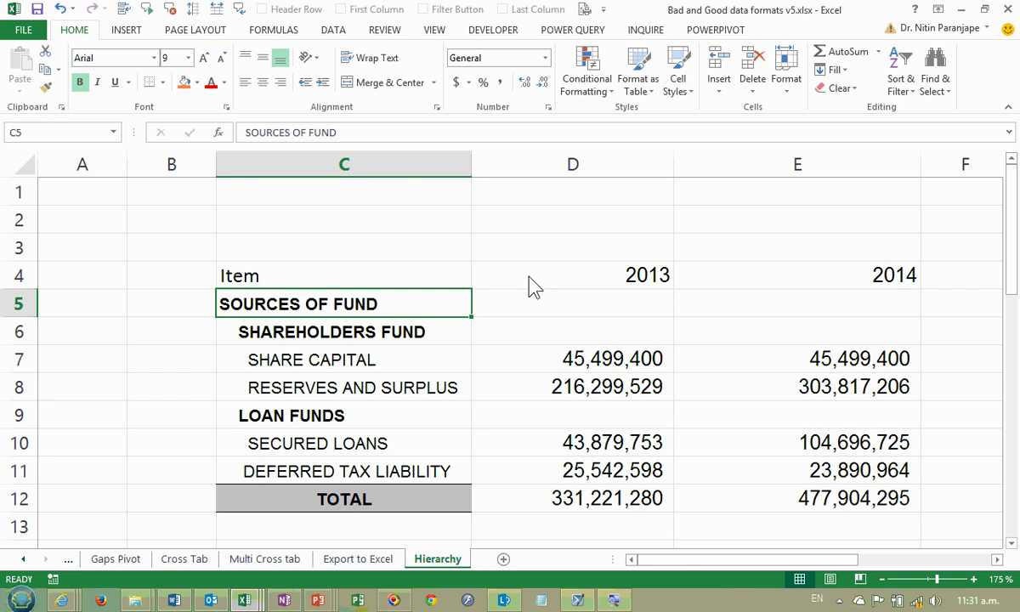
Step: Delete the entire TOTAL row (row 12) beneath the fund items
left_click(585, 272)
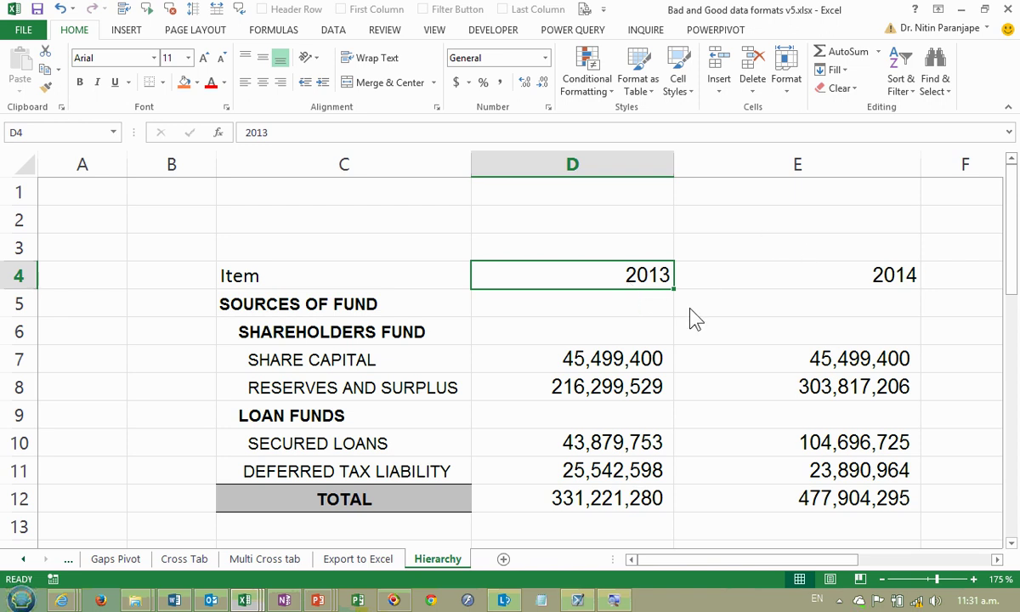
scroll(477, 378, "down", 3)
scroll(477, 378, "up", 2)
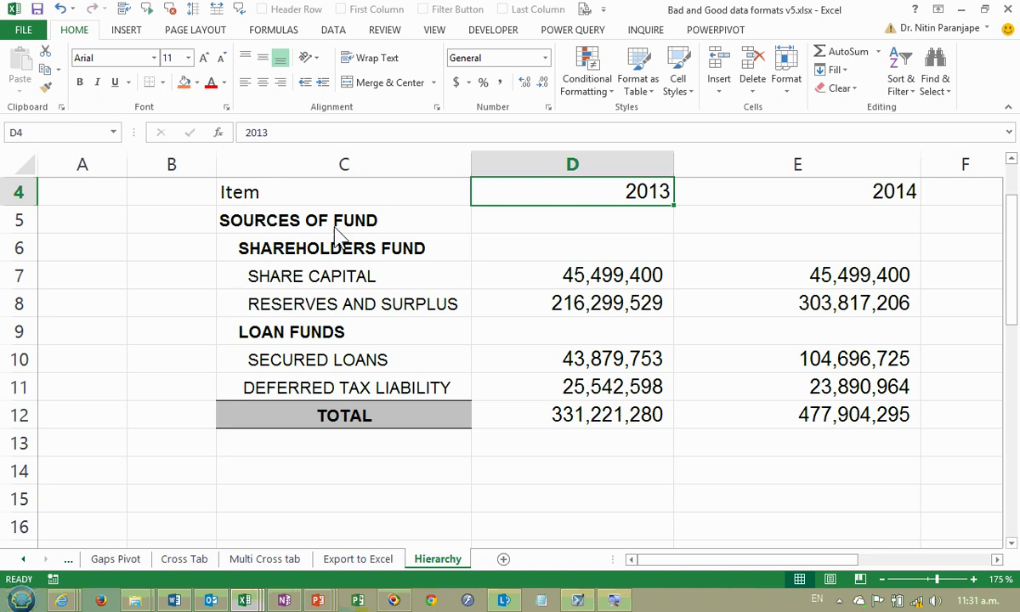
left_click(406, 423)
left_click_drag(407, 423, 853, 425)
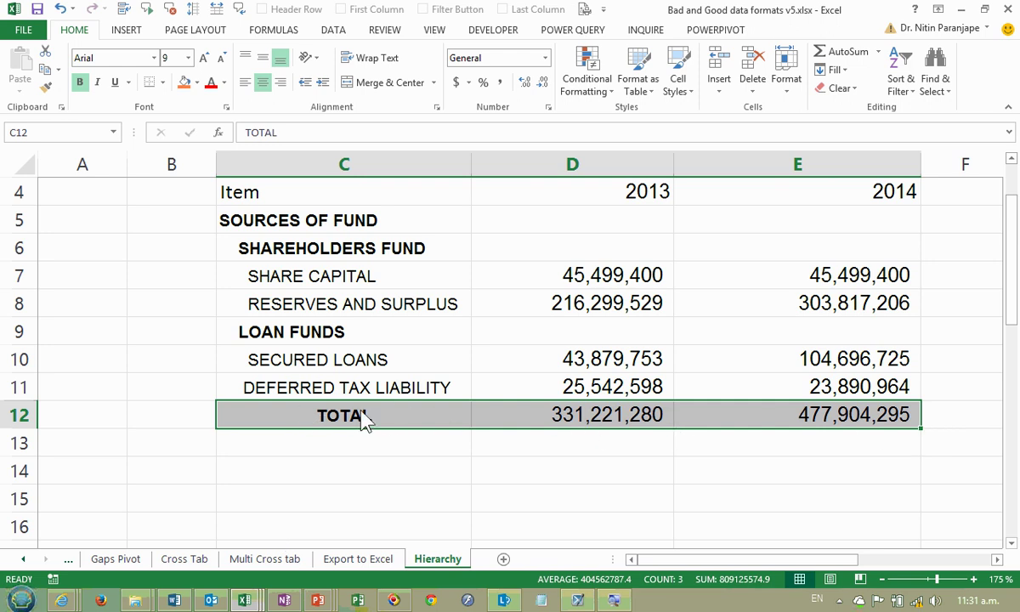
left_click_drag(285, 403, 884, 416)
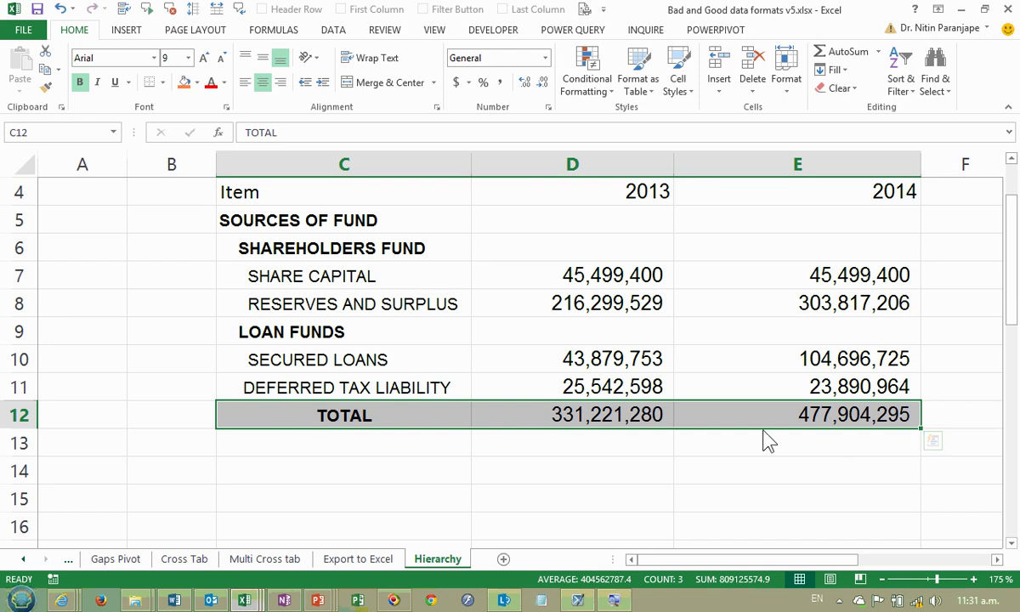
left_click(26, 416)
key("ctrl+minus")
left_click(310, 359)
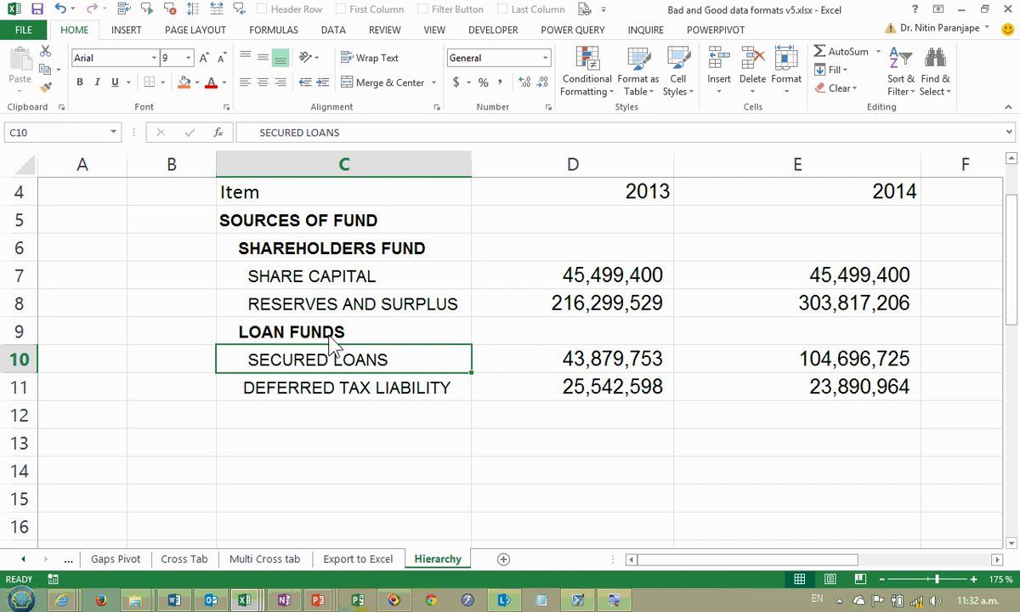
Step: Examine the hierarchy levels mixed in the Item column, from Sources of Fund through Shareholders Fund to Share Capital
left_click_drag(313, 220, 330, 389)
left_click(280, 194)
left_click_drag(293, 220, 314, 403)
scroll(319, 399, "up", 7, "ctrl")
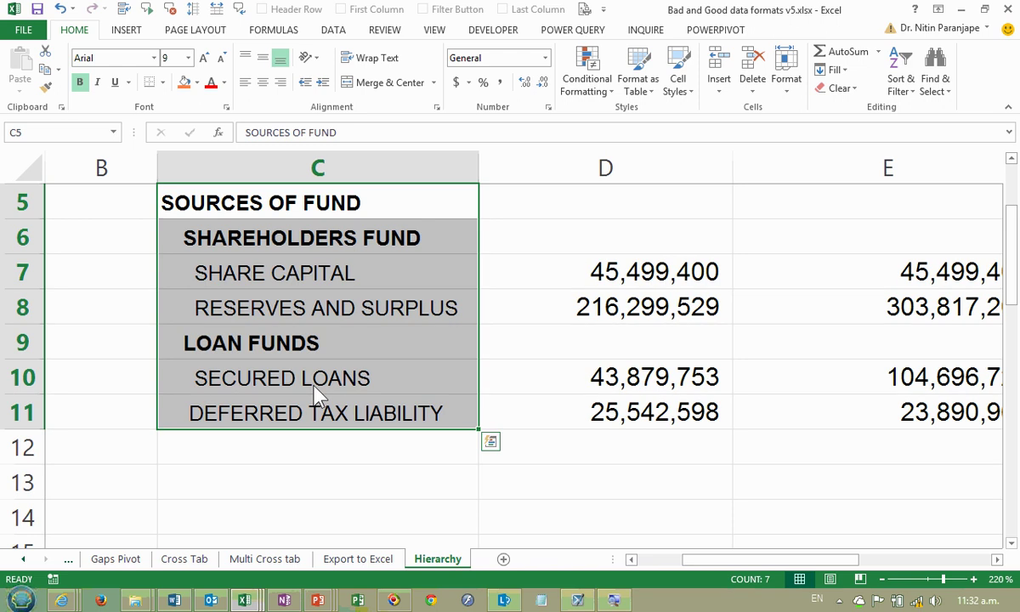
left_click(204, 227)
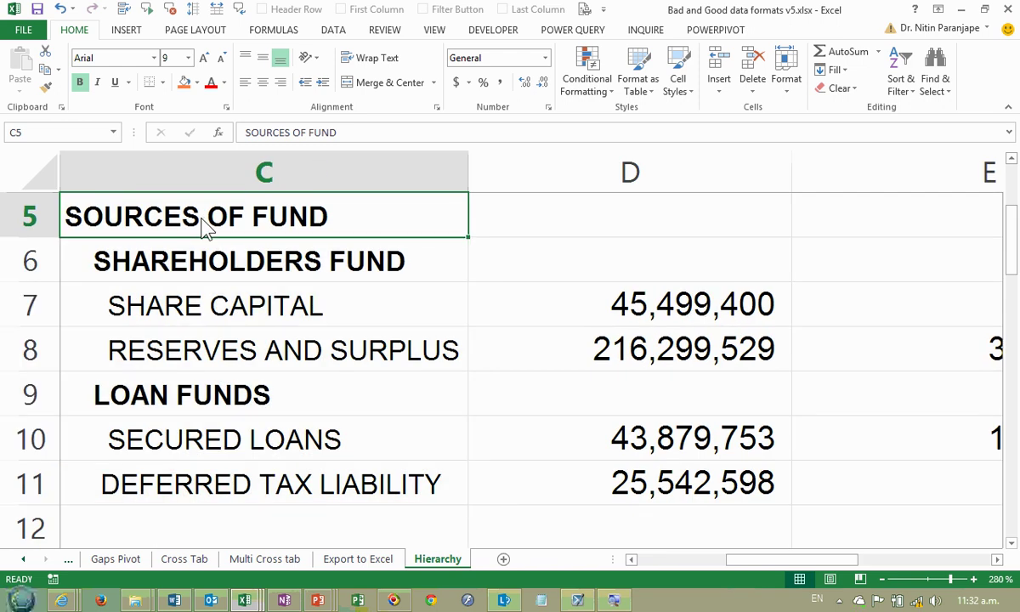
left_click(246, 293)
left_click(79, 216)
left_click(258, 274)
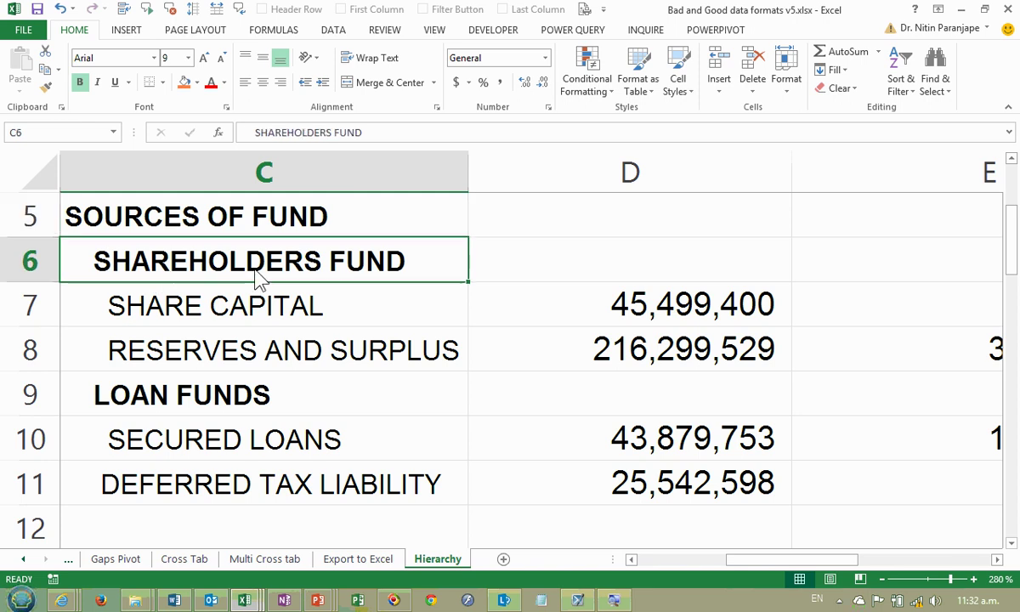
left_click(325, 312)
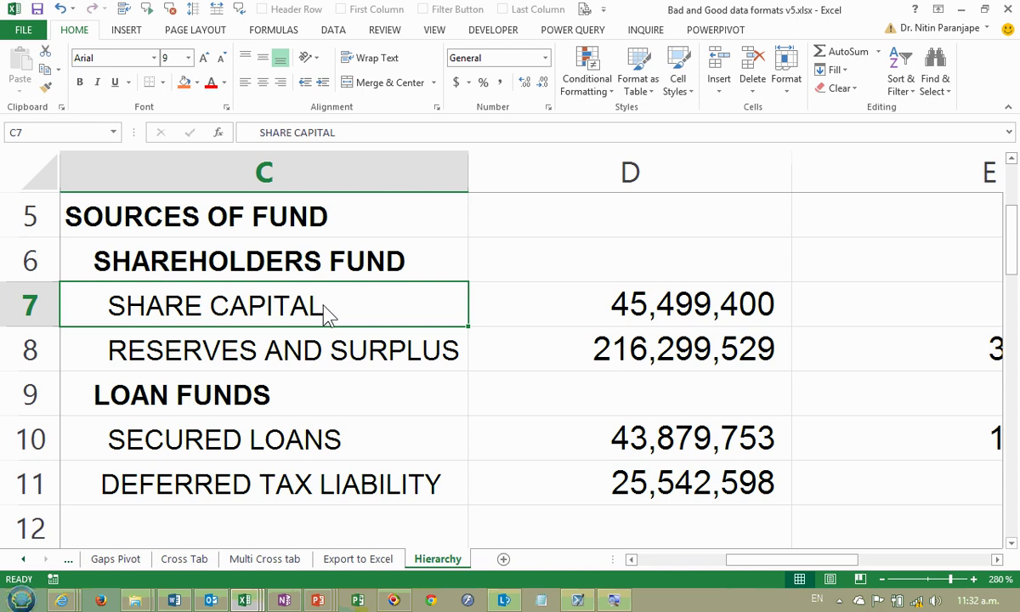
Step: Examine the Category, Sub Cat and Sub sub cat headings of the table at row 28, and return to Sources of Fund in C5
scroll(412, 348, "down", 5)
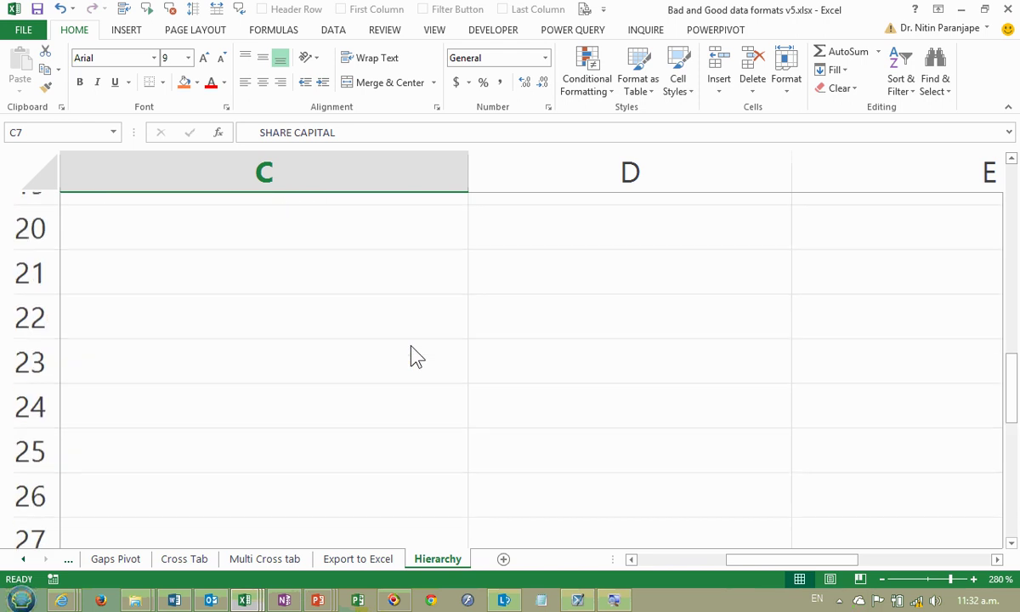
scroll(412, 356, "down", 3)
scroll(413, 355, "up", 1)
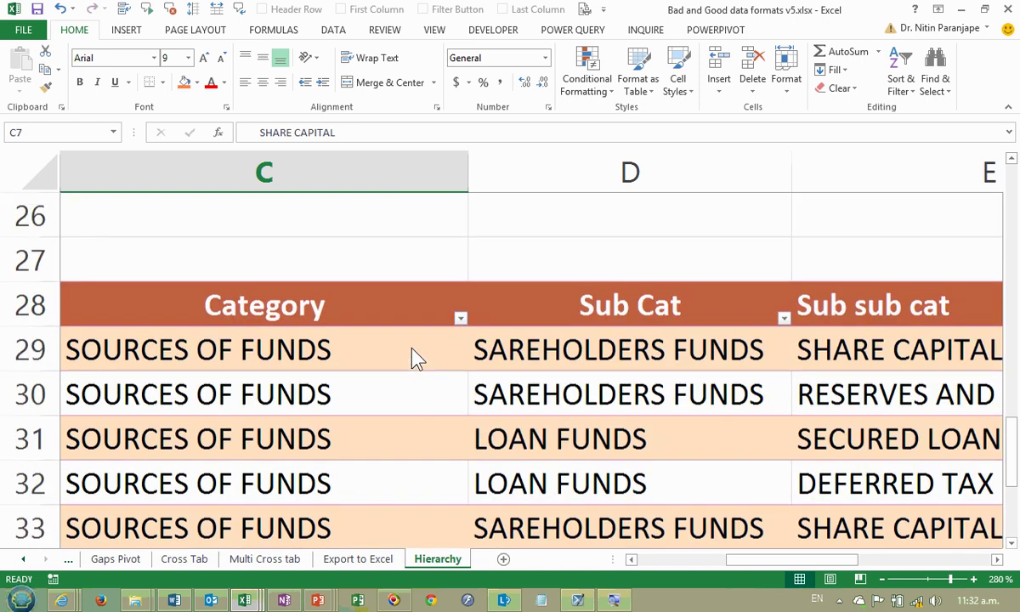
scroll(412, 355, "down", 3)
left_click(353, 329)
left_click(573, 337)
left_click(837, 333)
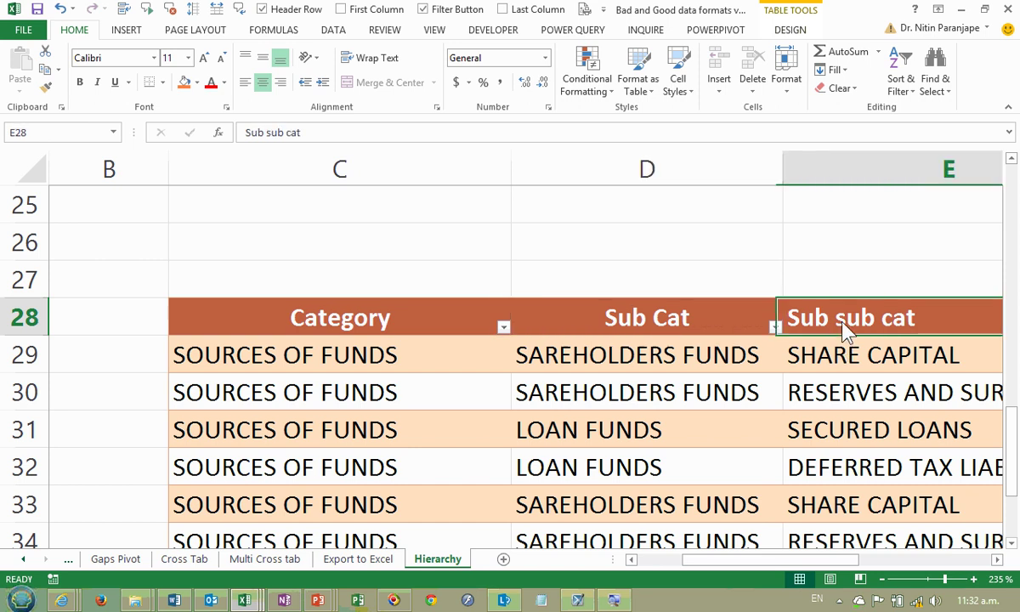
scroll(746, 332, "up", 3)
scroll(747, 331, "up", 5)
left_click(390, 355)
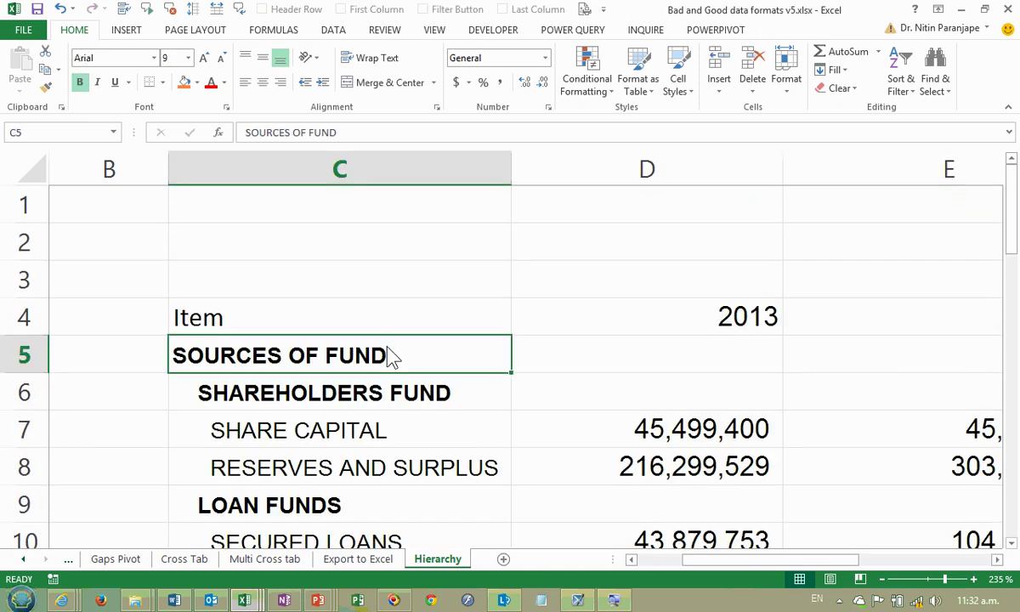
Step: Examine how the row 28 table repeats each Category, Sub Cat and Sub sub cat value on every row
left_click(357, 404)
scroll(459, 404, "down", 7)
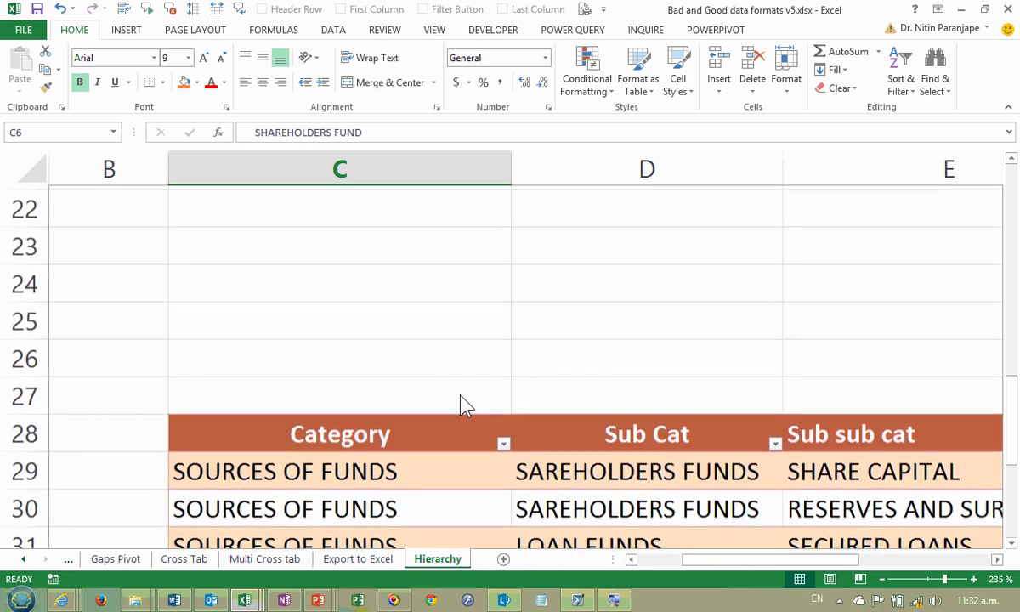
scroll(459, 404, "down", 1)
left_click(410, 364)
left_click_drag(639, 365, 642, 394)
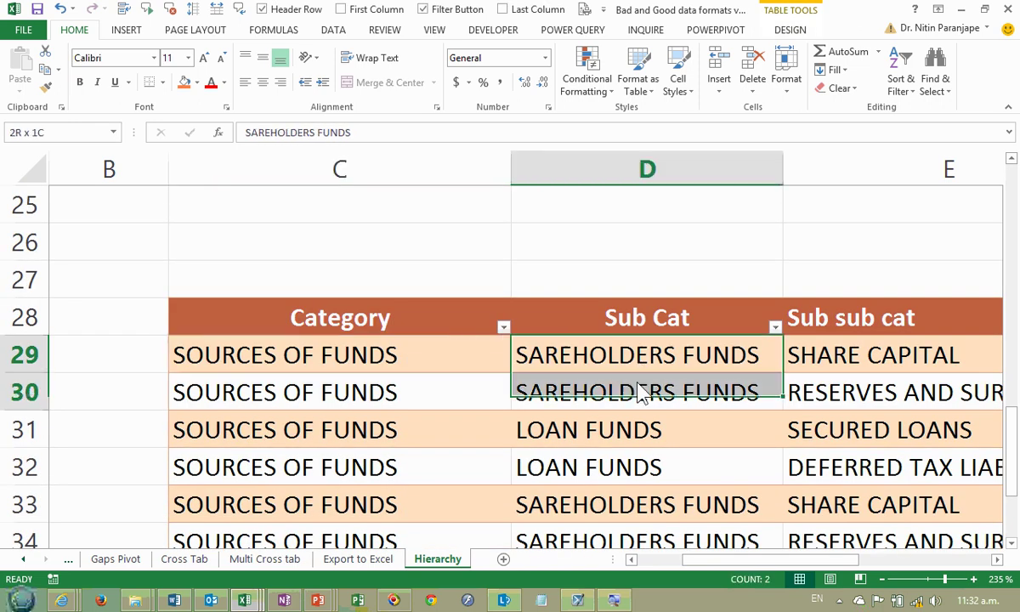
left_click_drag(858, 359, 867, 396)
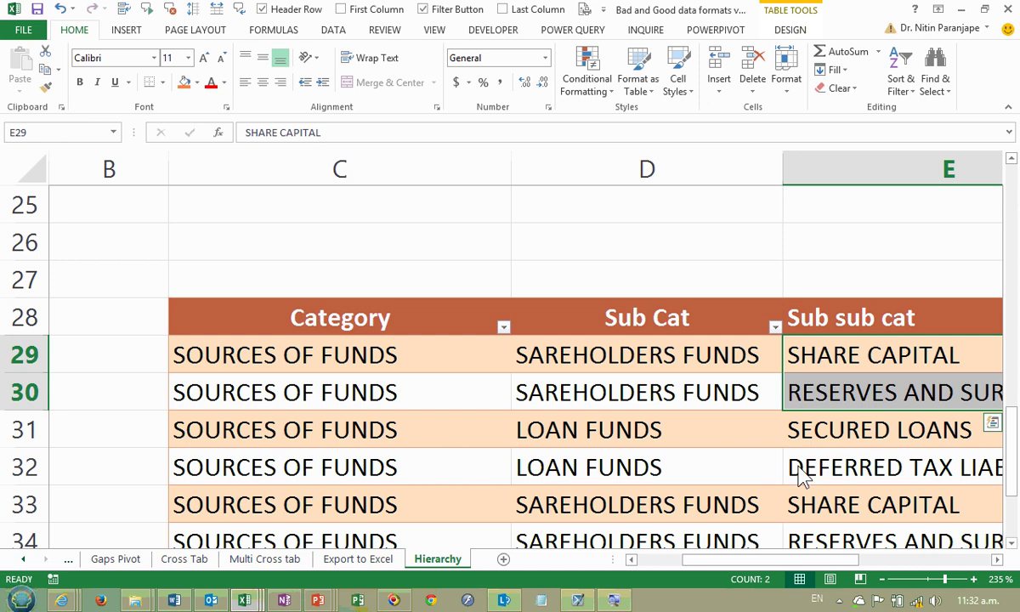
scroll(669, 425, "down", 3)
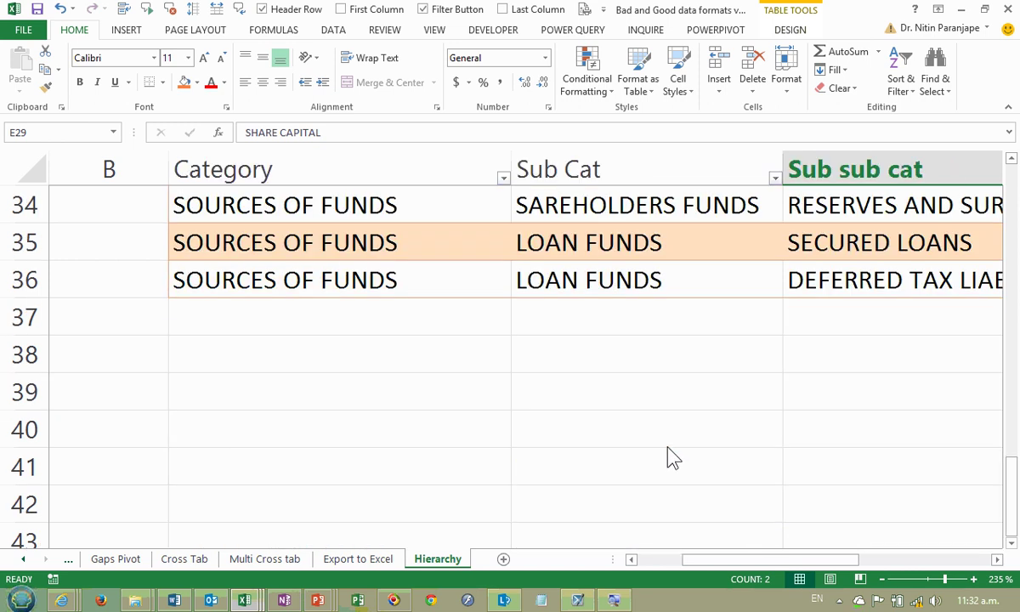
left_click(335, 259)
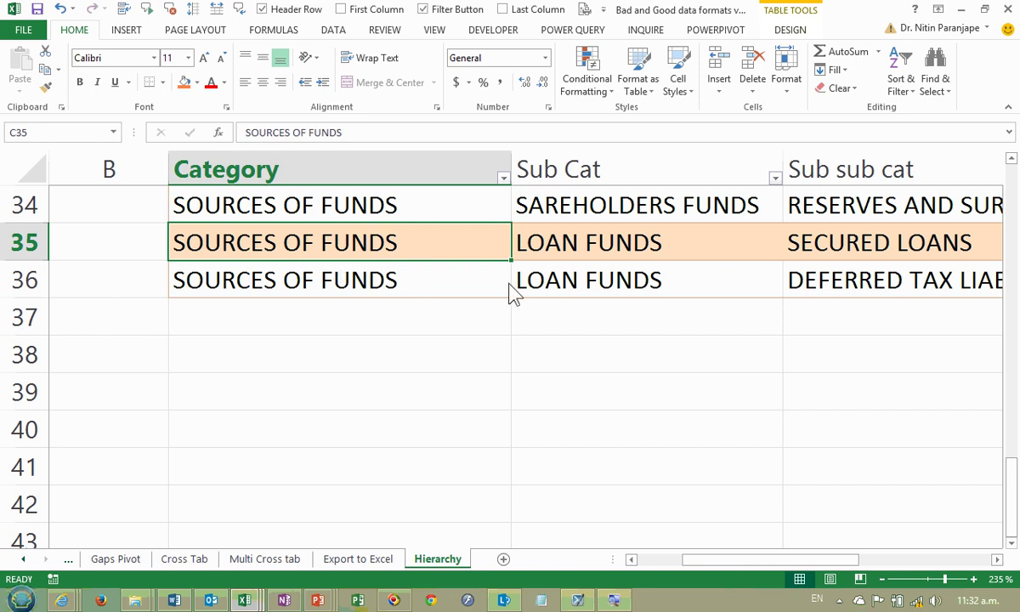
Step: Examine the table's Year and Amount columns, and review the whole data range C29:G36
scroll(513, 291, "down", 4, "ctrl")
left_click(969, 311)
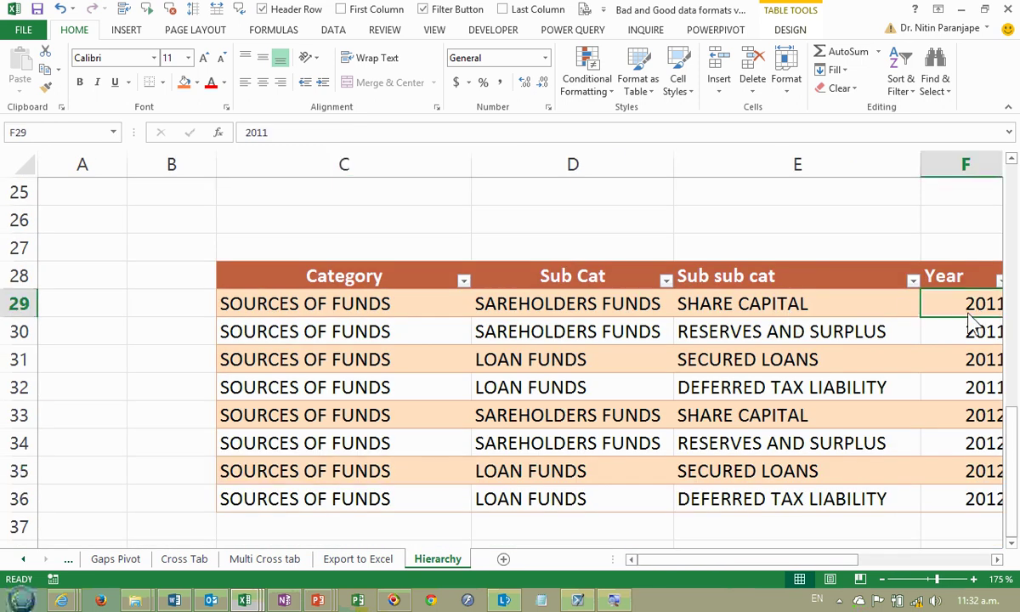
key("Right")
key("Right")
key("Left")
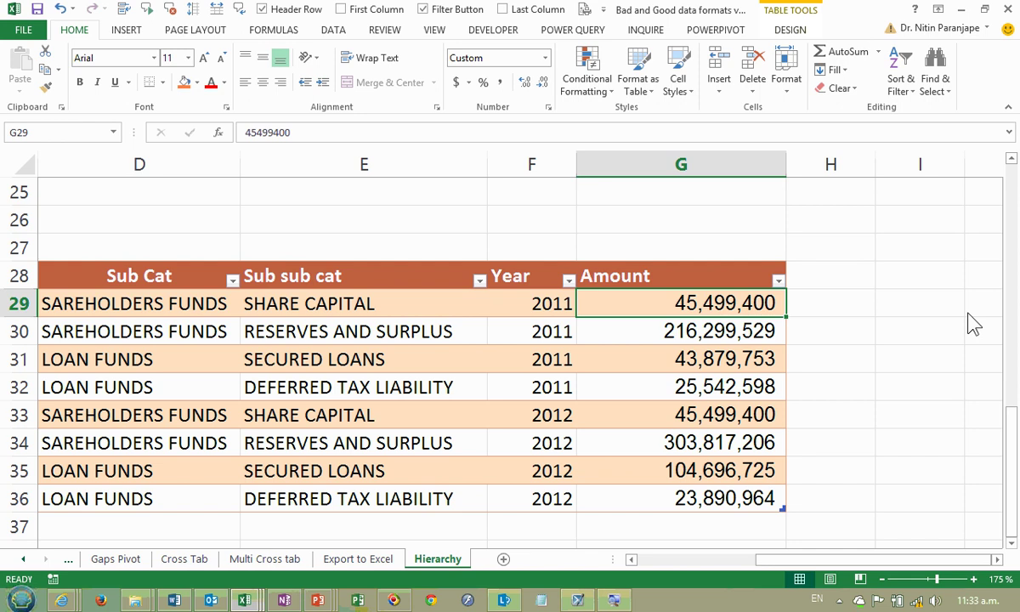
scroll(944, 334, "down", 4, "ctrl")
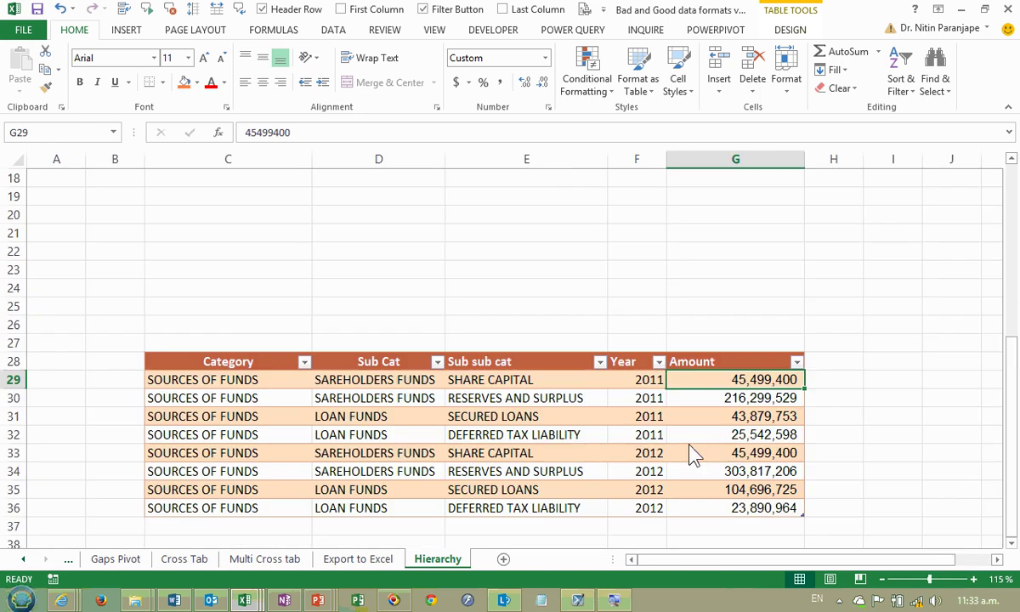
scroll(693, 454, "down", 2)
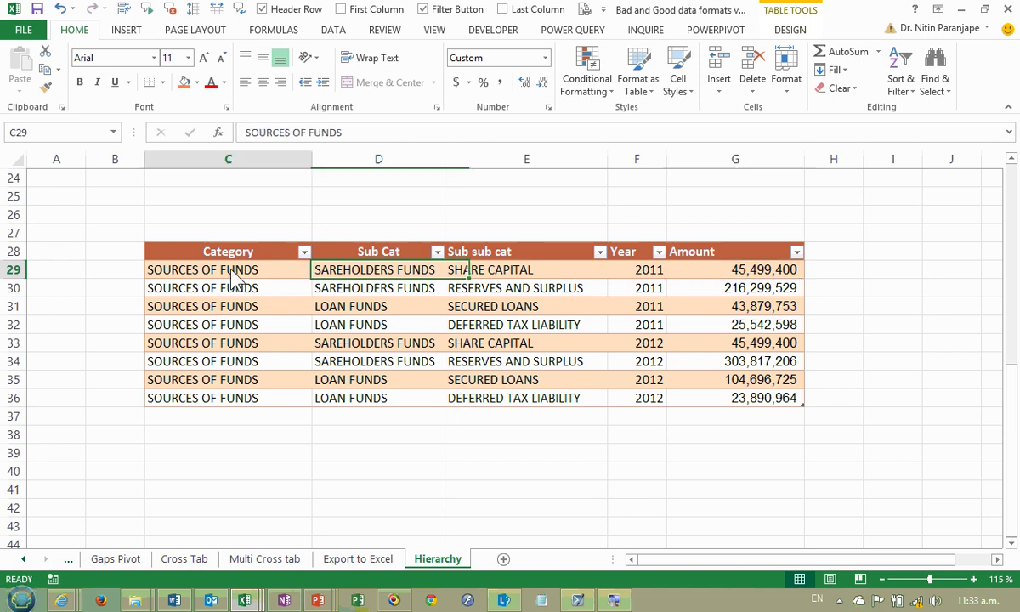
left_click_drag(217, 267, 586, 344)
left_click_drag(633, 374, 758, 400)
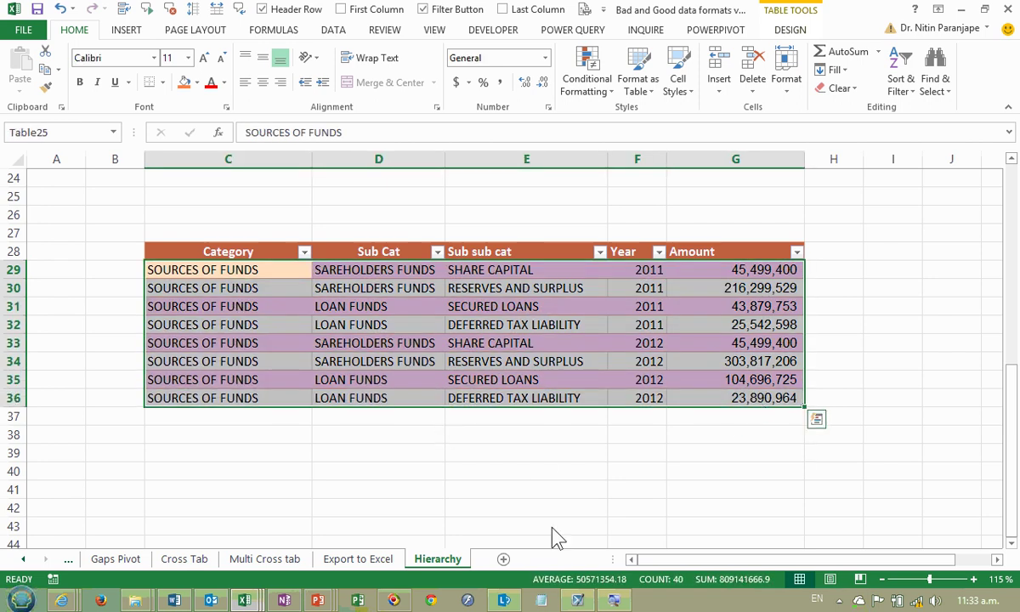
Step: Insert a new table column before Category and give it the heading "Company"
left_click(204, 258)
right_click(205, 260)
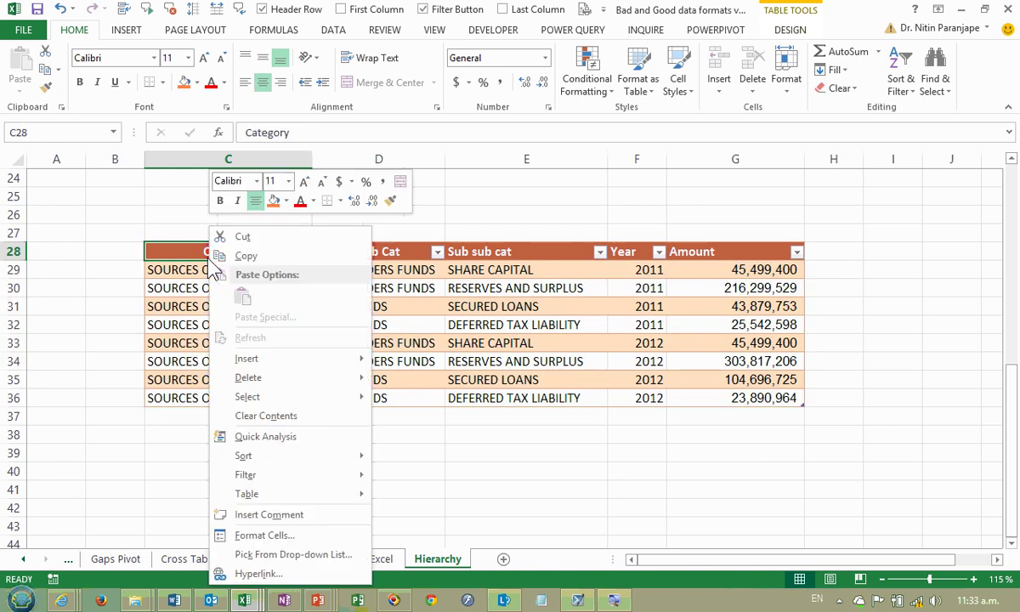
mouse_move(336, 358)
left_click(392, 350)
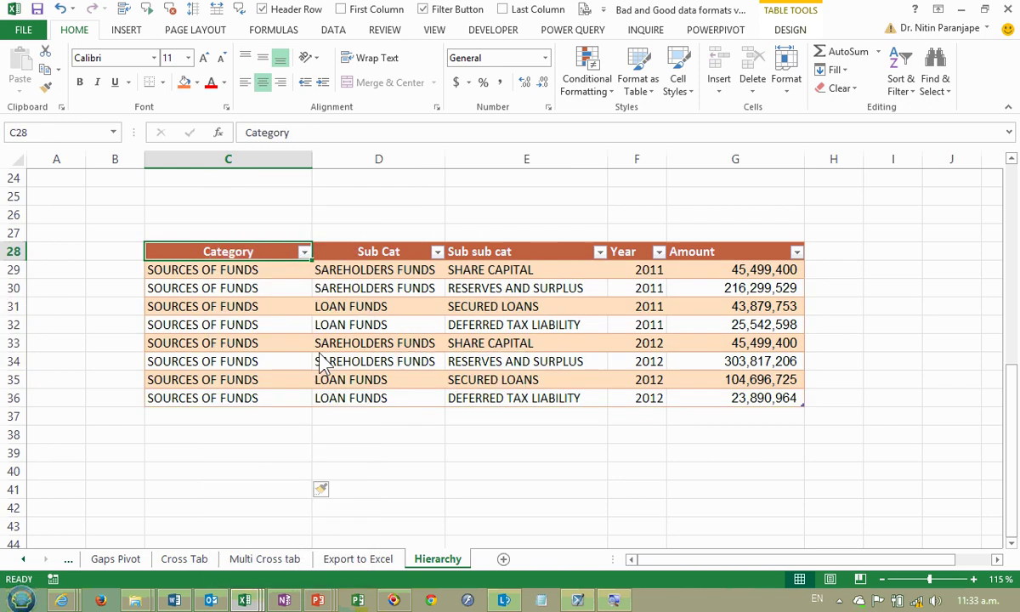
left_click(224, 253)
type("Company")
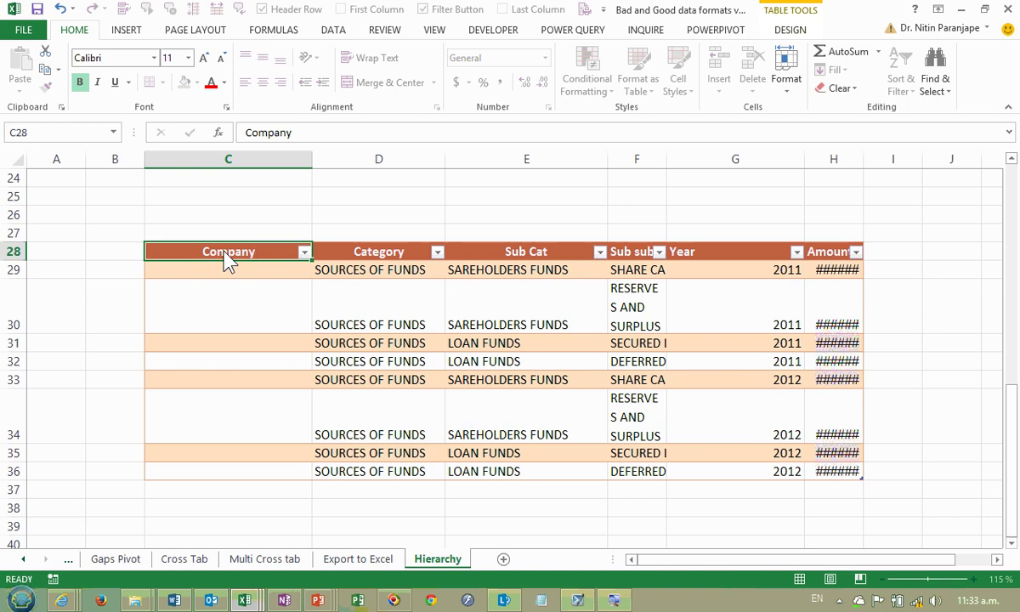
key("Return")
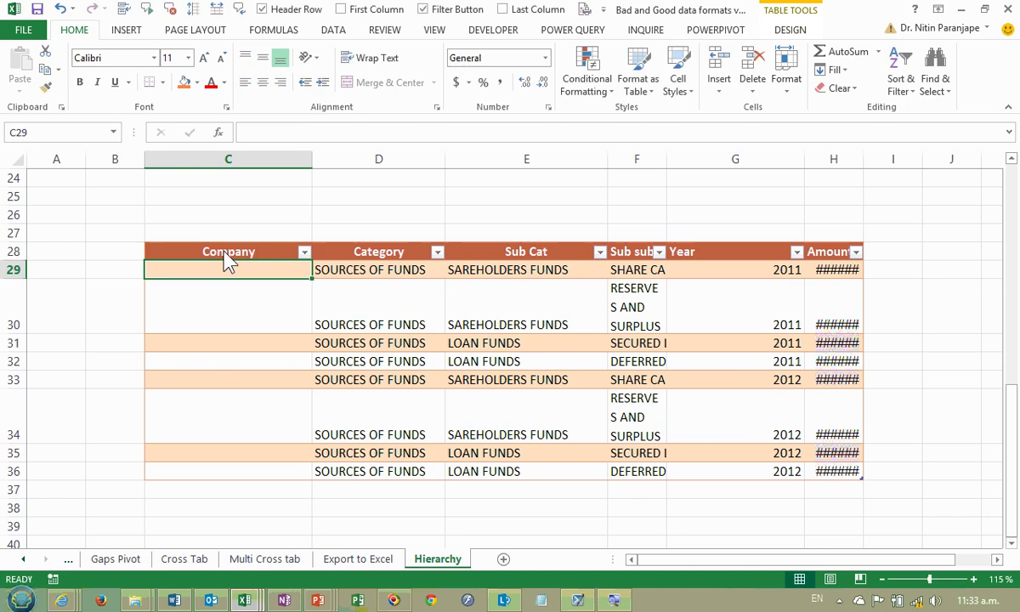
Step: Fill all the Company cells from C29 to C36 with "C1"
key("shift+Down")
key("shift+Down")
key("shift+Down")
key("shift+Down")
key("shift+Down")
key("shift+Down")
key("shift+Down")
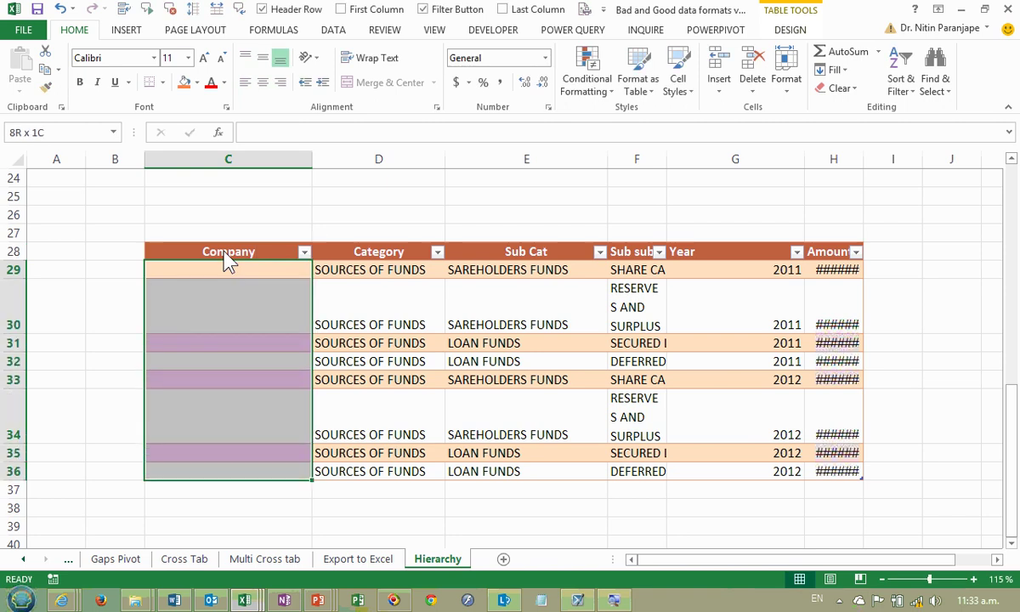
type("C1")
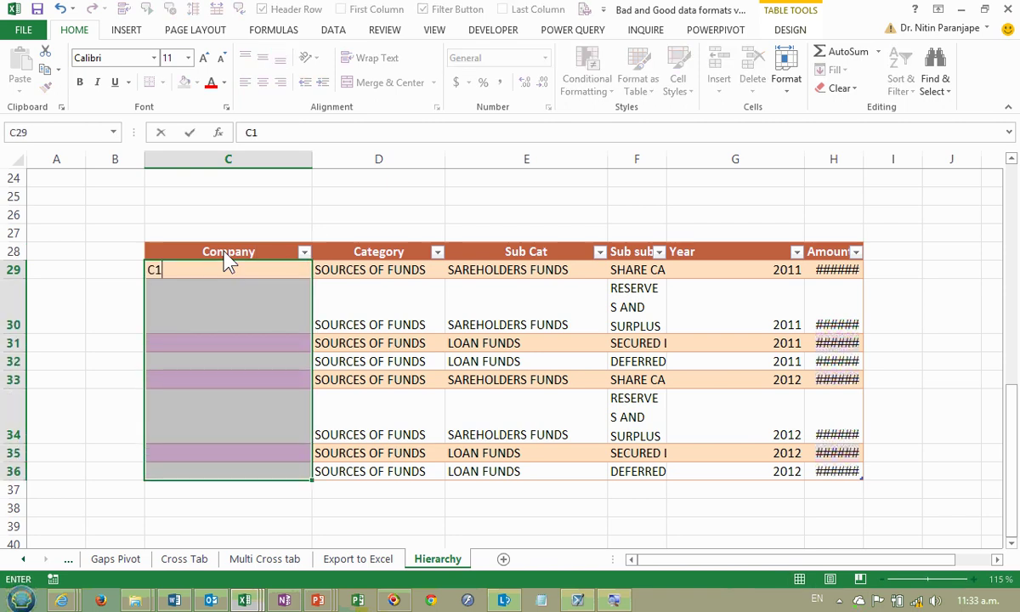
key("ctrl+Return")
Step: Duplicate the data in D29:H36 directly beneath the table, starting at cell D37
left_click_drag(371, 272, 833, 486)
key("ctrl+c")
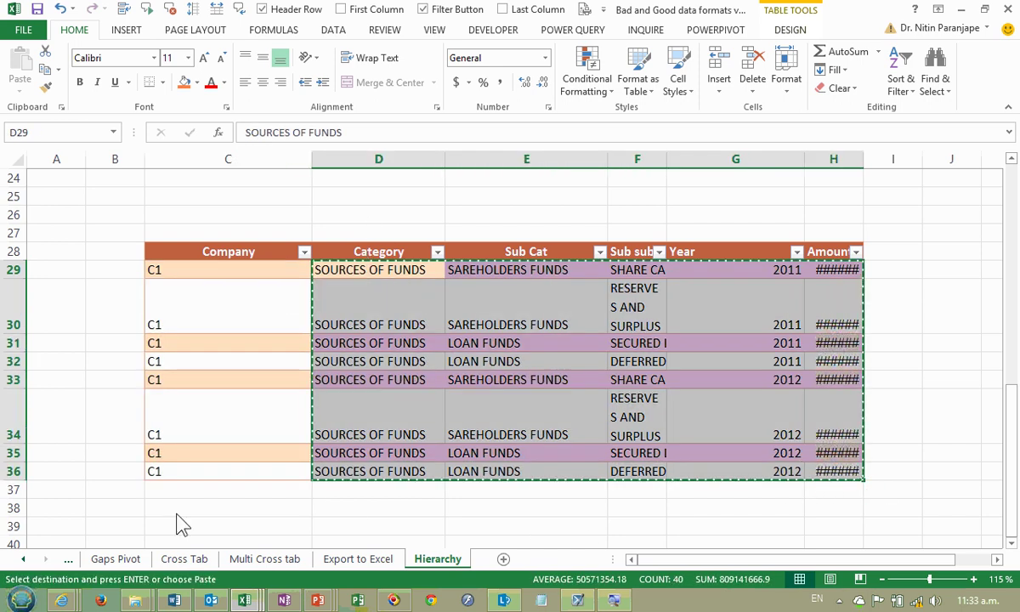
left_click(357, 493)
key("ctrl+v")
Step: Fill the Company cells C37:C44 with "C2" and widen the Amount column to fit its figures
left_click_drag(248, 491, 280, 521)
type("C2")
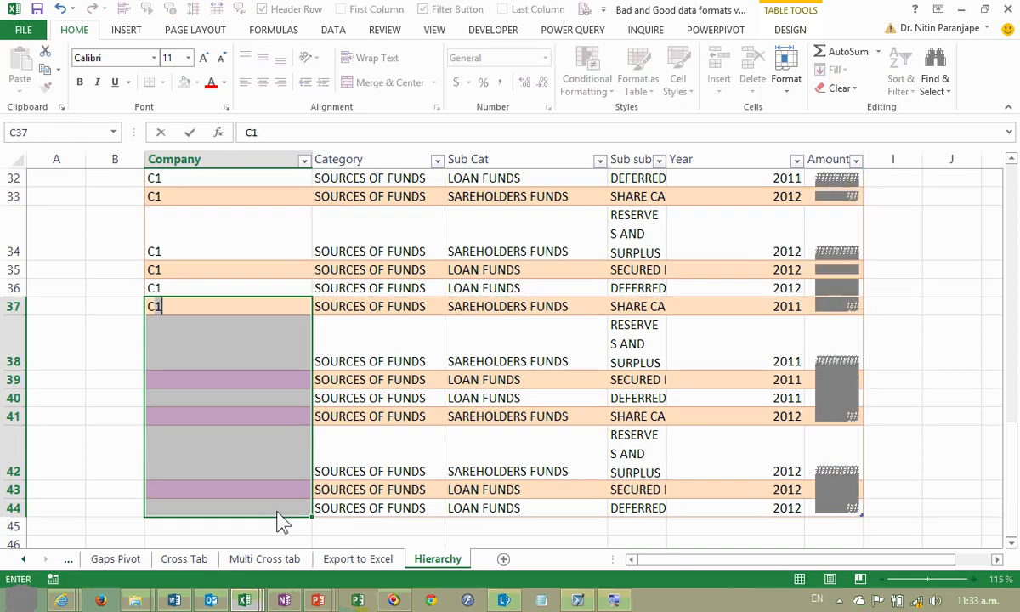
key("ctrl+Return")
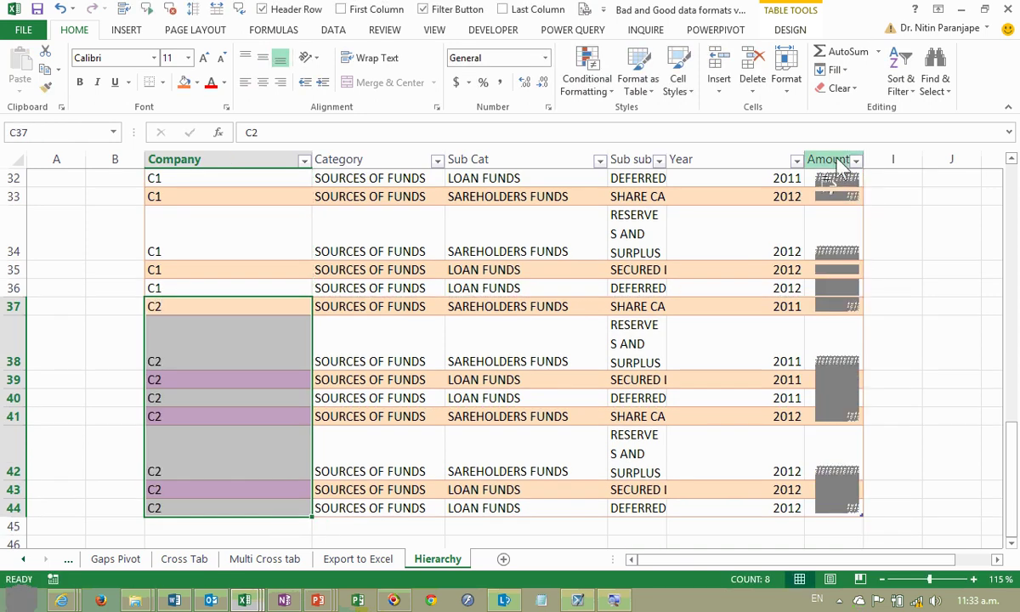
left_click_drag(862, 157, 941, 159)
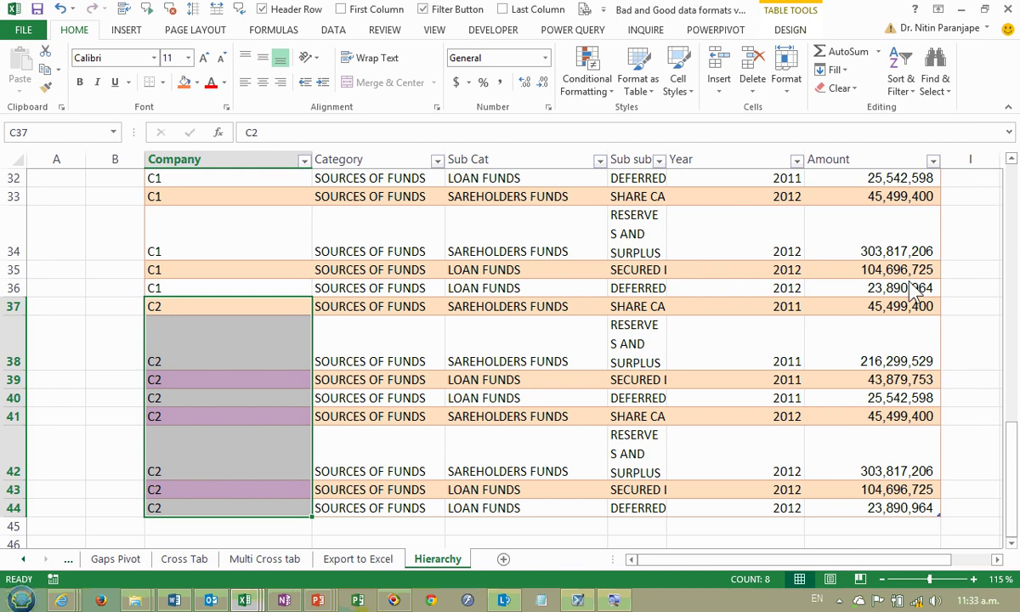
Step: Fill the C2 amounts in H37:H44 with the formula =RANDBETWEEN(100000000,999999999)
left_click_drag(867, 310, 871, 527)
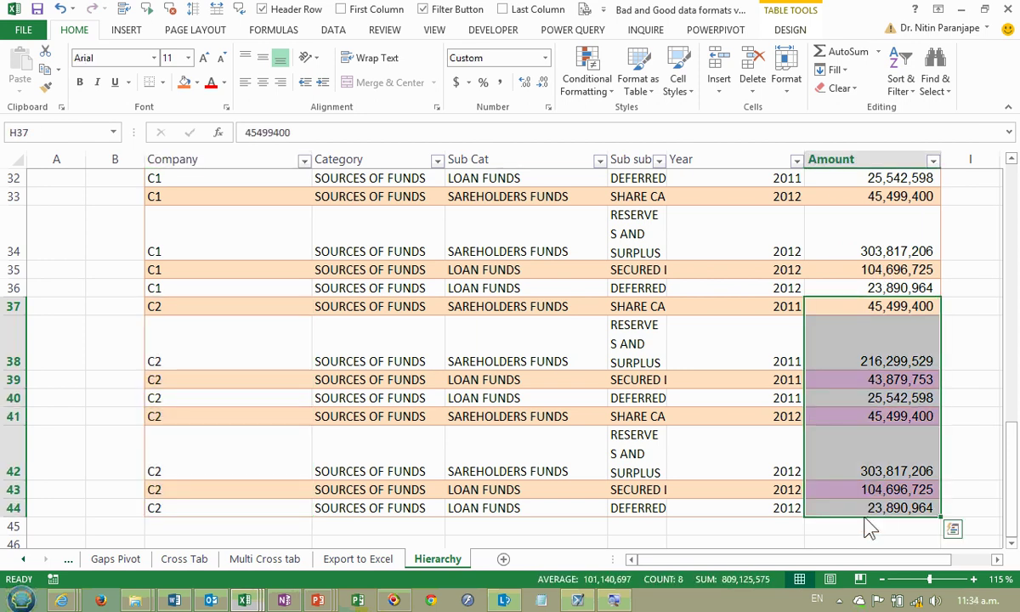
type("=rand")
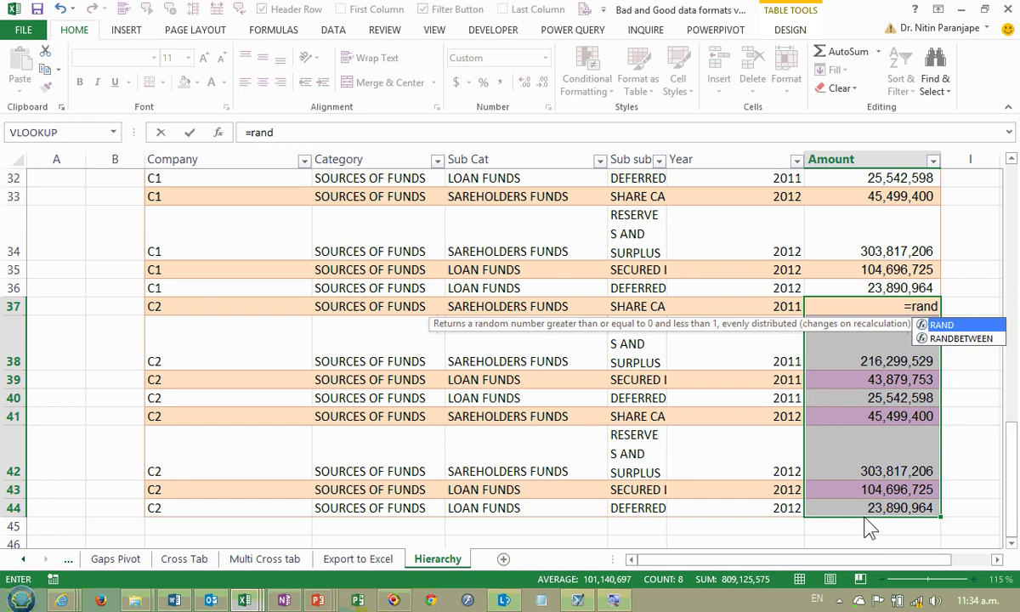
key("Down")
key("Tab")
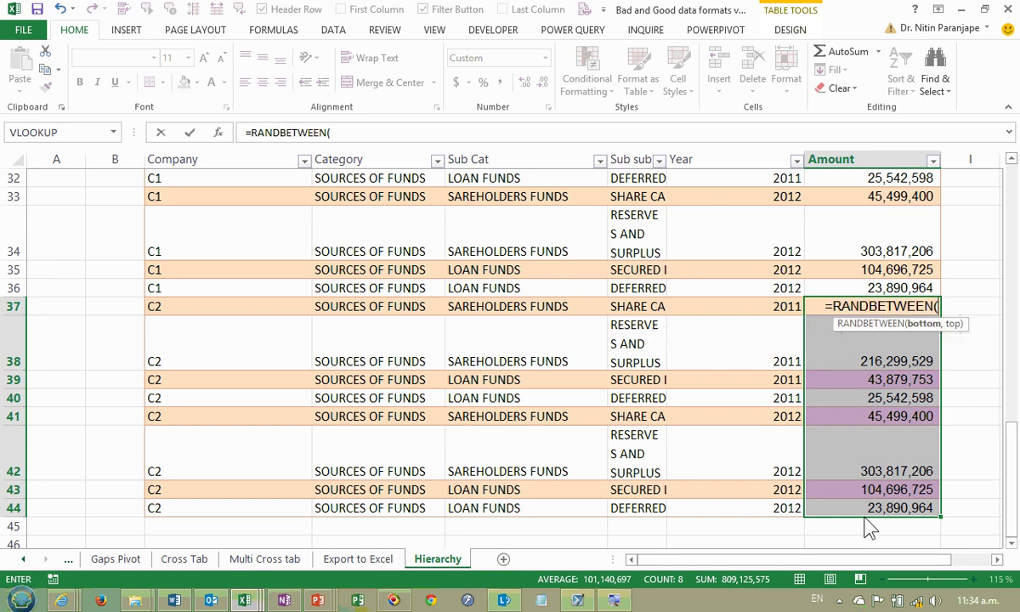
type("100000000,999999999")
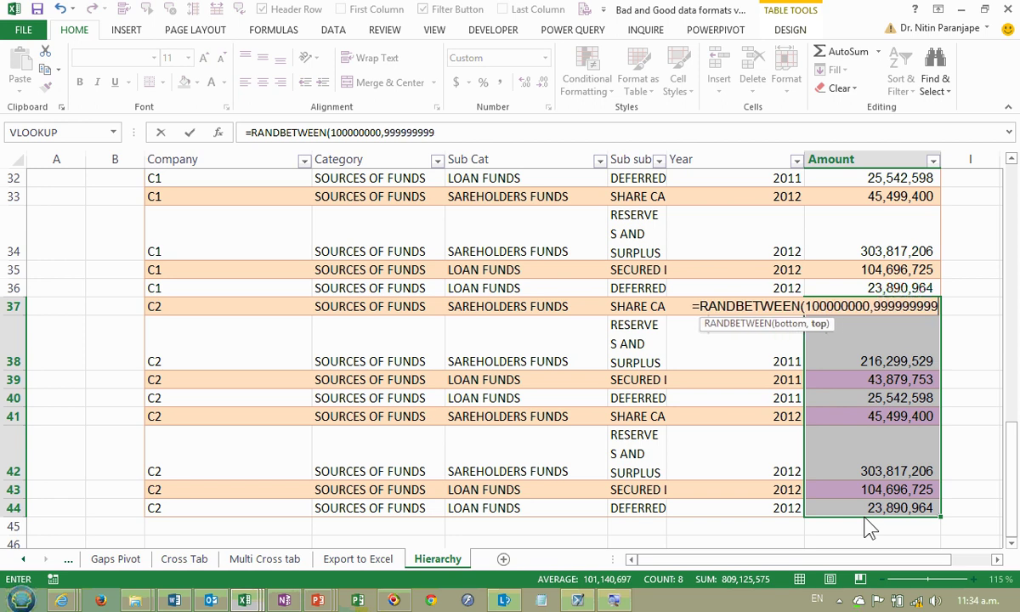
key("ctrl+Return")
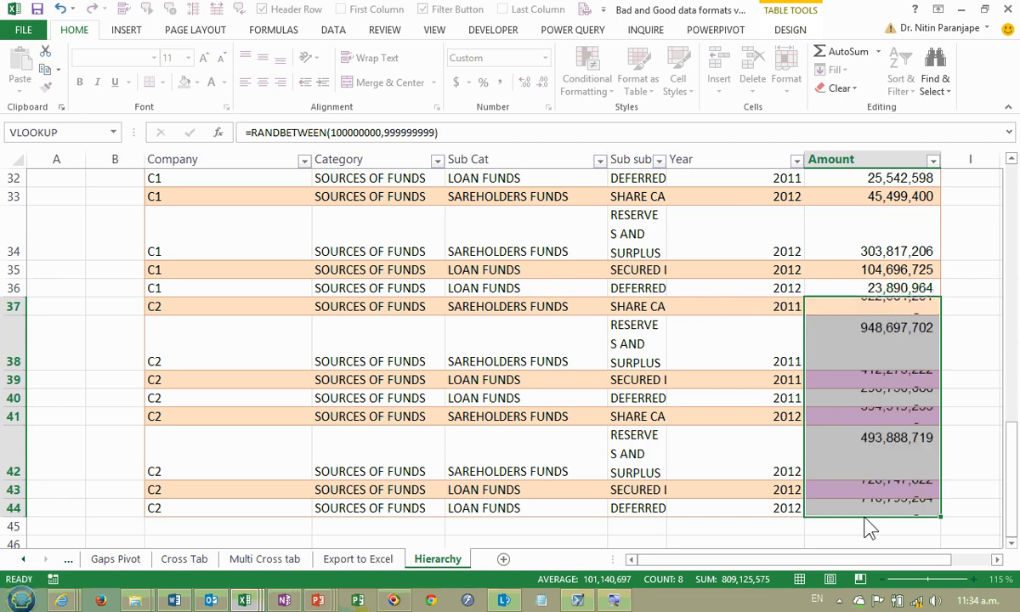
Step: Replace the random-number formulas in H37:H44 with their fixed values
key("ctrl+c")
key("alt+e")
key("s")
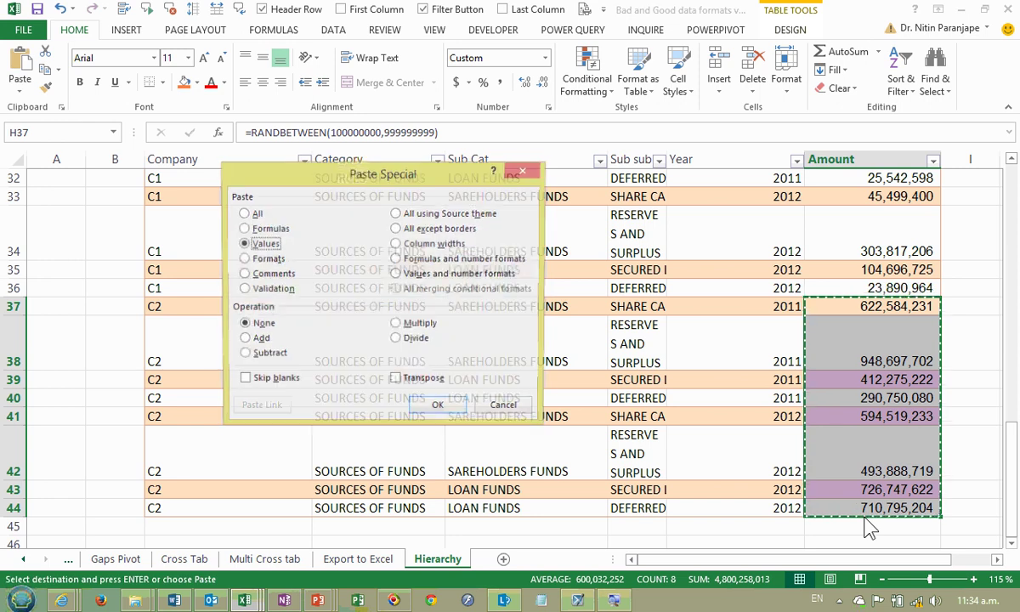
key("v")
key("Return")
Step: Compare the multi-level Item layout at row 4 with the Company table's separate category columns
left_click_drag(629, 416, 603, 420)
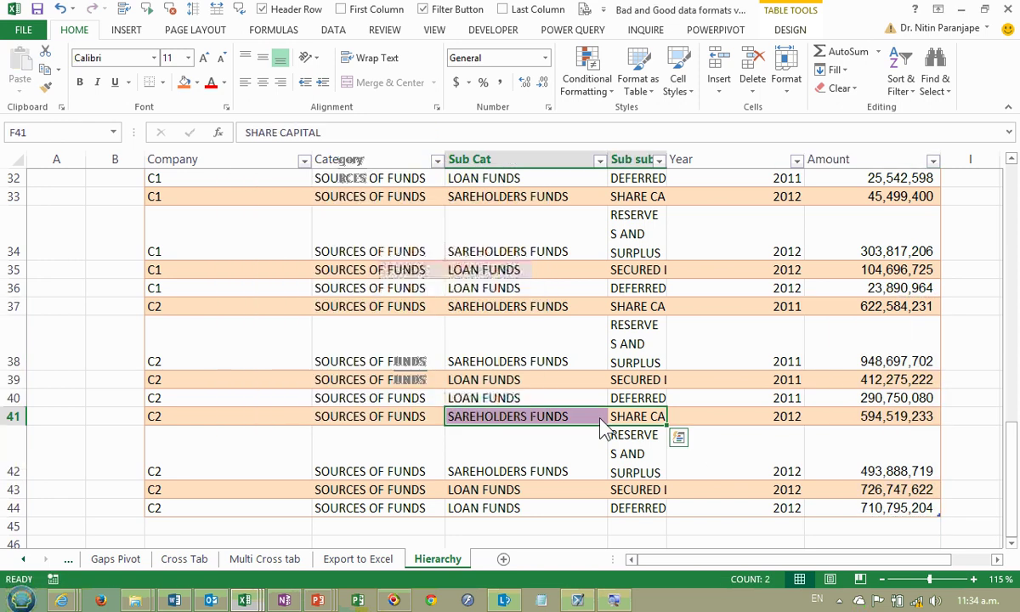
left_click(557, 357)
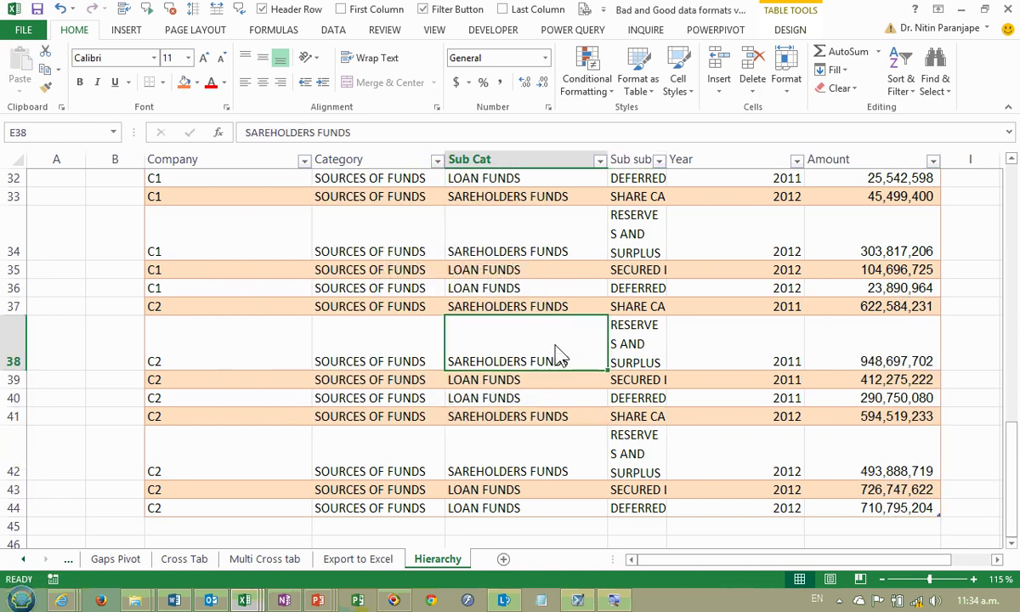
scroll(572, 349, "up", 10)
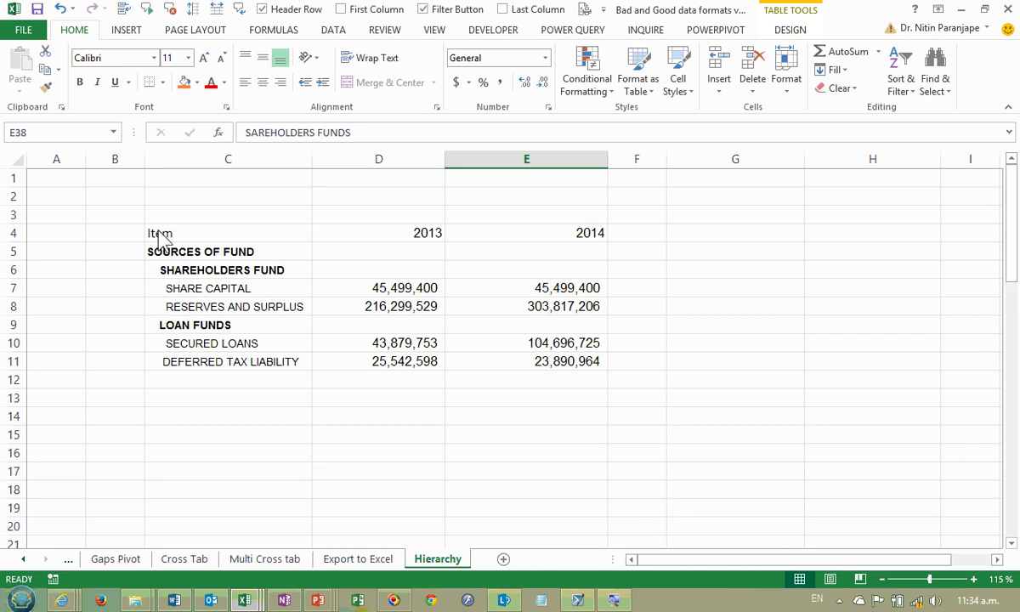
left_click(200, 270)
scroll(212, 290, "up", 3)
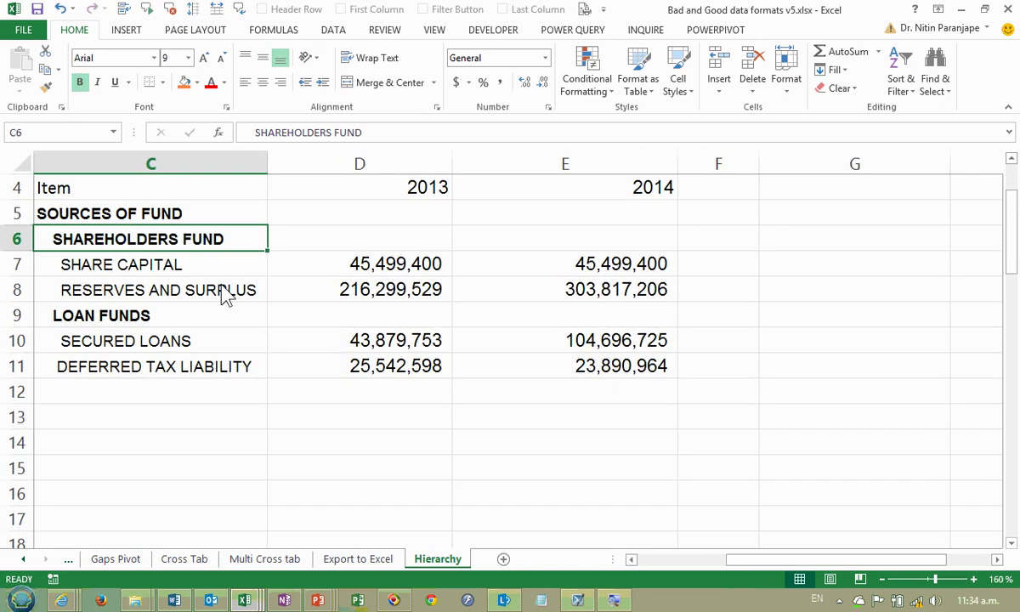
scroll(312, 323, "down", 7)
left_click(348, 361)
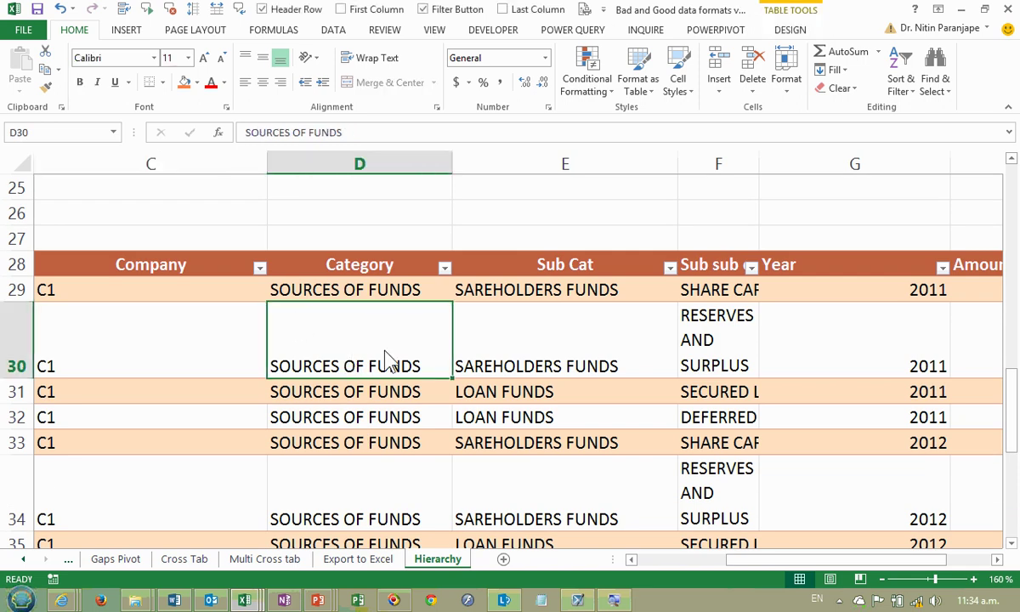
scroll(384, 357, "up", 8)
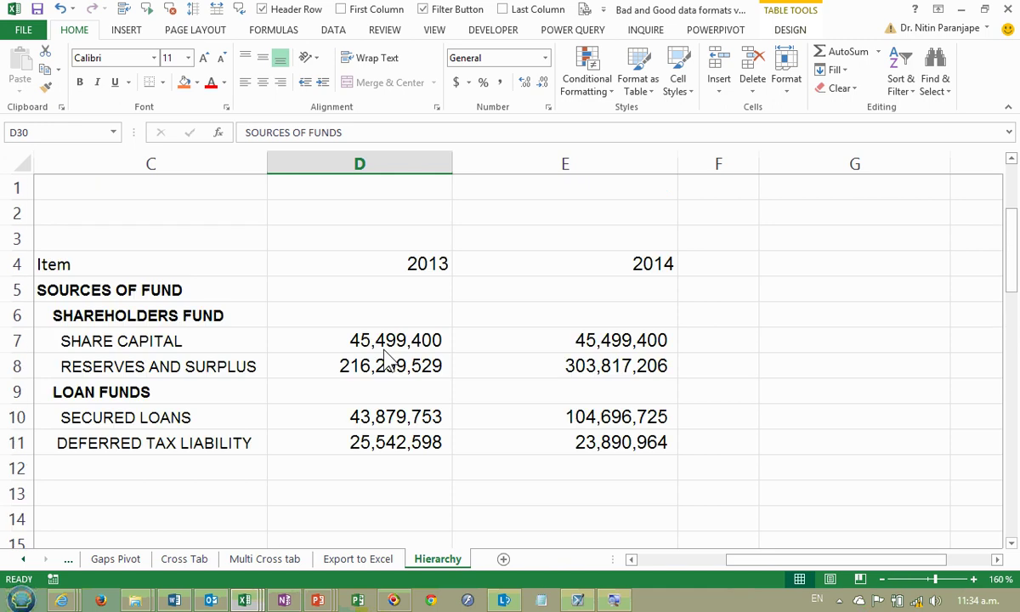
Step: Copy the hierarchical fund table C4:E11 and paste the duplicate beside it at G4
left_click_drag(117, 272, 611, 456)
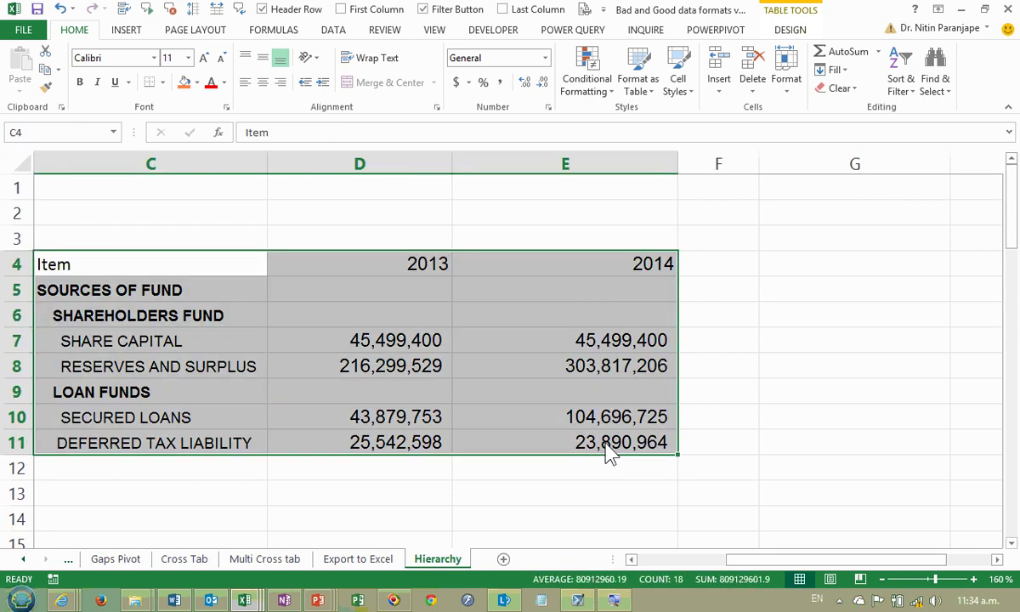
key("ctrl+c")
left_click(847, 265)
key("ctrl+v")
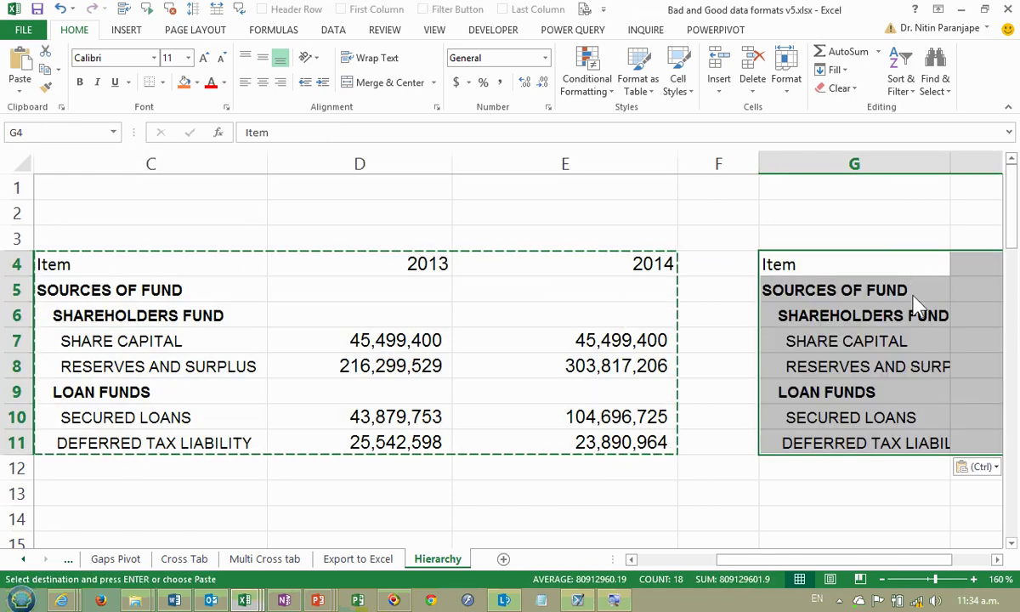
left_click(786, 392)
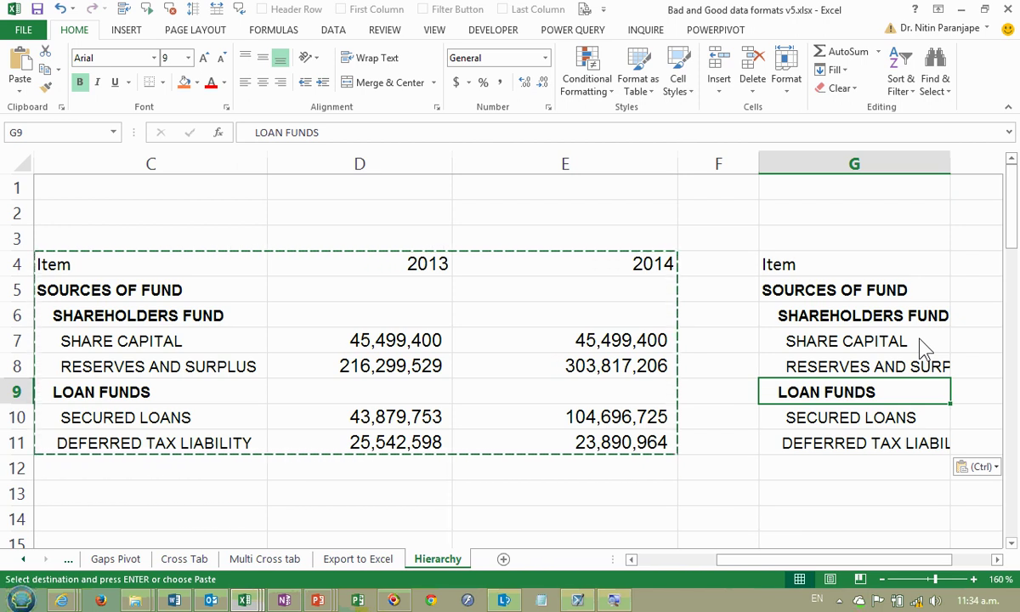
Step: Compare the SHARE CAPITAL row in the original and duplicate fund tables and end the pending copy
left_click(838, 350)
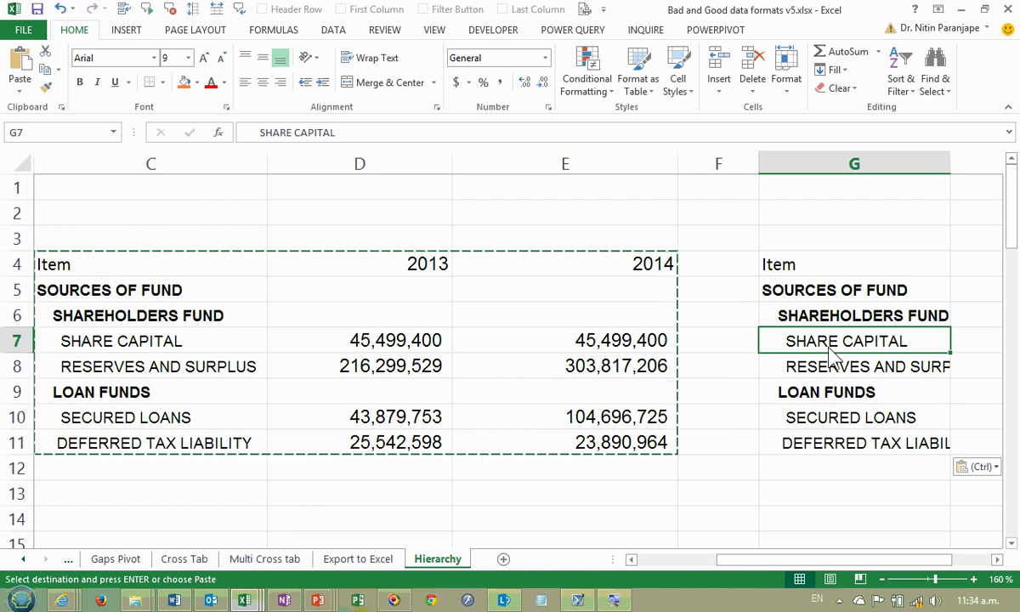
left_click(400, 344)
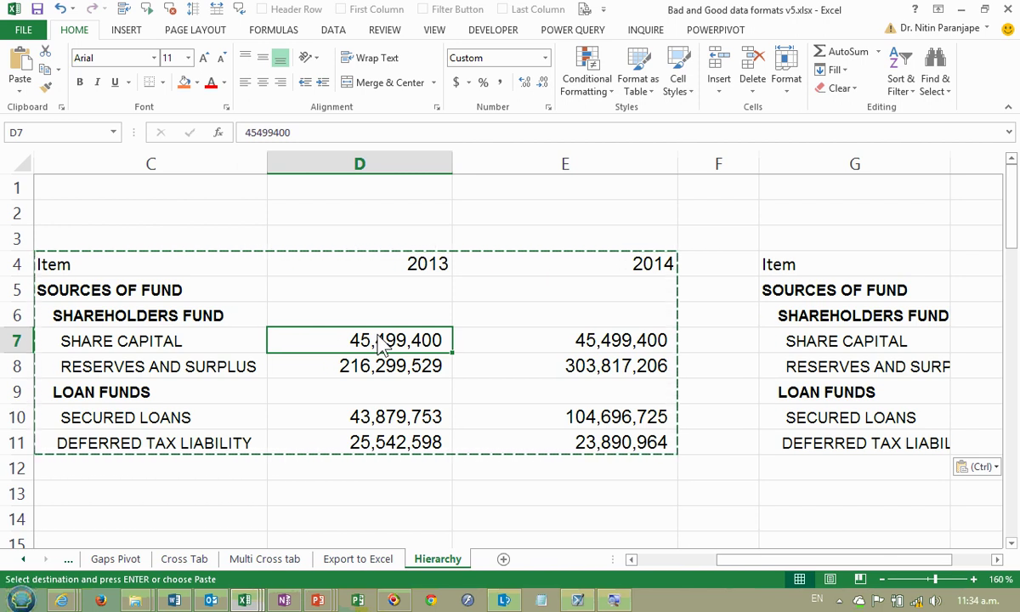
key("Escape")
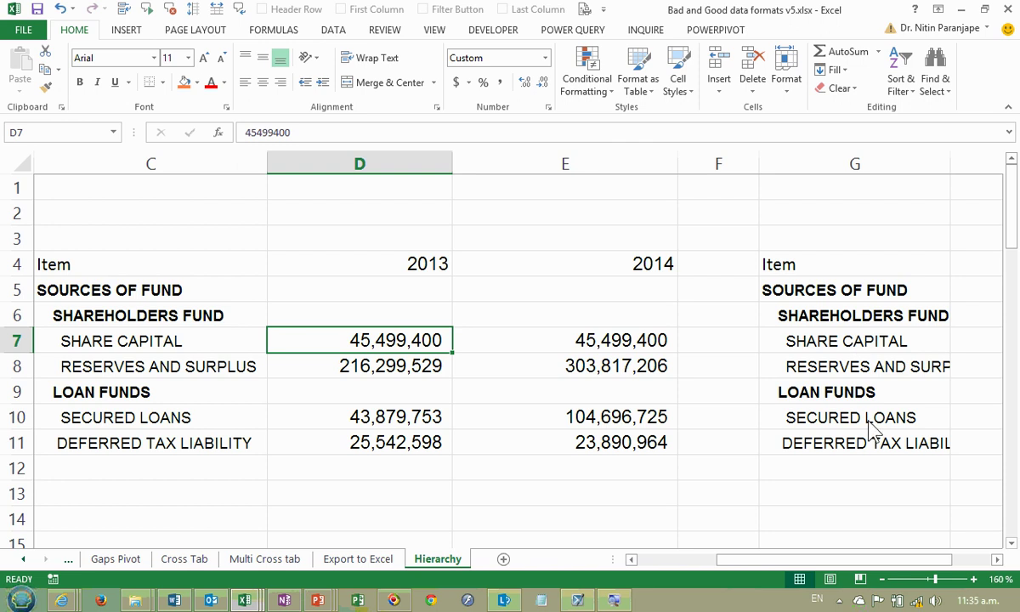
Step: Select a cell in the Company table, launch XNote Stopwatch, postpone its registration notice and start the timing
scroll(816, 366, "down", 9)
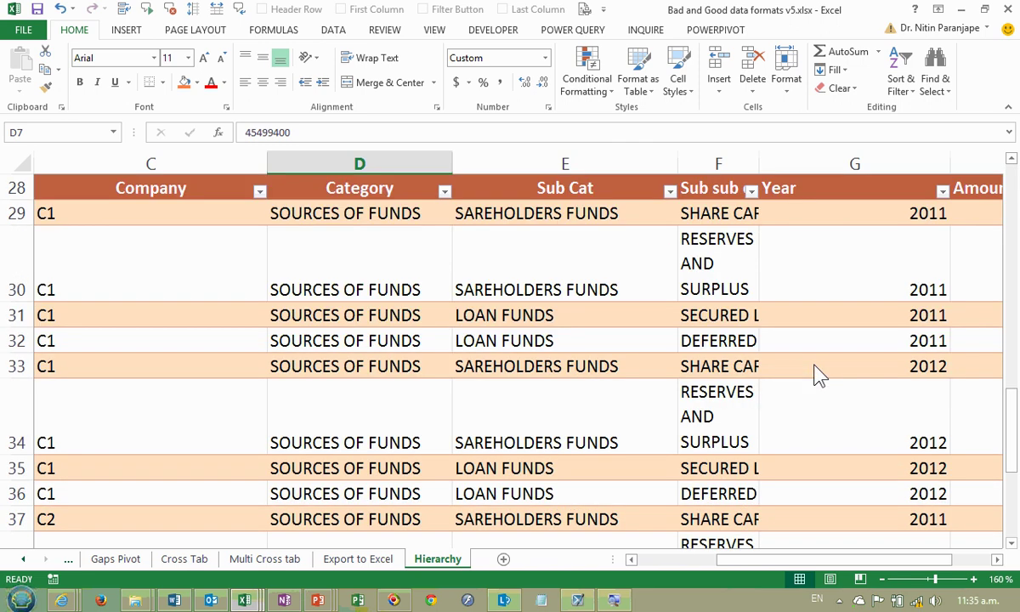
left_click(347, 297)
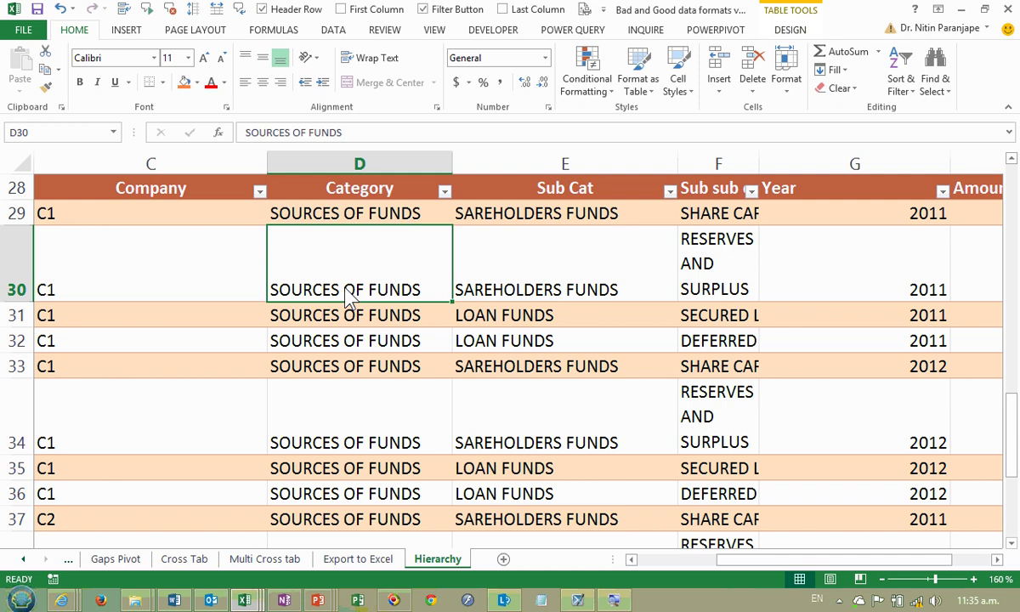
key("super")
type("xnote")
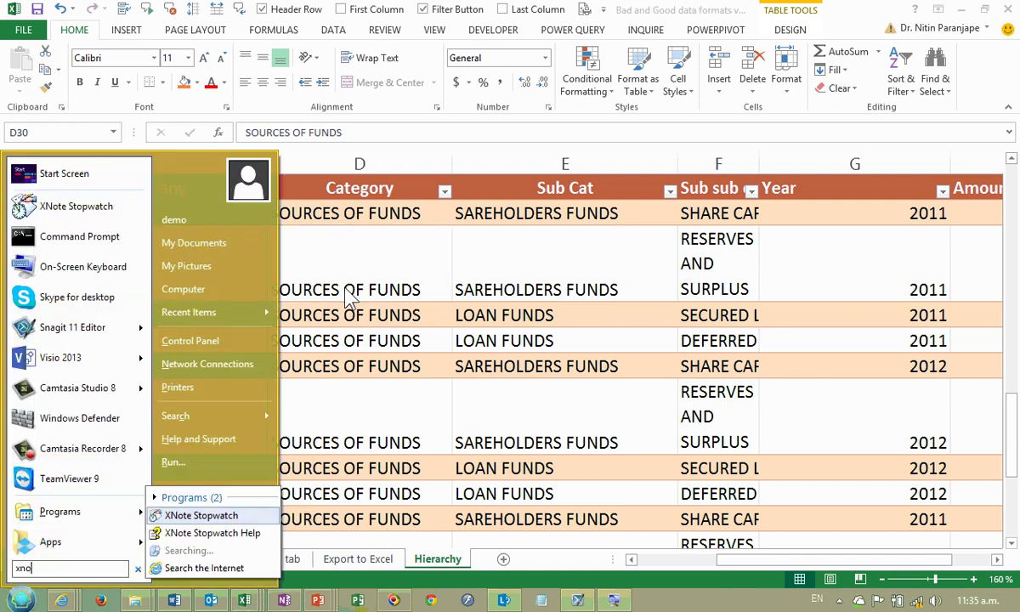
key("Return")
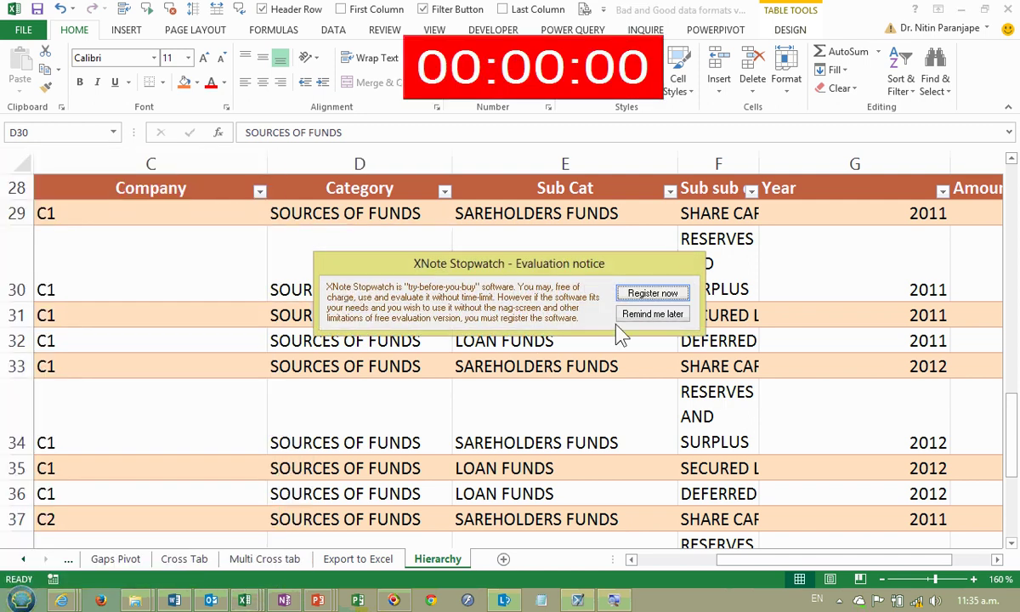
left_click(651, 314)
right_click(540, 70)
left_click(561, 73)
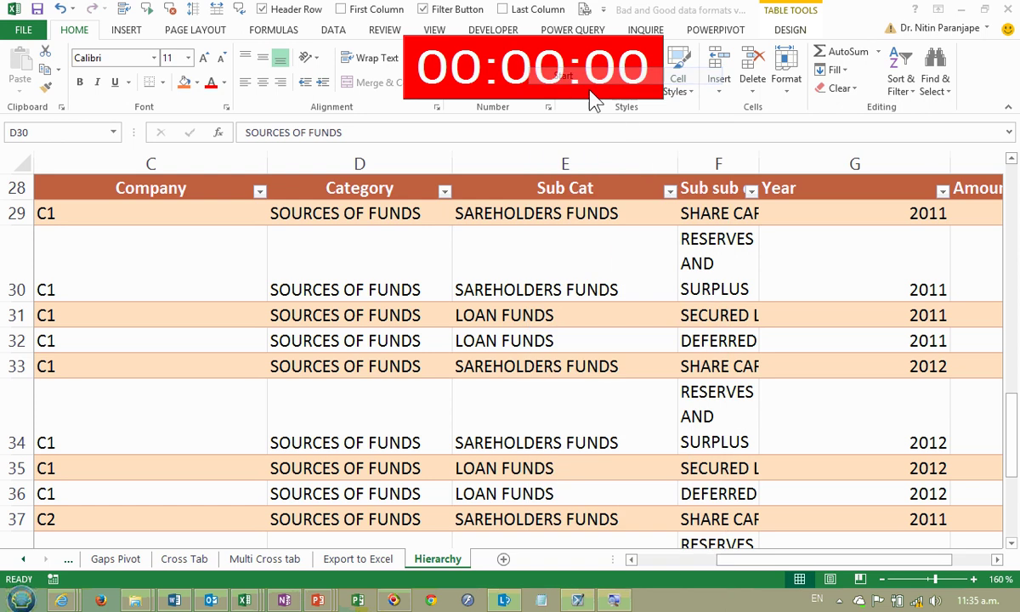
Step: Create a PivotTable from the Company table on a new sheet with the wizard's default Excel list source
key("alt+d")
key("p")
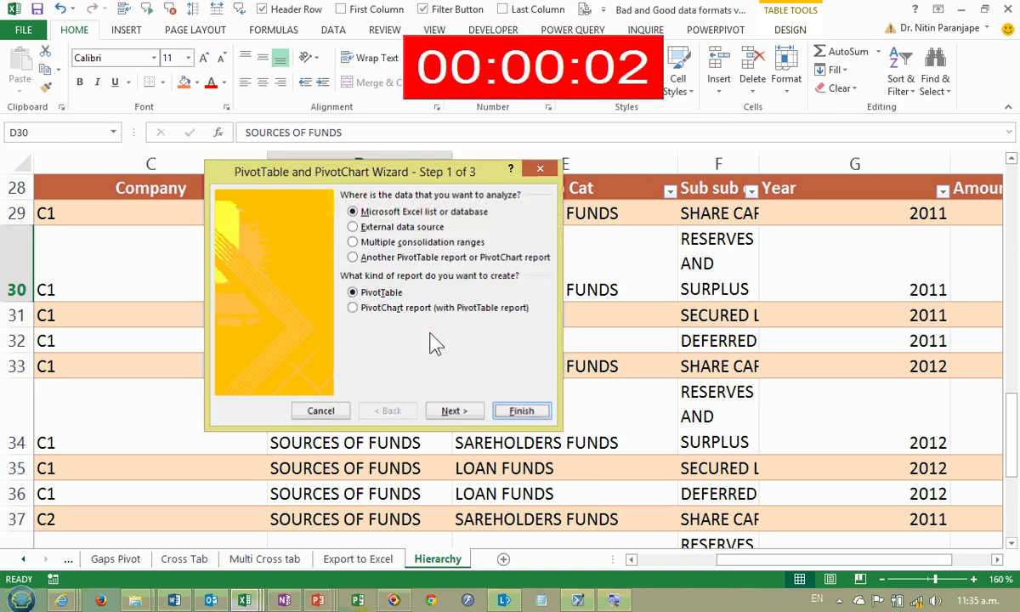
key("Return")
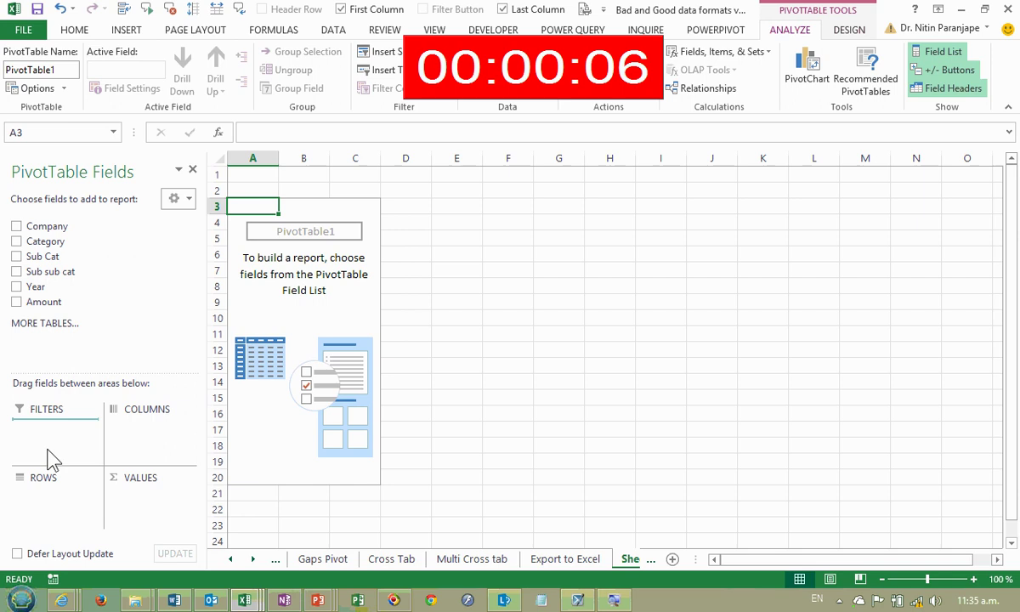
Step: Add Category, Sub Cat and Sub sub cat as nested row fields of the PivotTable
left_click(17, 241)
scroll(278, 261, "up", 6)
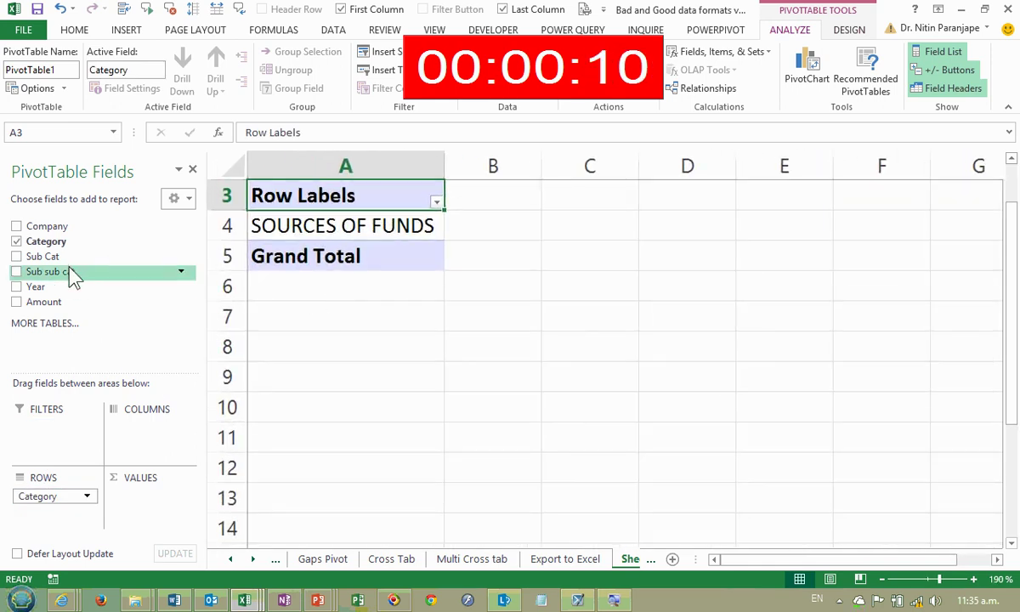
left_click_drag(83, 541, 73, 483)
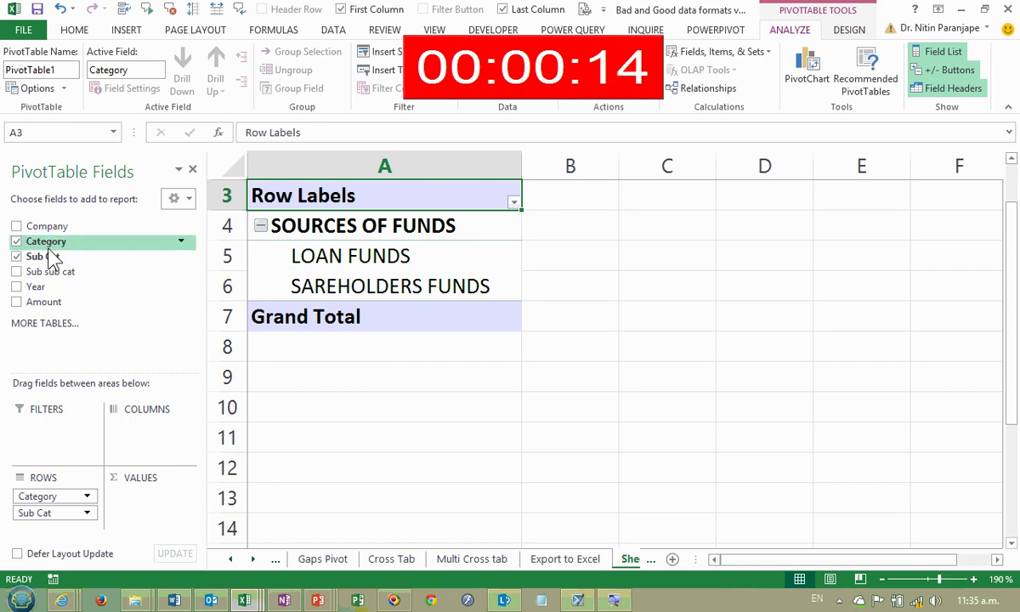
left_click_drag(70, 532, 70, 532)
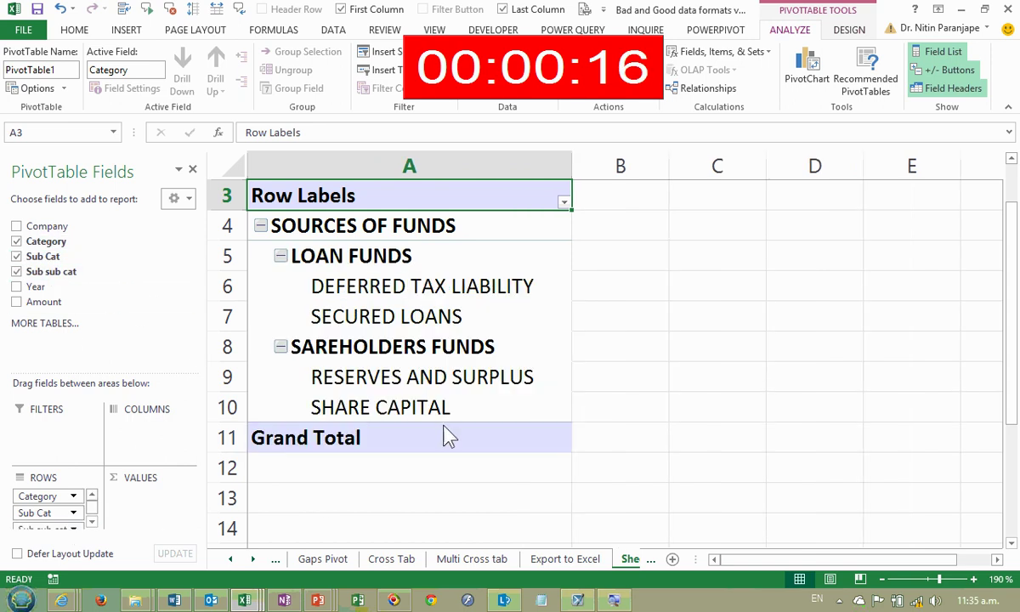
scroll(450, 435, "up", 1)
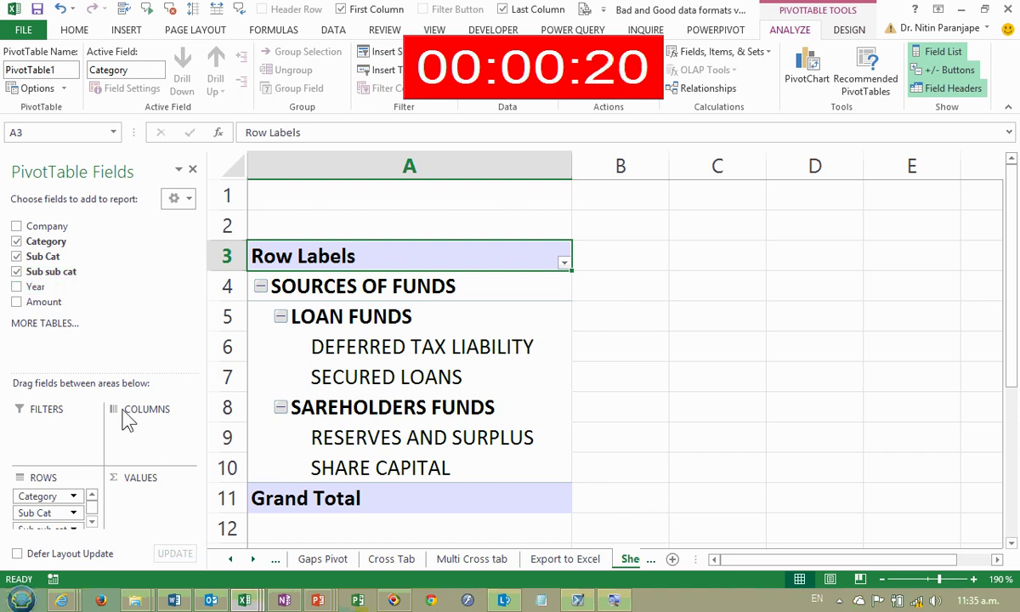
Step: Place Year in the PivotTable's columns, Amount in its values and Company in its report filter
left_click_drag(133, 440, 136, 442)
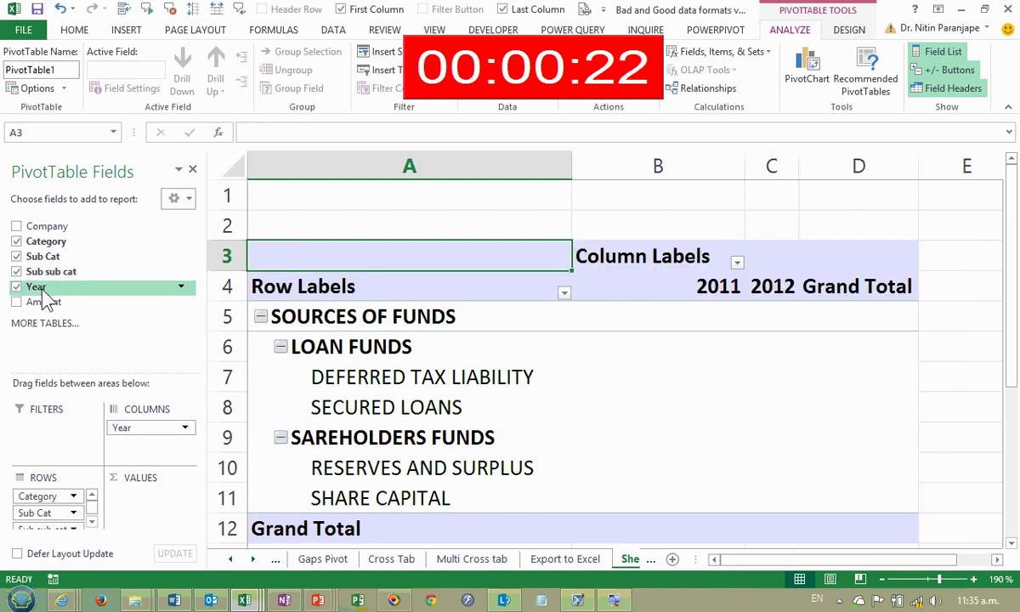
left_click_drag(51, 304, 148, 465)
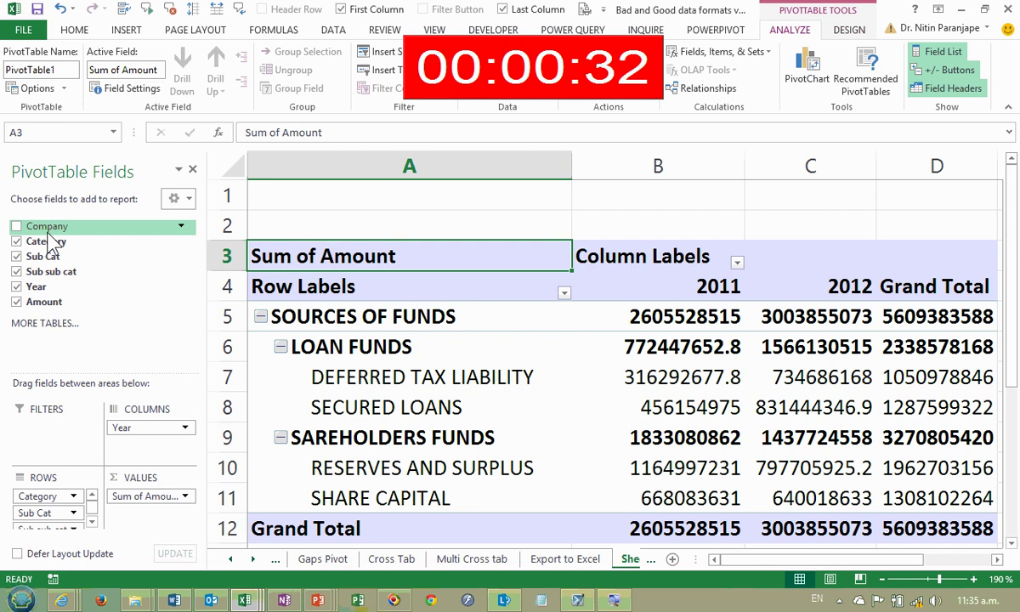
left_click_drag(60, 228, 90, 434)
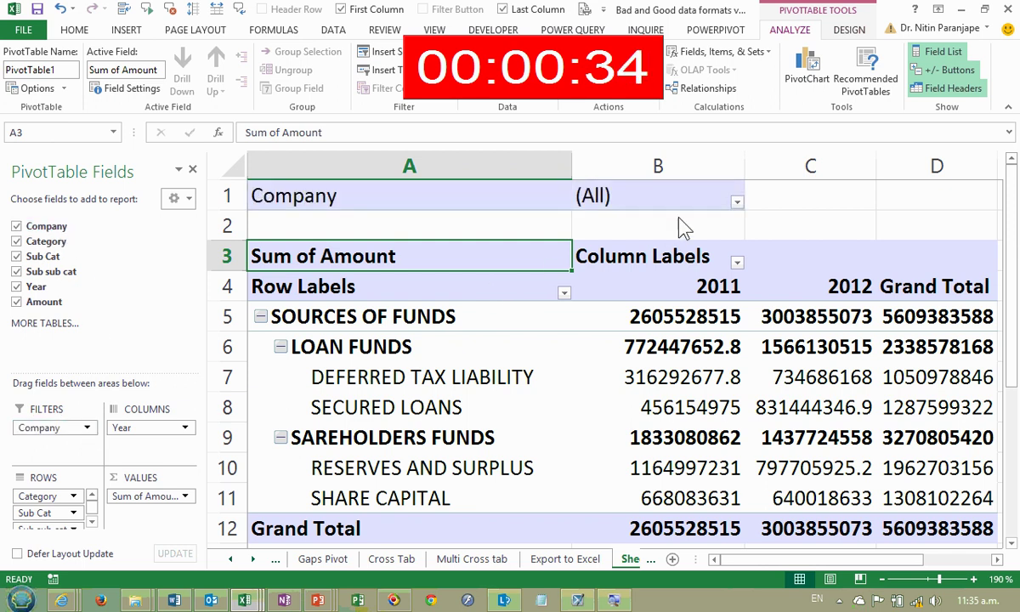
Step: Filter the PivotTable by company C1 and switch the Company filter to C2
left_click(737, 204)
left_click(580, 252)
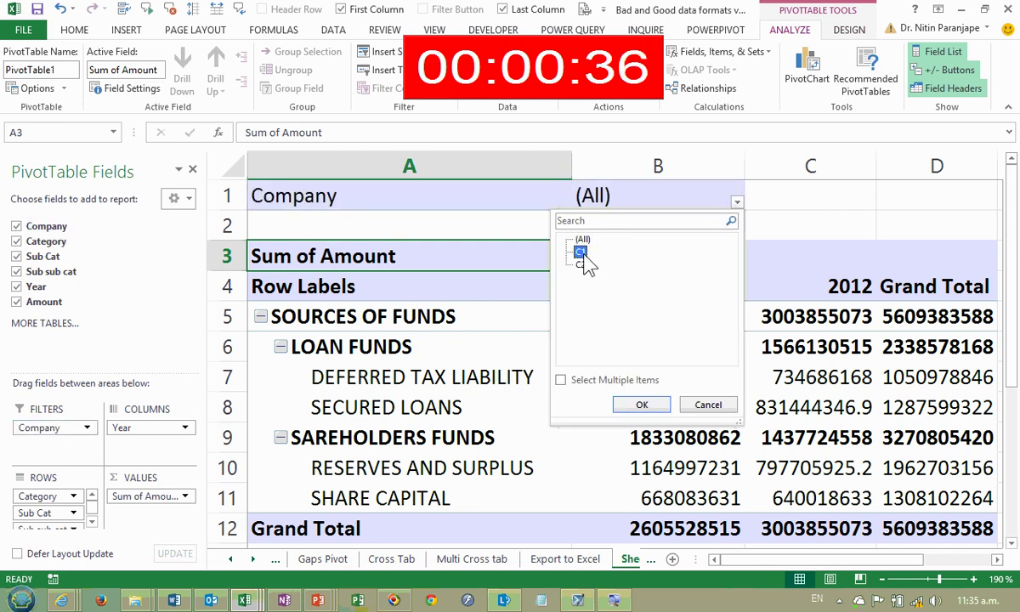
left_click(644, 403)
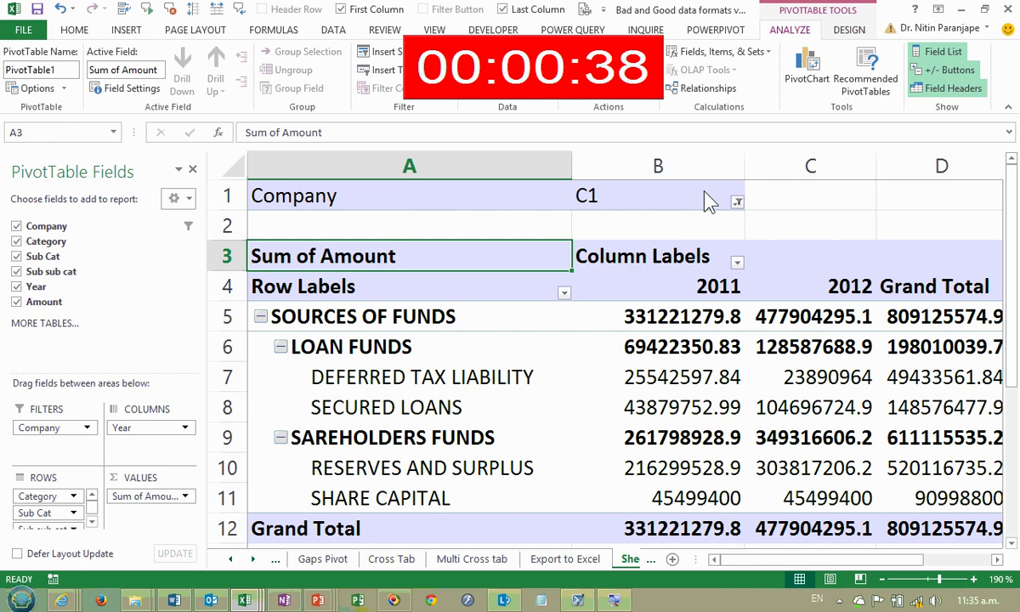
left_click(736, 204)
left_click(579, 264)
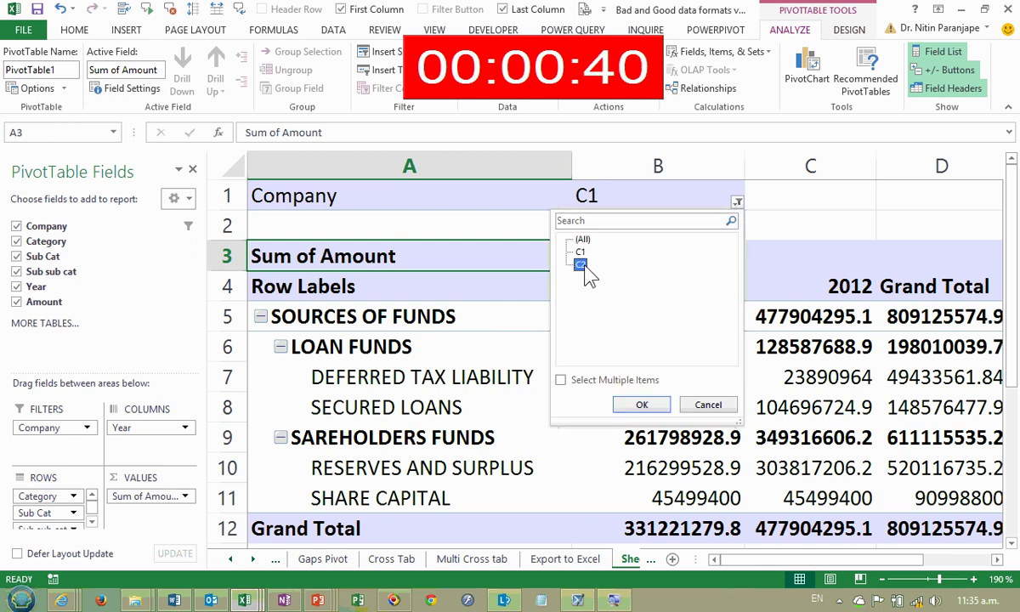
left_click(643, 405)
Step: Reset the running stopwatch
right_click(507, 85)
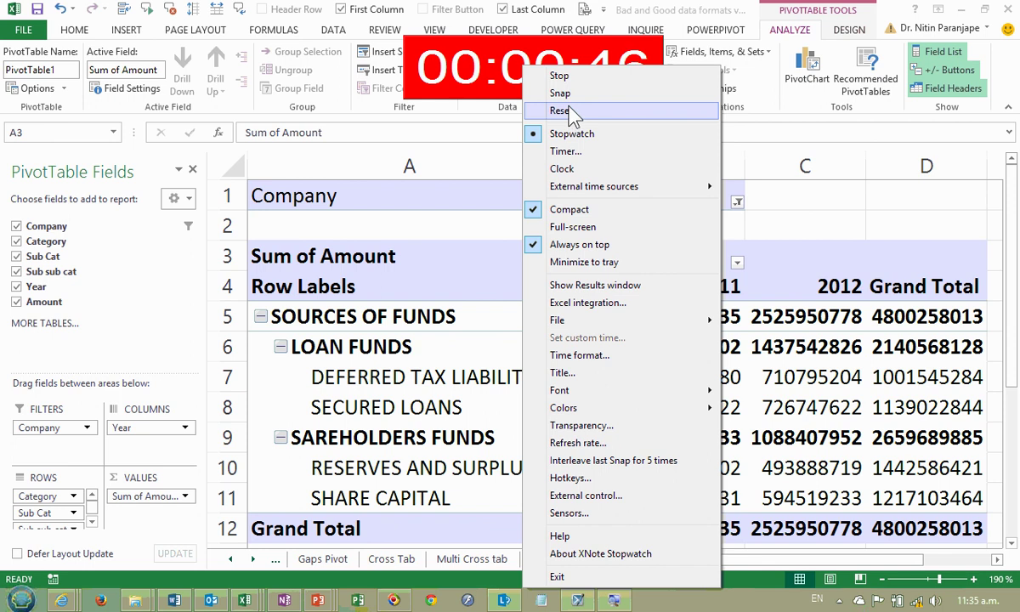
left_click(567, 112)
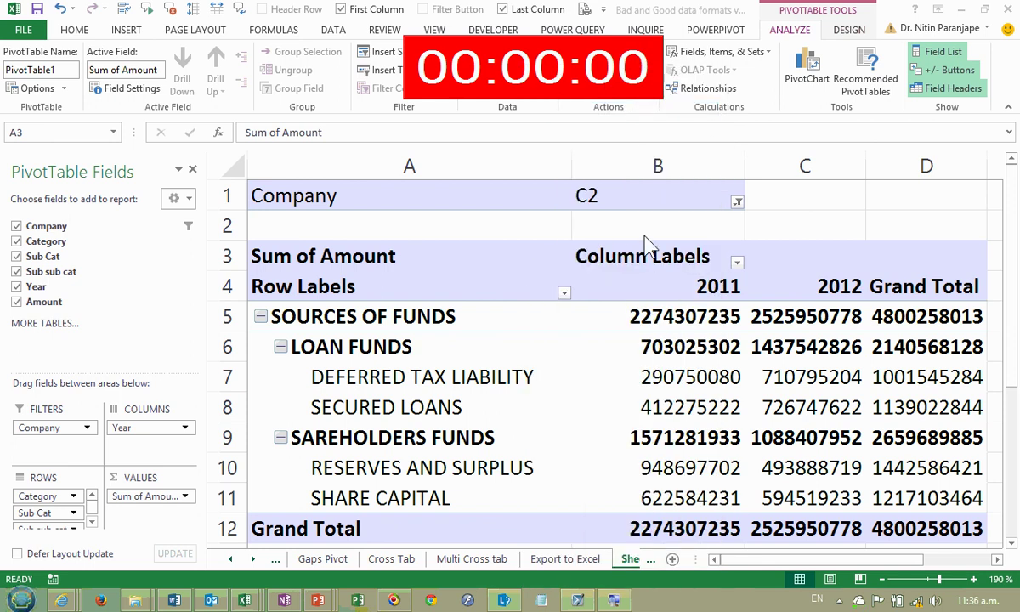
Step: Show the pivot amounts as % of Column Total and undo that change
right_click(682, 387)
mouse_move(769, 298)
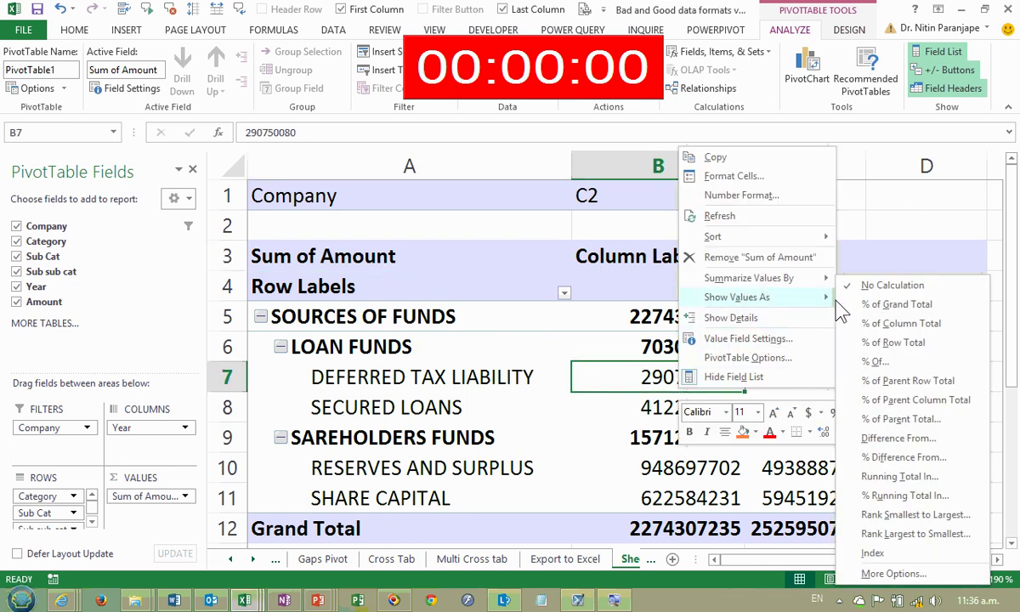
left_click(880, 323)
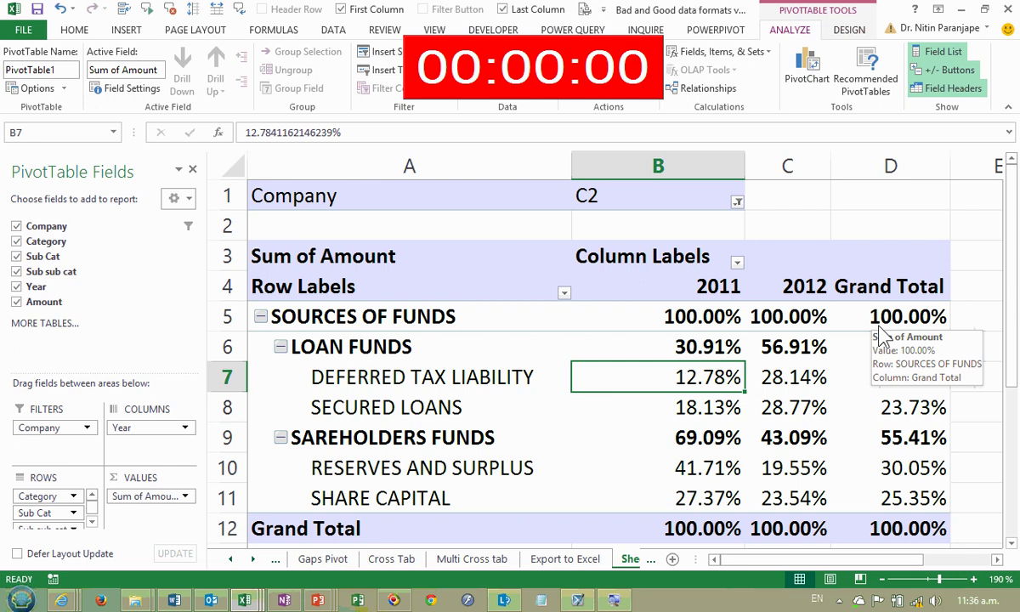
key("ctrl+z")
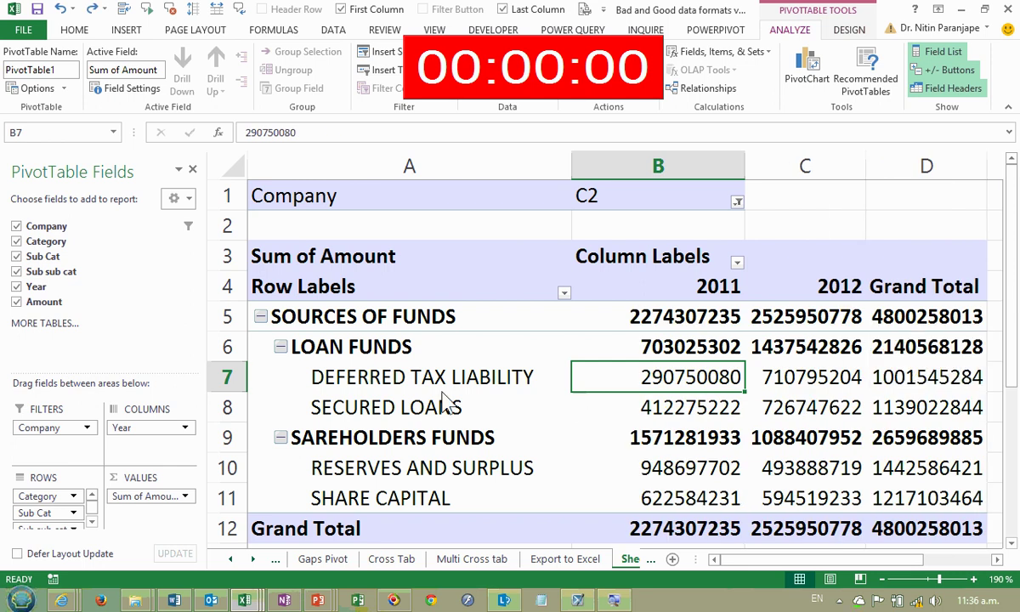
key("Left")
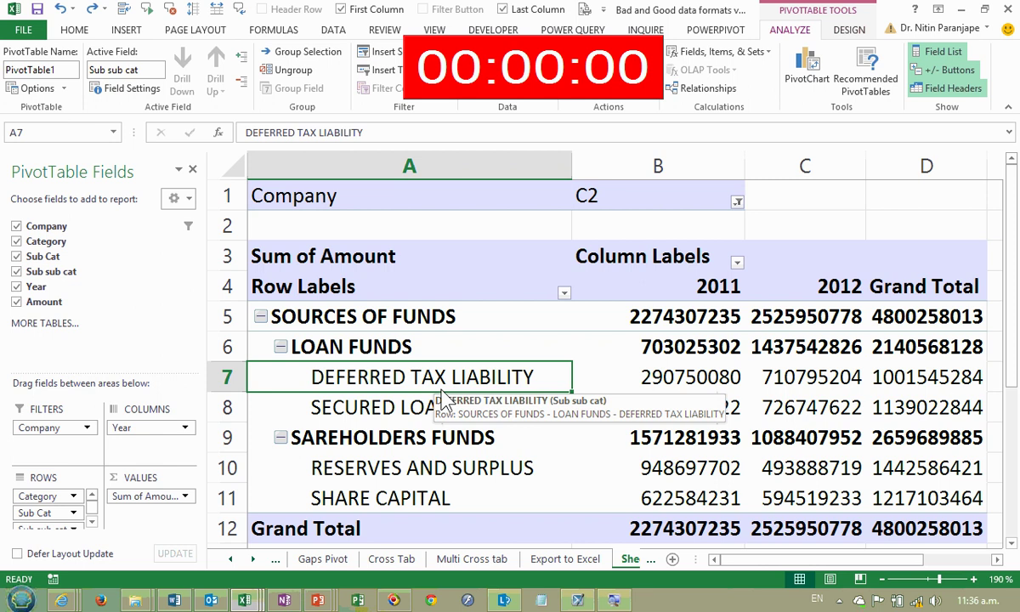
key("alt+Tab")
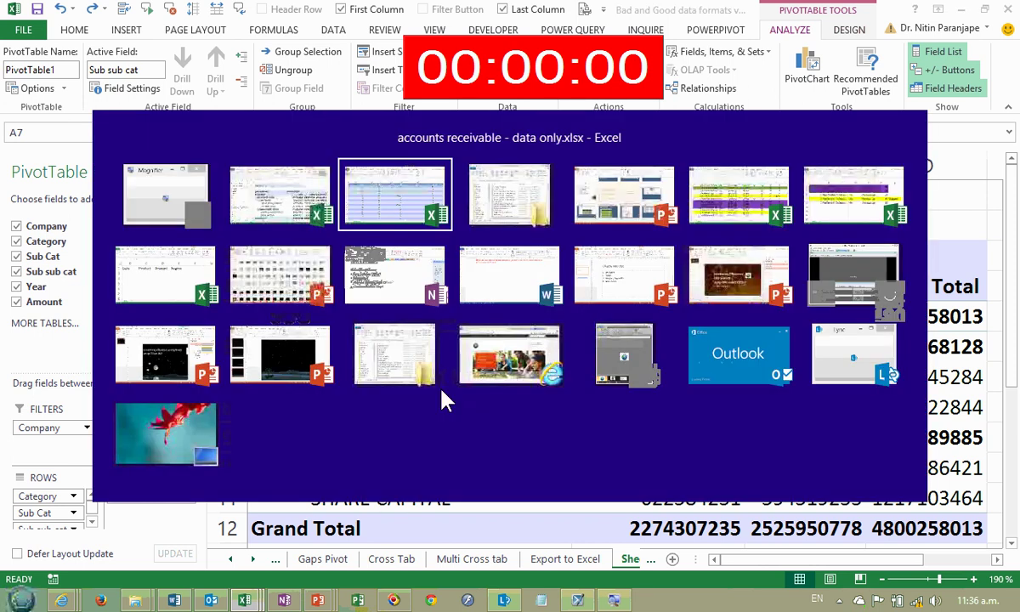
key("alt+Tab")
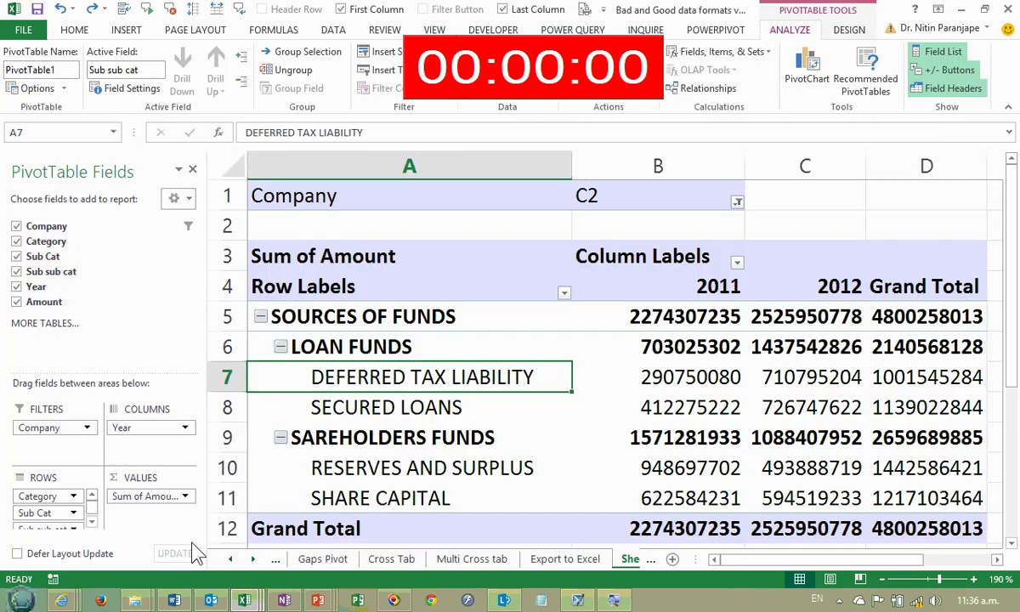
Step: Open the Gaps - Manual sheet and review its Year, Month, Type and Amount column headers
left_click(232, 560)
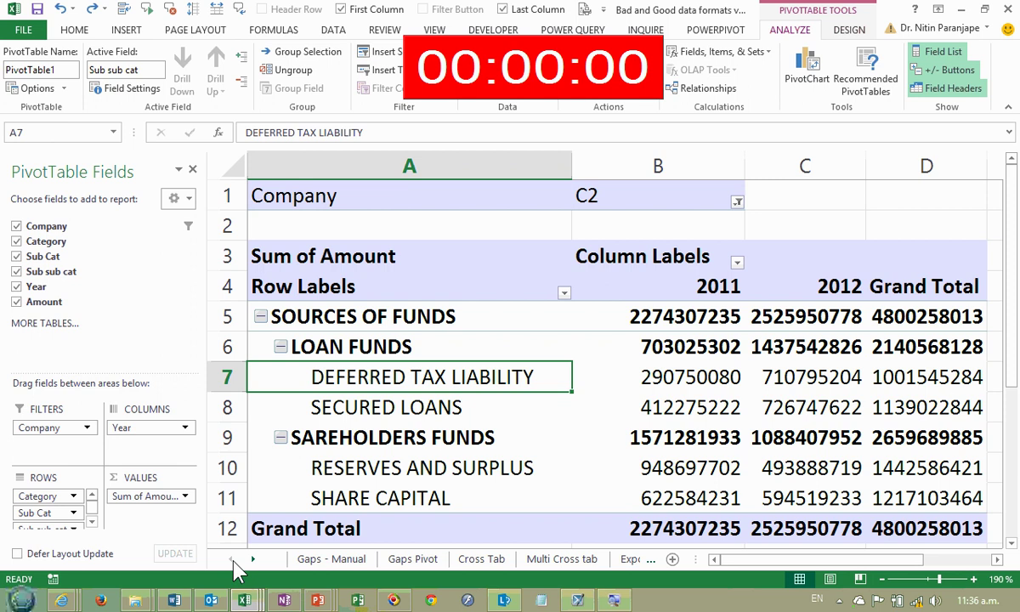
left_click(330, 561)
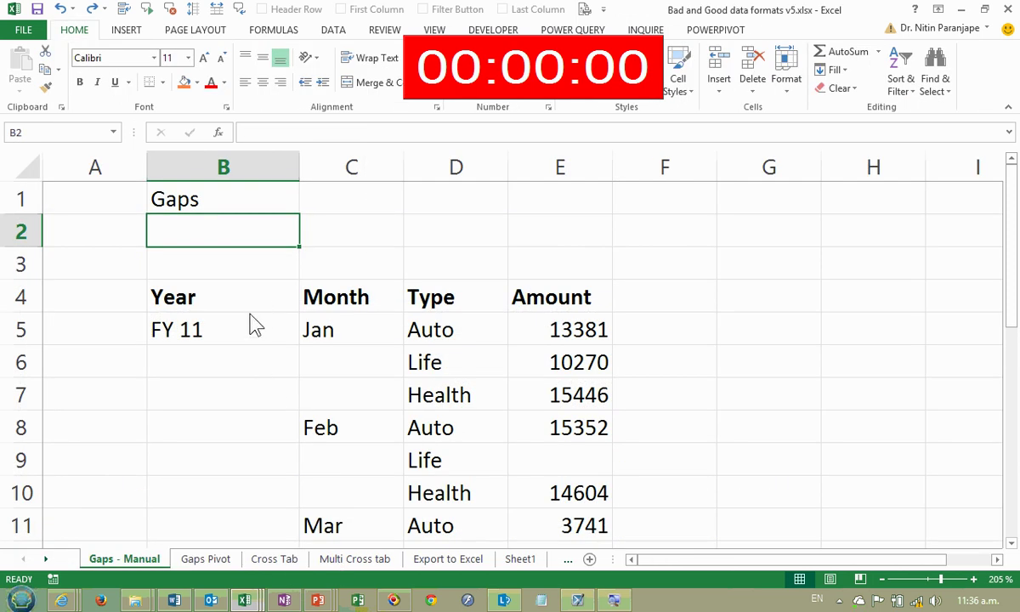
scroll(287, 350, "down", 1)
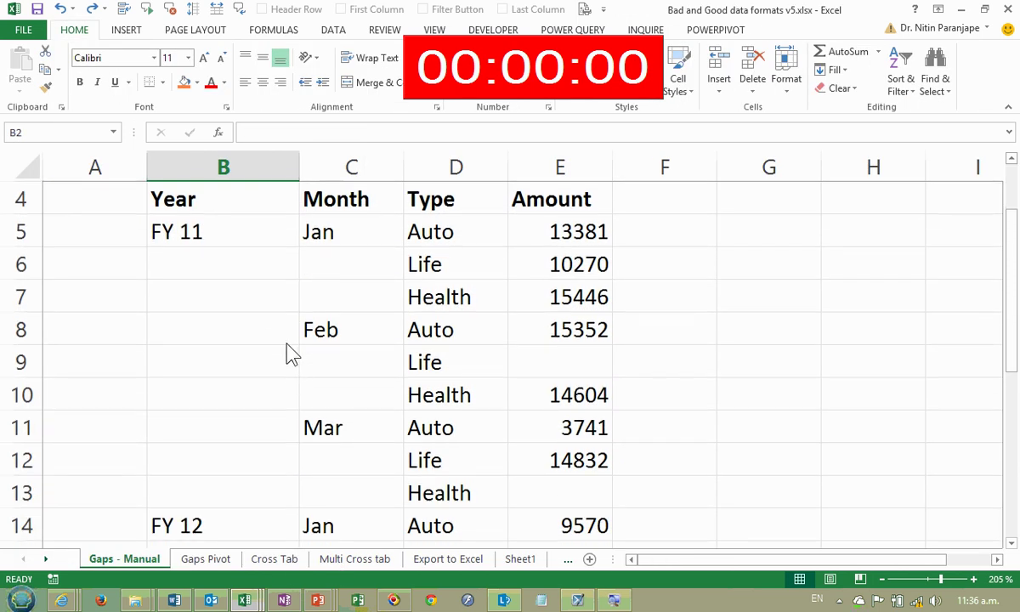
left_click(235, 206)
left_click(358, 207)
left_click(434, 212)
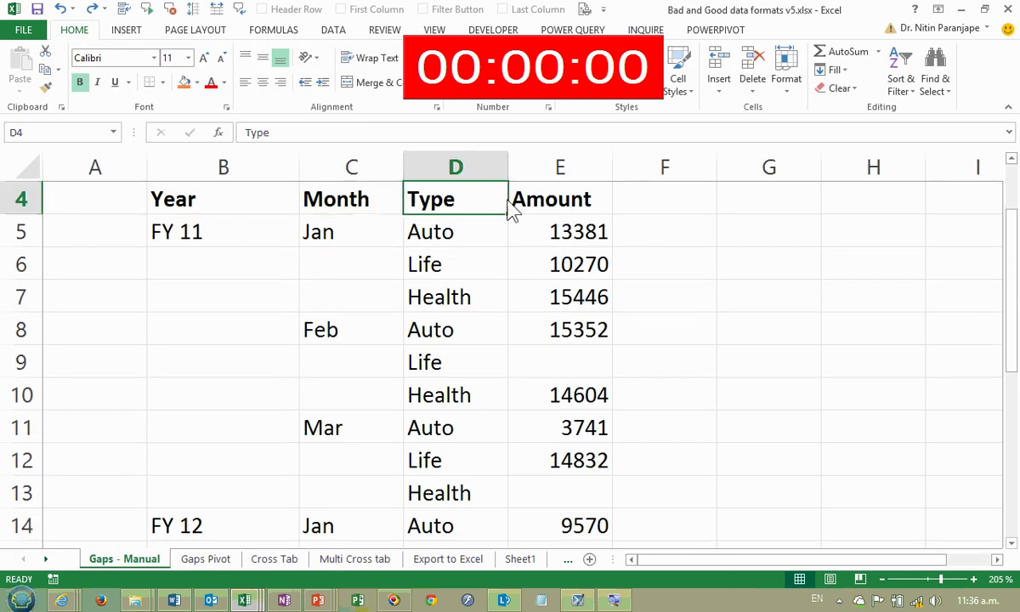
left_click(528, 213)
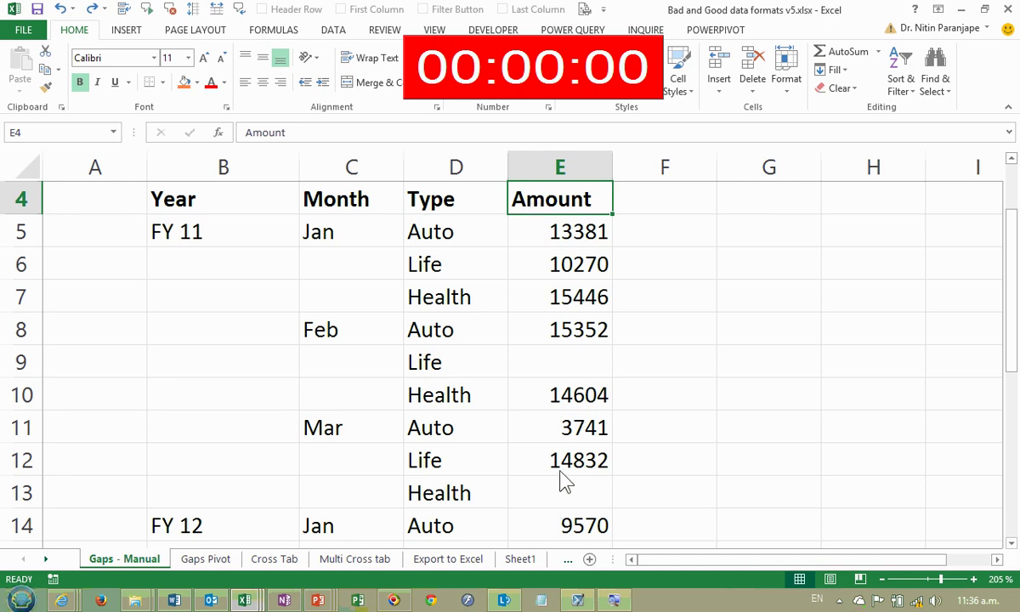
Step: Examine the gaps in the FY 11 rows, comparing blank Amount cell E9 with blank Month cells C6:C7 and C9:C10
left_click(564, 367)
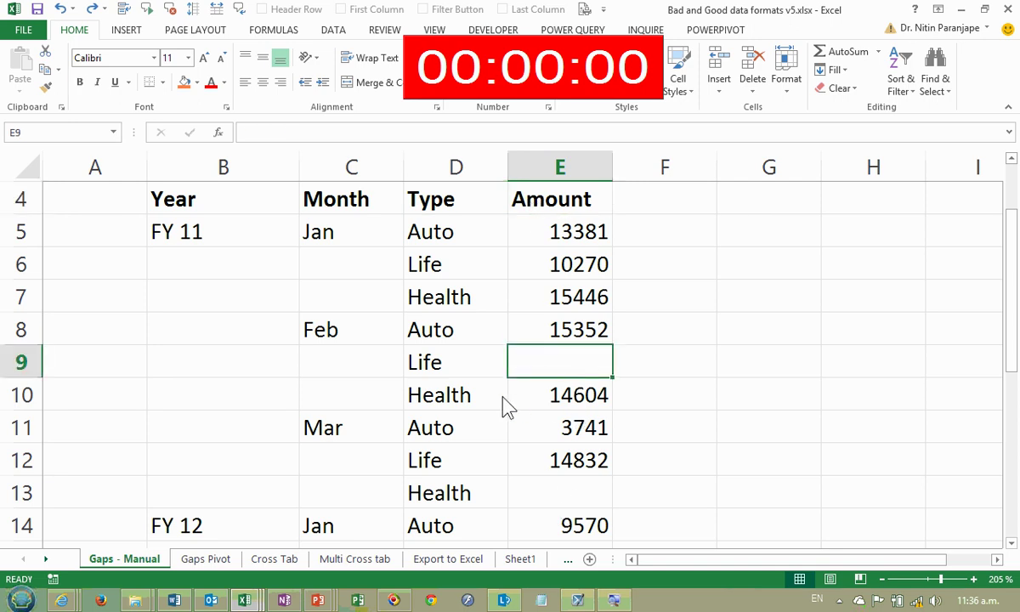
left_click_drag(332, 270, 340, 307)
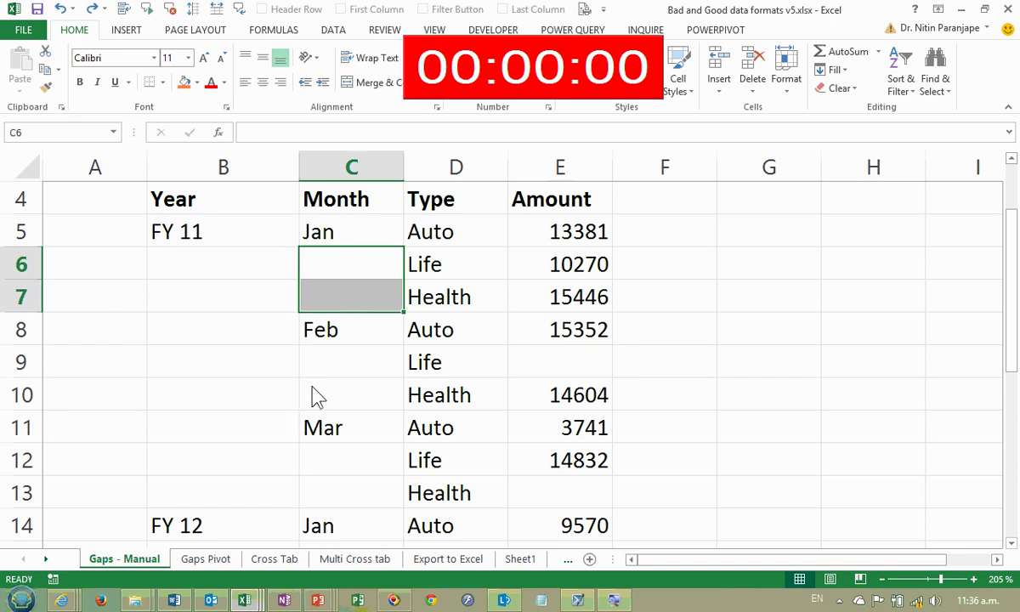
left_click_drag(331, 368, 327, 396)
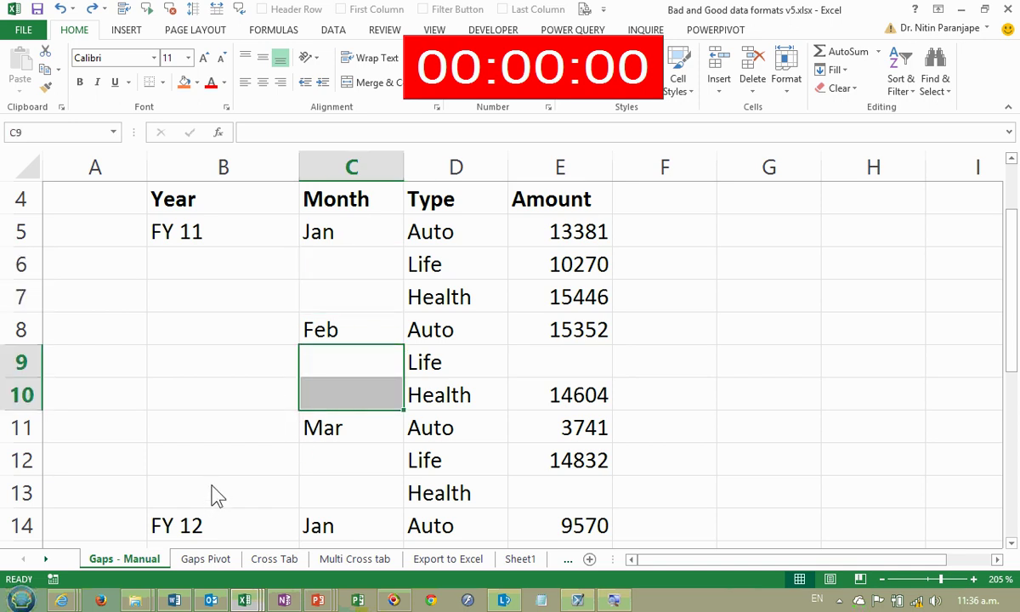
left_click(585, 367)
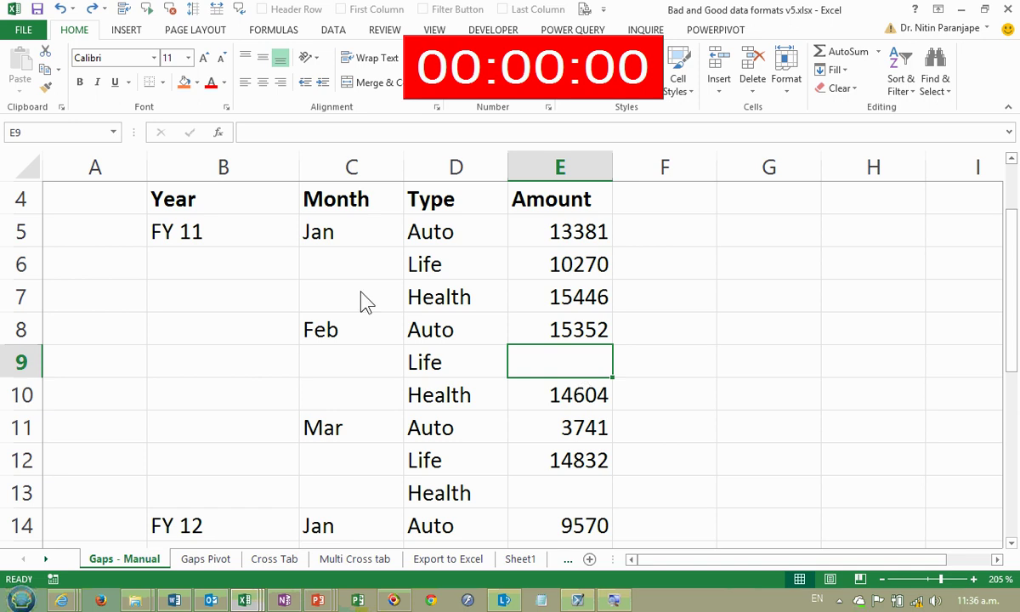
left_click_drag(330, 266, 316, 292)
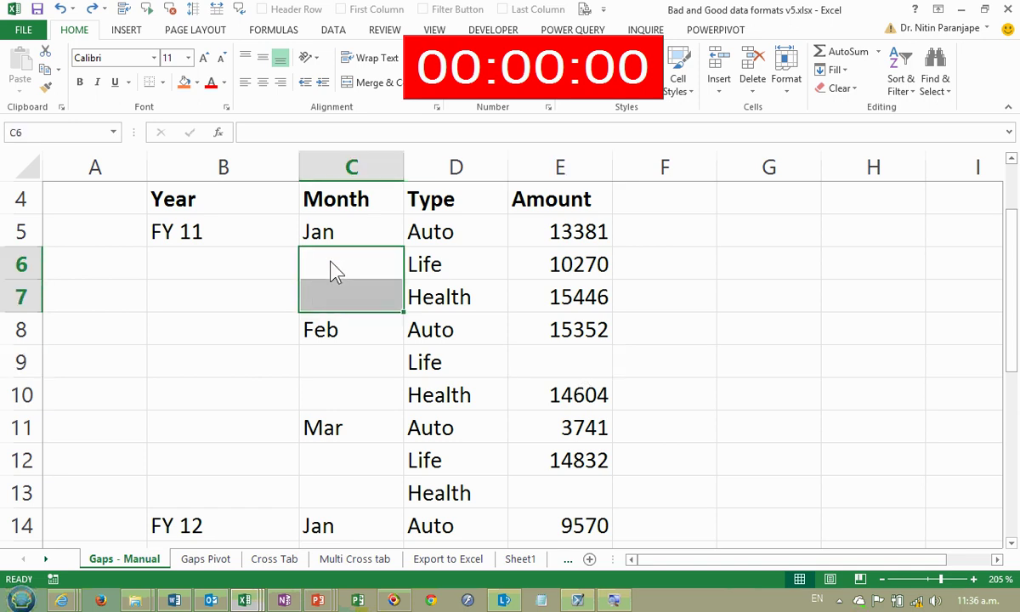
left_click(336, 269)
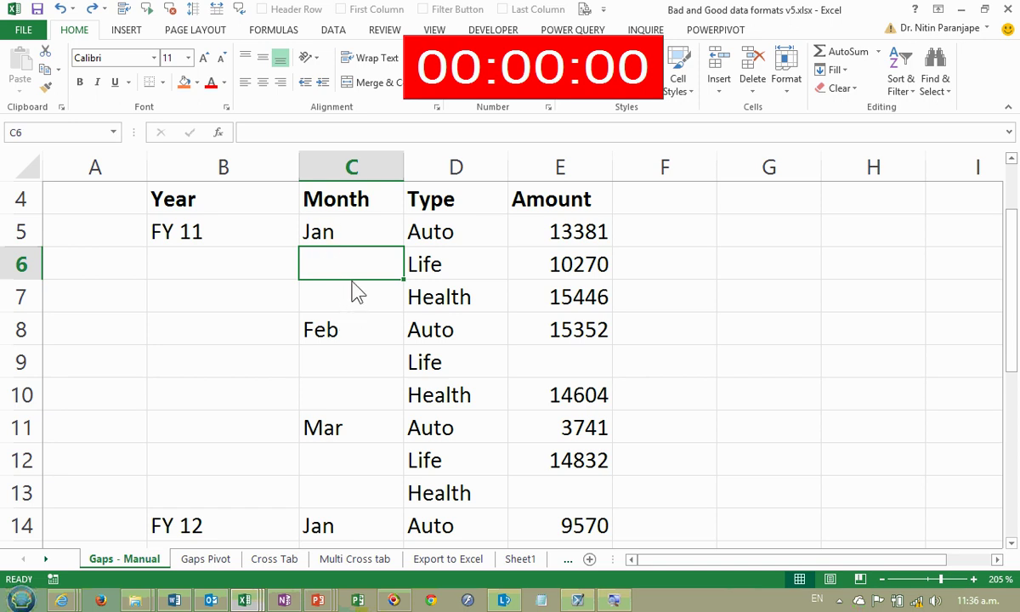
left_click(472, 293)
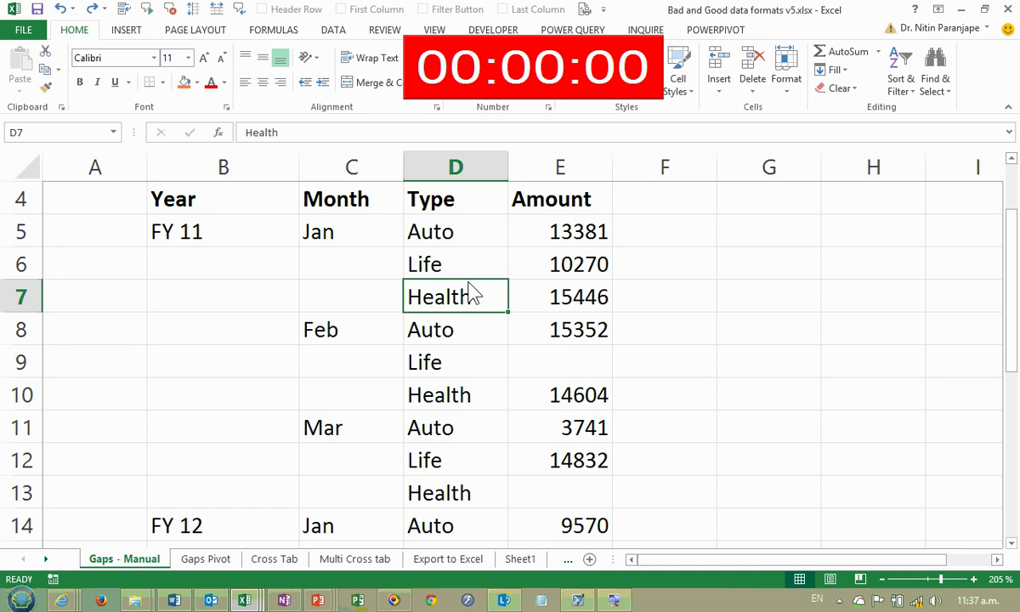
left_click(357, 273)
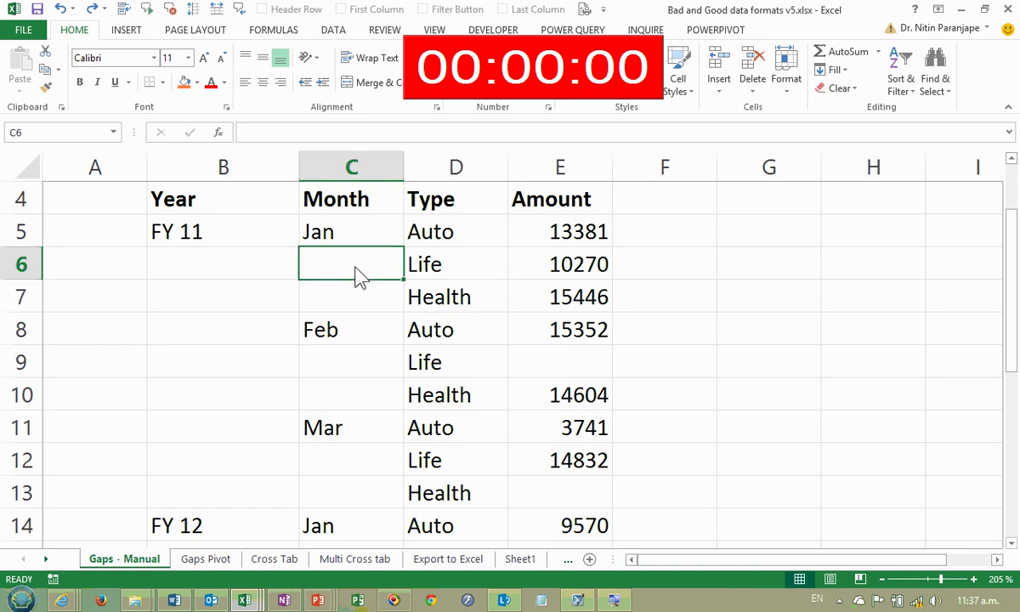
left_click(340, 401)
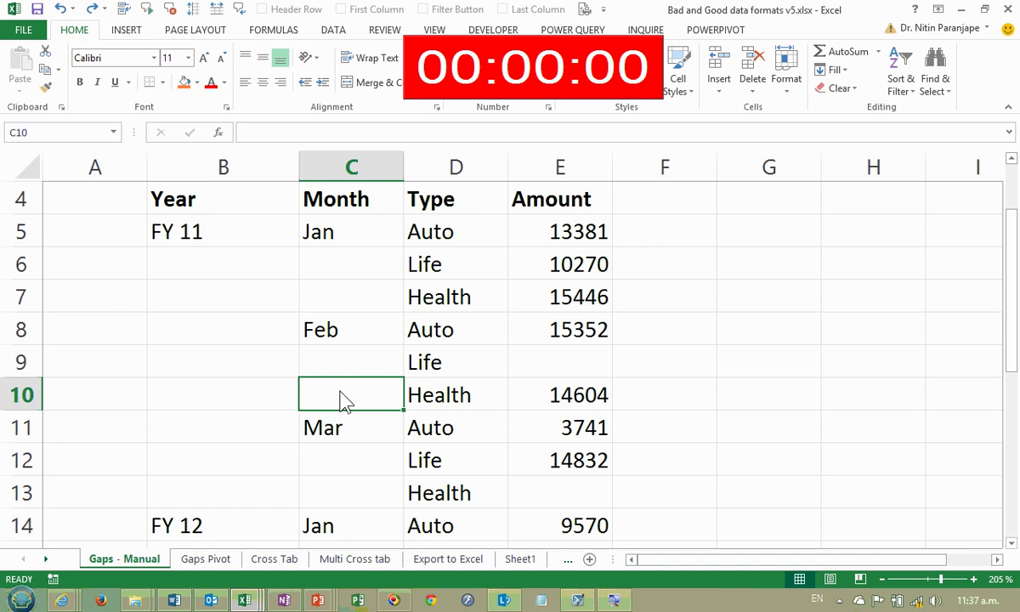
left_click_drag(357, 266, 357, 304)
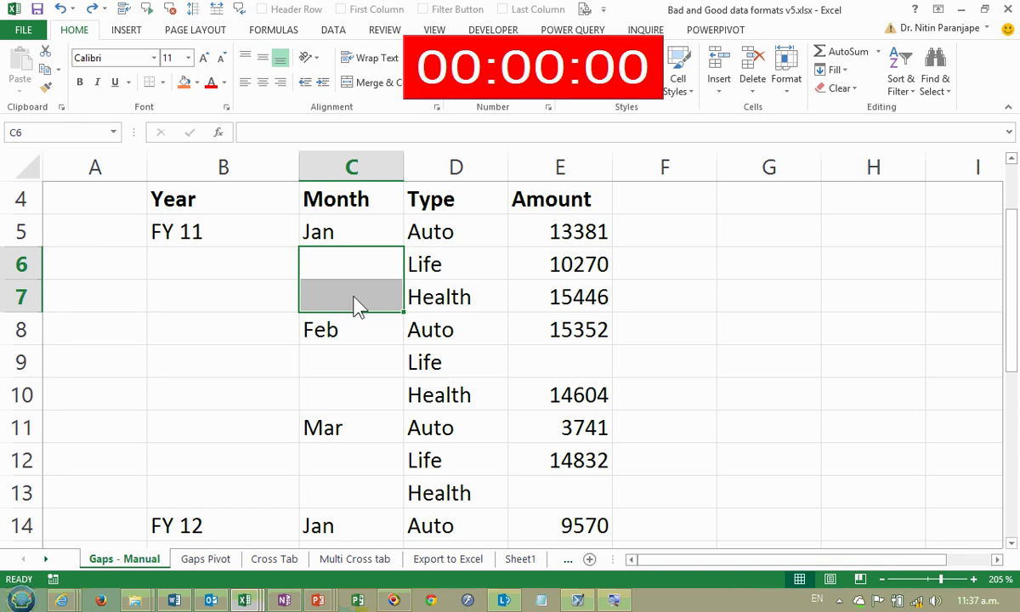
left_click(357, 275)
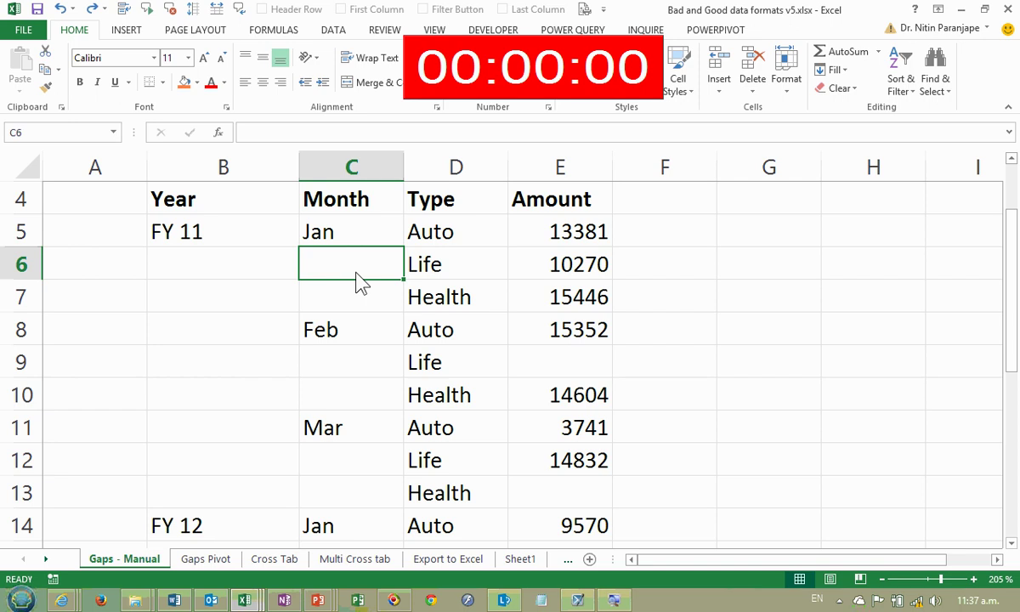
Step: Switch to the Office page in OneNote and insert blank lines below the "Every action we perform using Office is inefficient" statement
key("alt+Tab")
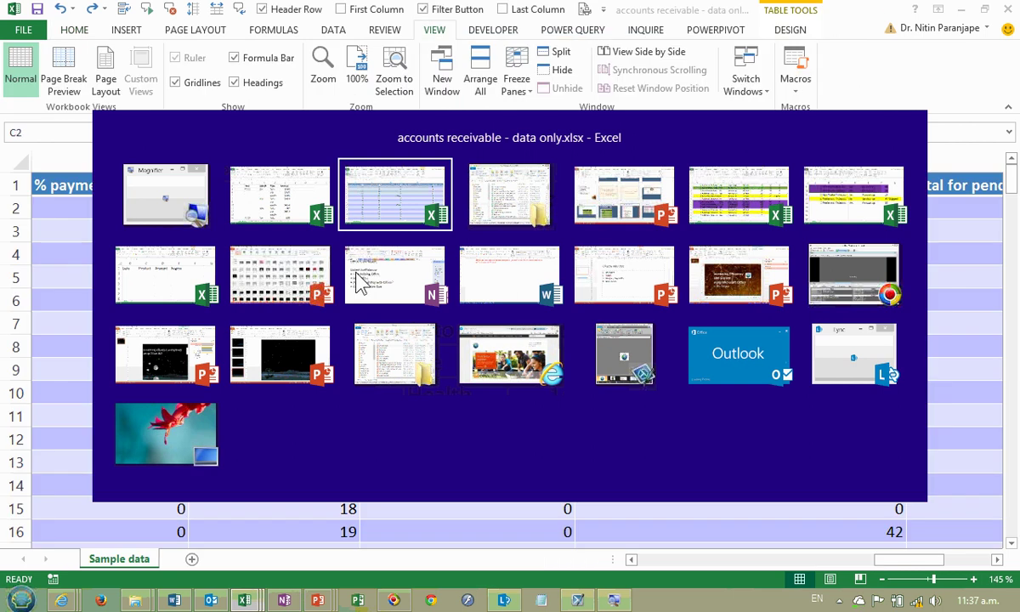
key("alt+Tab")
left_click(361, 283)
scroll(340, 281, "up", 5)
left_click(344, 367)
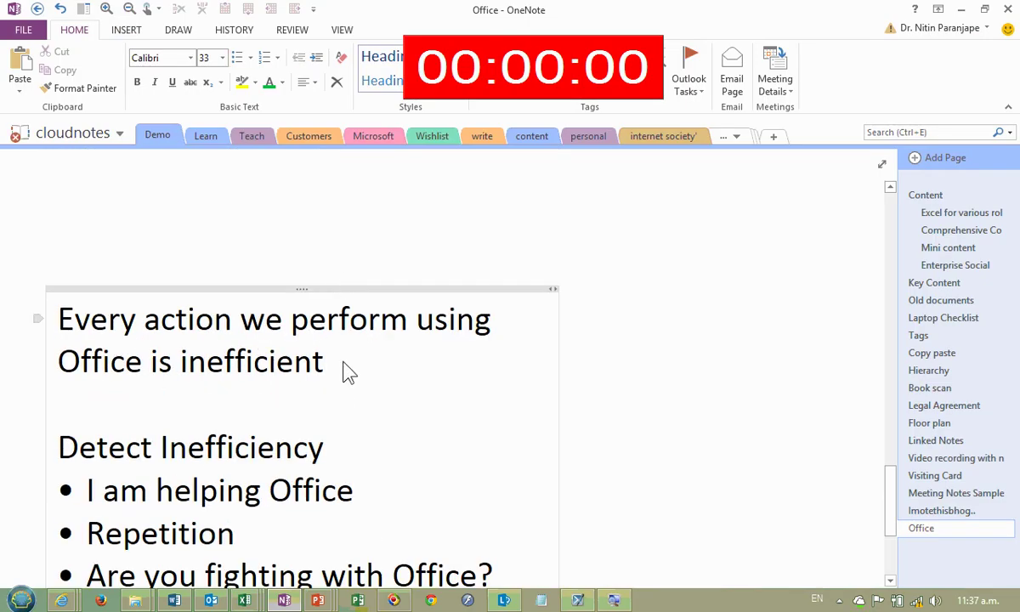
key("Return")
key("Return")
key("Return")
key("Up")
key("Up")
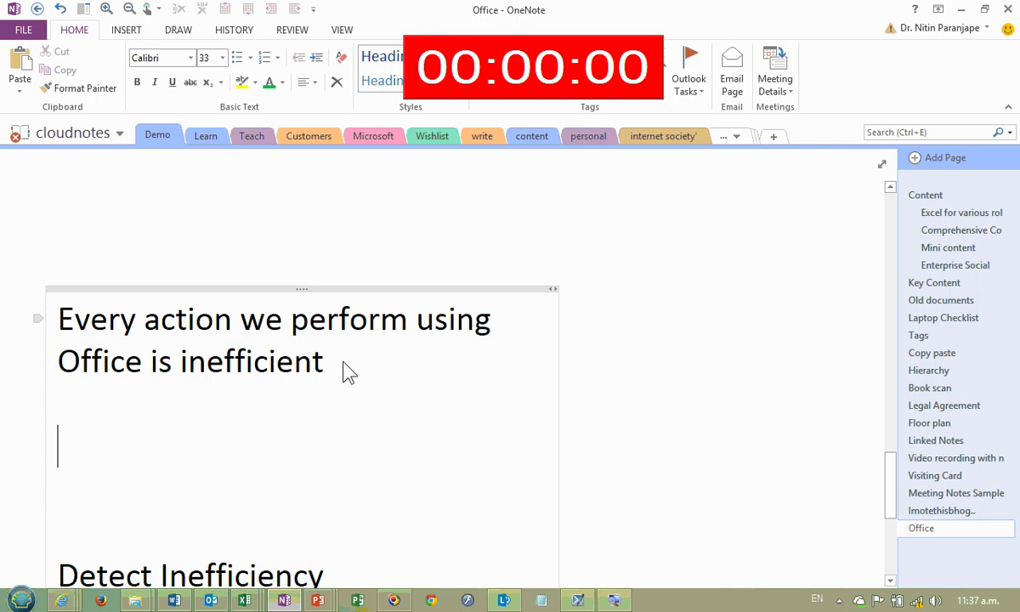
Step: Write "Everything which comes to our mind first is inefficient" directly under the opening statement
type("Everyt")
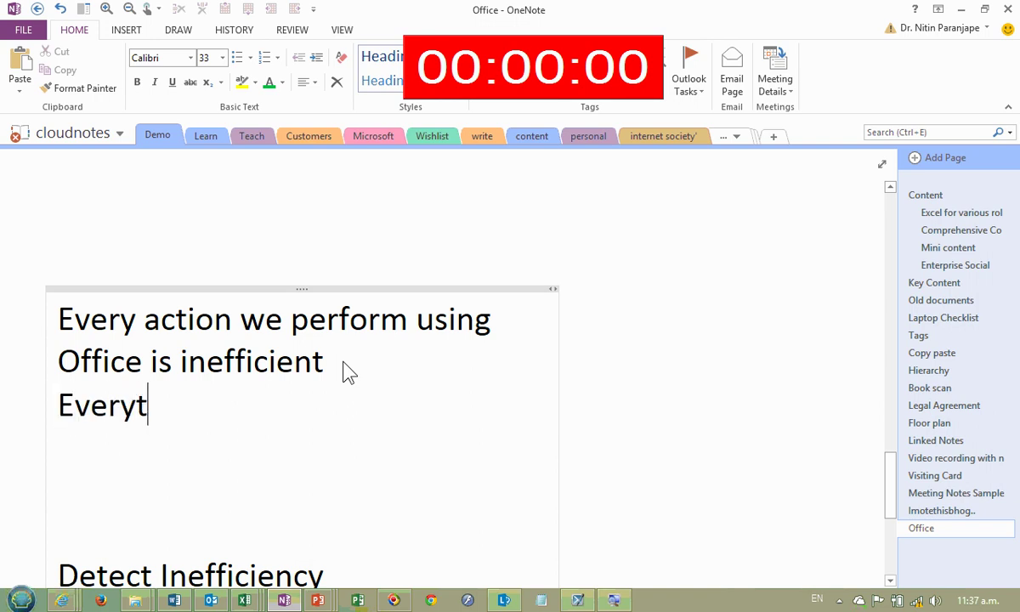
type("hing which comes ")
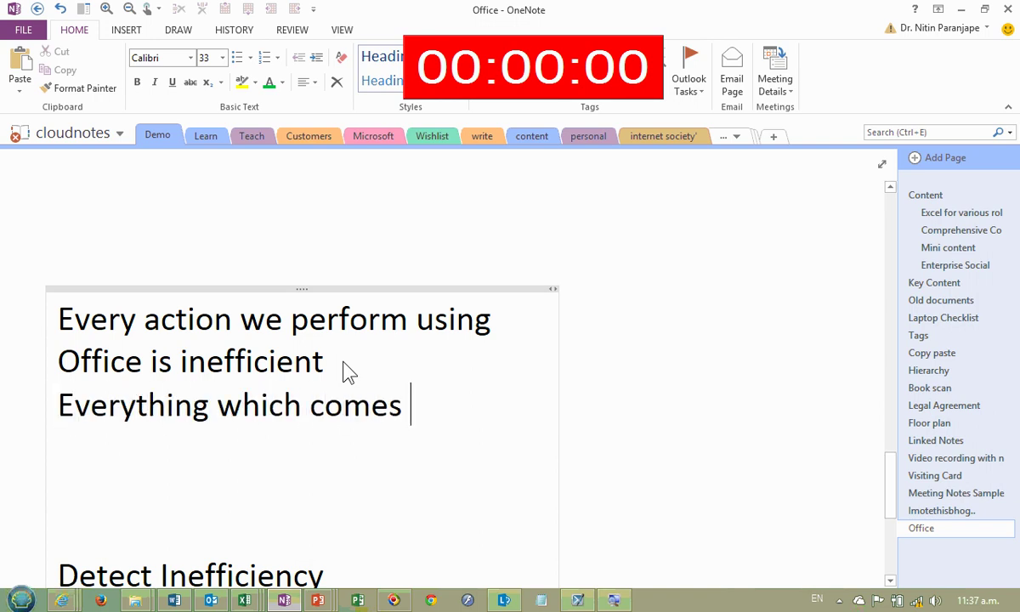
type("to our mind firs")
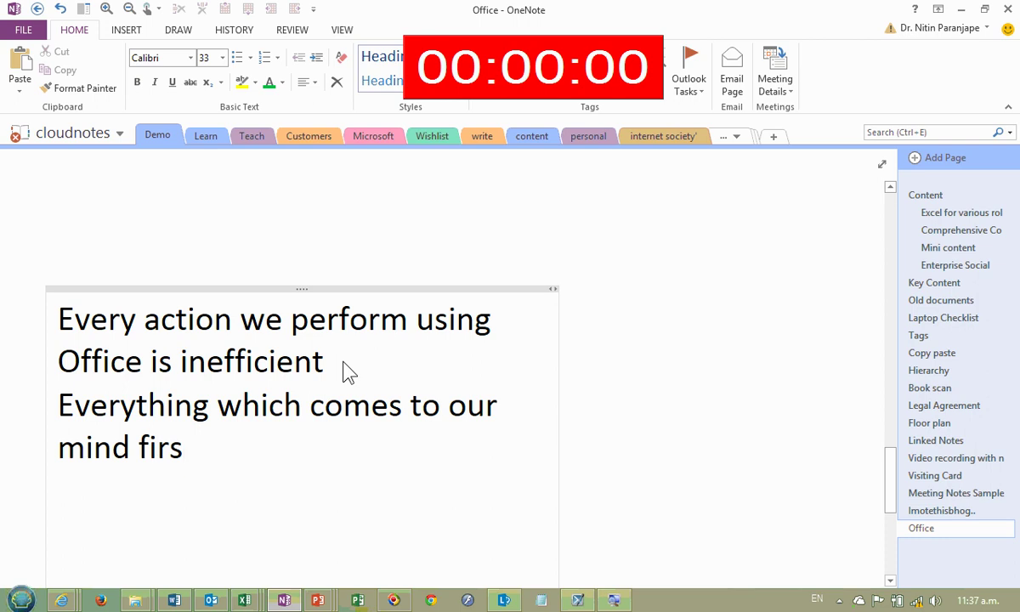
type("t is inefficient")
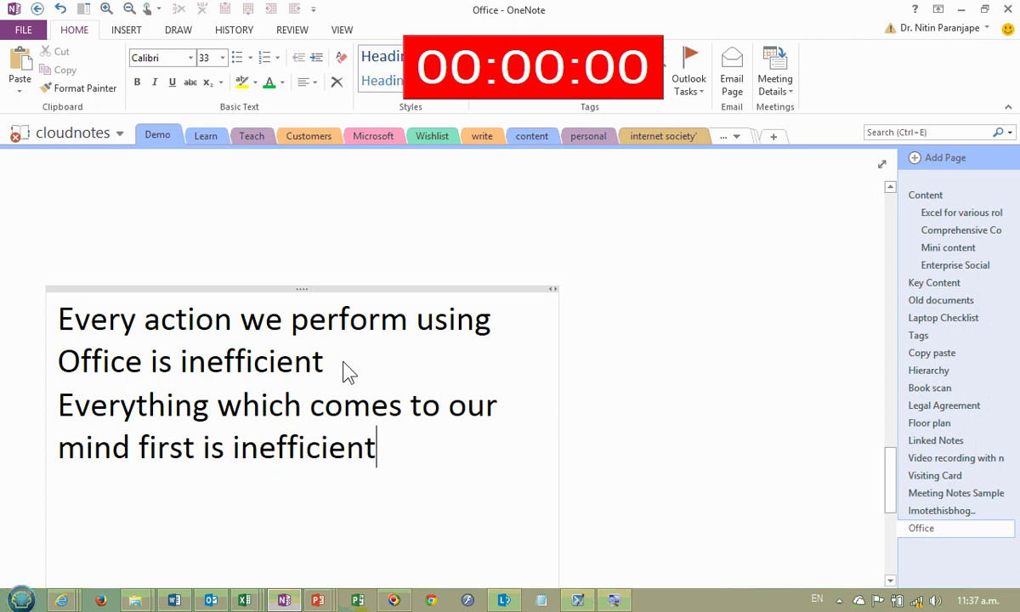
scroll(355, 372, "down", 3)
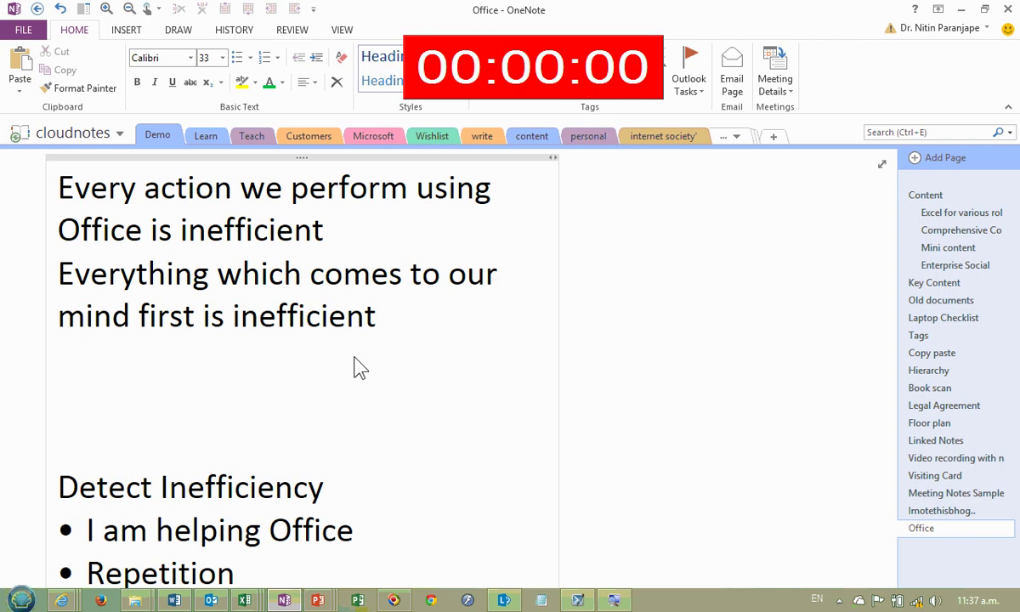
Step: Return to the Gaps - Manual sheet in Excel and look through the rest of the gapped rows
key("alt+Tab")
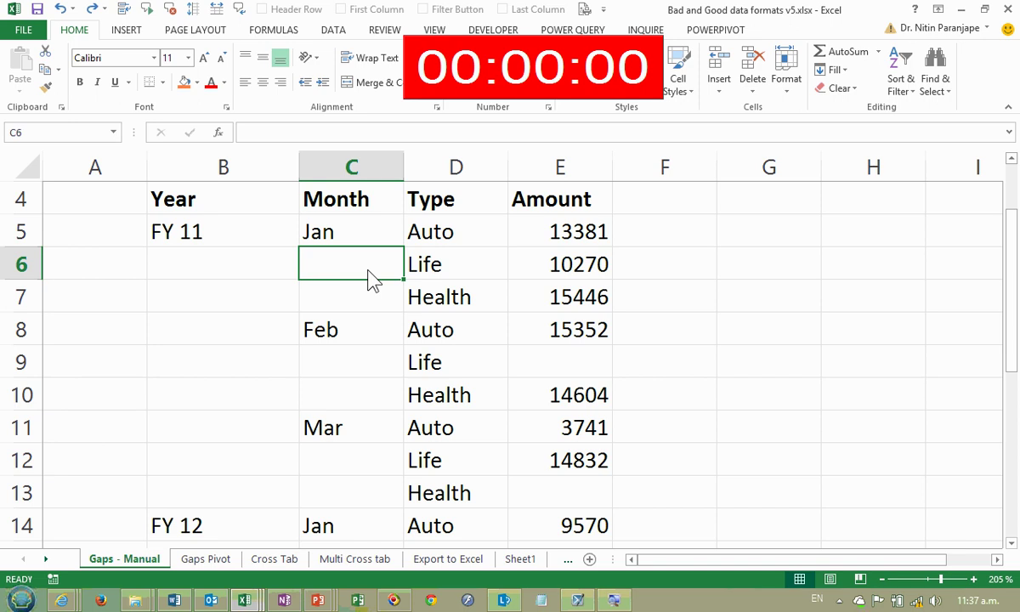
scroll(370, 280, "down", 5)
scroll(370, 280, "up", 4)
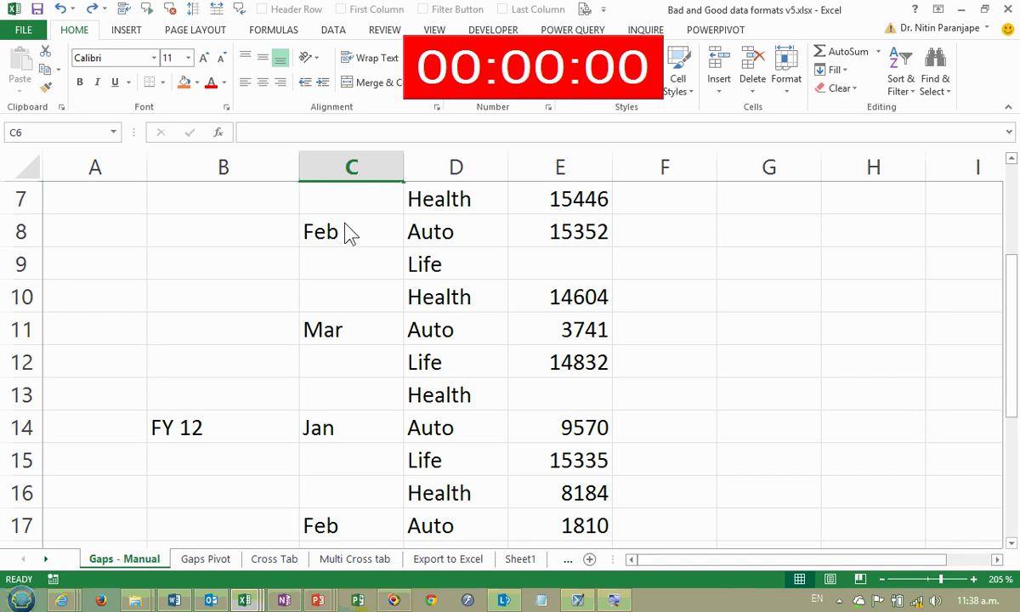
Step: Switch to OneNote and add the bullet "Small = Less time" after Communication Gap in the Detect Inefficiency list
key("alt+Tab")
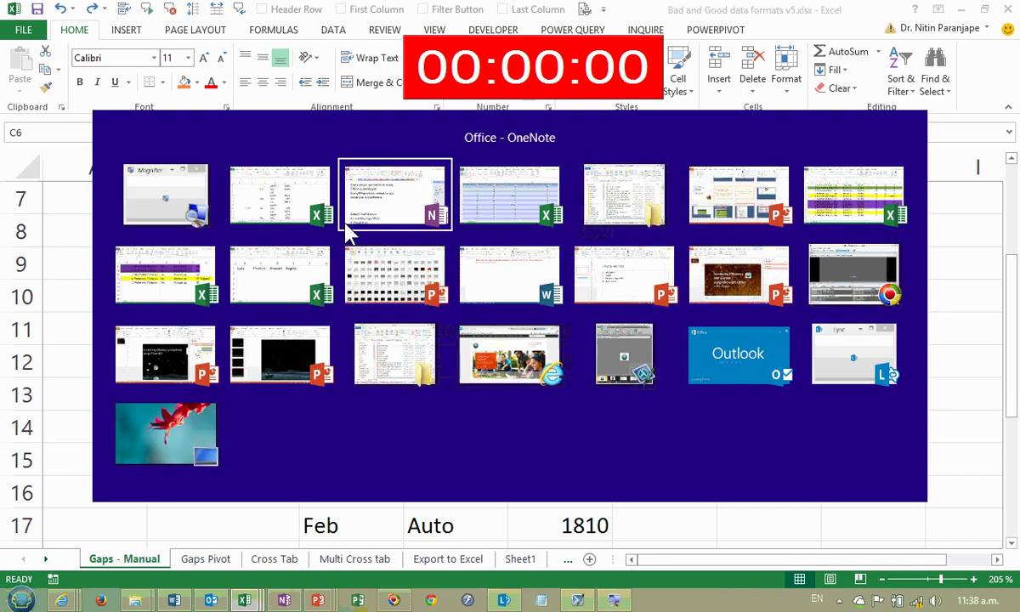
scroll(357, 255, "down", 3)
left_click(390, 381)
key("Return")
type("Smal")
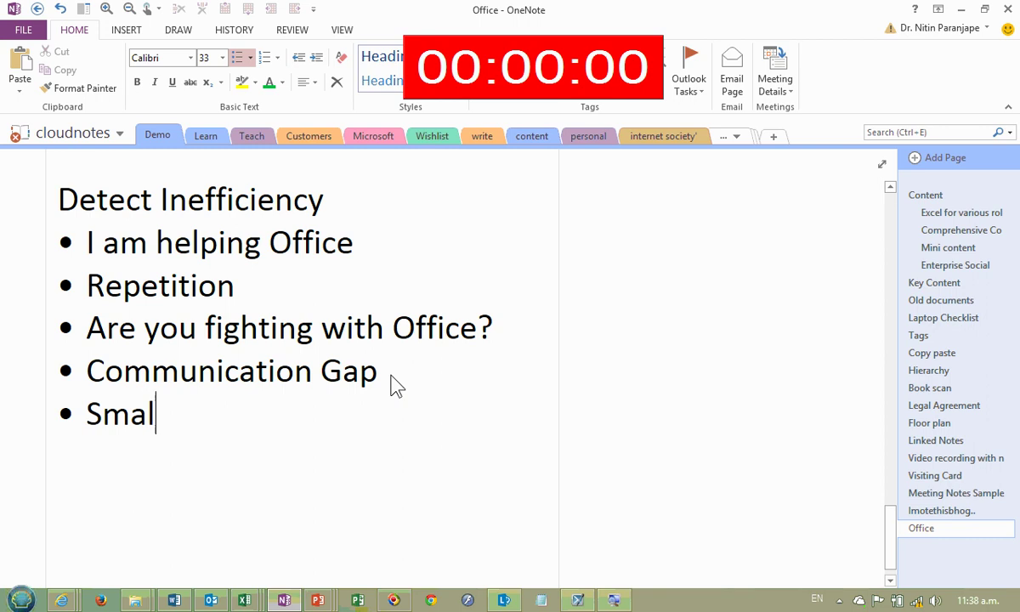
type("l = Le")
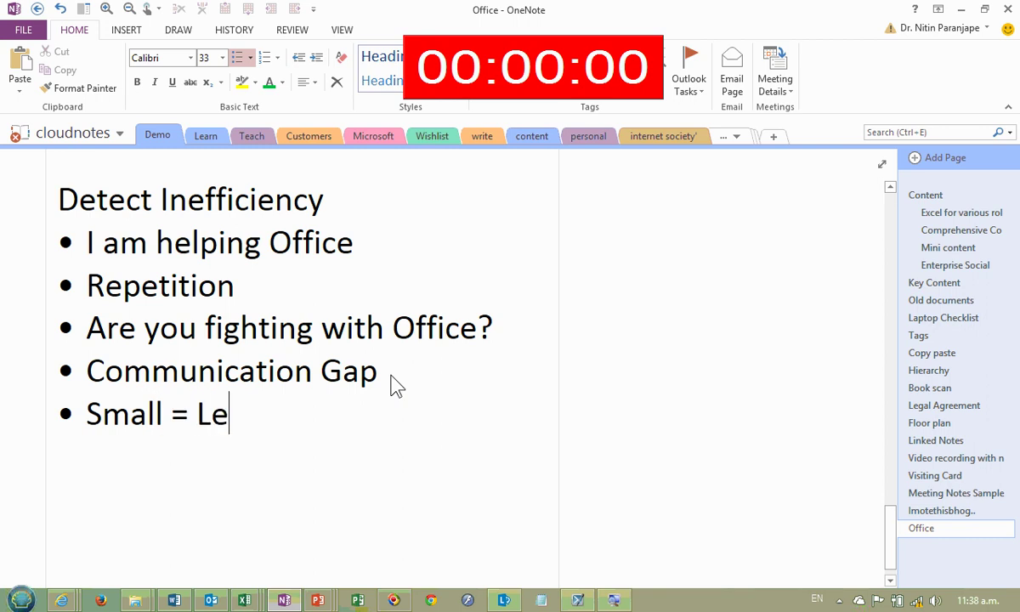
type("ss time")
Step: Add the line "Large = Exponentially more time" within the same bullet, and return to the Excel workbook
key("shift+Return")
type("L")
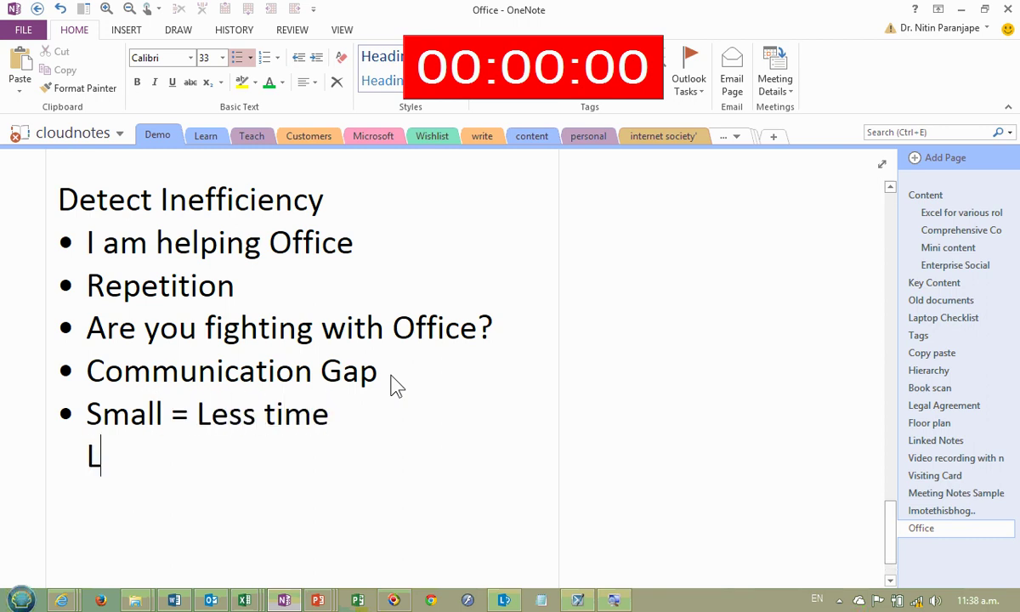
type("arge = Expon")
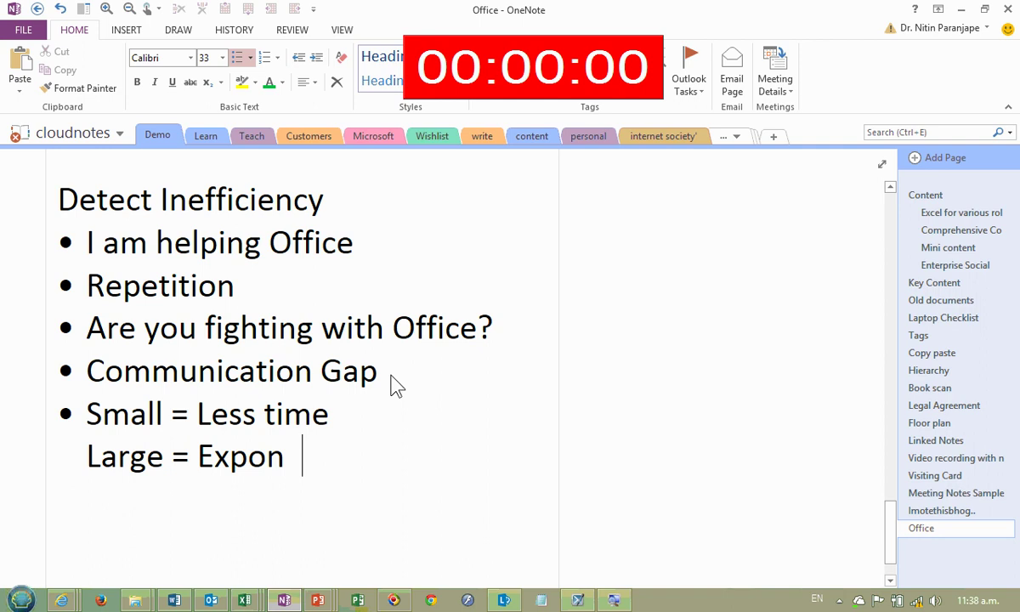
type("entially more ")
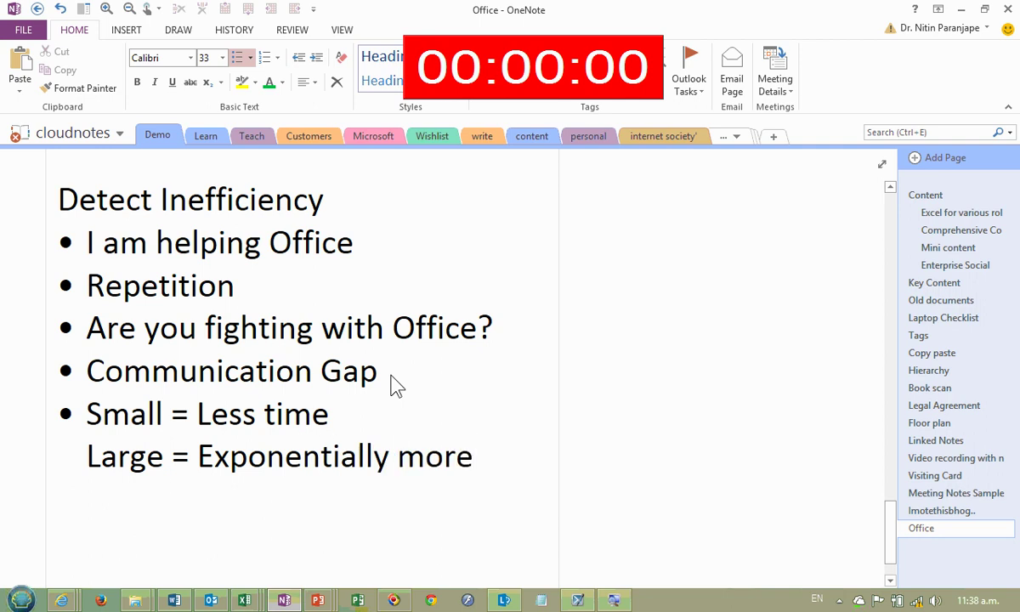
type("tiem")
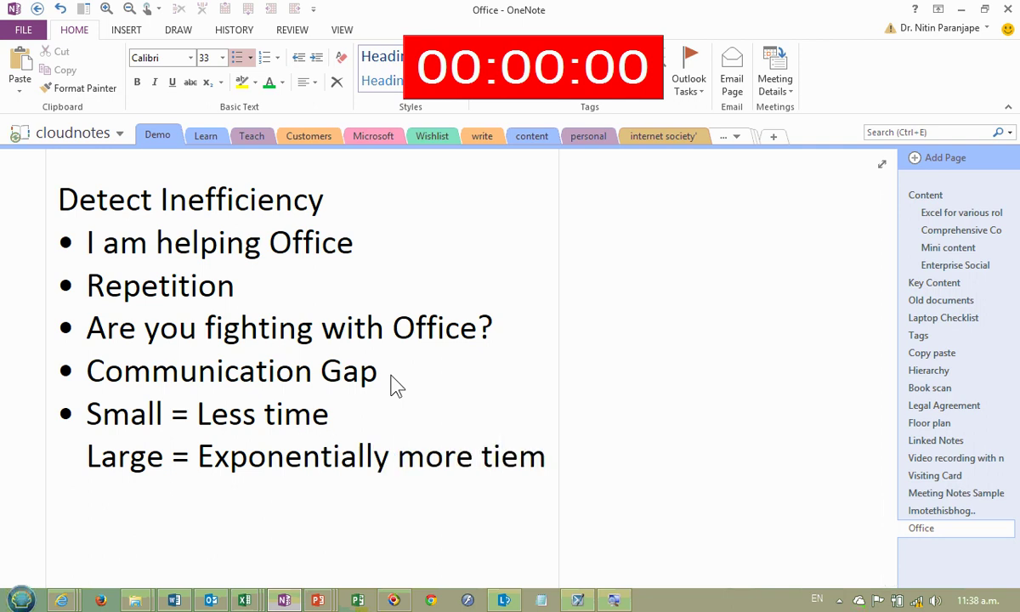
key("BackSpace")
key("BackSpace")
type("me")
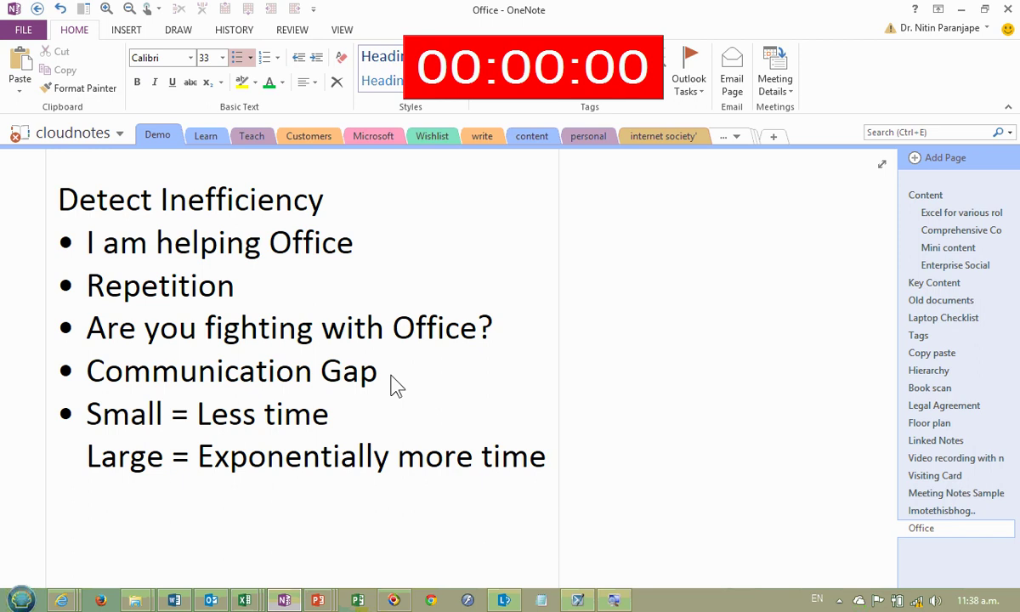
key("alt+Tab")
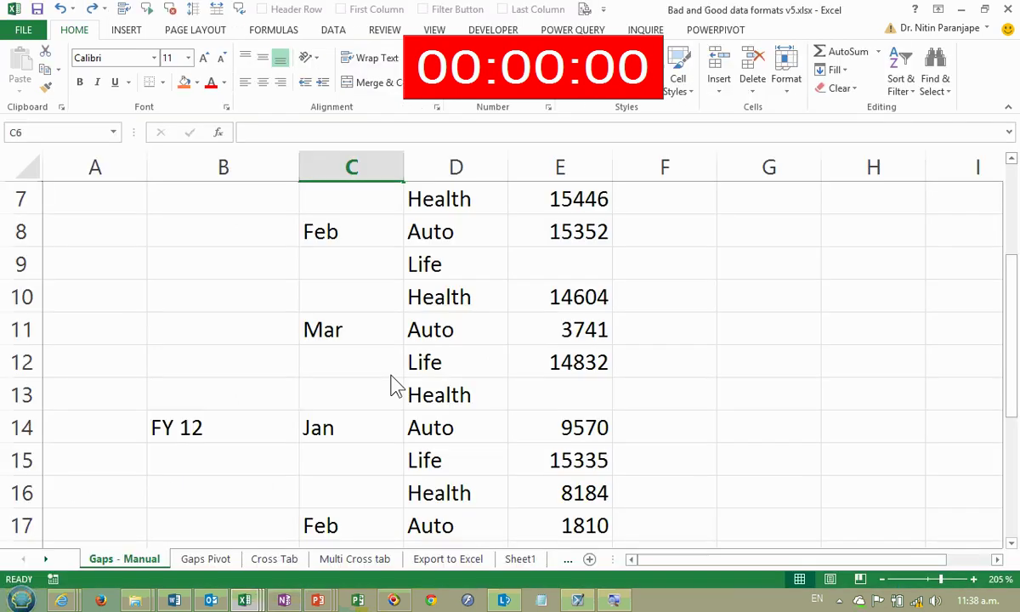
Step: Examine the blank cells under Jan, Feb and Mar in the Month column of the Gaps - Manual sheet
left_click(357, 333)
scroll(358, 327, "up", 2)
scroll(358, 321, "down", 2)
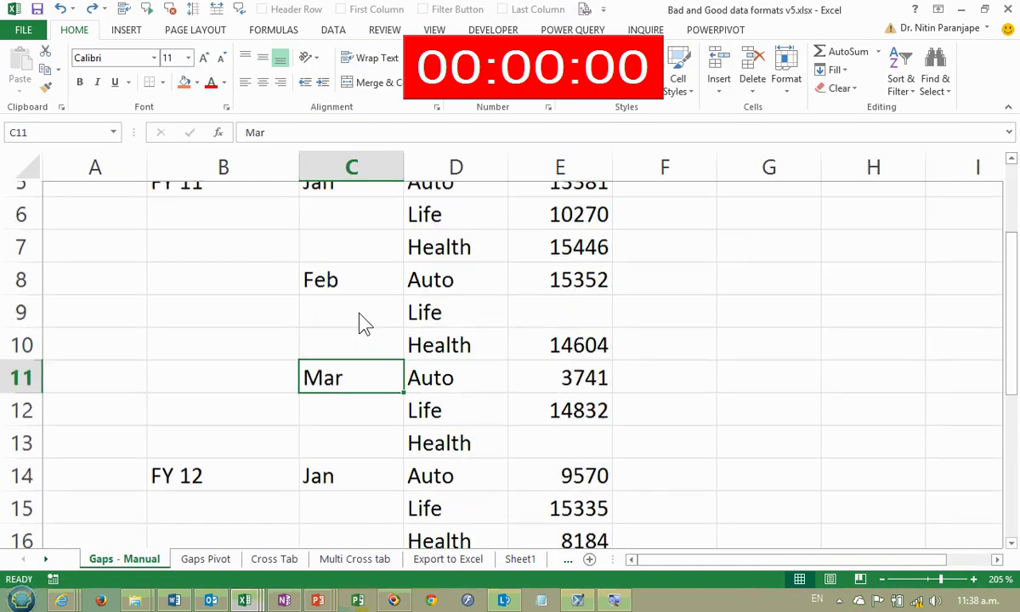
scroll(358, 321, "up", 1)
left_click(357, 270)
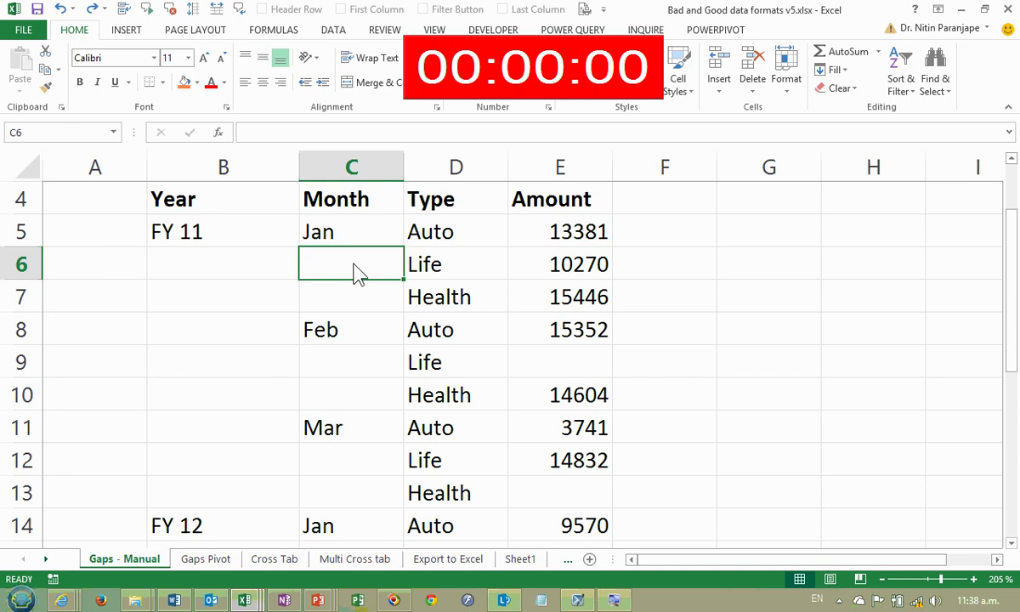
left_click(366, 241)
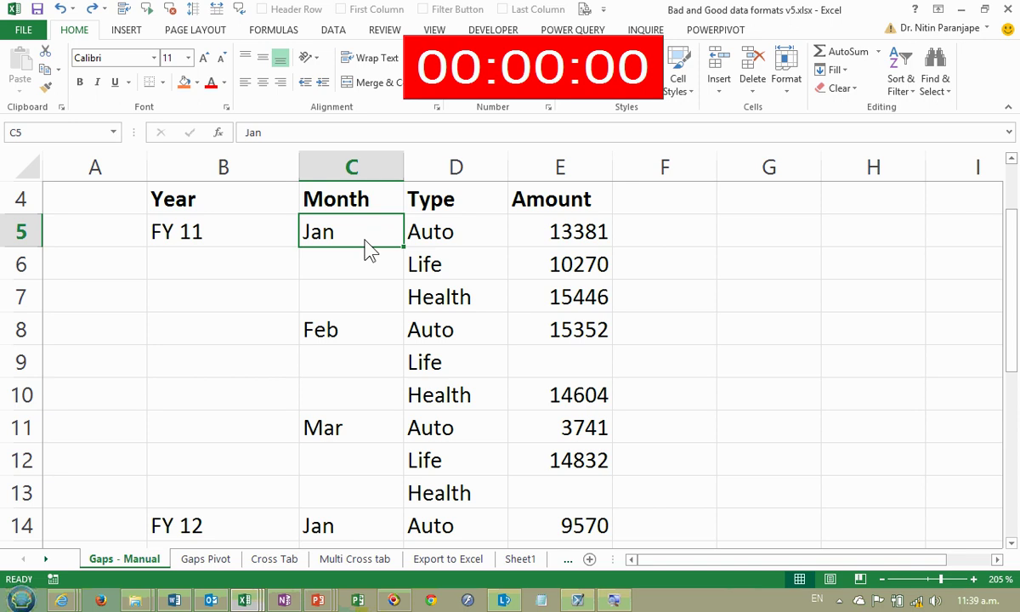
left_click(393, 262)
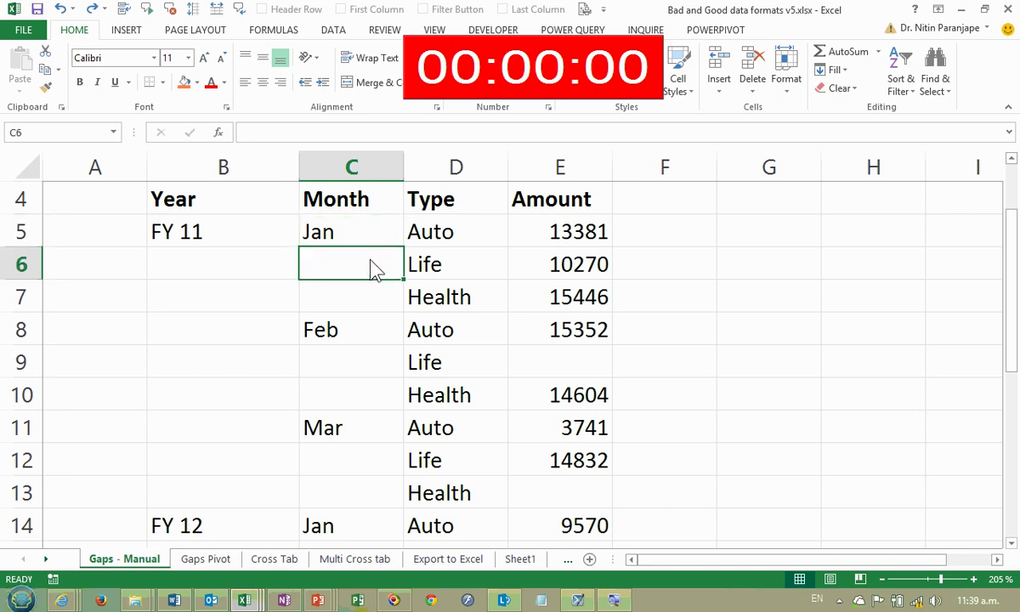
left_click(358, 228)
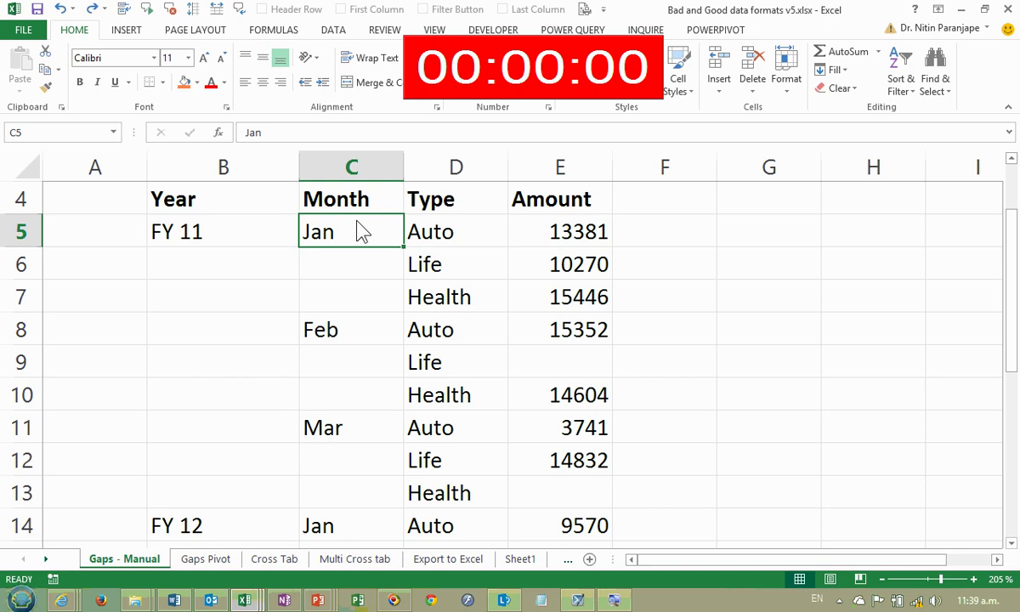
left_click(357, 270)
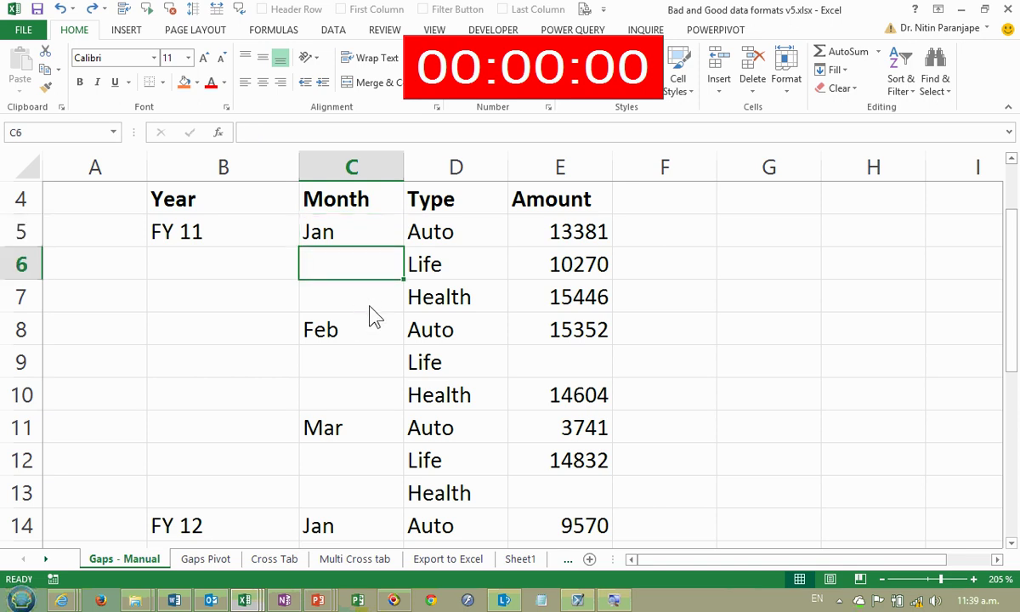
left_click(371, 324)
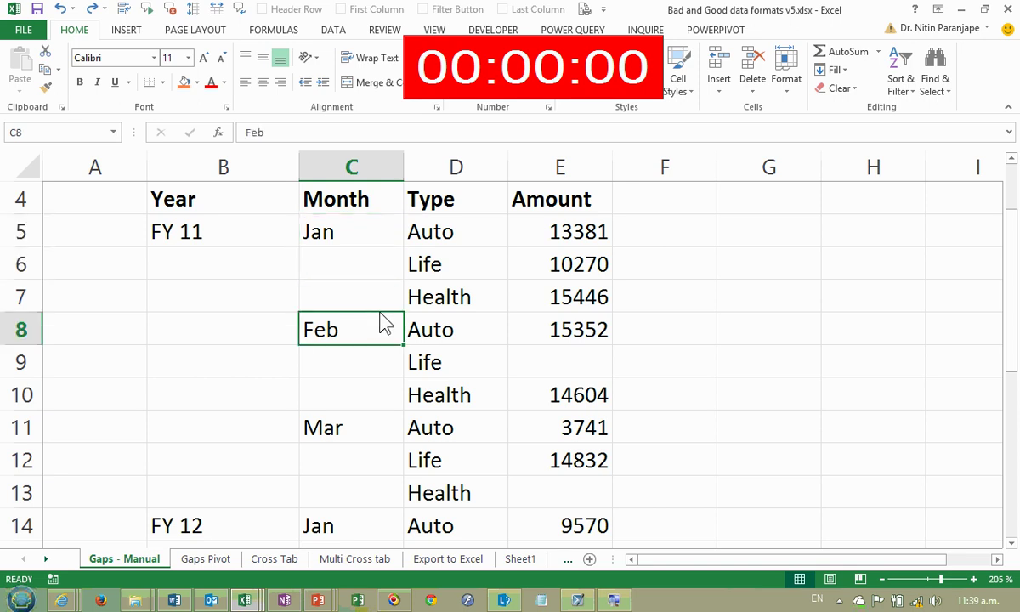
Step: Open the Gaps Pivot sheet and look over the pivot table's gaps in the Years and Date columns
left_click(211, 558)
left_click(447, 373)
scroll(449, 374, "down", 3)
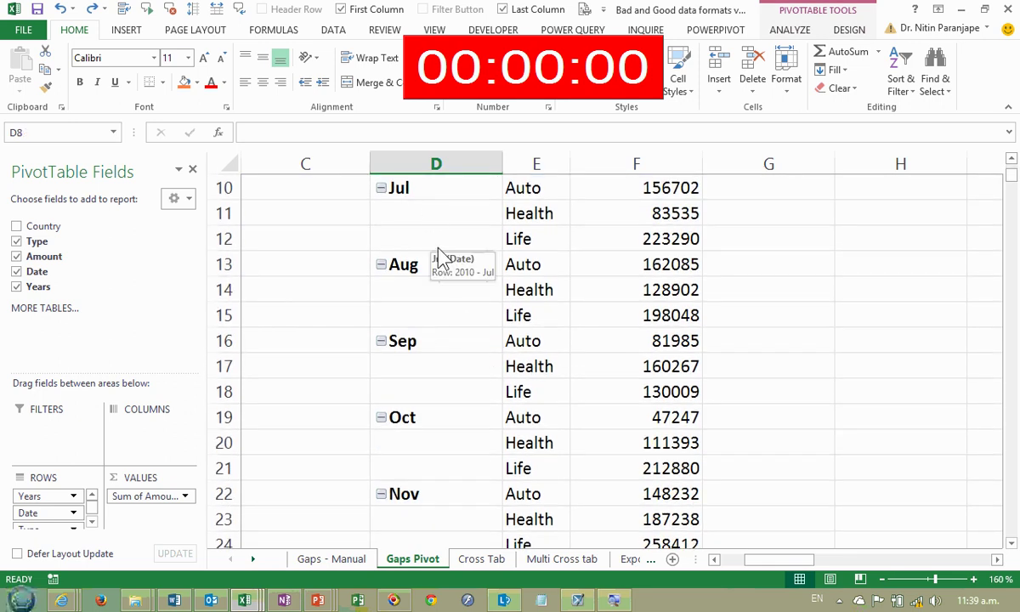
scroll(442, 255, "up", 2)
key("ctrl+a")
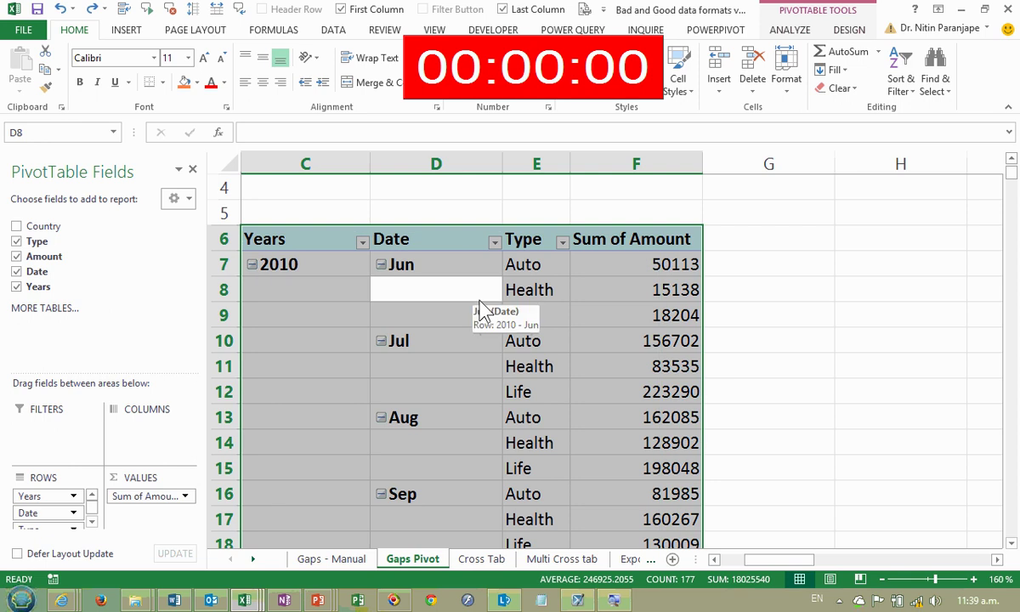
left_click(480, 300)
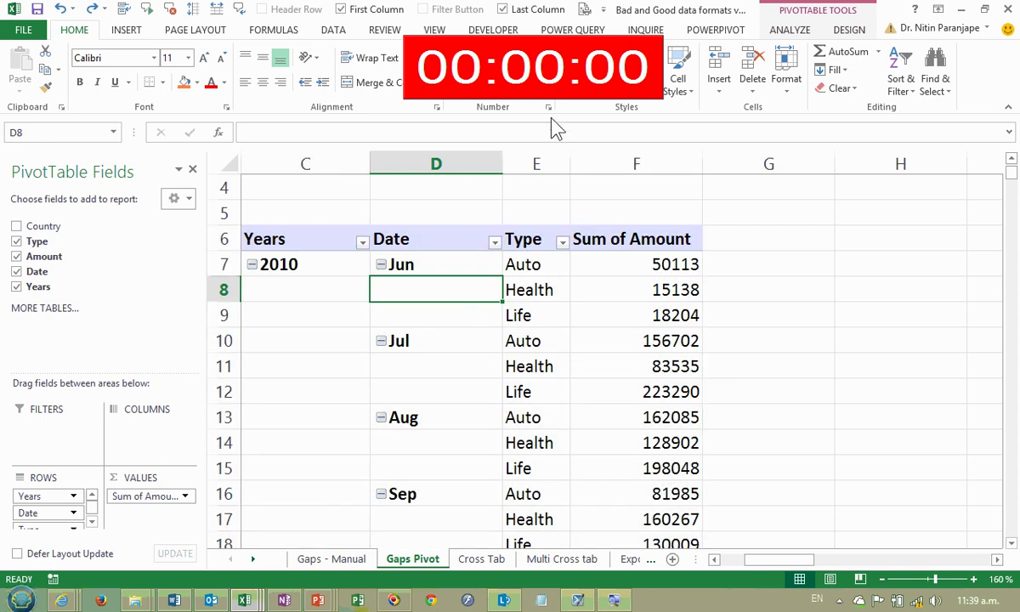
Step: Set the pivot table's report layout to Repeat All Item Labels
right_click(541, 75)
left_click(624, 576)
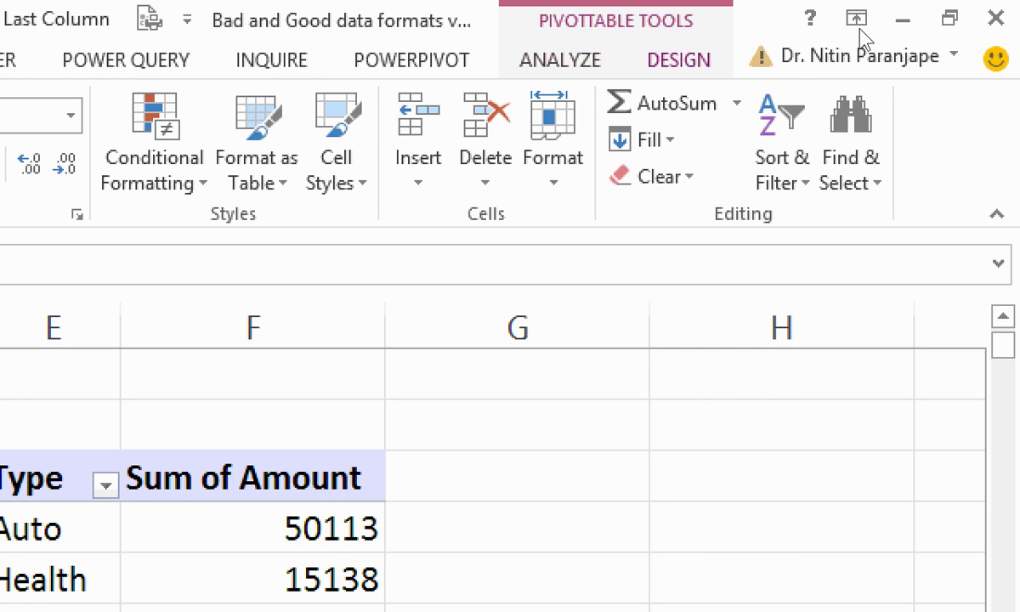
key("alt+j")
key("y")
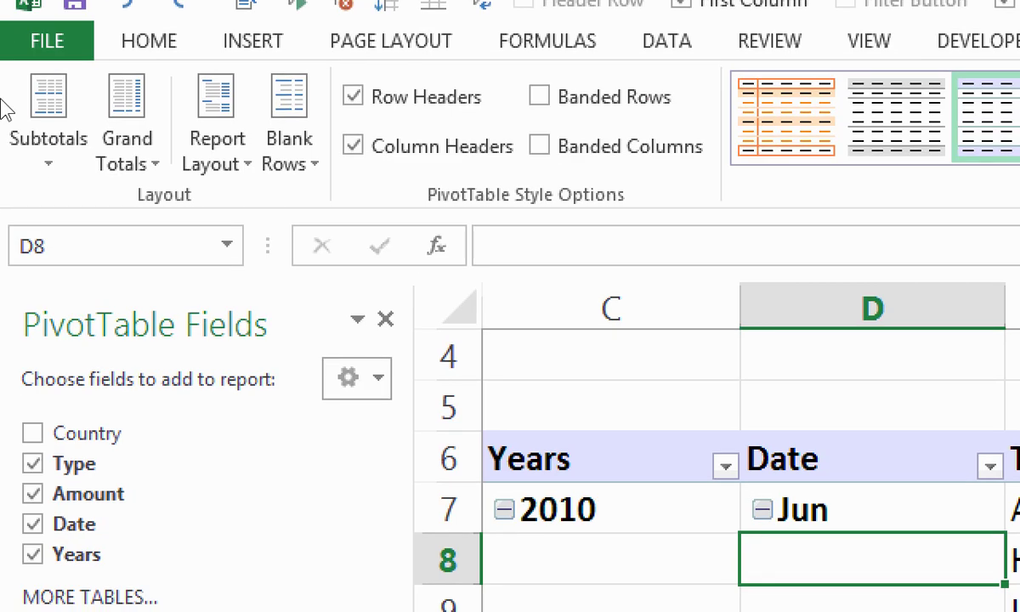
key("p")
key("Up")
key("Up")
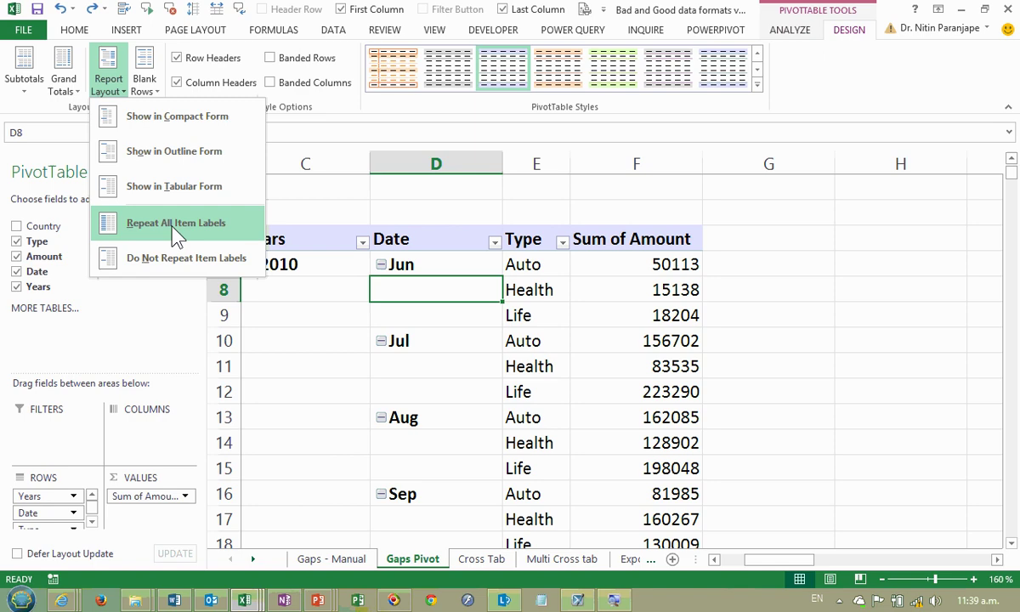
key("Return")
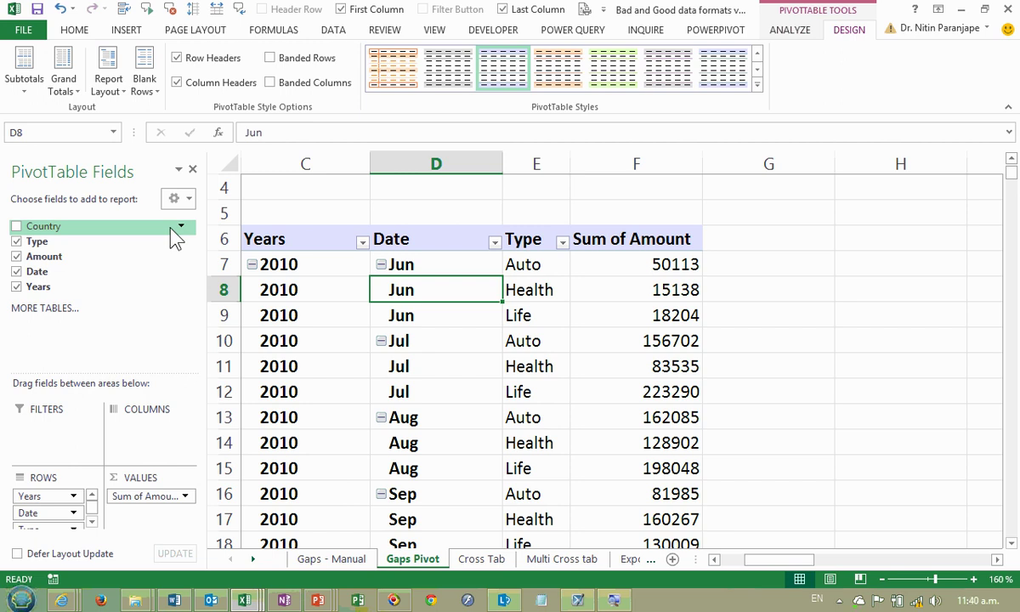
Step: Return to the Gaps - Manual sheet and look over the gapped Year and Month rows
left_click(334, 561)
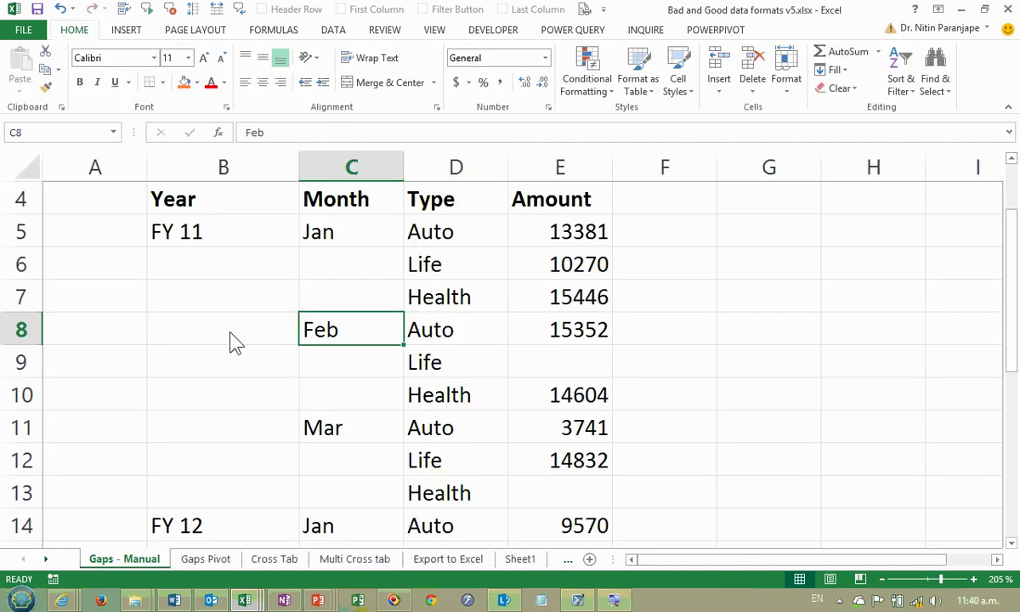
left_click(216, 274)
scroll(258, 282, "down", 1, "ctrl")
scroll(257, 275, "down", 6, "ctrl")
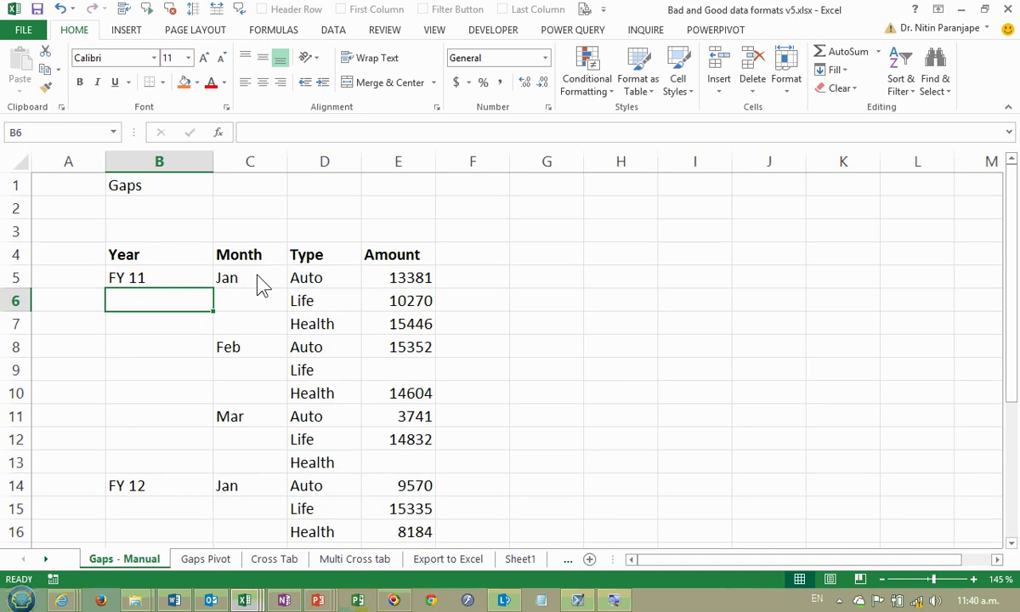
scroll(258, 275, "up", 3, "ctrl")
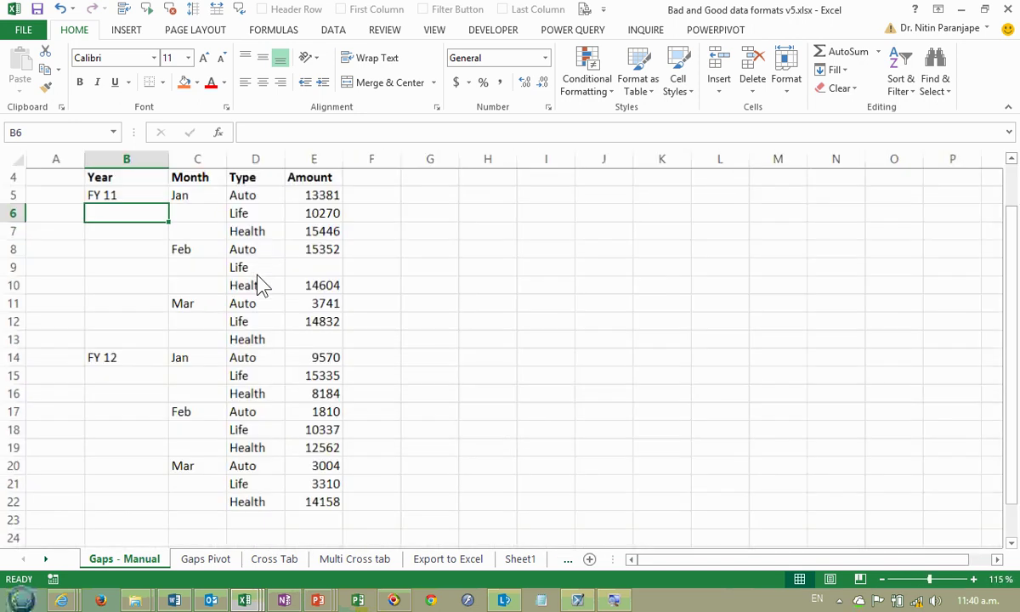
scroll(53, 228, "up", 4, "ctrl")
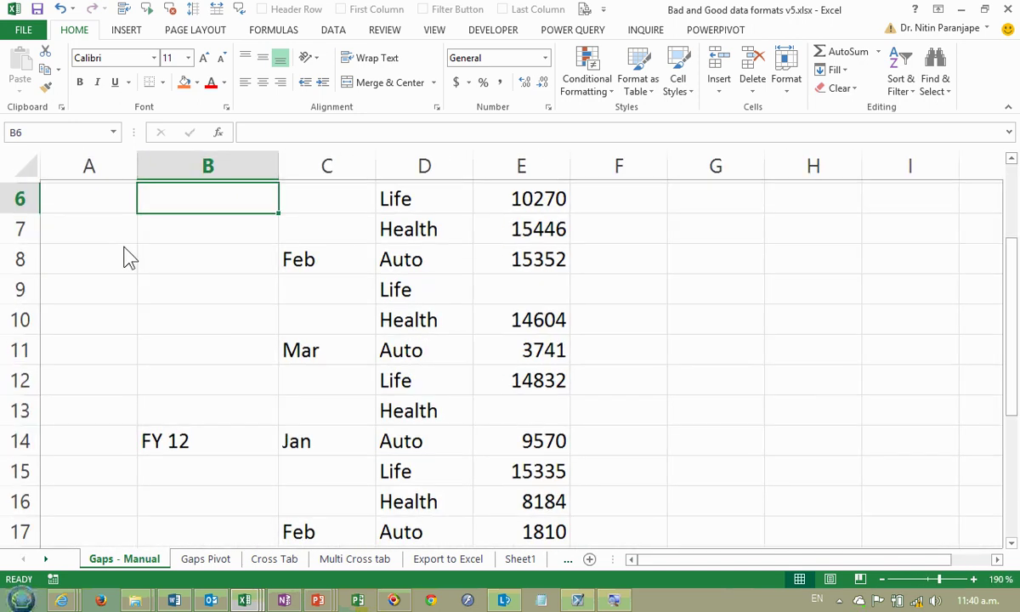
scroll(170, 272, "up", 2)
scroll(336, 348, "up", 2, "ctrl")
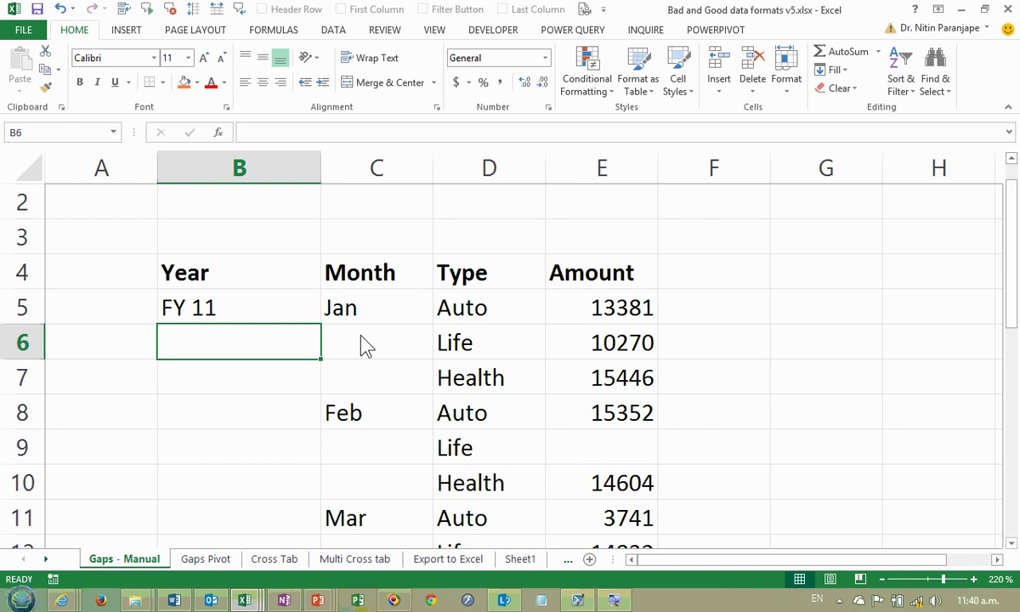
scroll(364, 344, "down", 1)
Step: Try to autofill Jan from C5 down through C7, and undo the fill
left_click(395, 214)
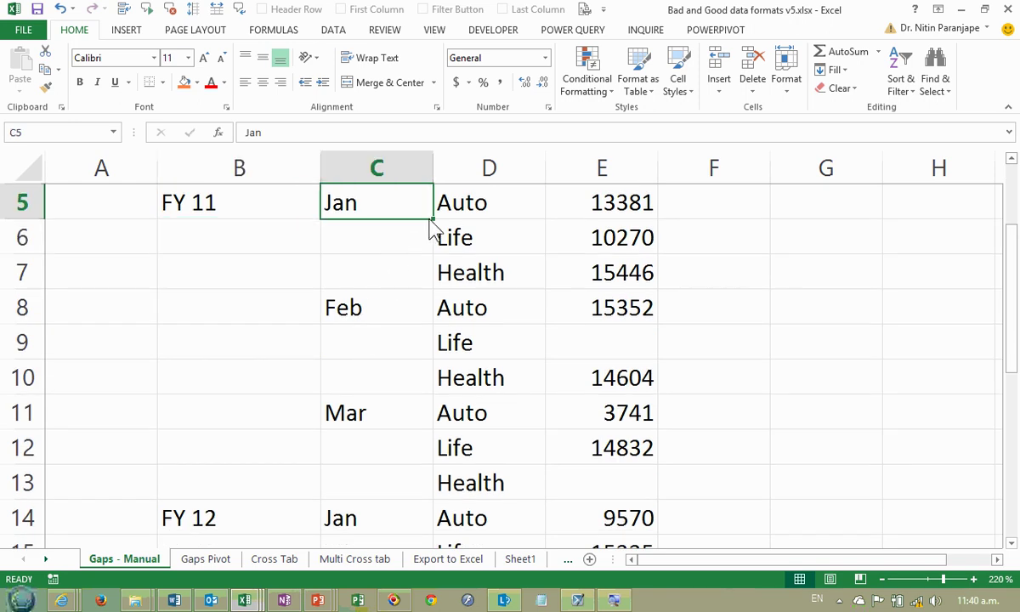
left_click_drag(433, 219, 429, 293)
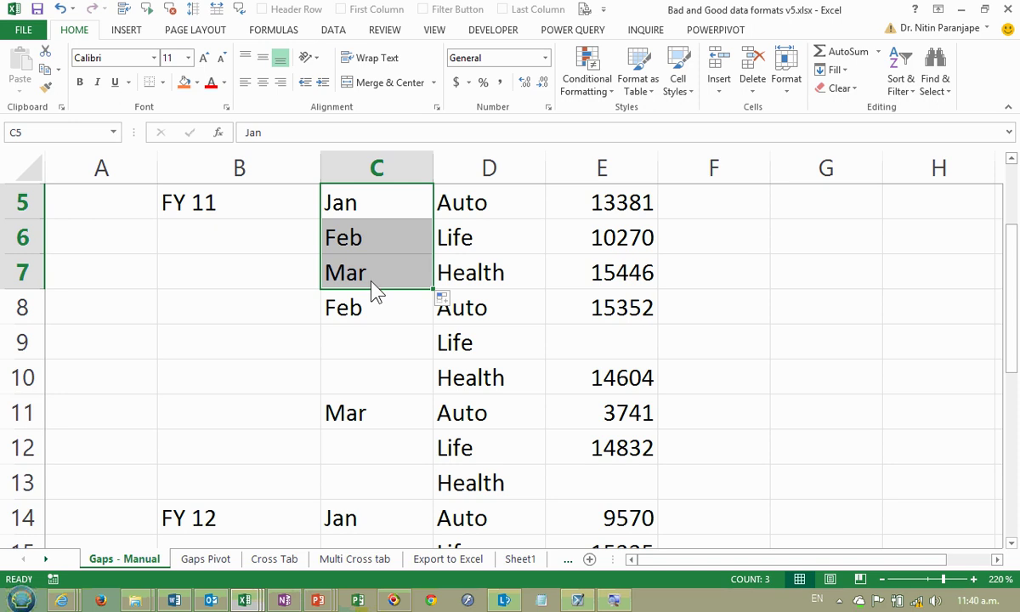
key("ctrl+z")
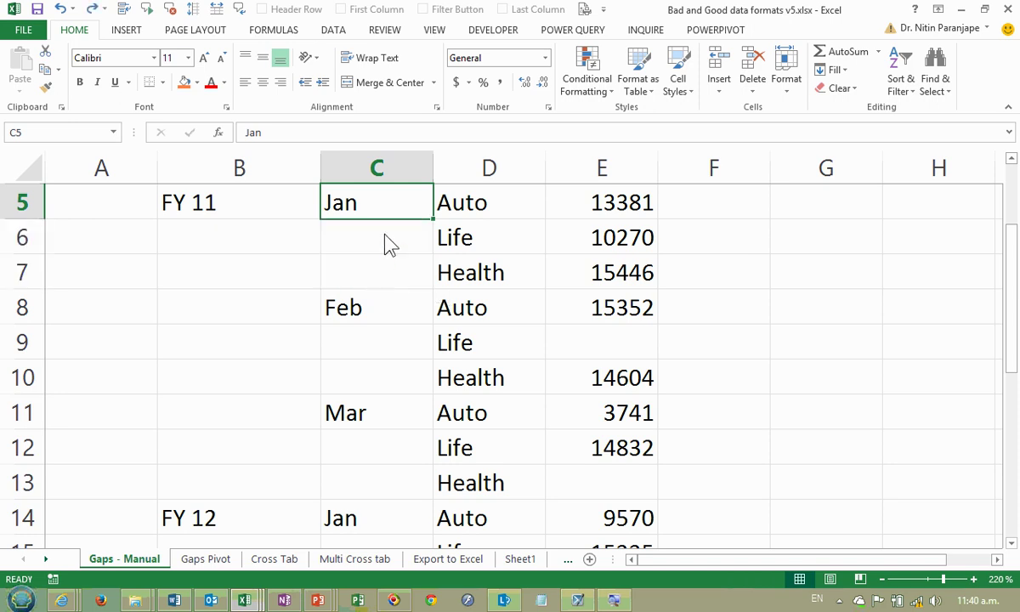
key("ctrl+c")
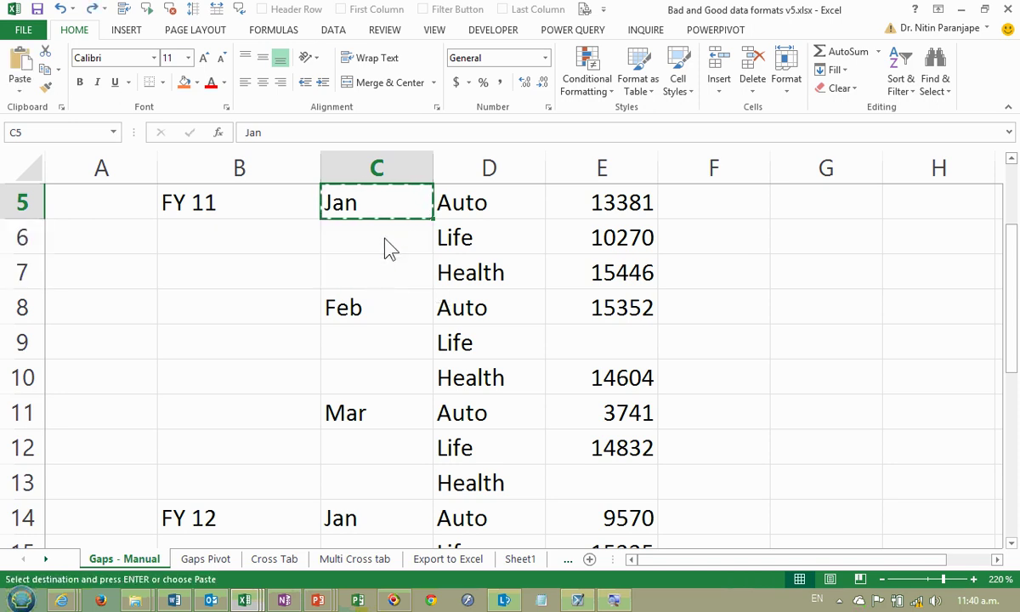
key("Escape")
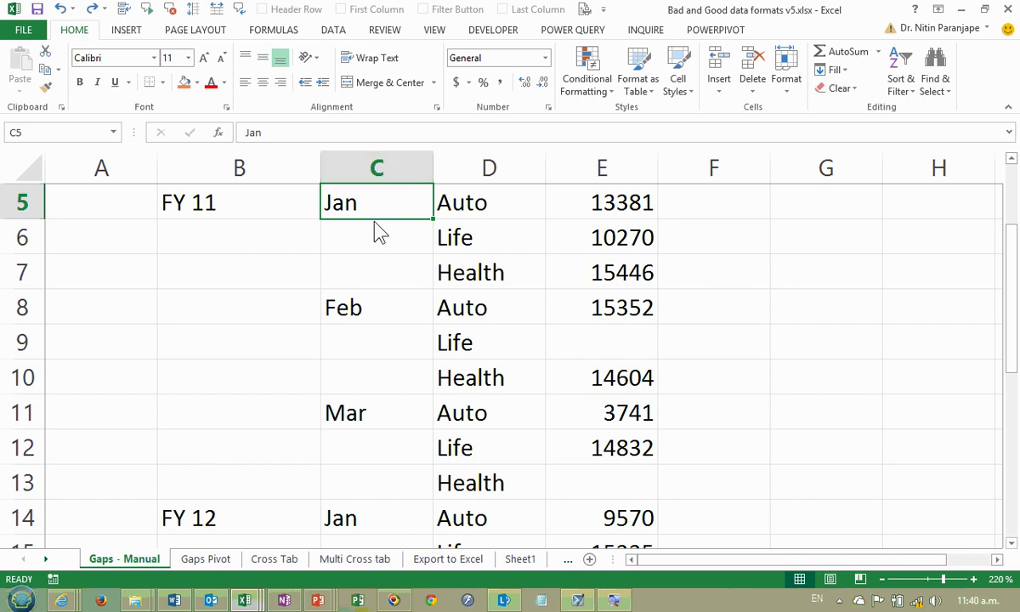
left_click(374, 425)
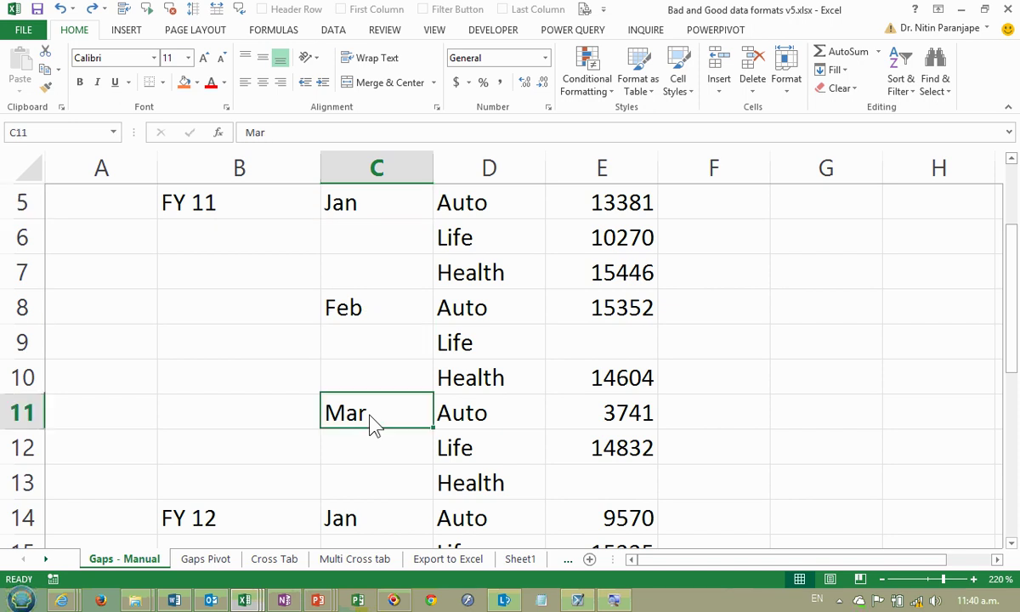
Step: Fill the blank Month cell C6 with the formula =C5 referring to the cell above
left_click(395, 259)
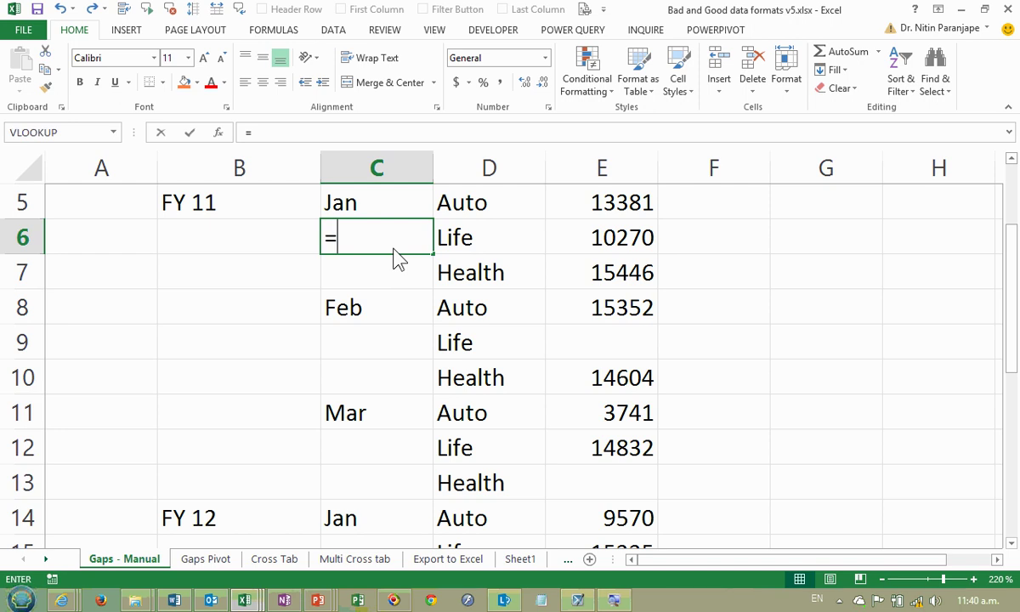
type("=")
key("Up")
key("Return")
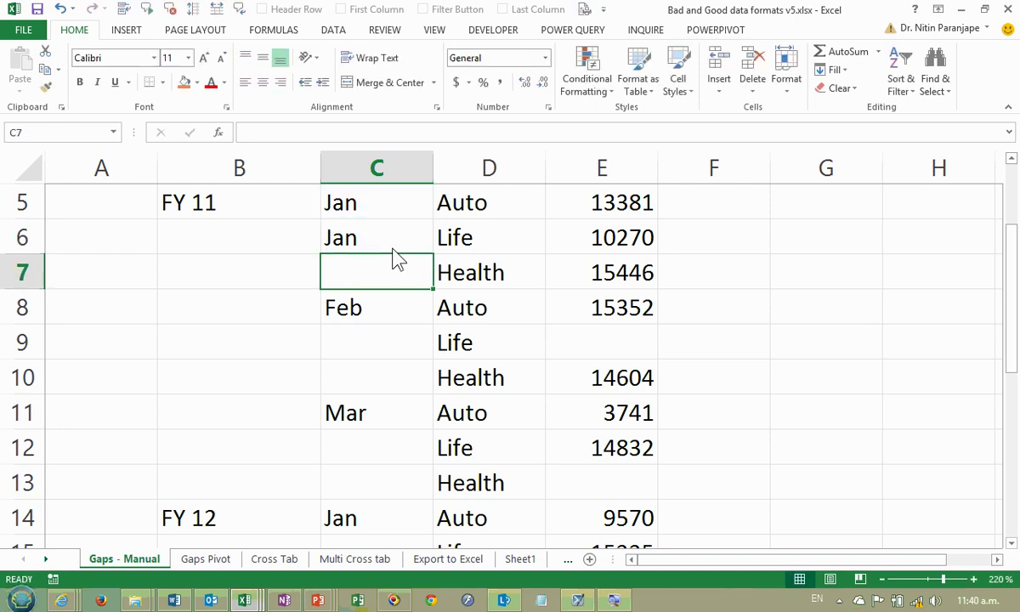
left_click(390, 245)
key("ctrl+c")
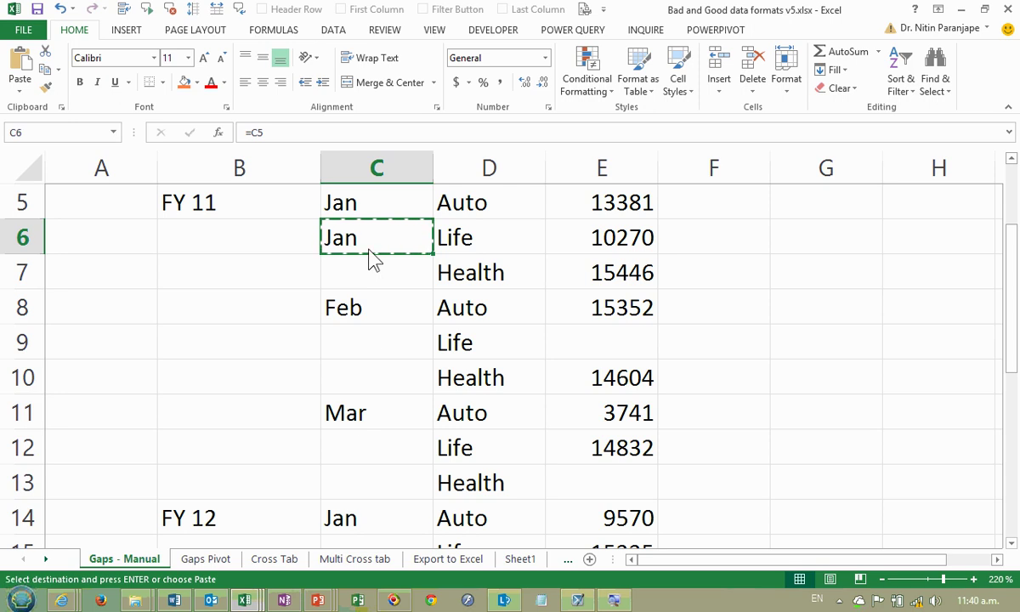
key("Escape")
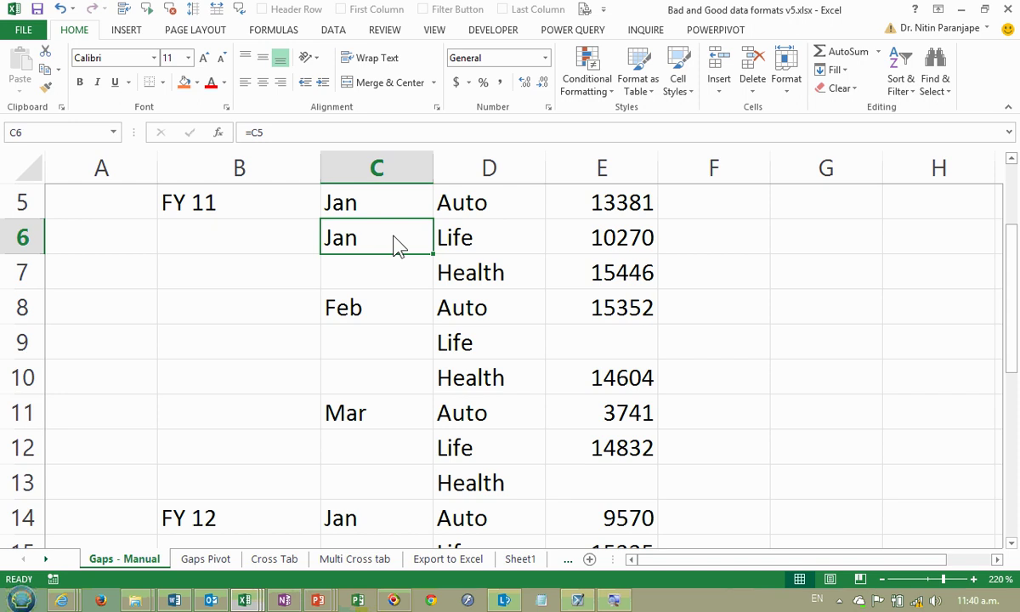
Step: Switch to OneNote and change the second statement to "Everything which comes to our mind first, second, third, fourth is also usually inefficient"
key("alt+Tab")
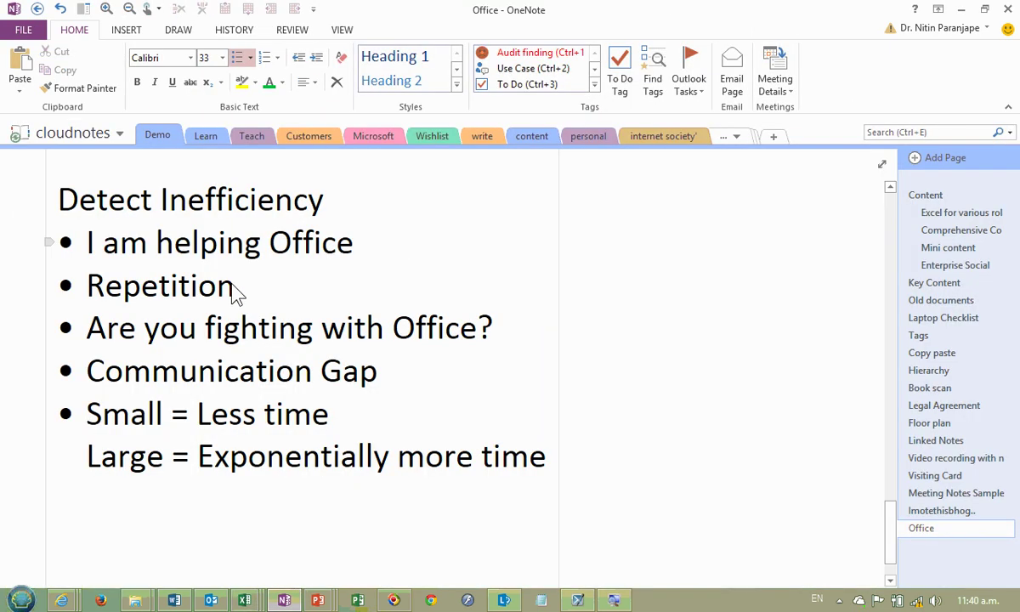
scroll(221, 327, "up", 3)
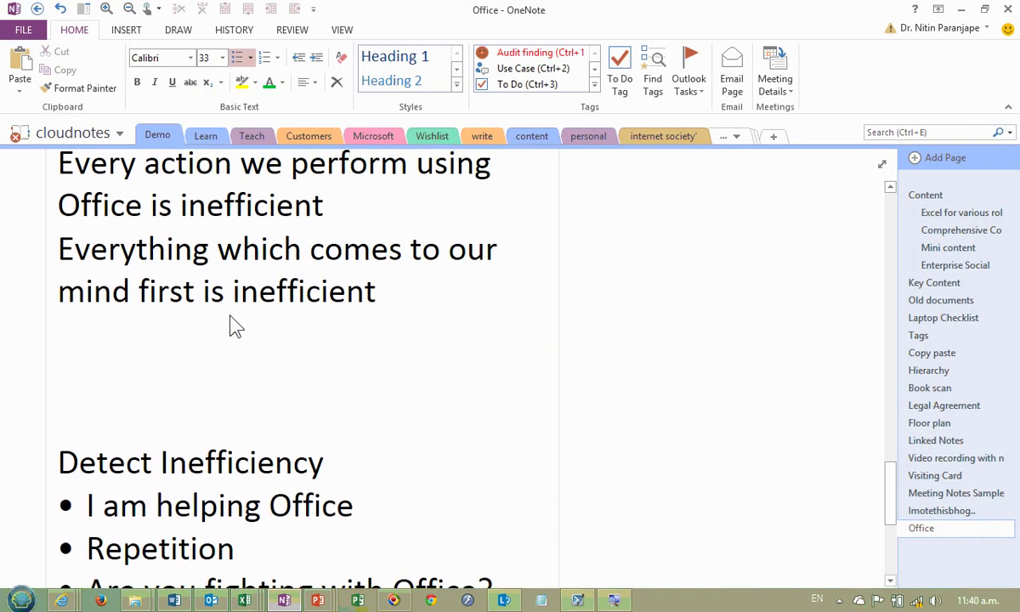
left_click(195, 300)
type(", second, third, fourth")
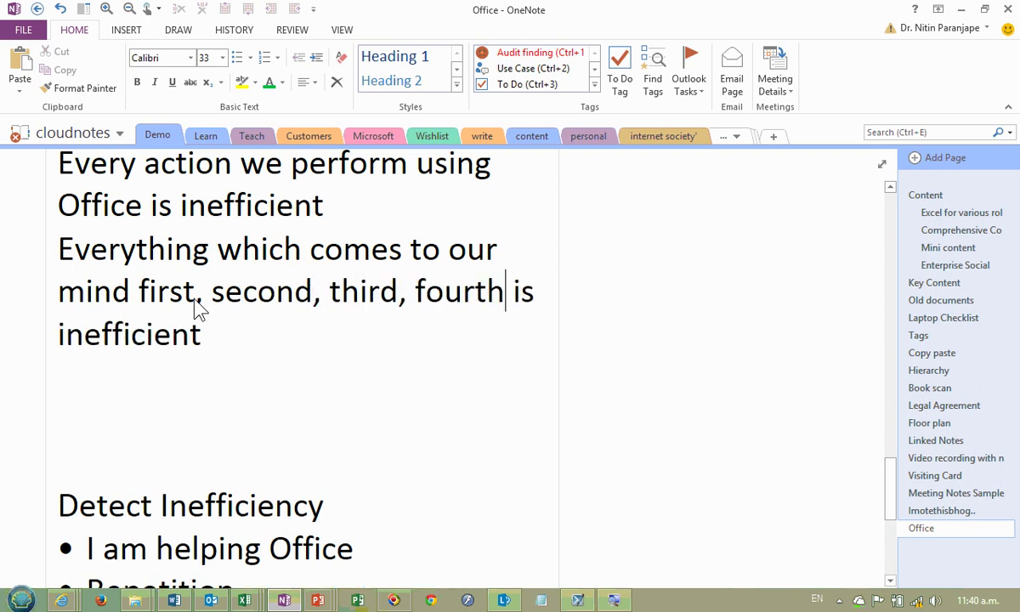
key("Down")
key("Home")
type("also usually")
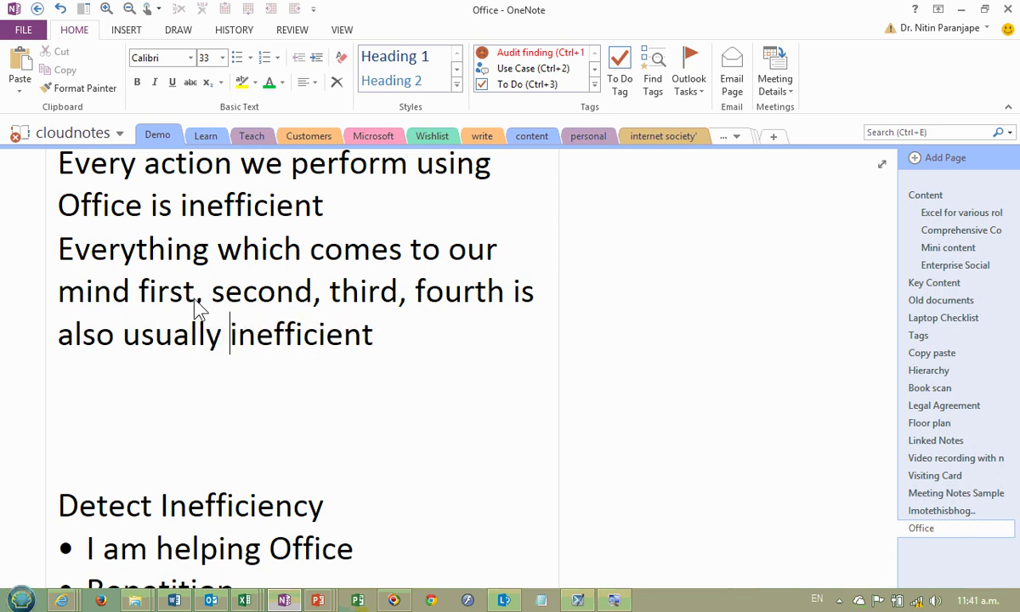
Step: Switch to Excel, copy the formula cell C6, and multi-select the blank Year and Month cells by hand down to C16
key("alt+Tab")
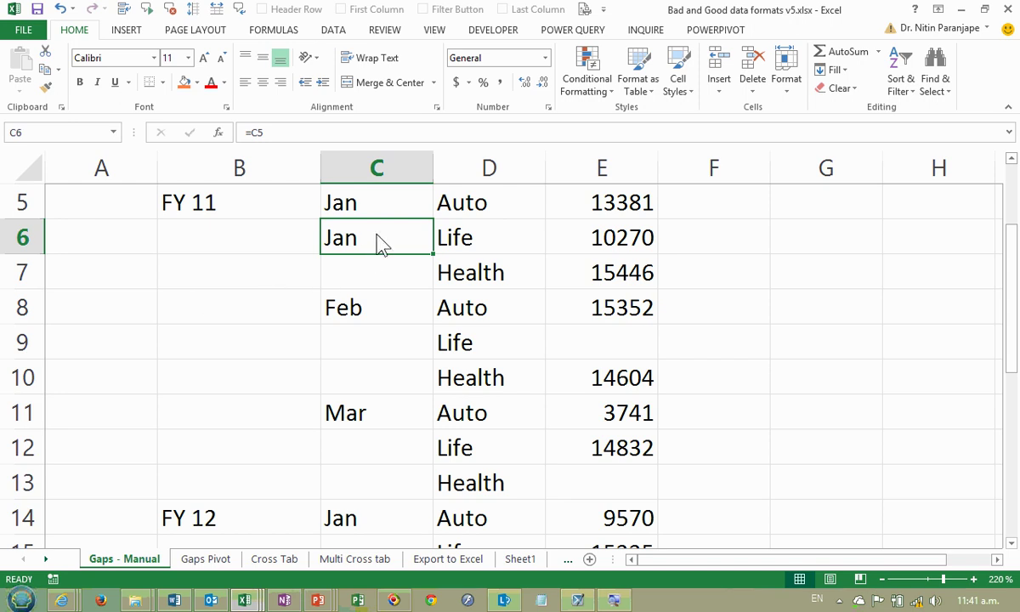
key("ctrl+c")
left_click_drag(223, 244, 359, 558)
scroll(353, 295, "up", 3)
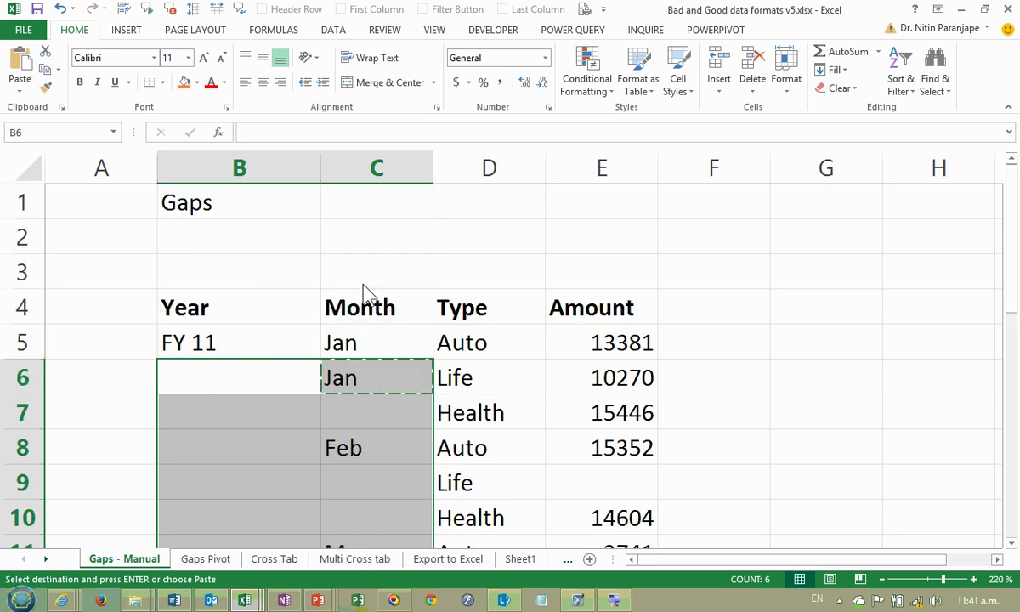
left_click(377, 406)
left_click_drag(239, 379, 228, 436)
left_click_drag(359, 313, 367, 348)
left_click_drag(365, 412, 372, 460)
scroll(374, 498, "down", 1)
scroll(376, 480, "down", 3)
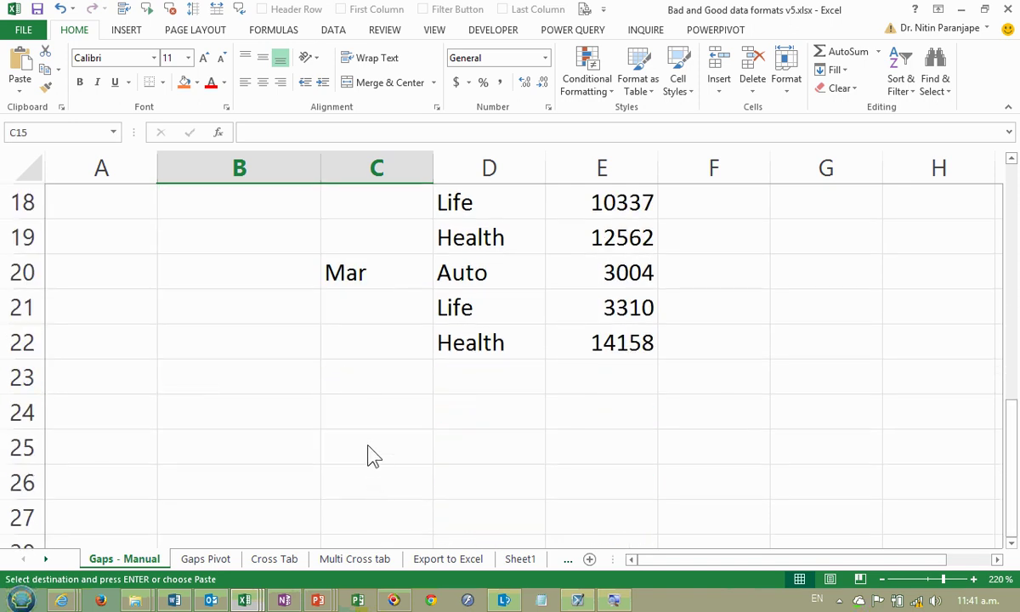
Step: Add the remaining blank FY 12 cells B15:B22, C21:C22 and C18:C19 to the multiple selection
scroll(374, 466, "up", 1)
scroll(232, 215, "up", 2)
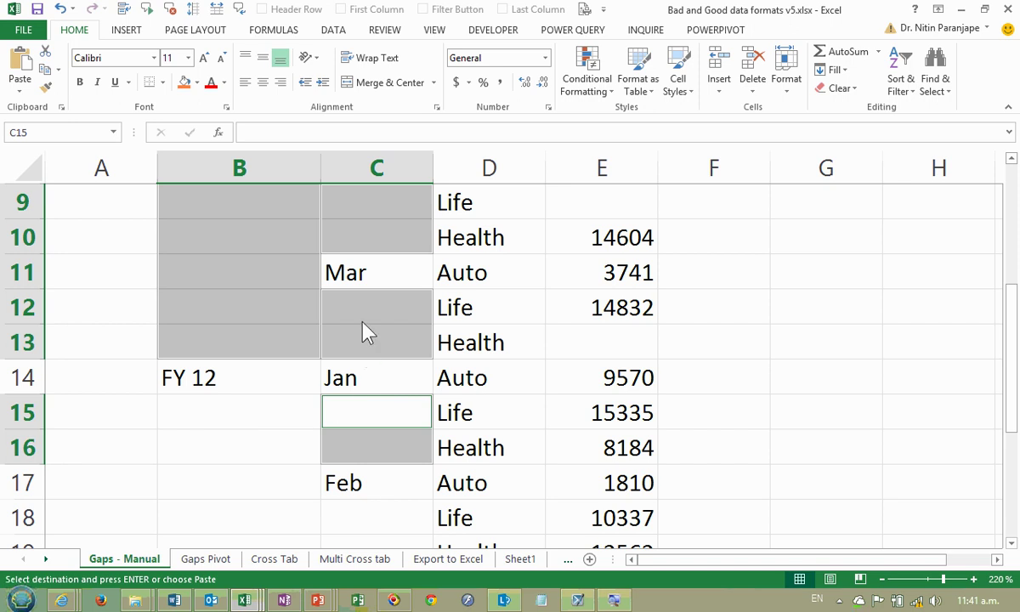
scroll(395, 336, "down", 2)
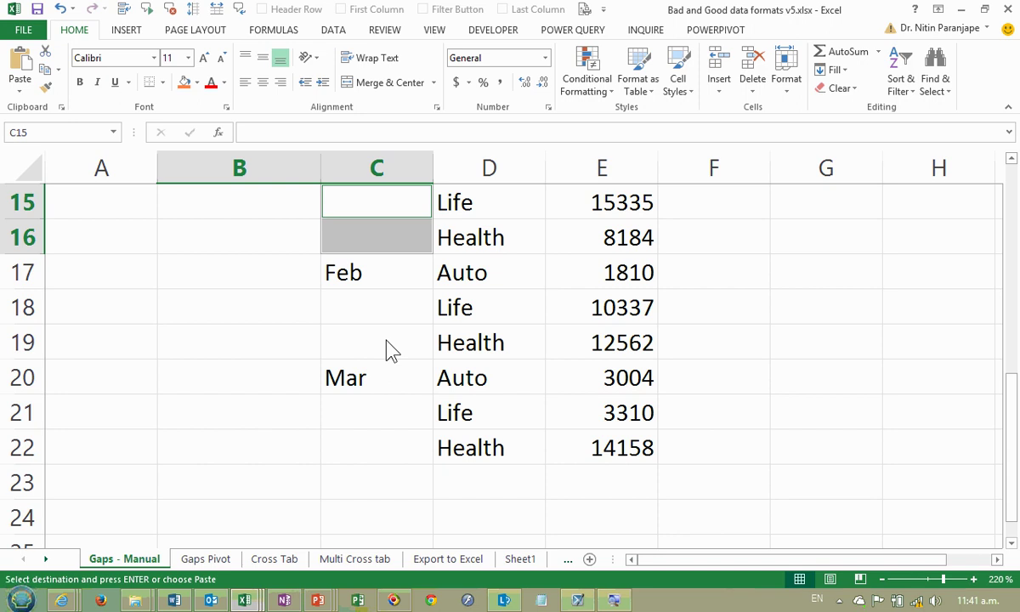
scroll(384, 270, "up", 2)
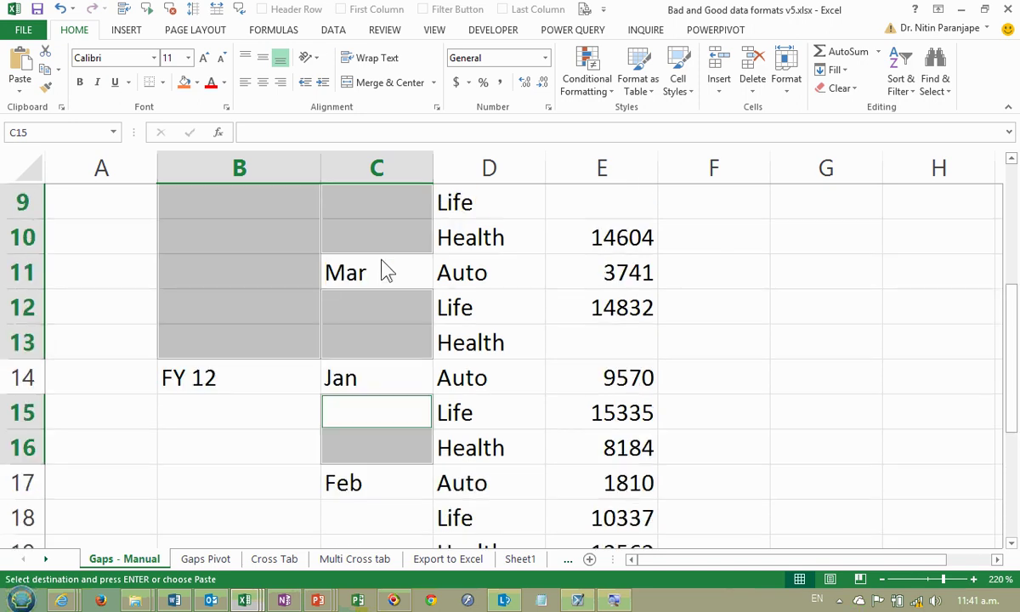
scroll(382, 266, "up", 2)
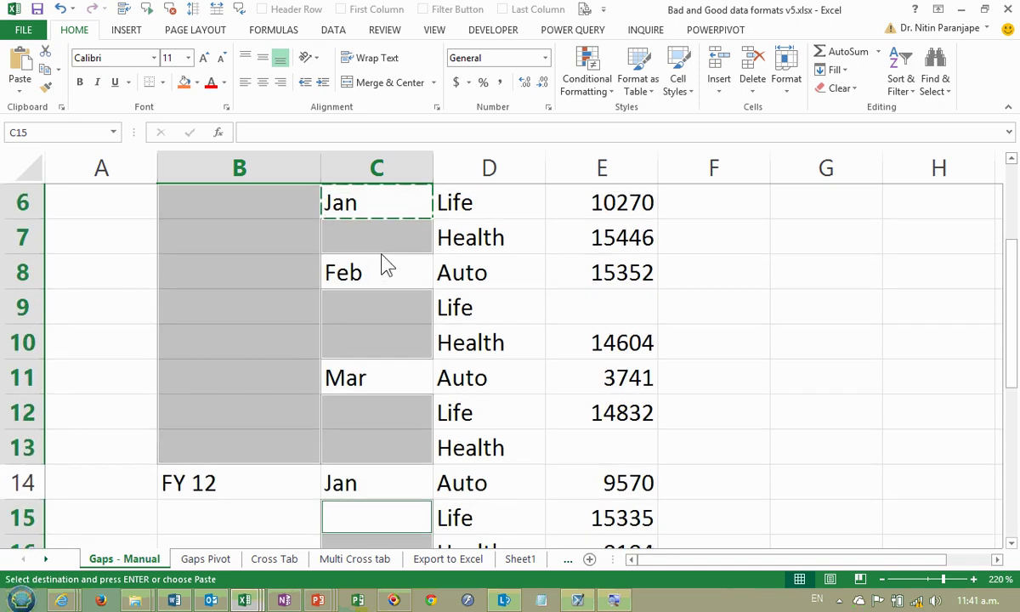
scroll(383, 266, "down", 2)
left_click_drag(285, 410, 291, 521)
left_click_drag(374, 499, 374, 516)
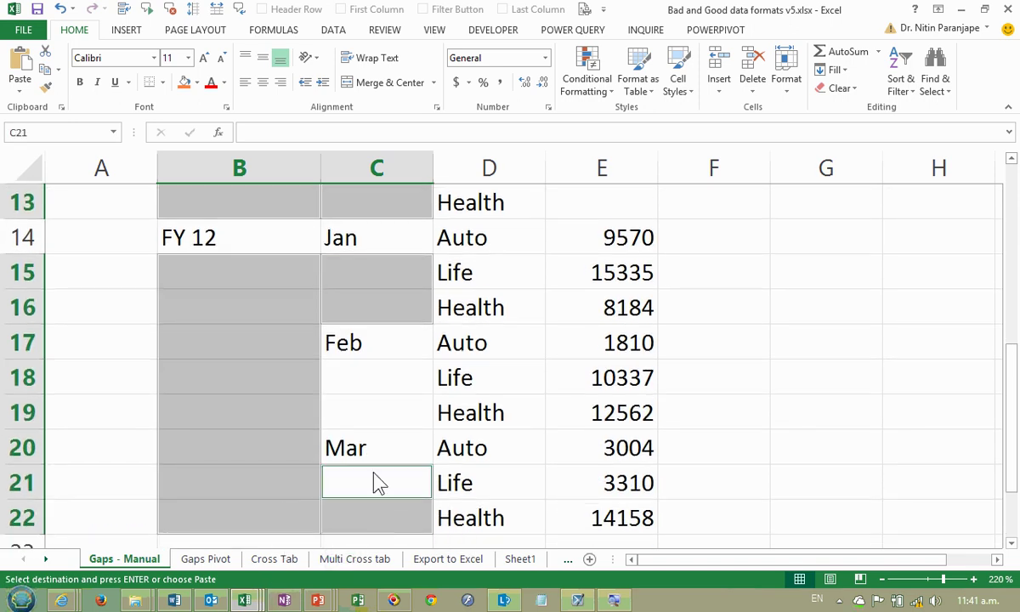
left_click_drag(376, 391, 376, 428)
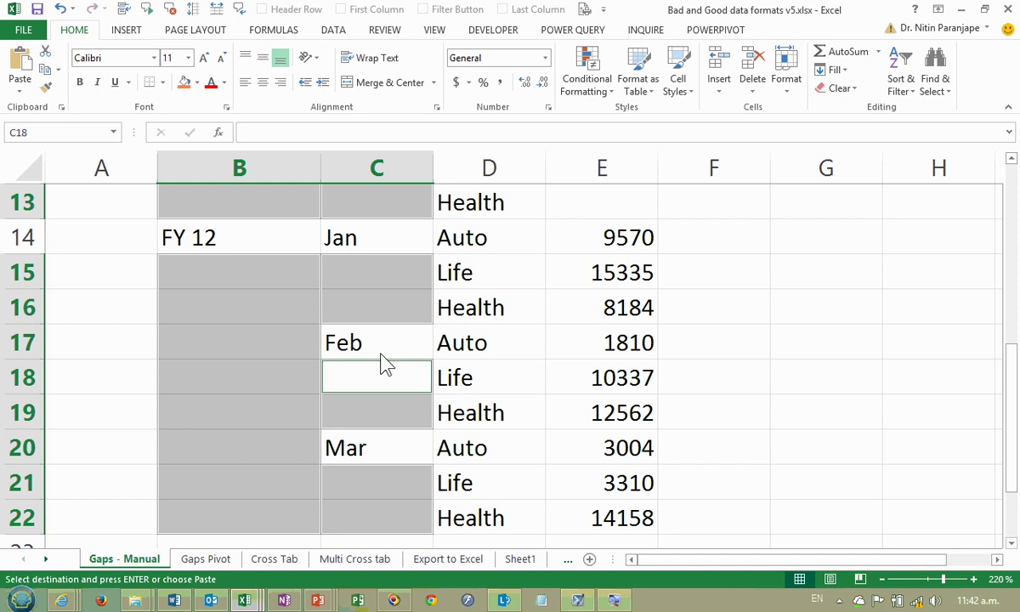
Step: Switch to OneNote and add the line "Dirty work, Thankless work, non-value-adding work should be ..." below the second statement
key("alt+Tab")
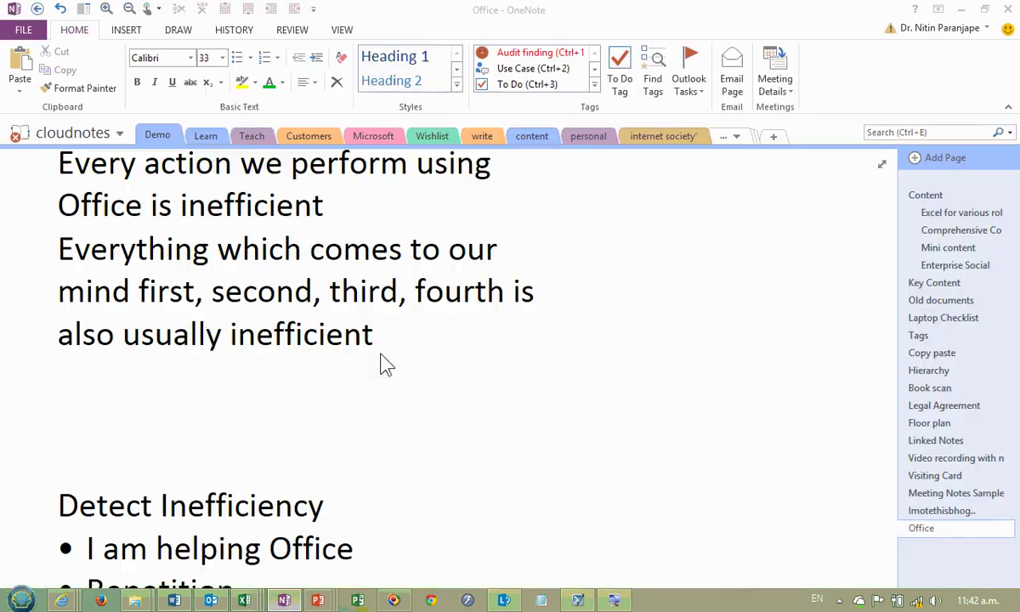
left_click(272, 405)
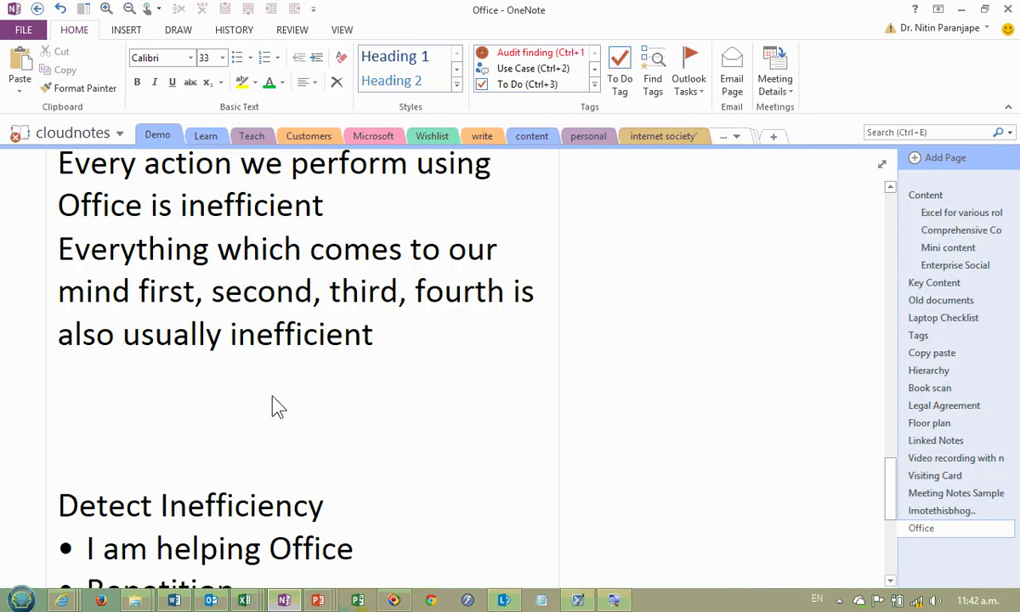
type("Dirty wor")
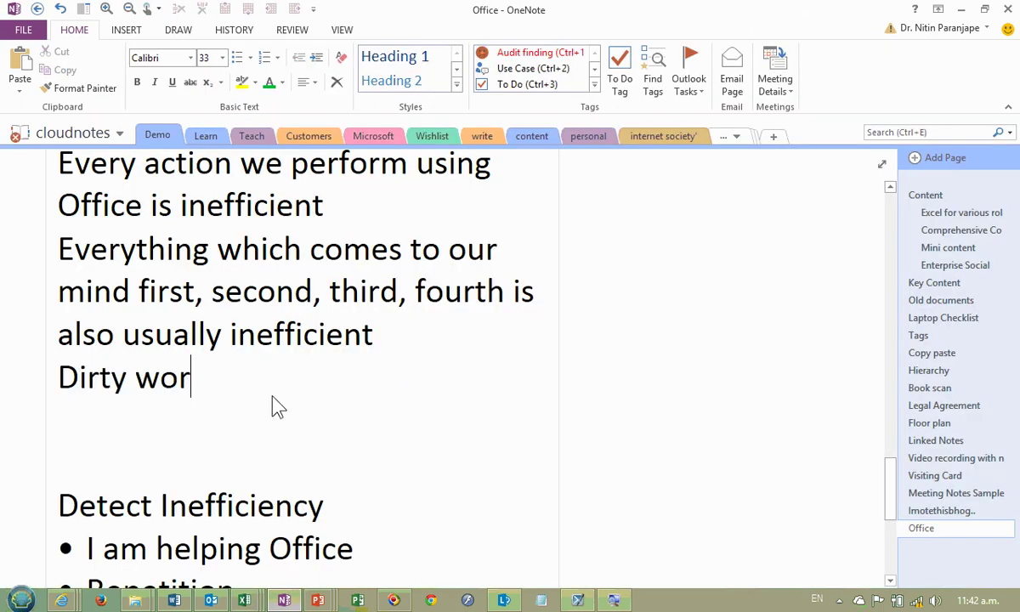
type("k, Thankle")
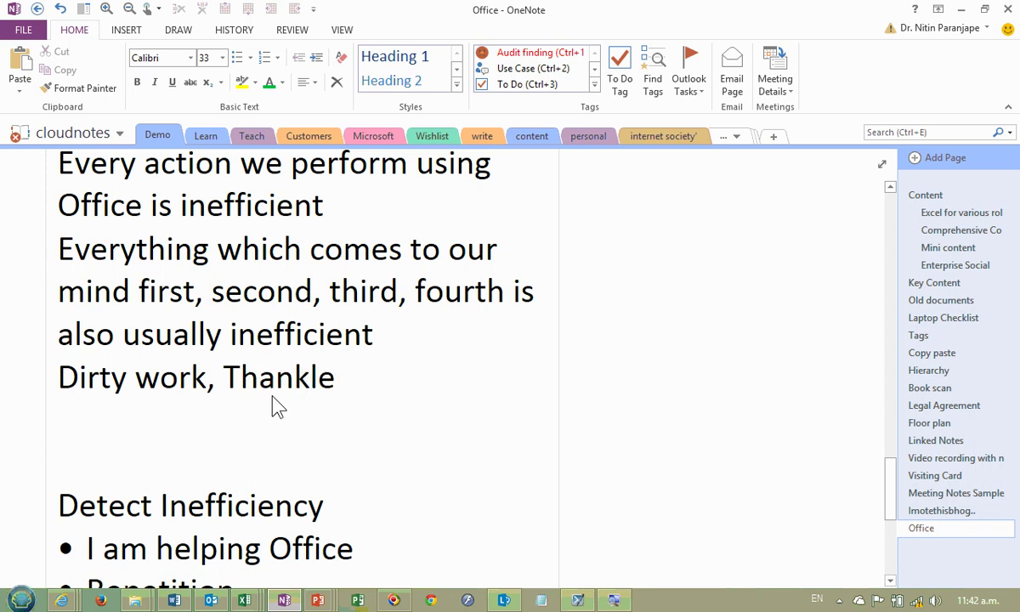
type("ss work, ")
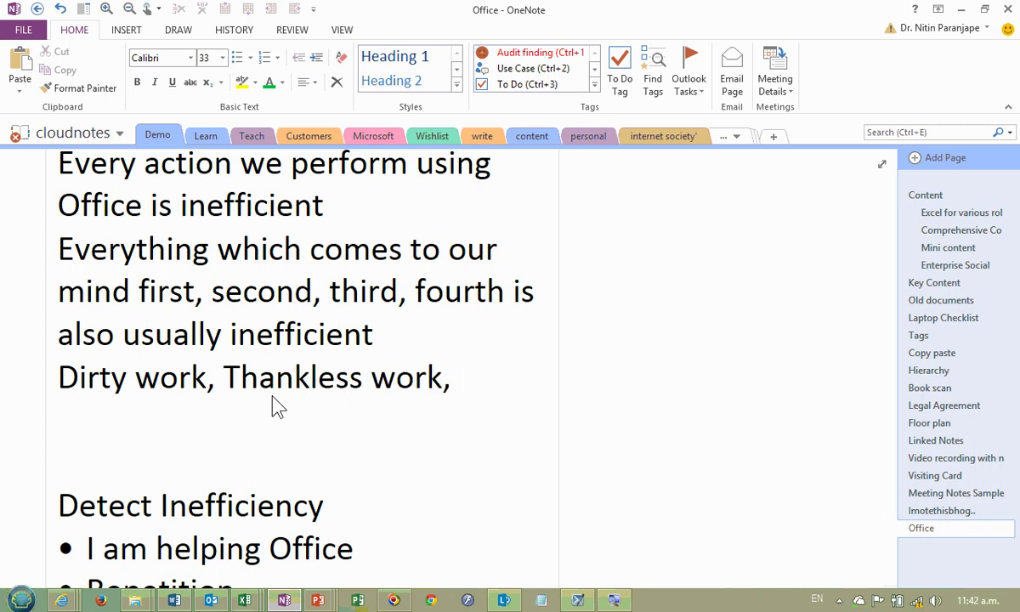
type("non-")
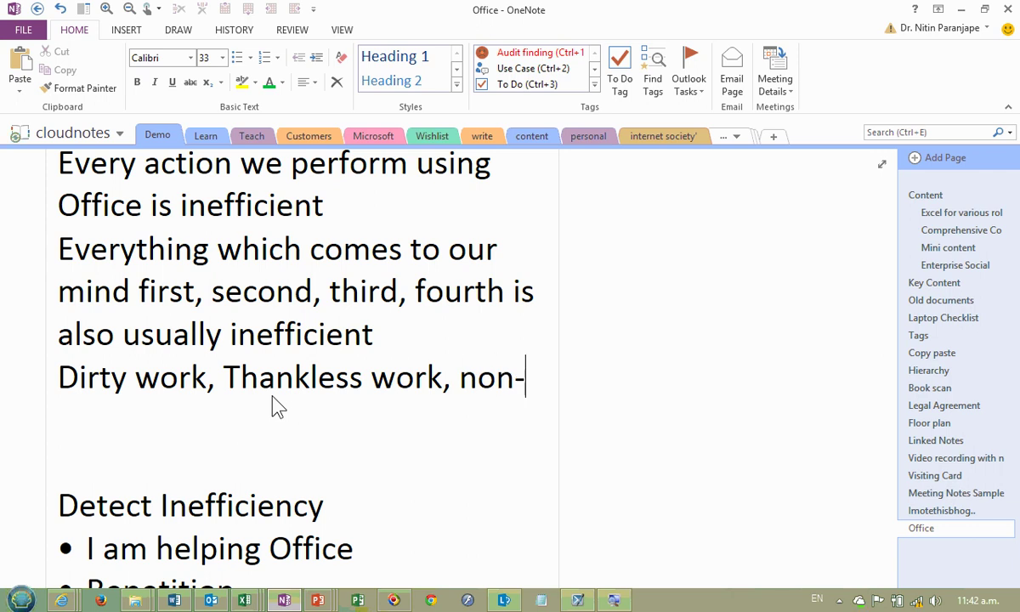
type("value-ad")
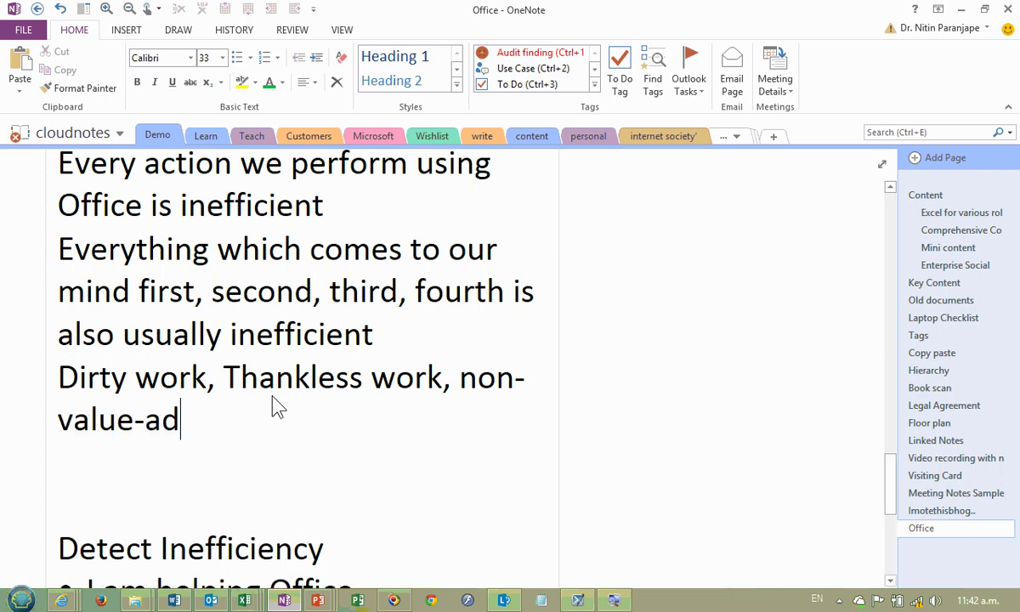
type("ding work,")
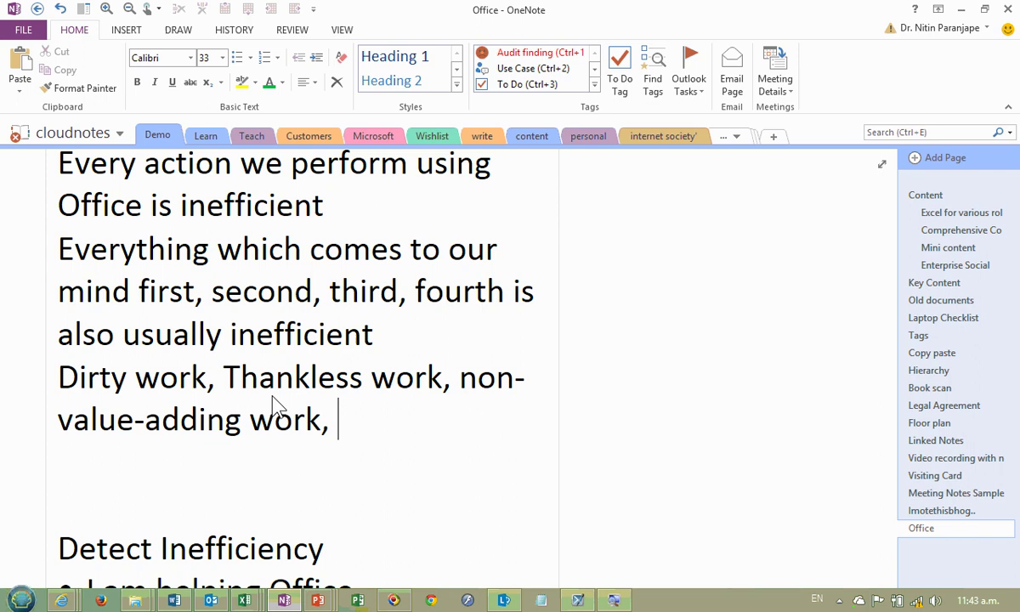
key("BackSpace")
key("BackSpace")
type("sh")
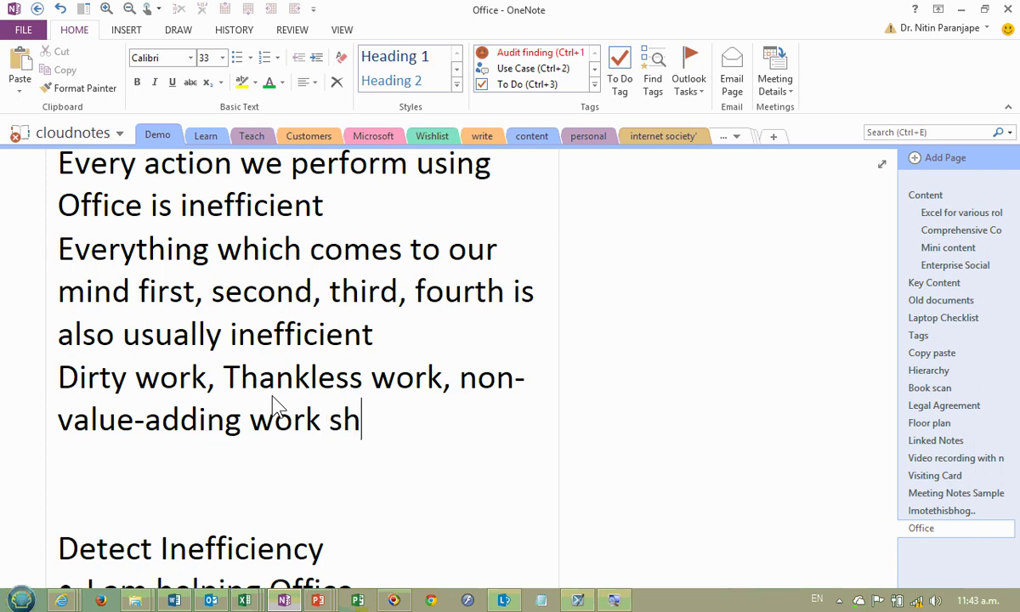
type("ould be ...")
key("Return")
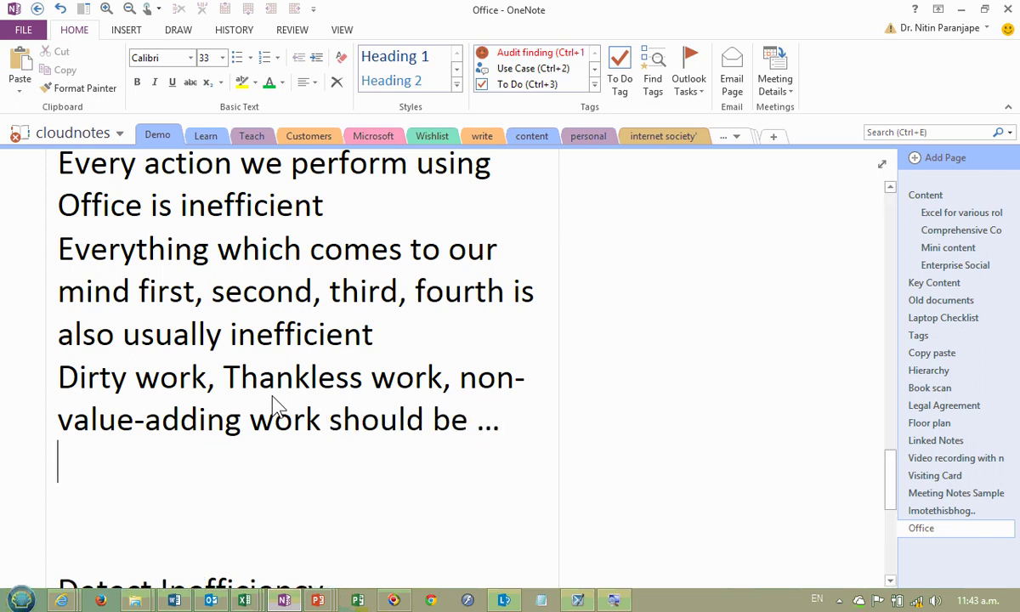
Step: Complete the new statement with "outsourced" on the line below it
scroll(272, 406, "down", 1)
scroll(275, 409, "down", 2)
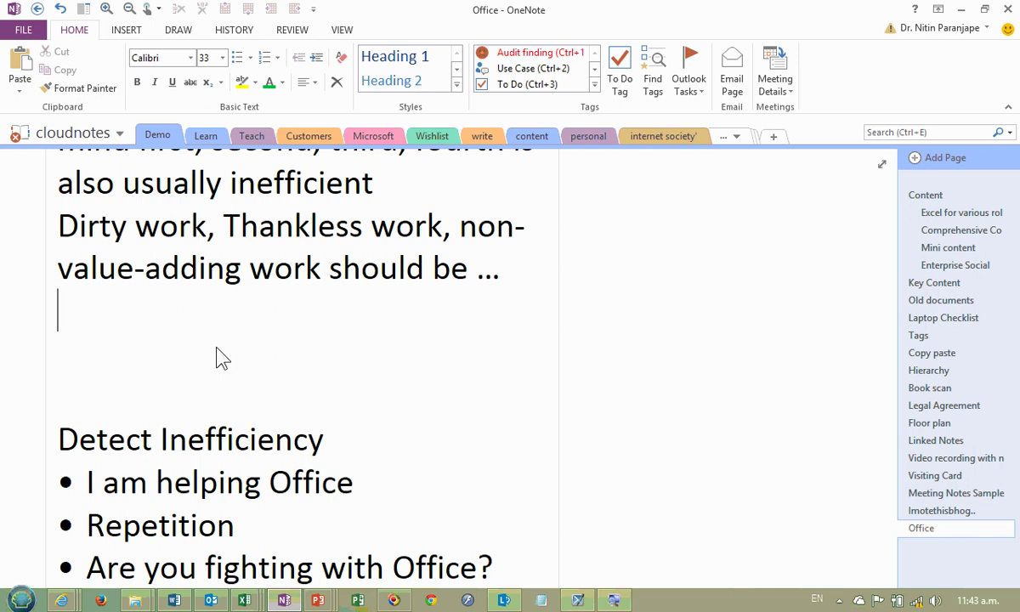
type("outsour")
key("BackSpace")
type("sourced")
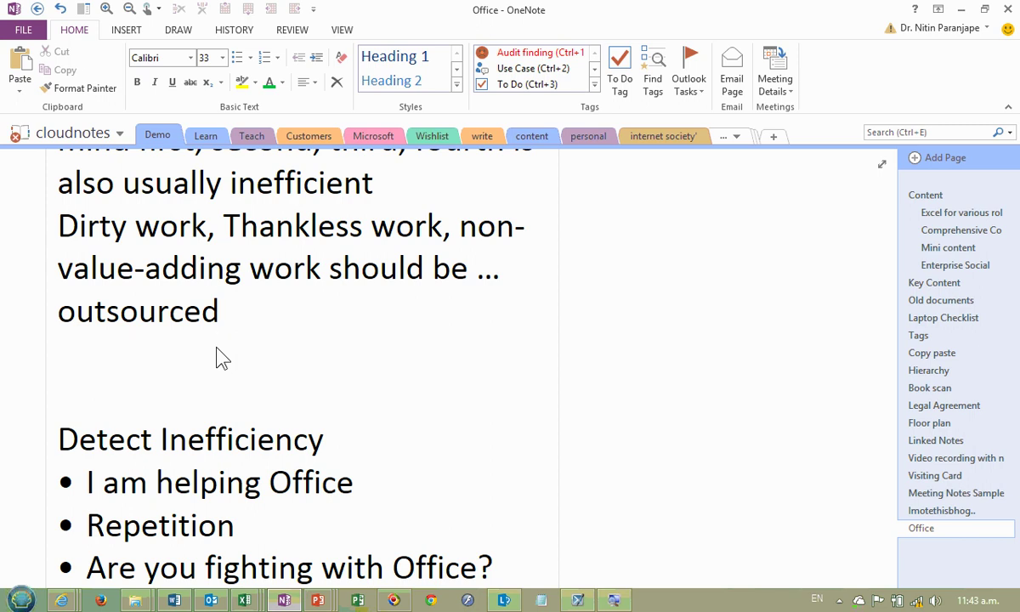
Step: Switch to Excel, try selecting the blank Month cells C7, C9:C10 and C12:C13 by hand, and cancel the pending copy
key("alt+Tab")
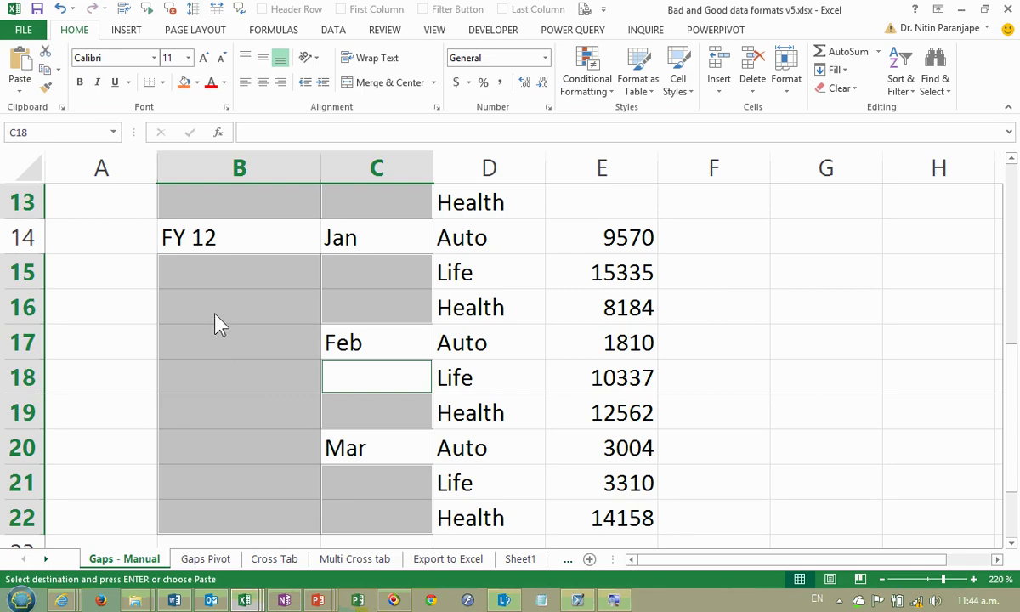
left_click(217, 312)
scroll(333, 293, "up", 2)
scroll(333, 293, "up", 1)
left_click(382, 312)
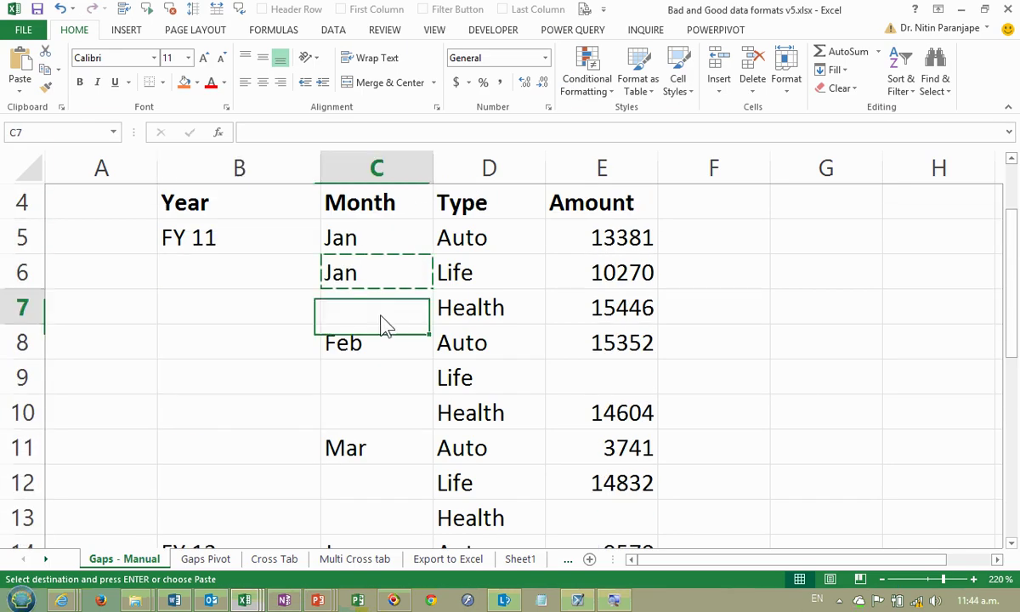
left_click_drag(380, 384, 383, 429)
left_click_drag(392, 481, 398, 523)
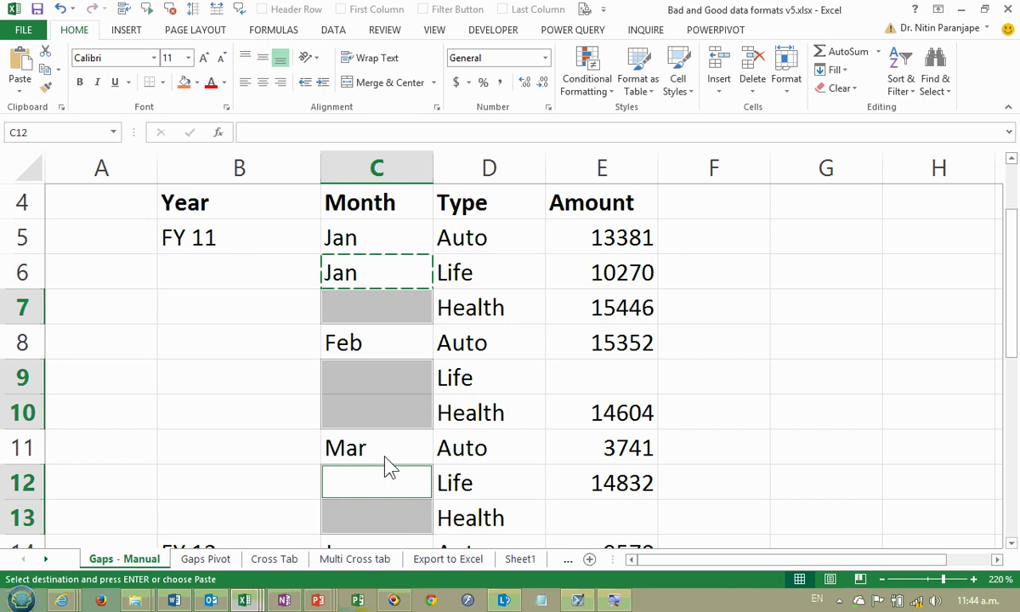
left_click(250, 322)
key("Escape")
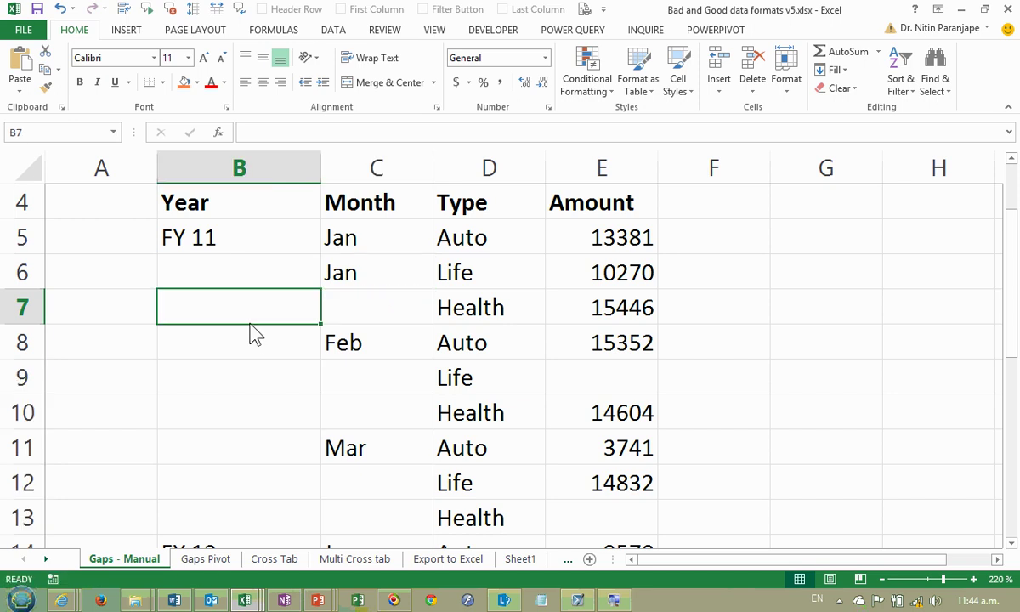
Step: Select the table's Year and Month columns from B4 down, and narrow the selection to Blanks with Go To Special
left_click(214, 208)
left_click_drag(218, 242, 345, 457)
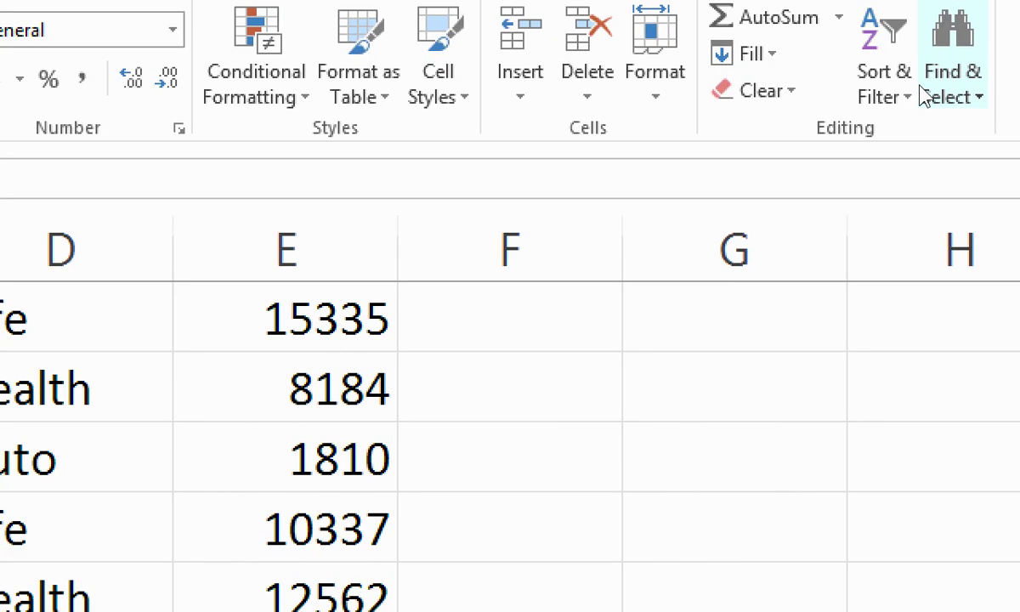
left_click(926, 93)
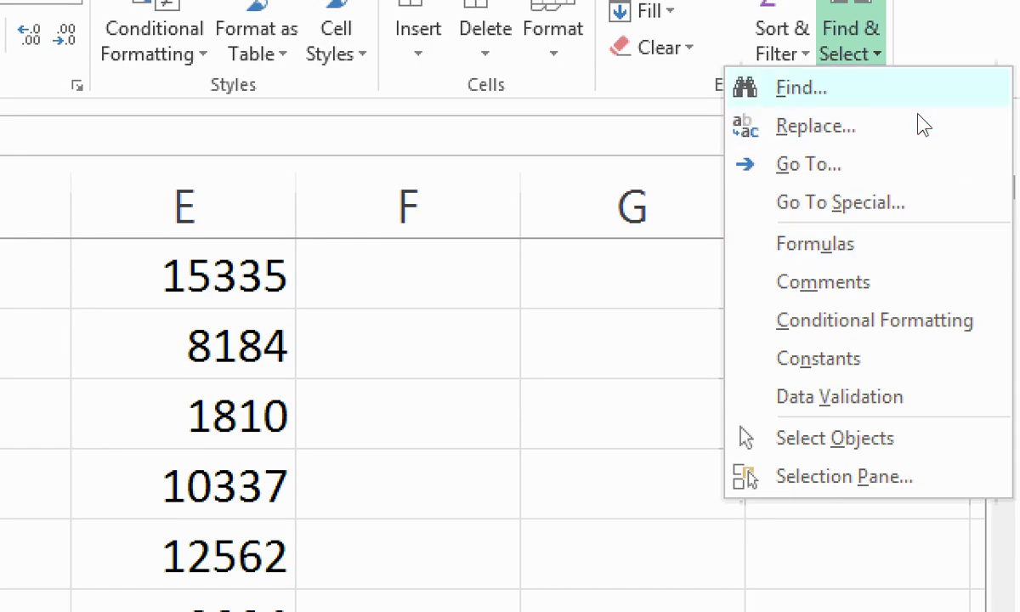
left_click(928, 180)
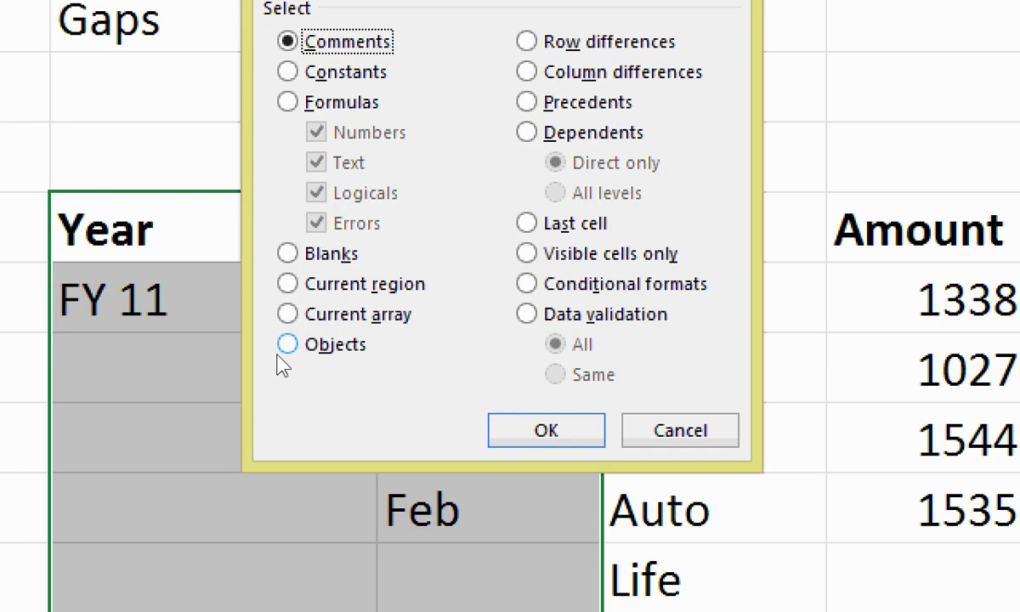
key("alt+k")
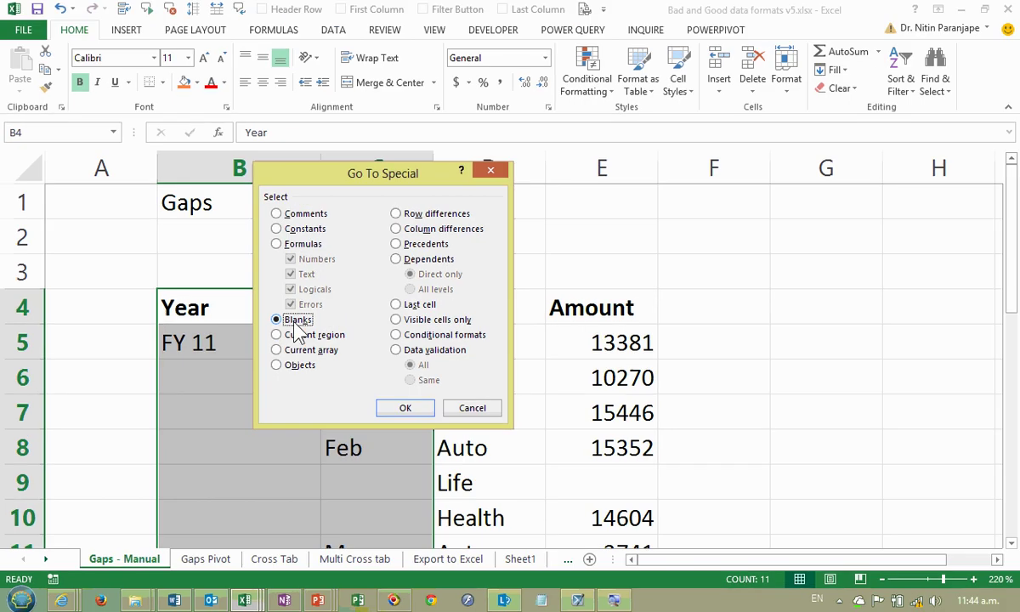
left_click(546, 430)
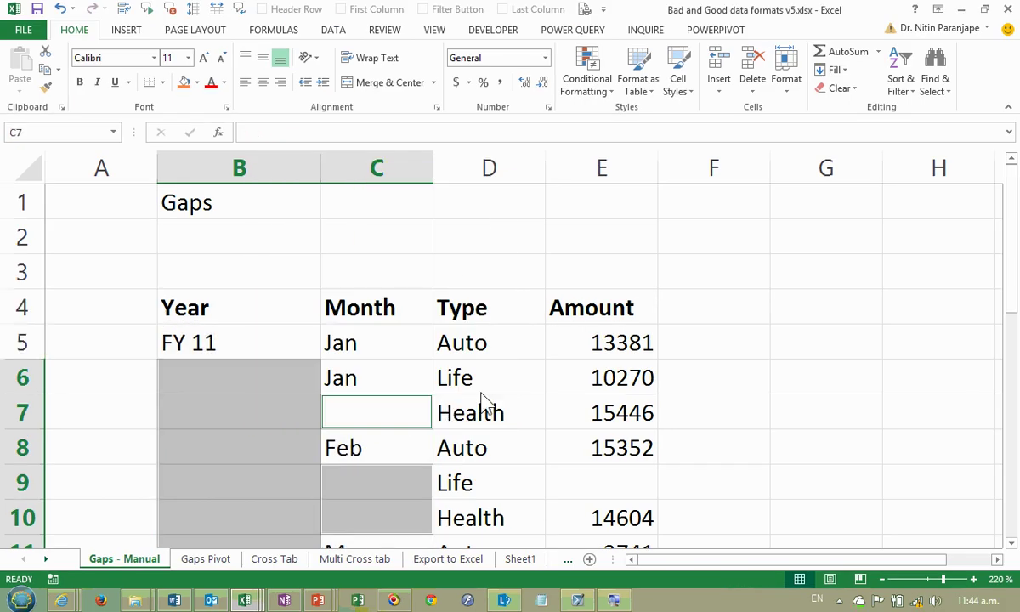
Step: Review the selected blank cells, start the formula =C6 in the active cell C7, and cancel the entry
scroll(540, 409, "down", 6)
scroll(539, 410, "up", 6)
scroll(544, 414, "down", 4)
scroll(545, 414, "up", 4)
scroll(544, 414, "down", 2)
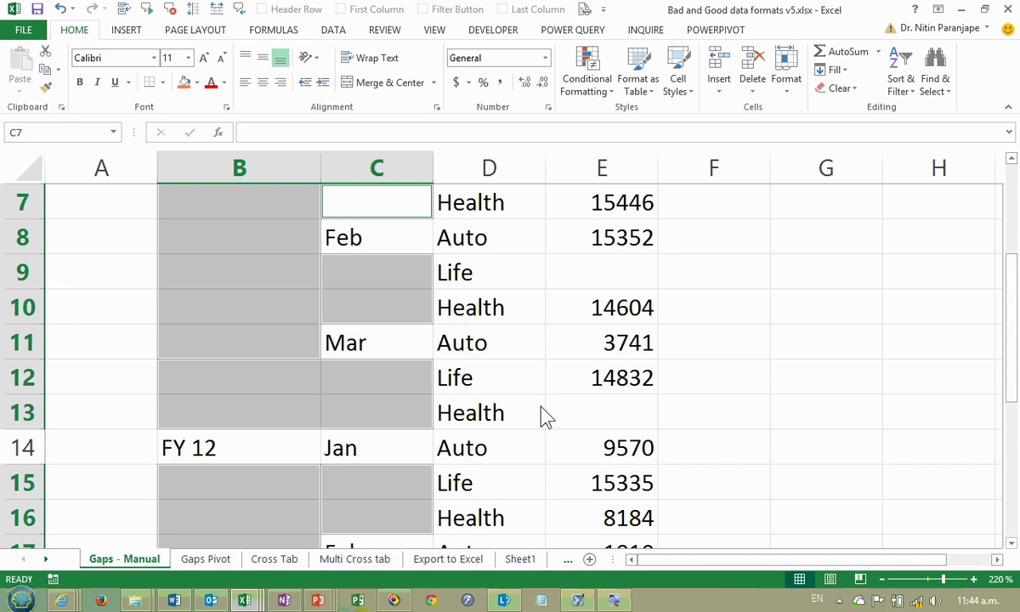
scroll(545, 417, "up", 1)
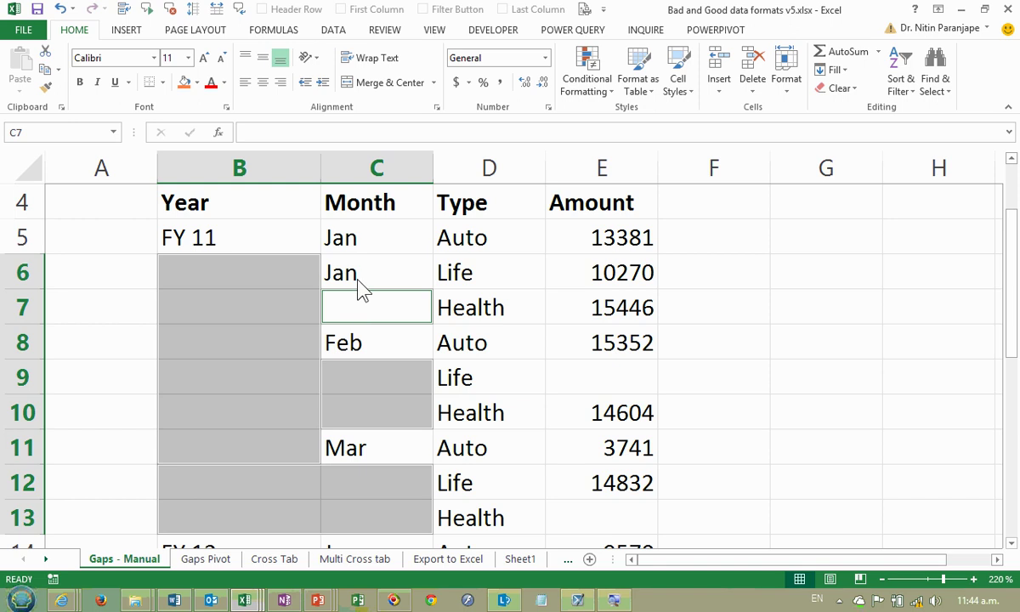
type("=")
key("Up")
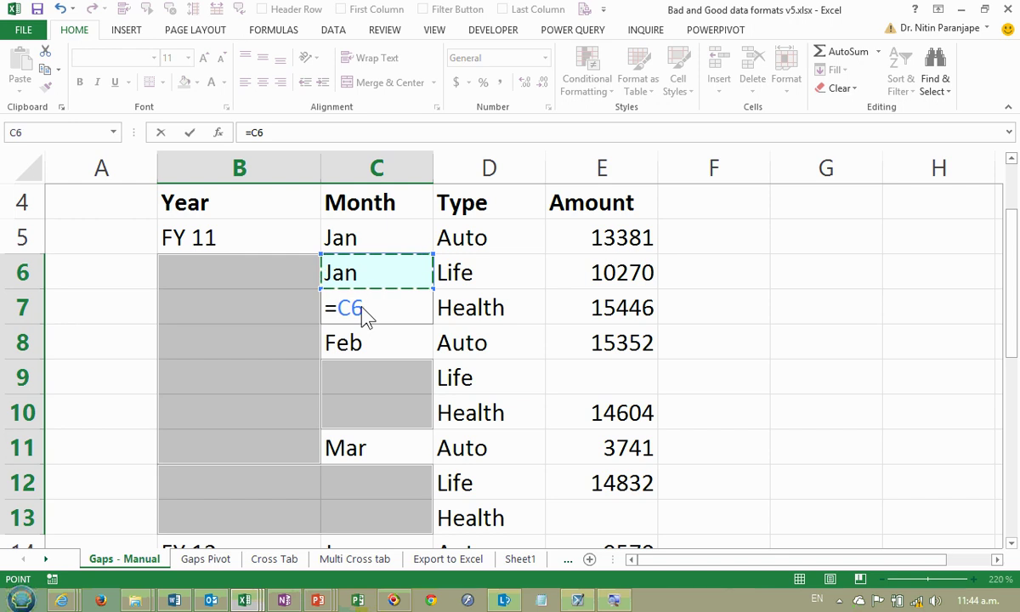
key("Escape")
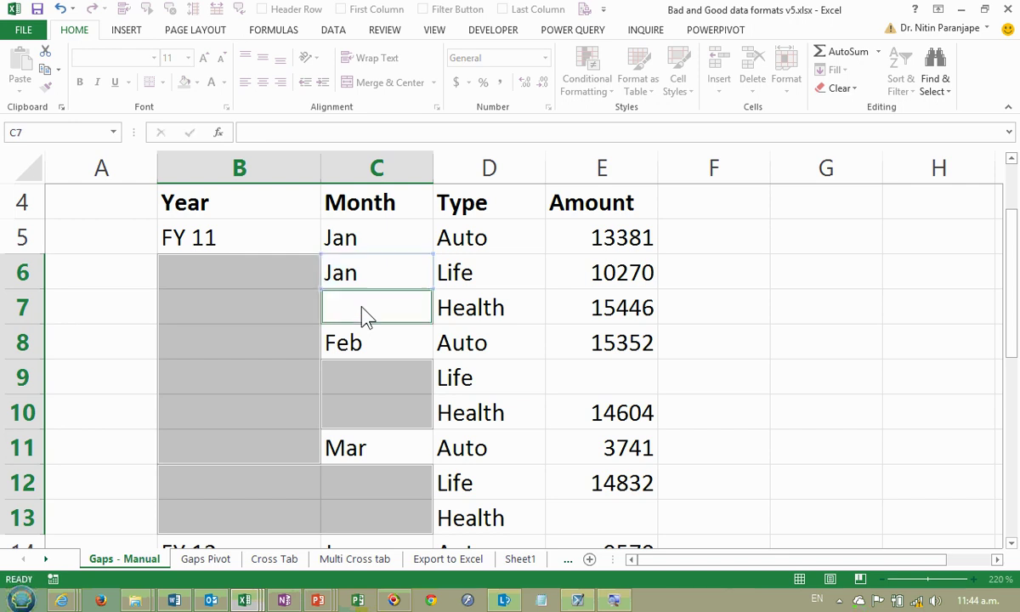
Step: Select the empty range G5:H8 and enter "dsffds" in its first cell only
left_click_drag(850, 238, 947, 364)
type("dsffds")
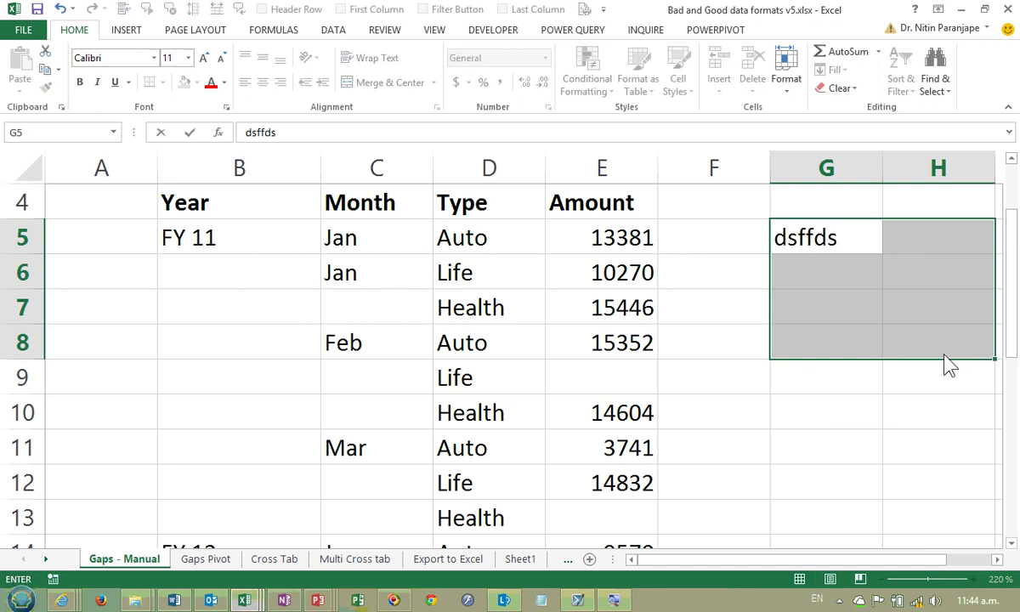
key("Return")
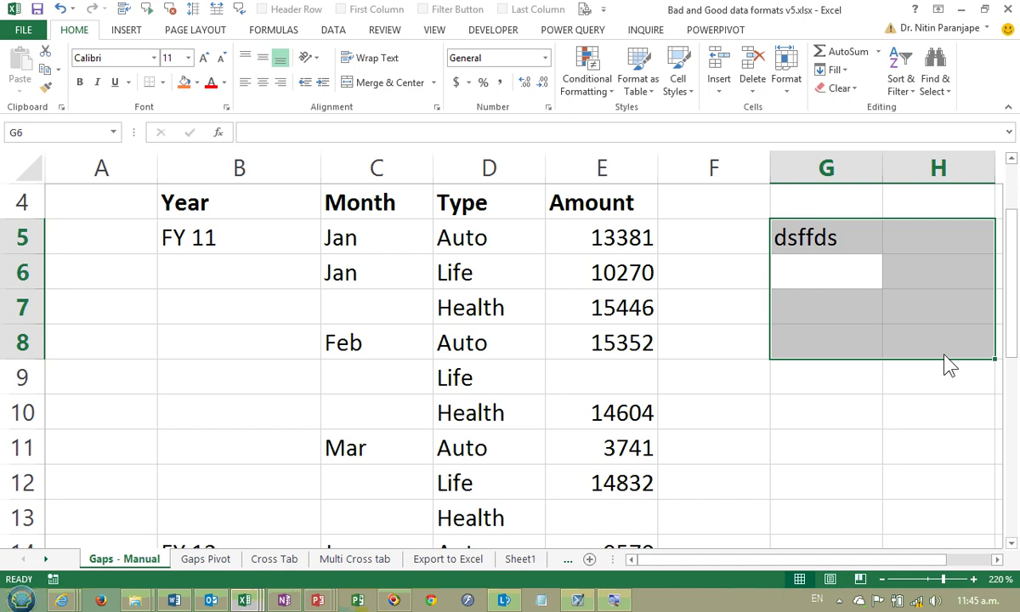
Step: Select G5:H9 and fill every cell of the range with the text "ctrl enter" in a single entry
scroll(950, 365, "up", 1)
key("shift+BackSpace")
key("Up")
key("shift+Right")
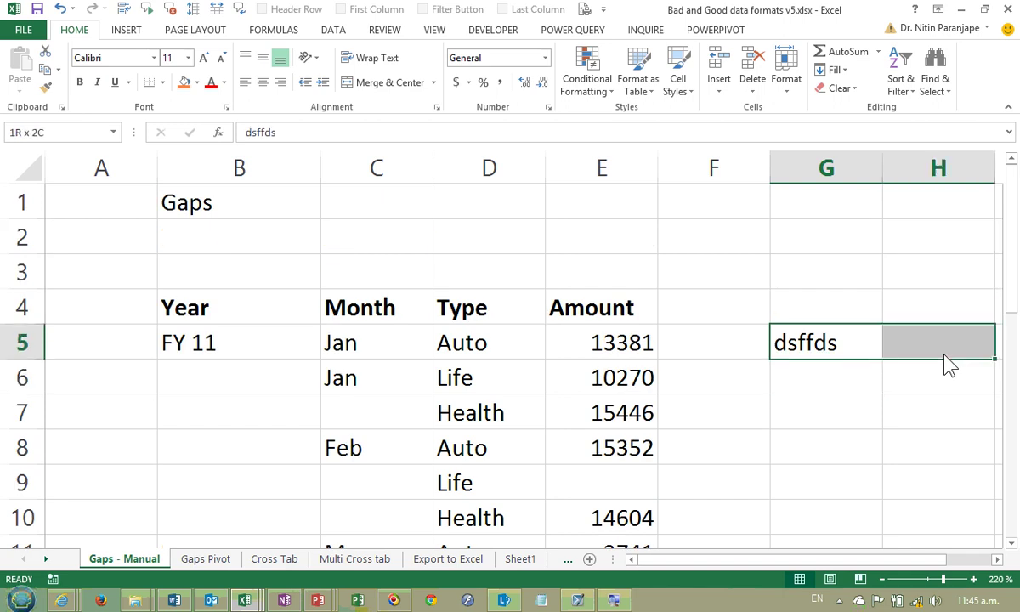
key("shift+Down")
key("shift+Down")
key("shift+Down")
key("shift+Down")
type("demo")
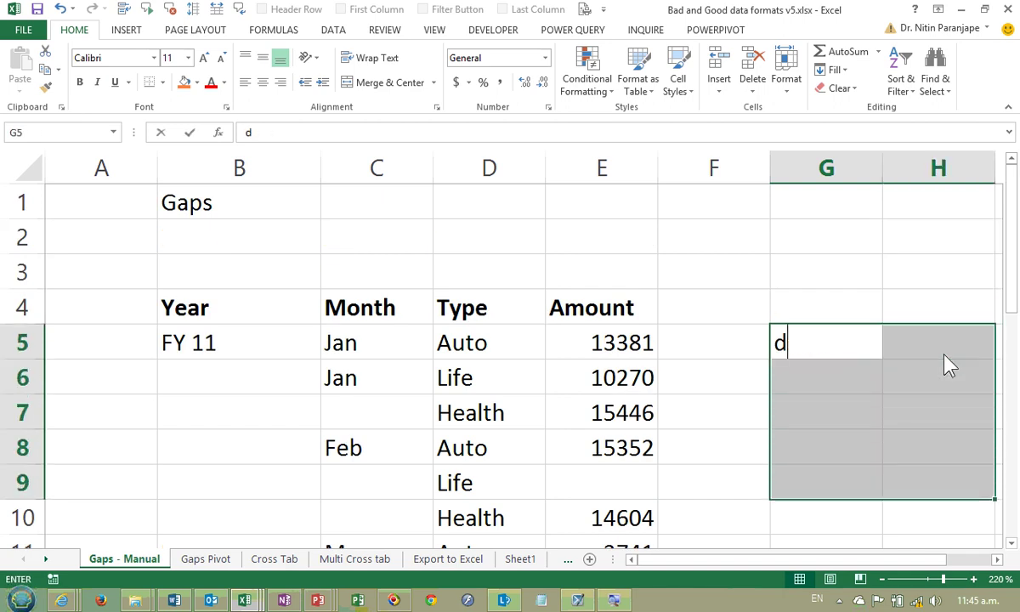
key("BackSpace")
key("BackSpace")
key("BackSpace")
key("BackSpace")
type("cr")
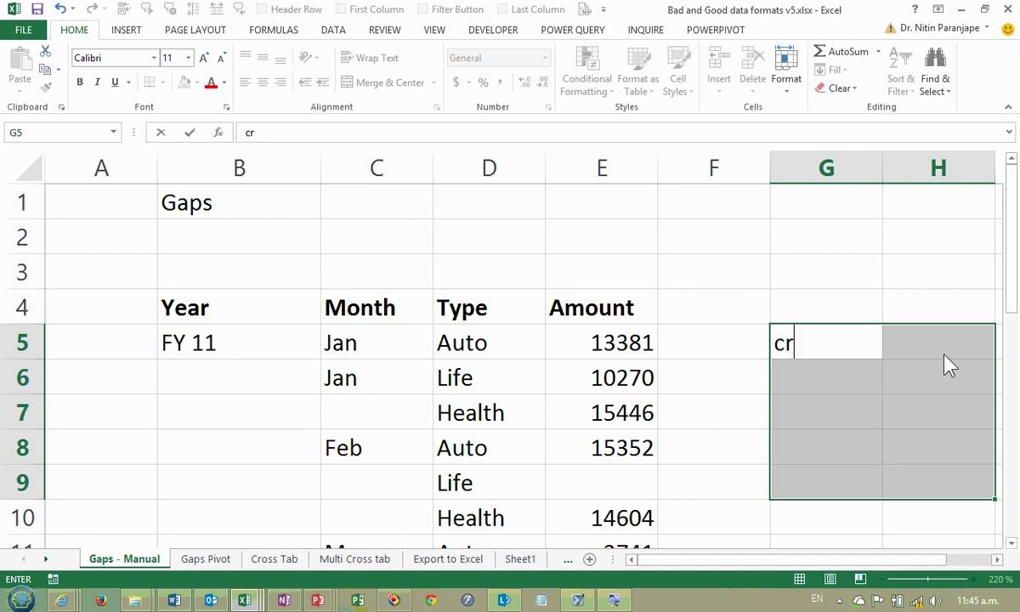
key("BackSpace")
type("trl enter")
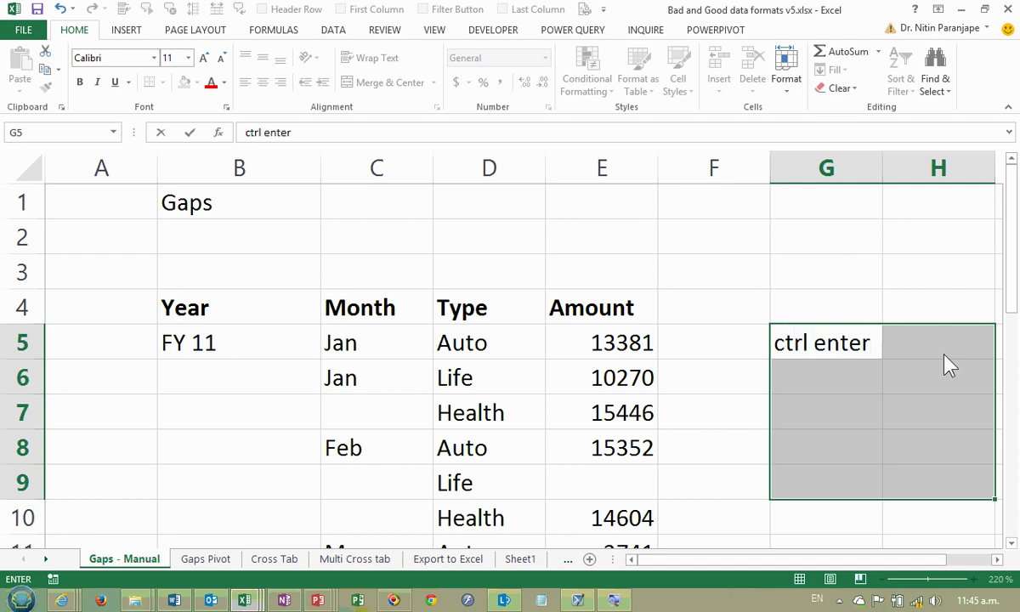
key("ctrl+Return")
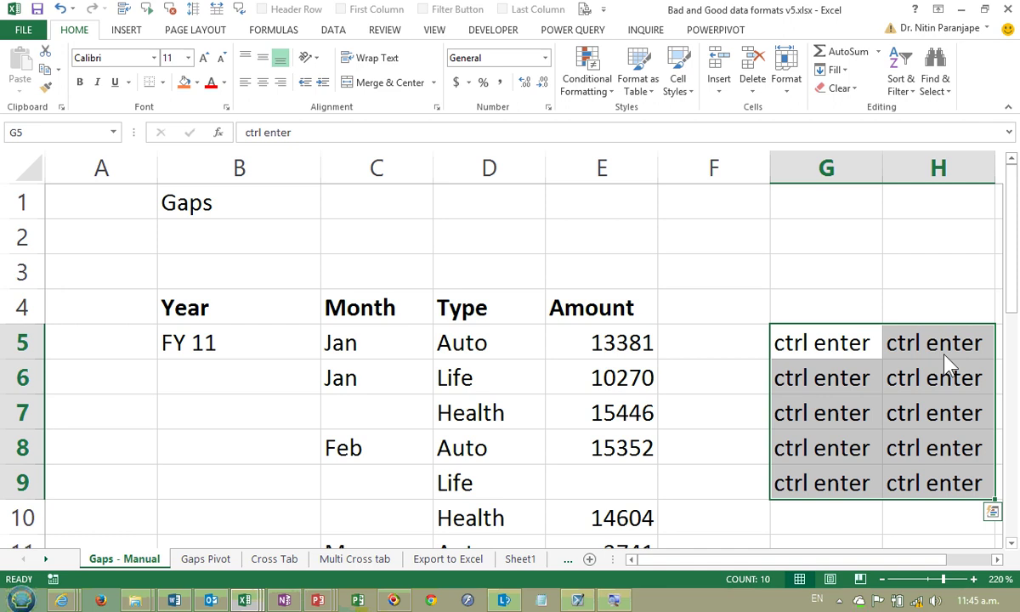
Step: Clear the formula from Month cell C6
left_click(387, 384)
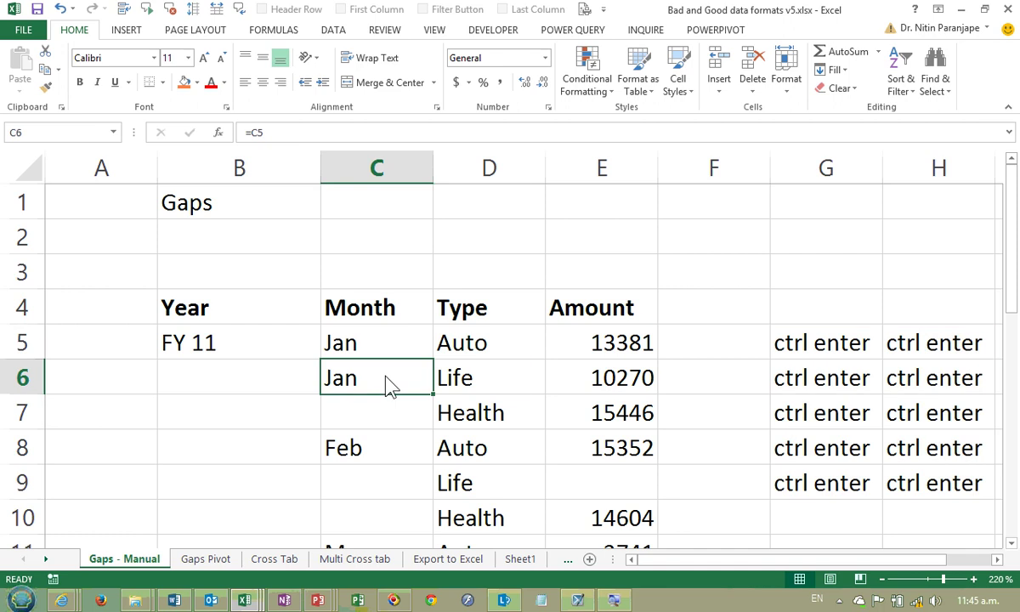
key("Delete")
scroll(376, 389, "down", 2)
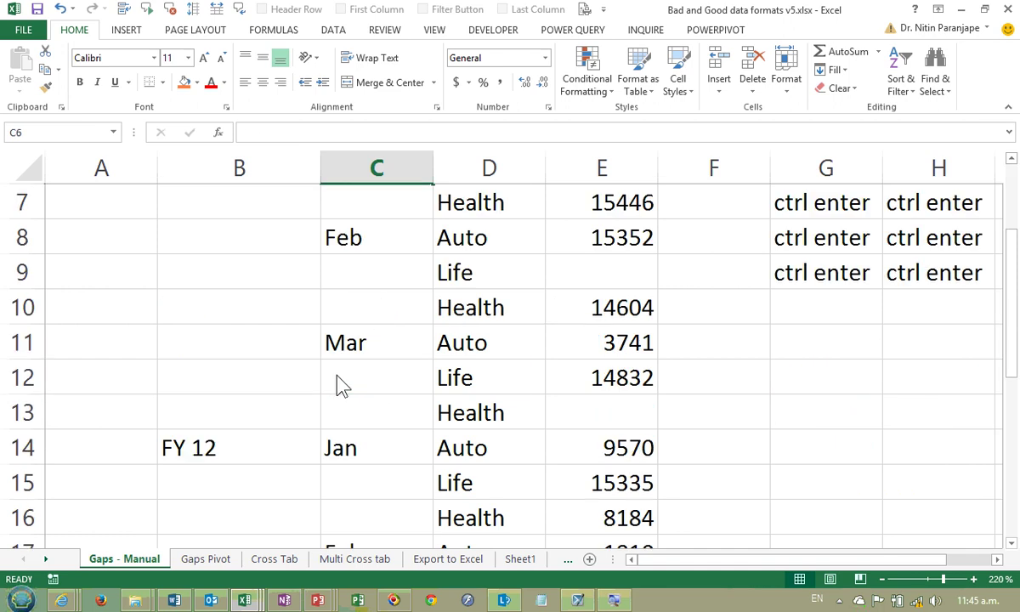
Step: Select the table's Year and Month cells down to row 22, and narrow the selection to Blanks with Go To Special
scroll(340, 384, "down", 4)
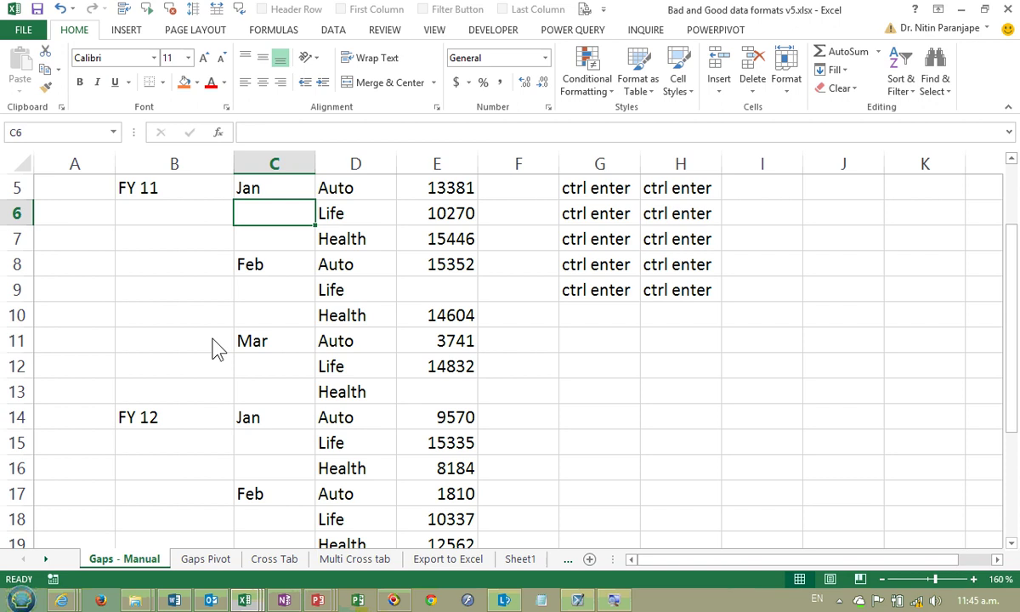
left_click_drag(168, 198, 264, 551)
left_click_drag(272, 569, 429, 502)
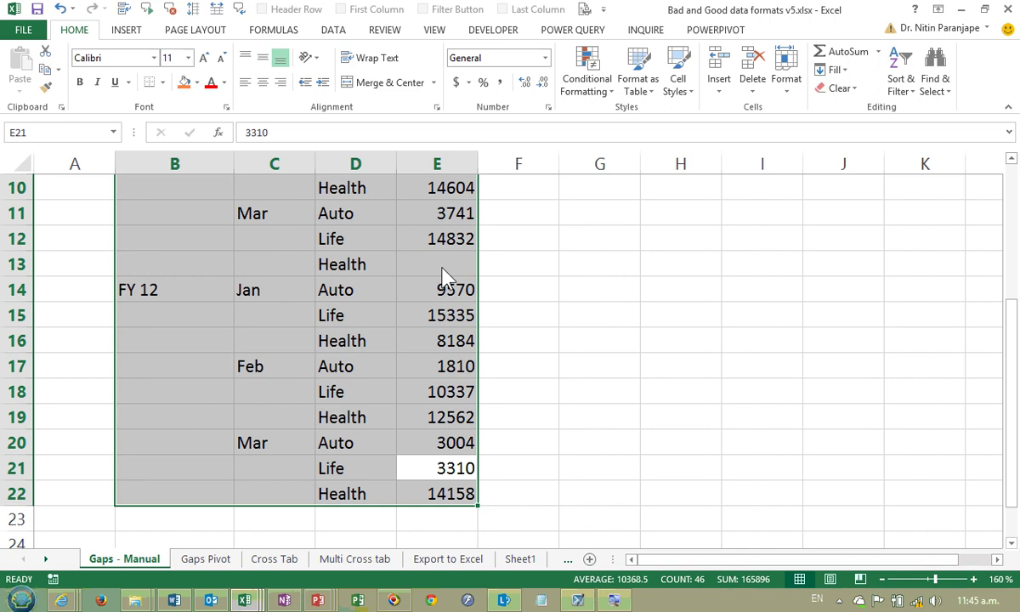
left_click_drag(289, 499, 182, 196)
key("ctrl+g")
key("alt+s")
key("alt+k")
key("Return")
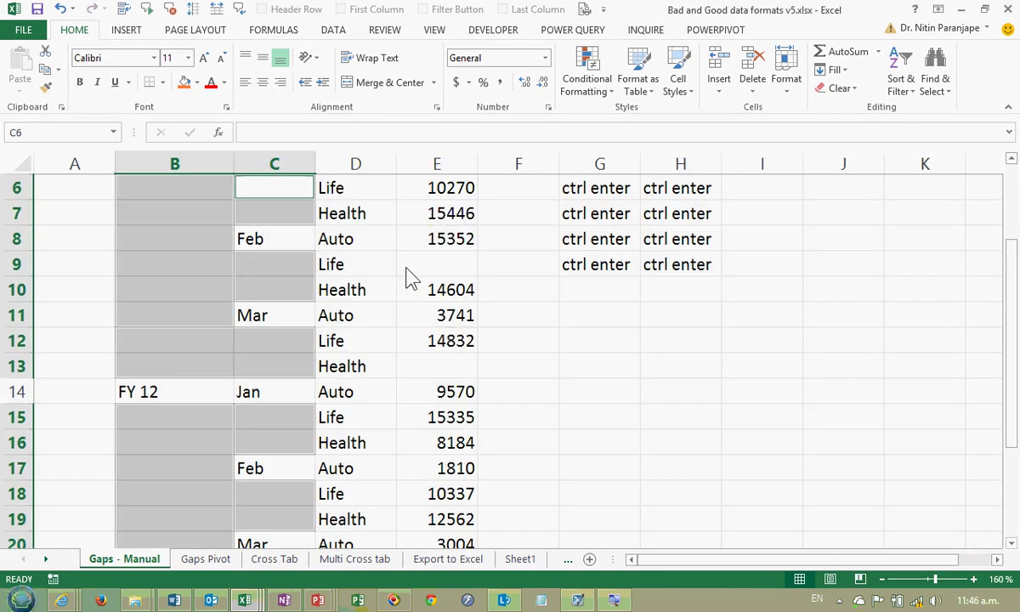
Step: Fill all selected blank cells at once with a relative reference to the cell above, using =C5 in active cell C6
type("=")
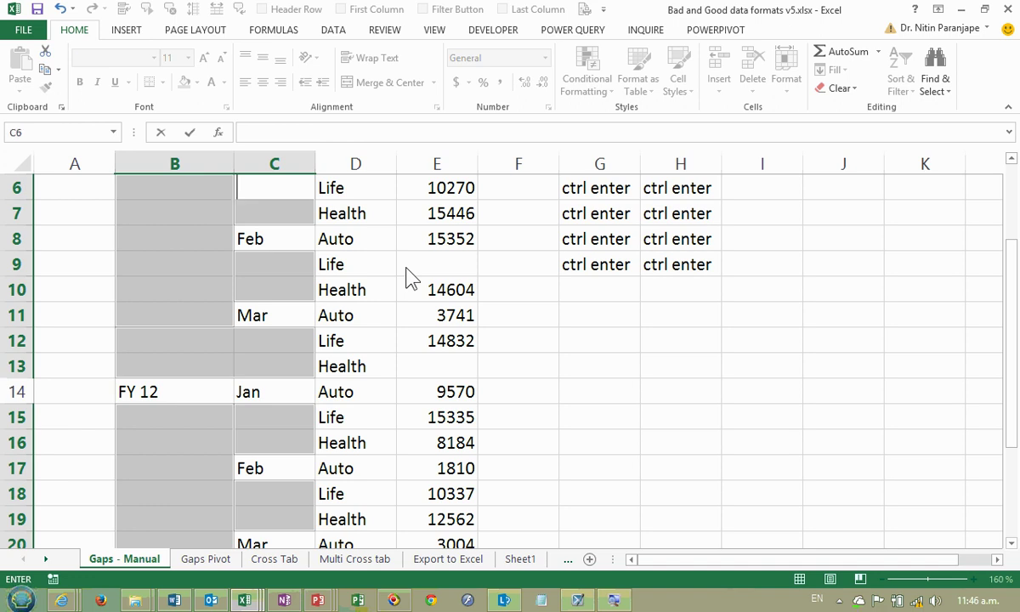
key("Up")
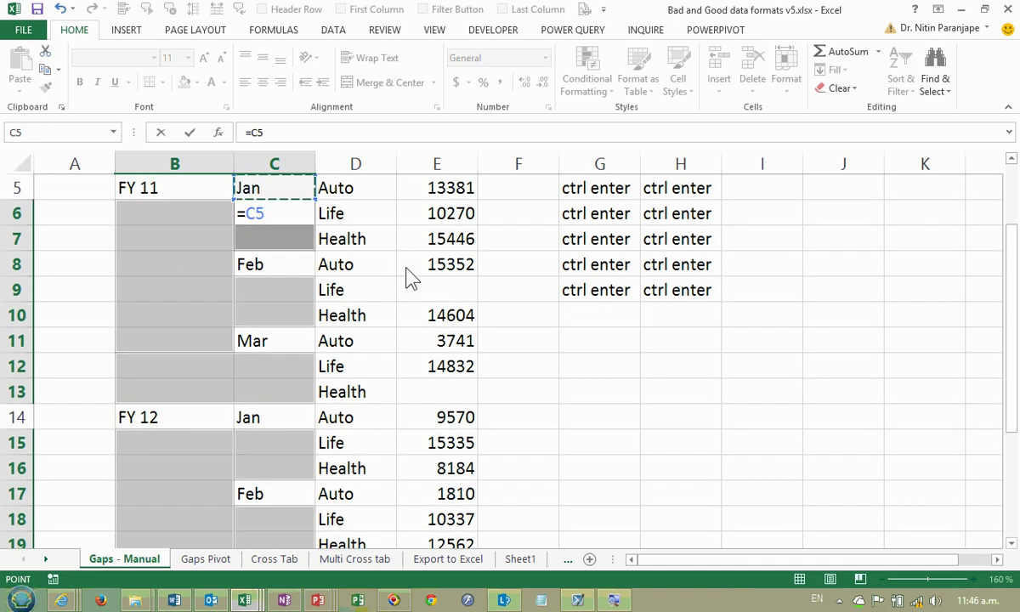
key("ctrl+Return")
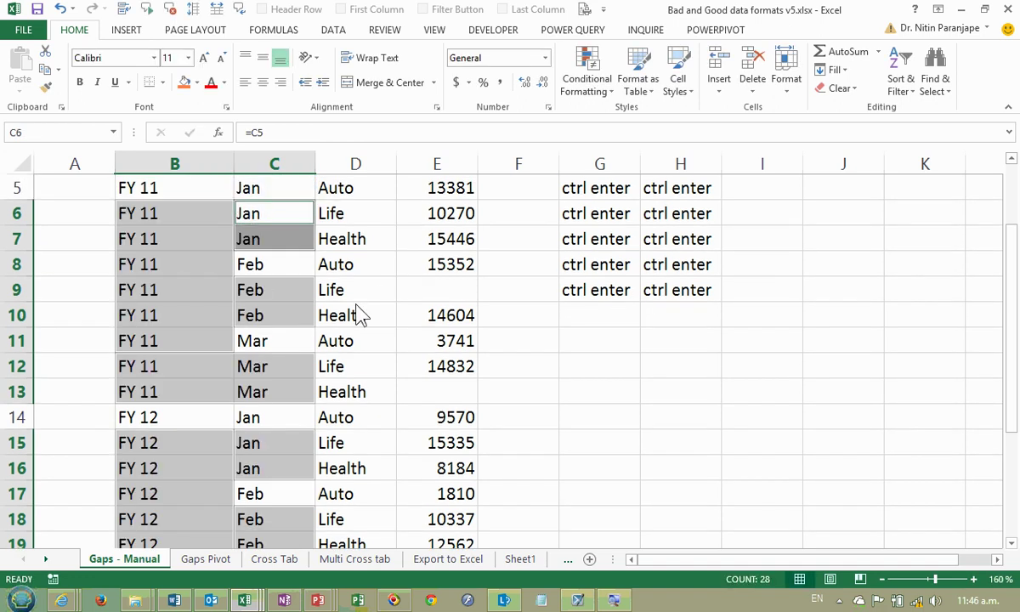
left_click(338, 325)
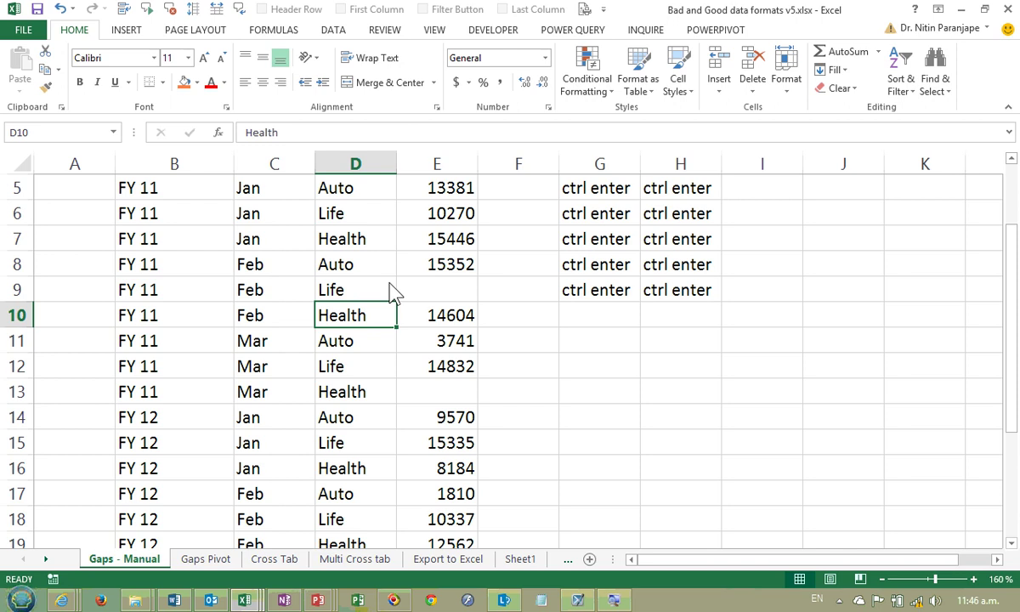
Step: Convert the filled Year and Month columns, B4:C22, to static values by copying them and pasting Values in place
scroll(286, 289, "up", 1)
scroll(289, 289, "up", 1)
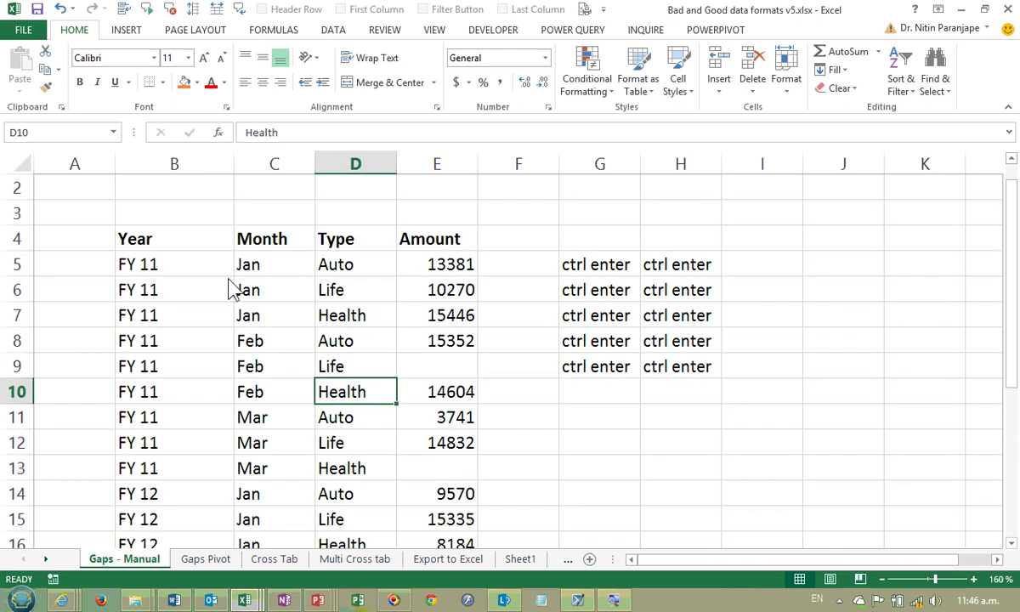
left_click(378, 321)
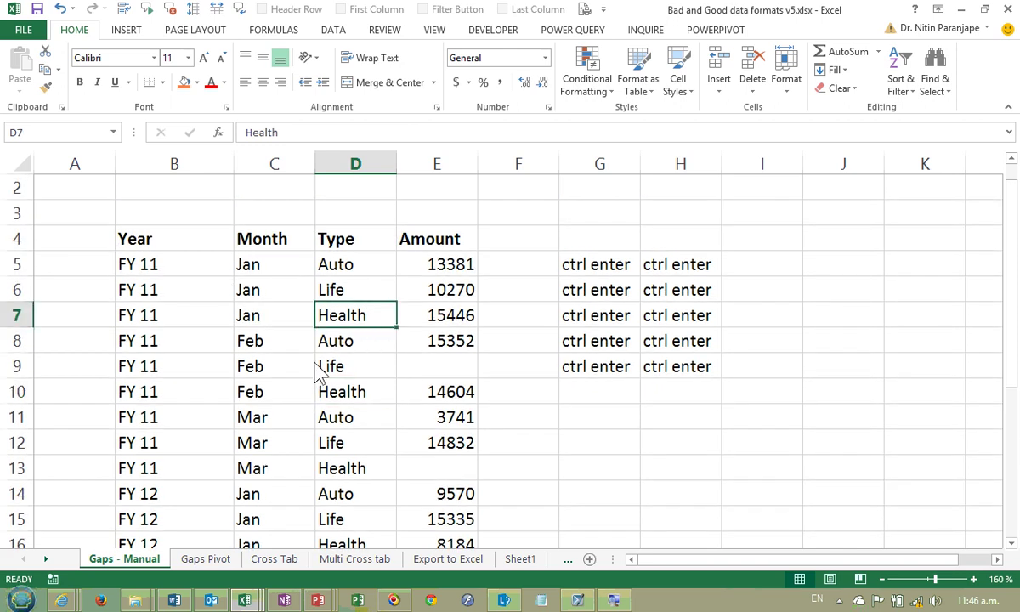
left_click(136, 246)
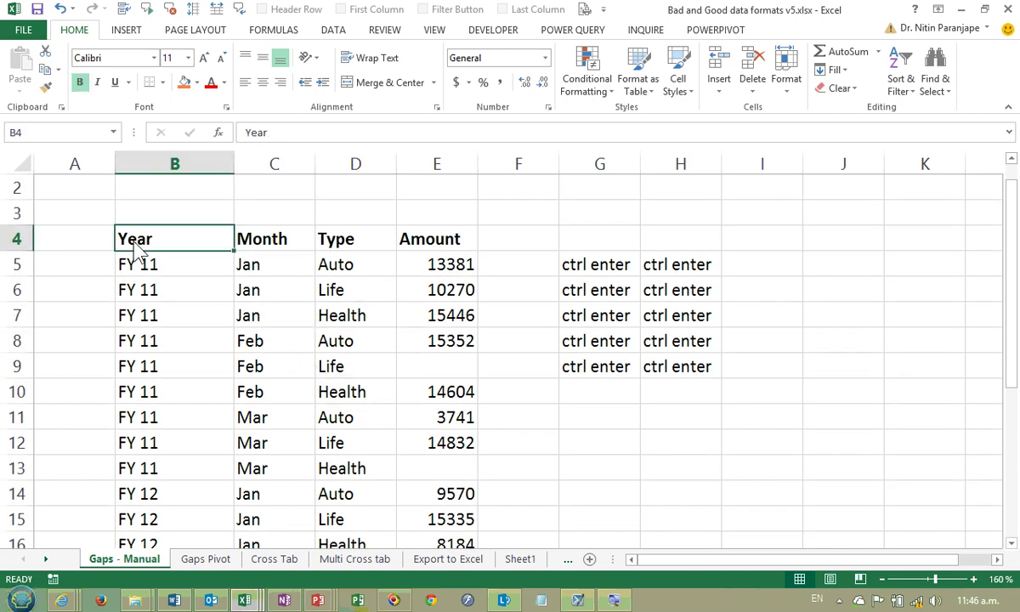
key("shift+Right")
key("ctrl+shift+Down")
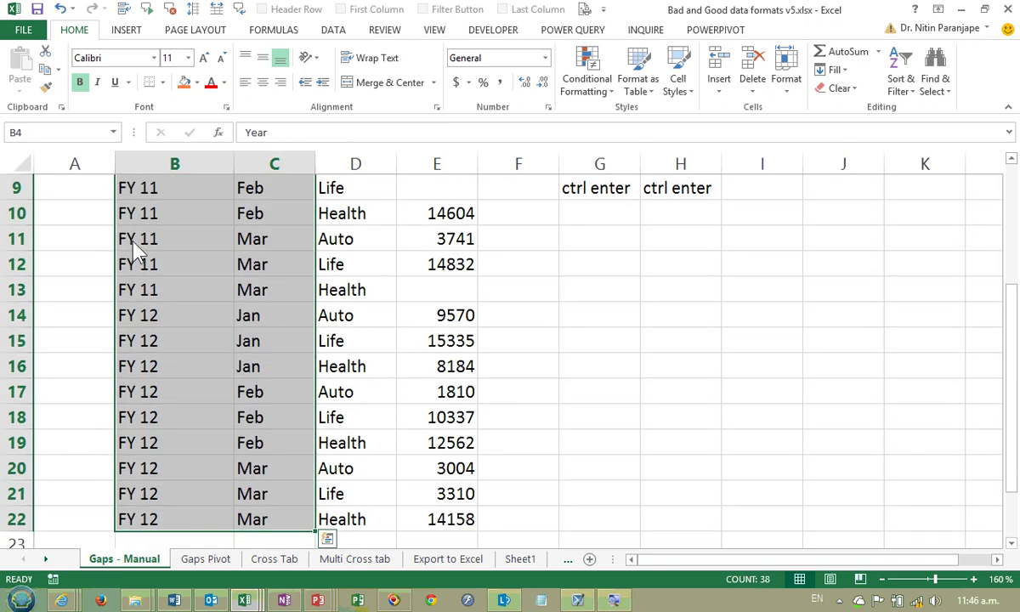
key("ctrl+c")
key("ctrl+alt+v")
key("v")
key("Return")
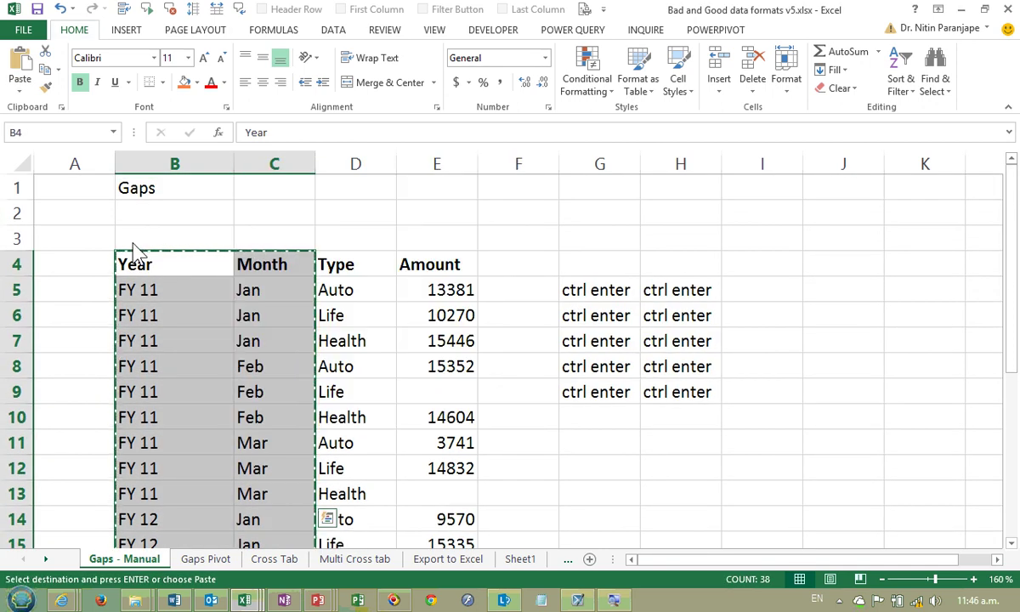
left_click(133, 246)
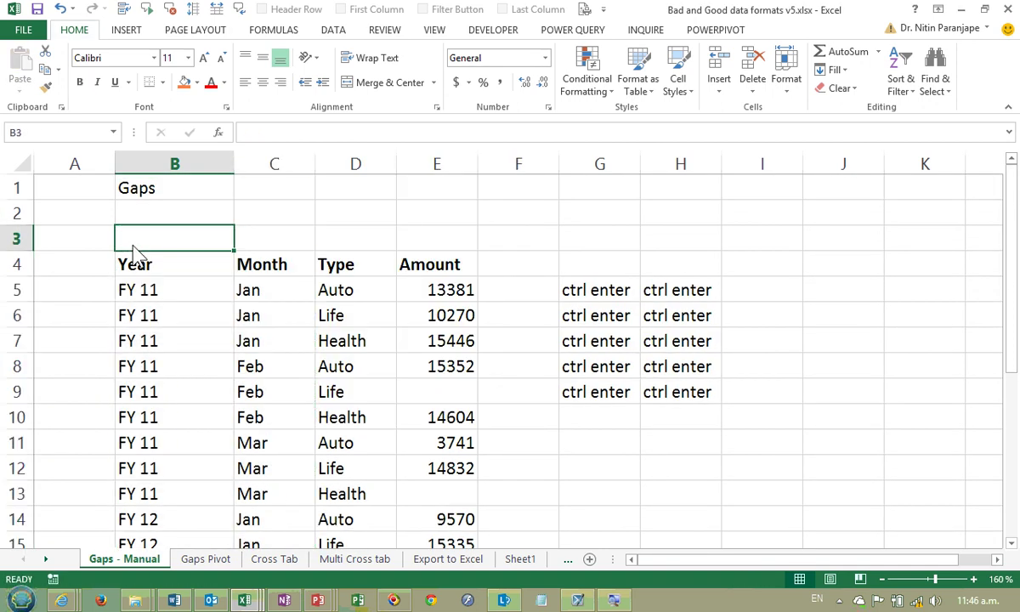
Step: Switch to OneNote, replace "Exponentially more time" after "Large =" with "Less Time", and add the line "Efficient" below it
key("alt+Tab")
scroll(265, 281, "down", 5)
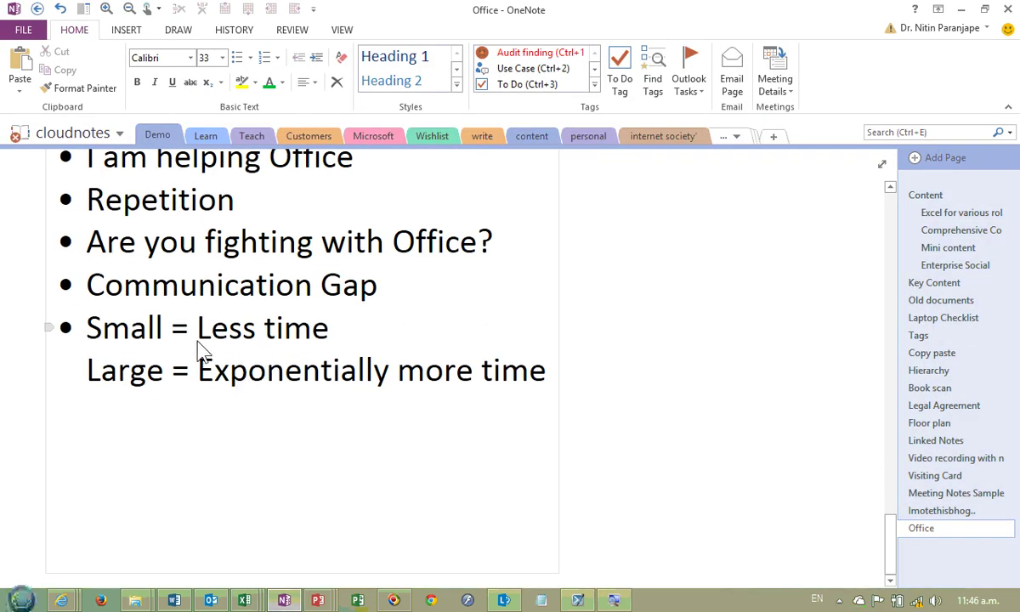
left_click(200, 331)
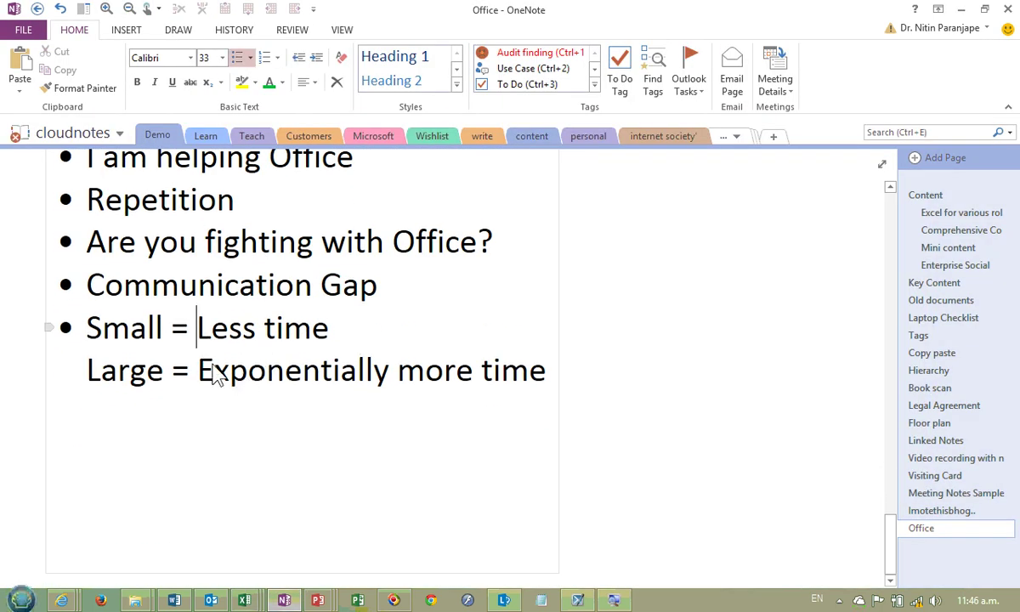
left_click_drag(202, 377, 546, 396)
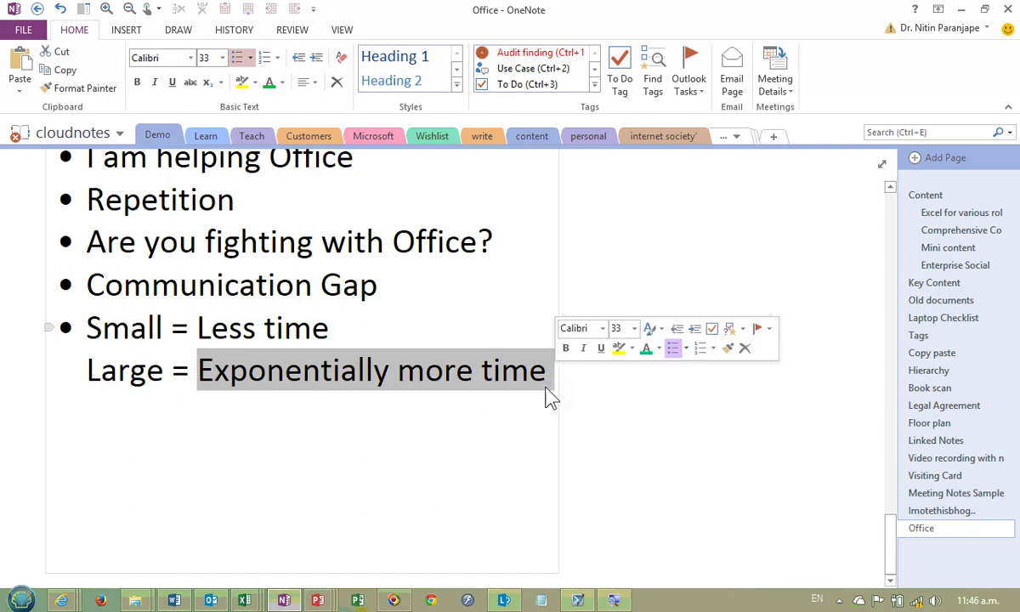
type("Less Time")
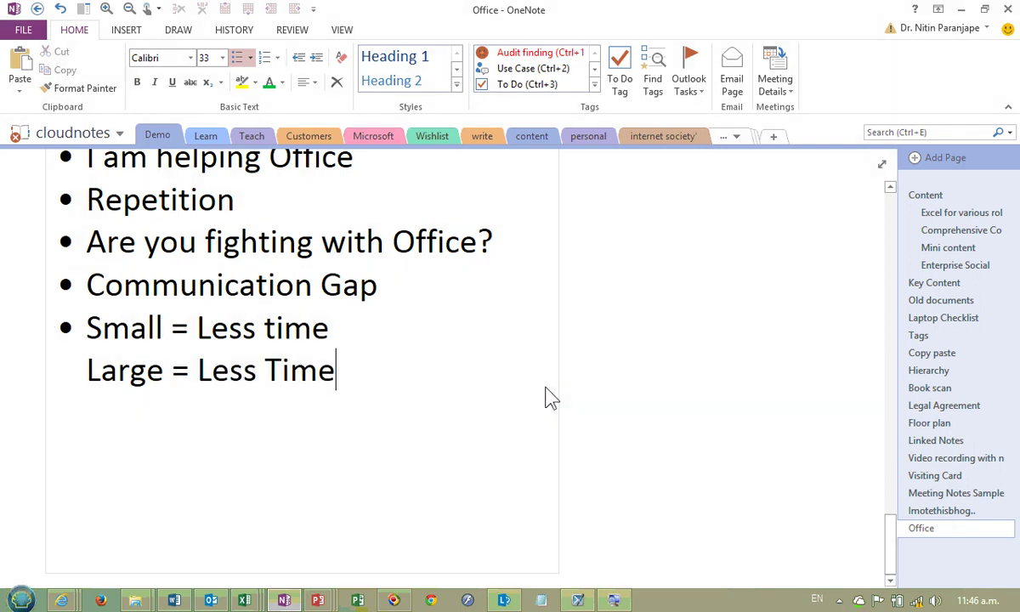
key("Return")
type("Efficient")
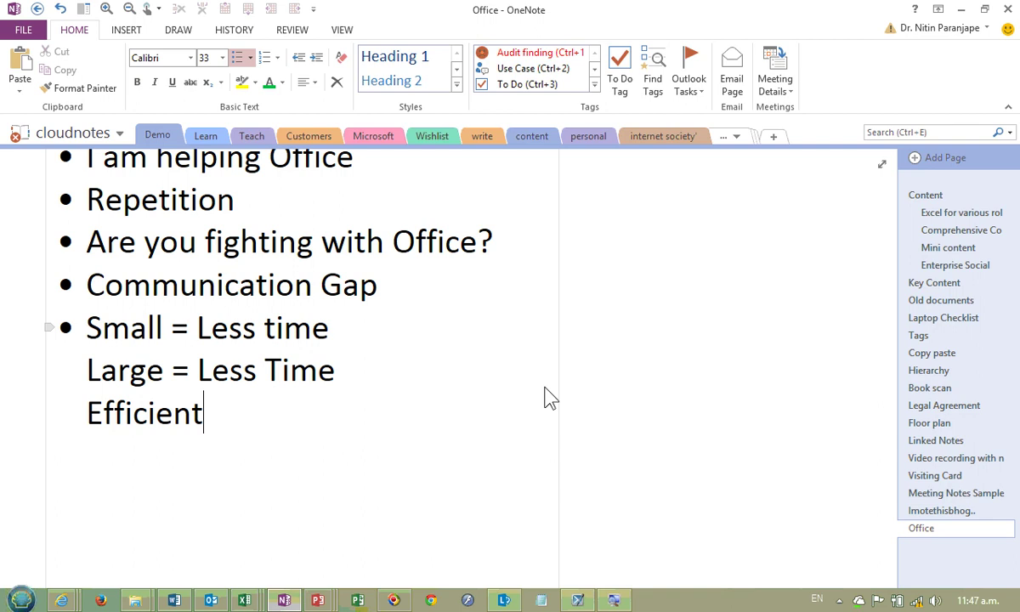
Step: Switch to Excel and close the workbook "Bad and Good data formats v5.xlsx" without saving the changes
key("alt+Tab")
left_click(306, 299)
key("ctrl+w")
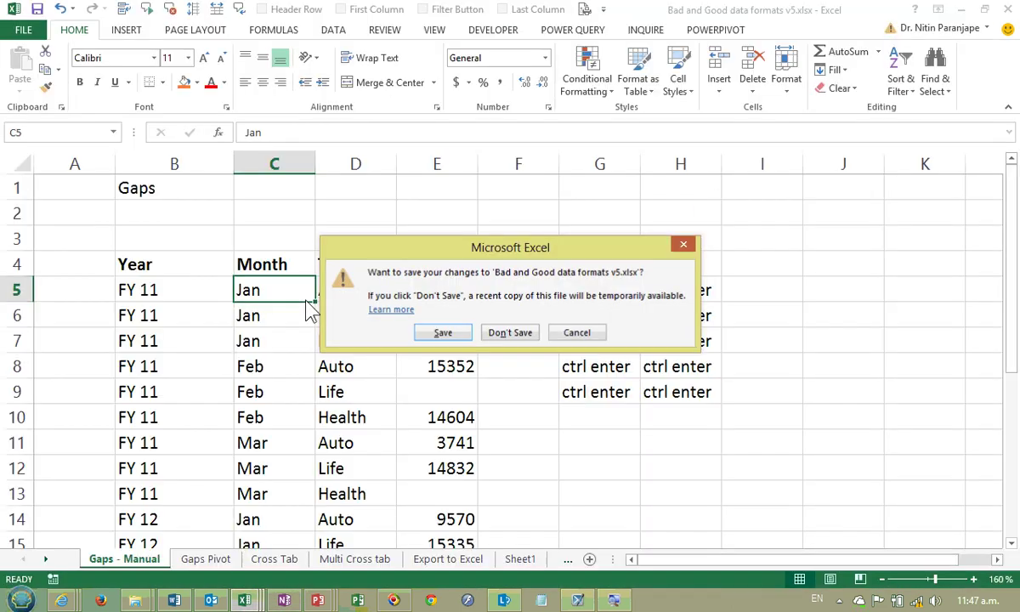
key("n")
Step: Close "accounts receivable - data only.xlsx" and the unsaved workbooks Book3, Book4 and Book2, discarding their changes
key("alt+f")
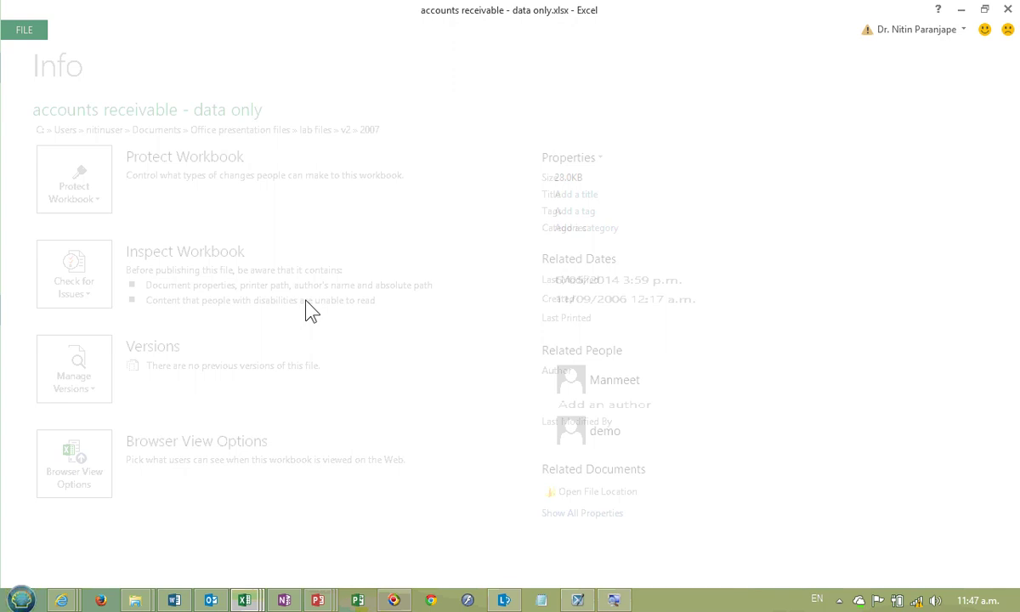
key("c")
key("alt+f")
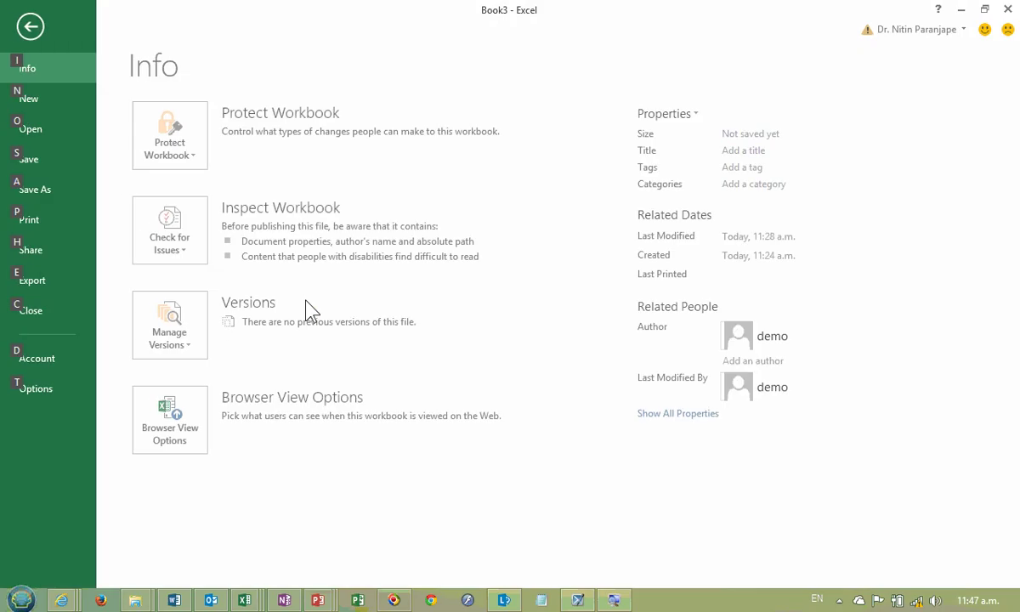
key("c")
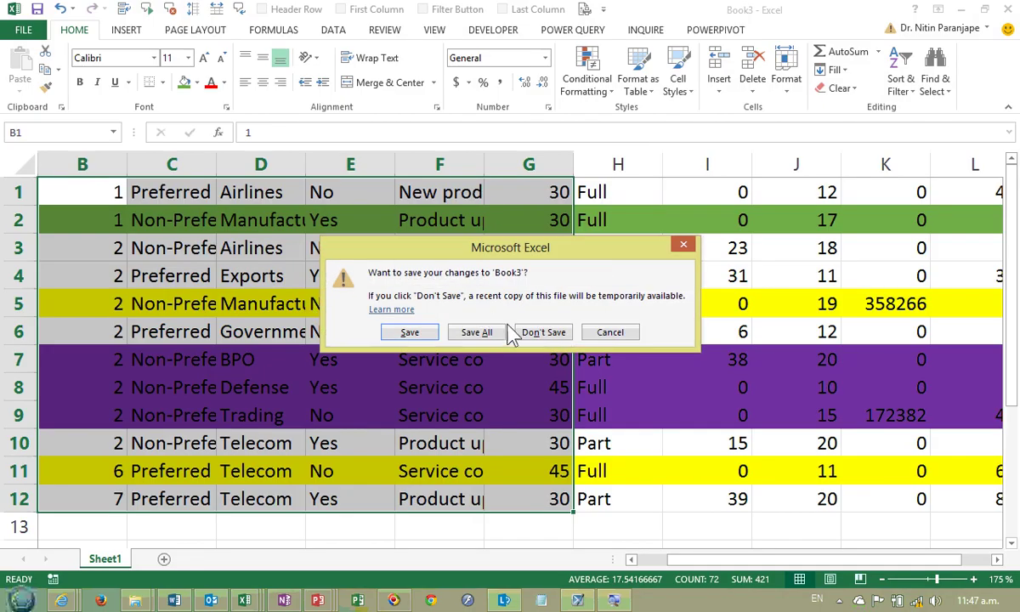
left_click(533, 337)
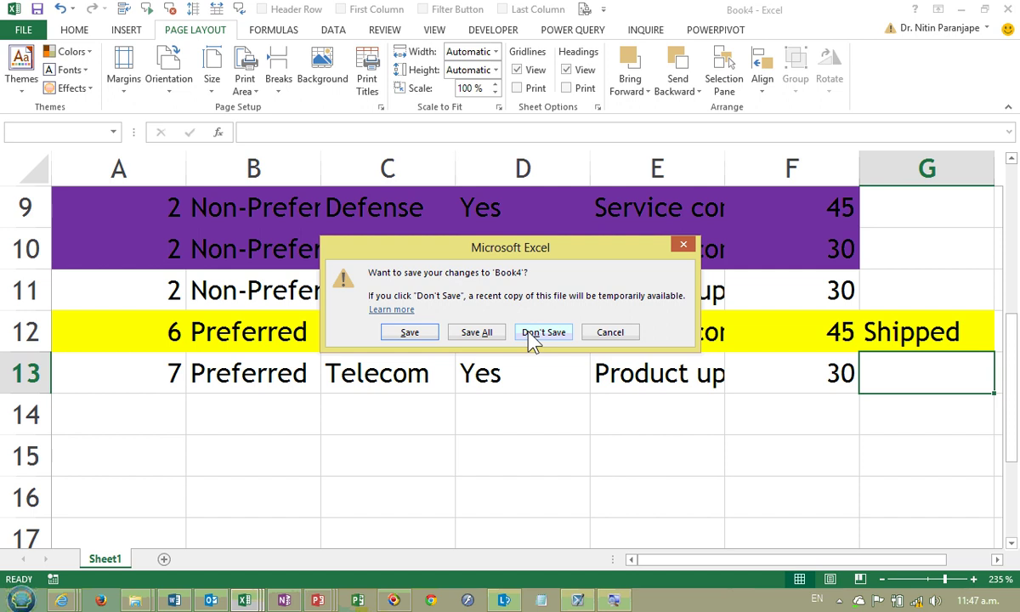
left_click(527, 339)
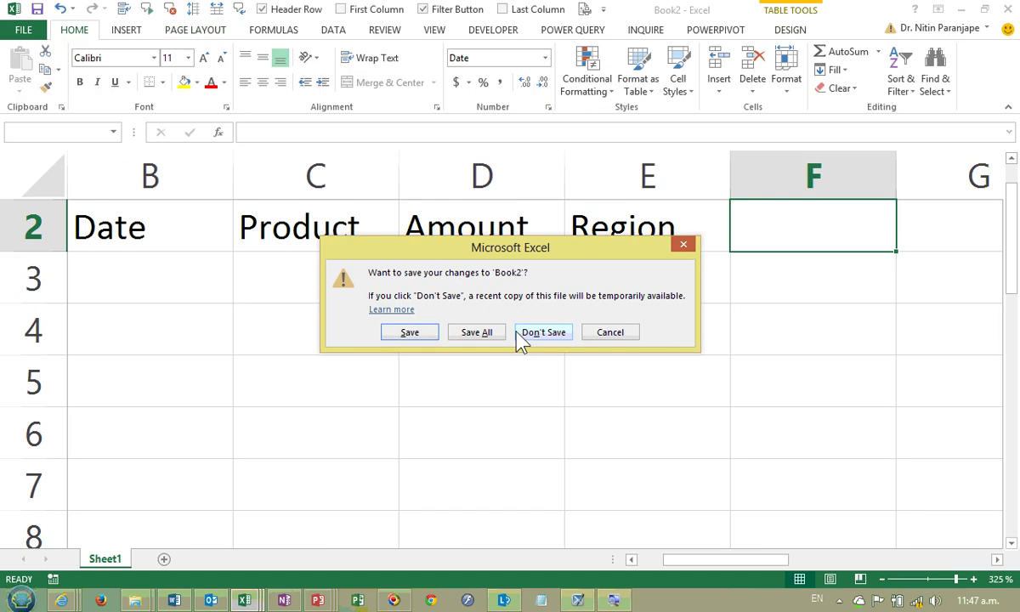
left_click(520, 336)
left_click(540, 270)
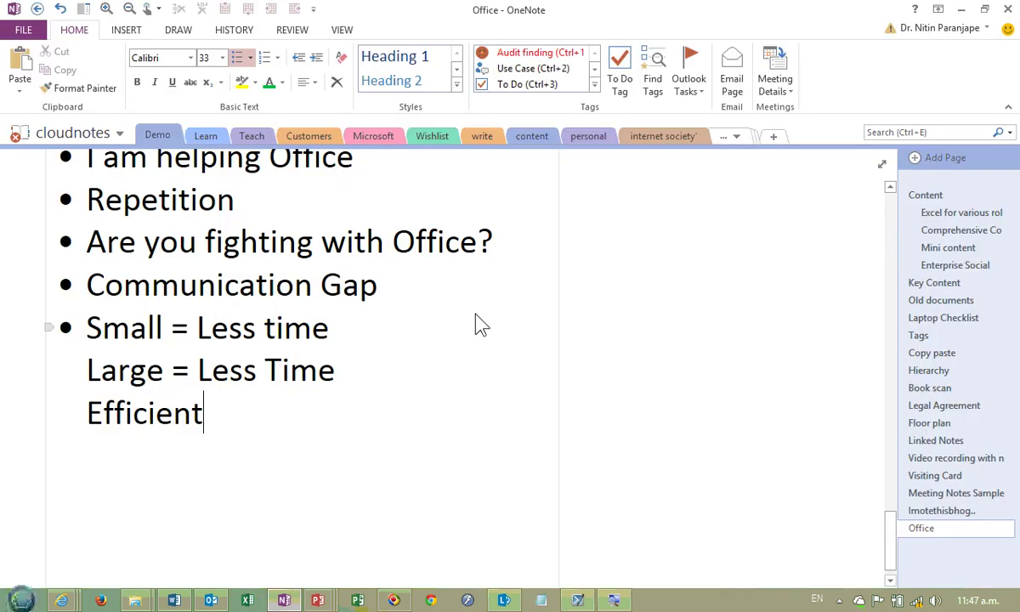